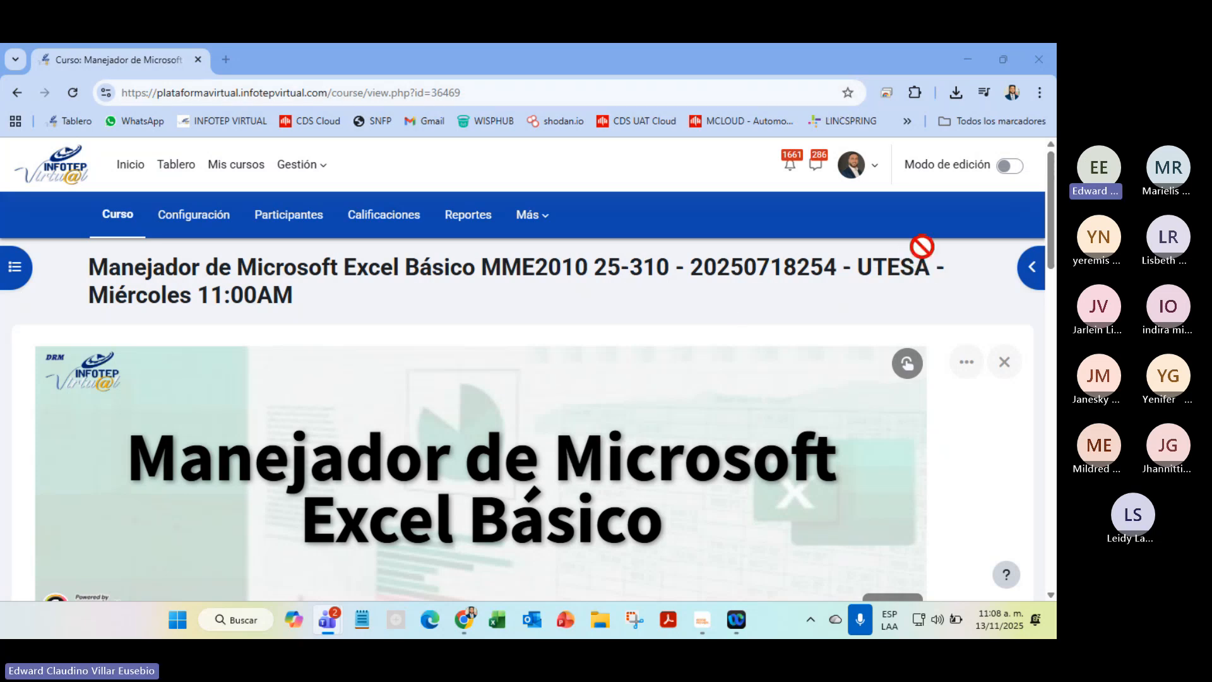
Admit both waiting students from the Teams lobby, dismiss the recording notice and minimize the meeting
left_click(1016, 231)
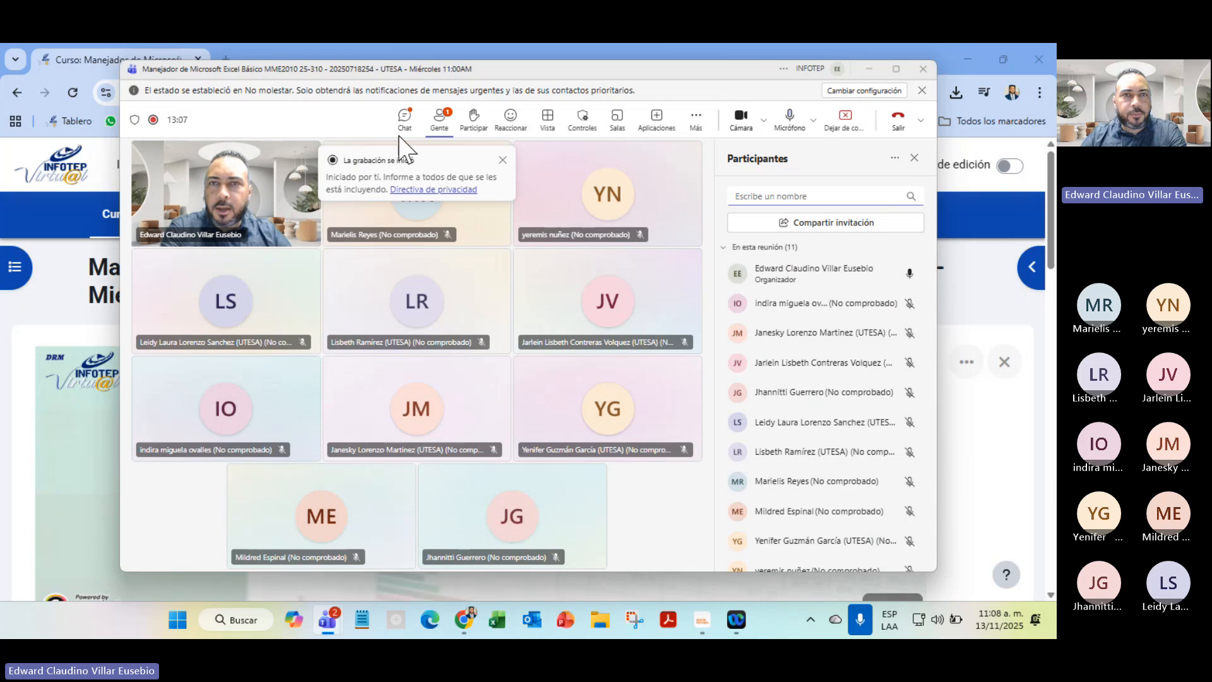
left_click(405, 116)
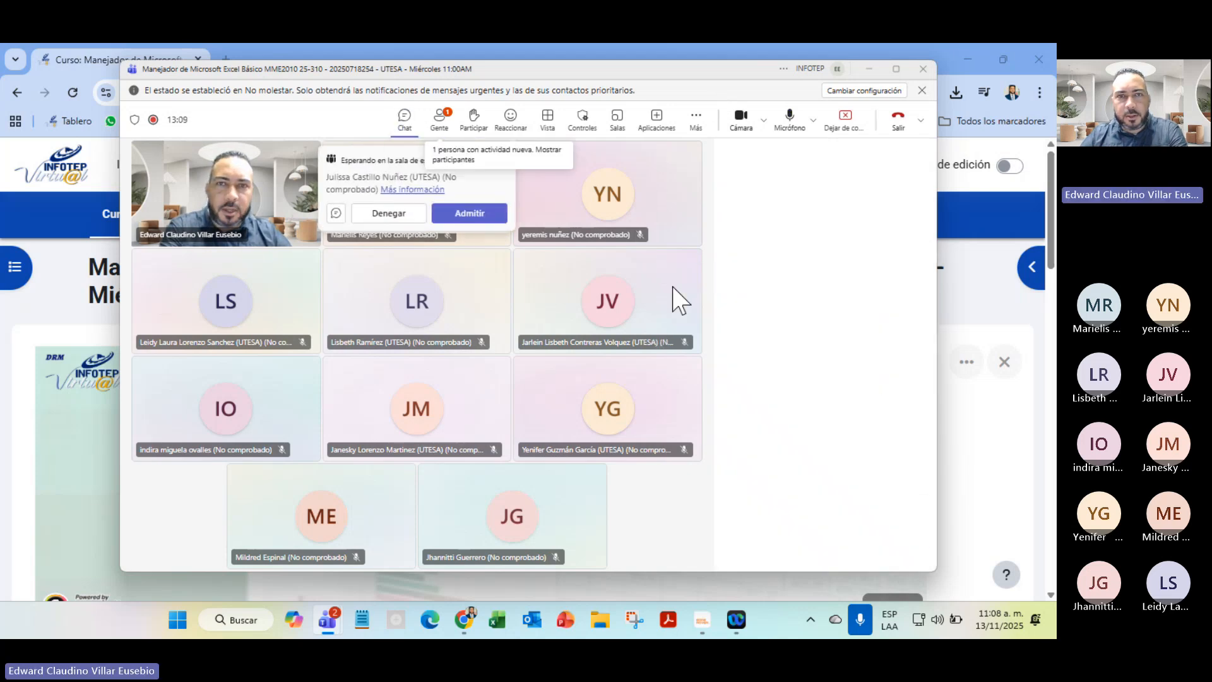
left_click(483, 215)
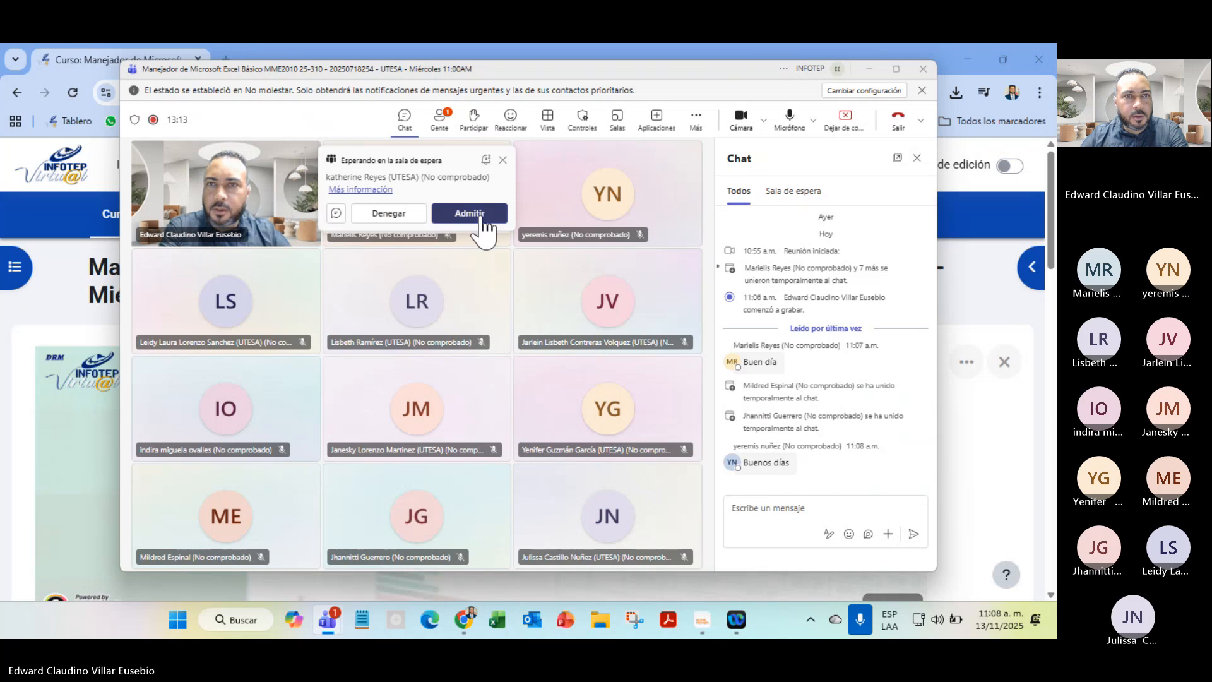
left_click(470, 214)
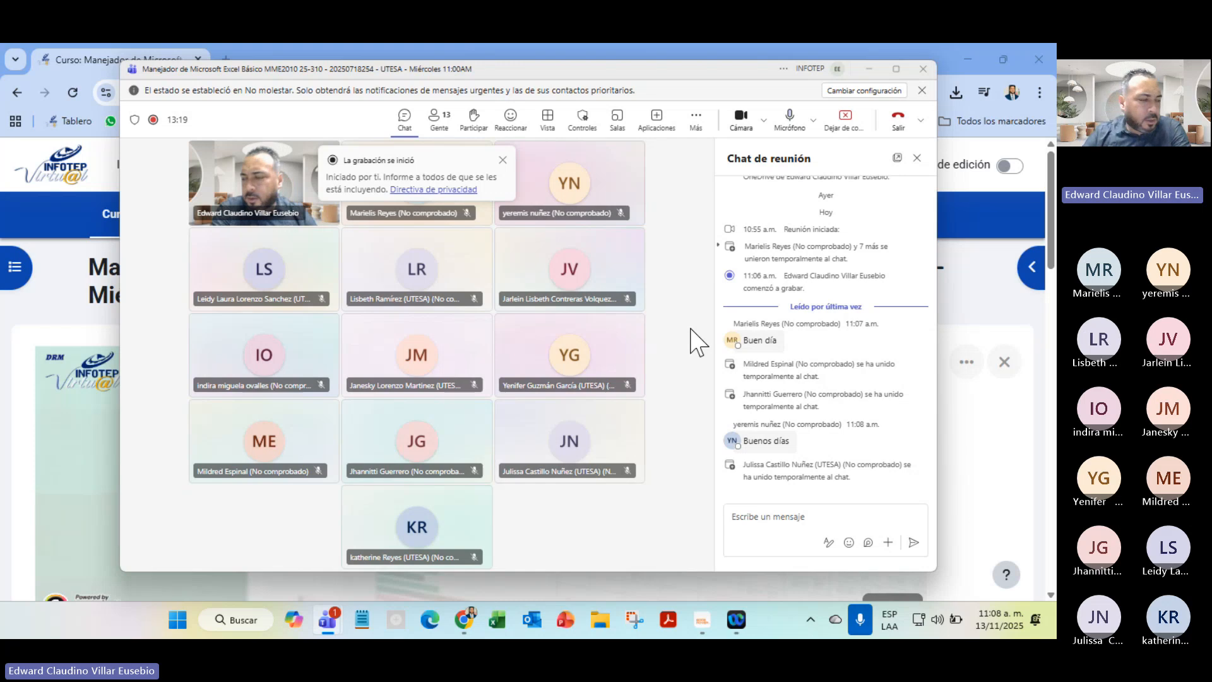
left_click(503, 162)
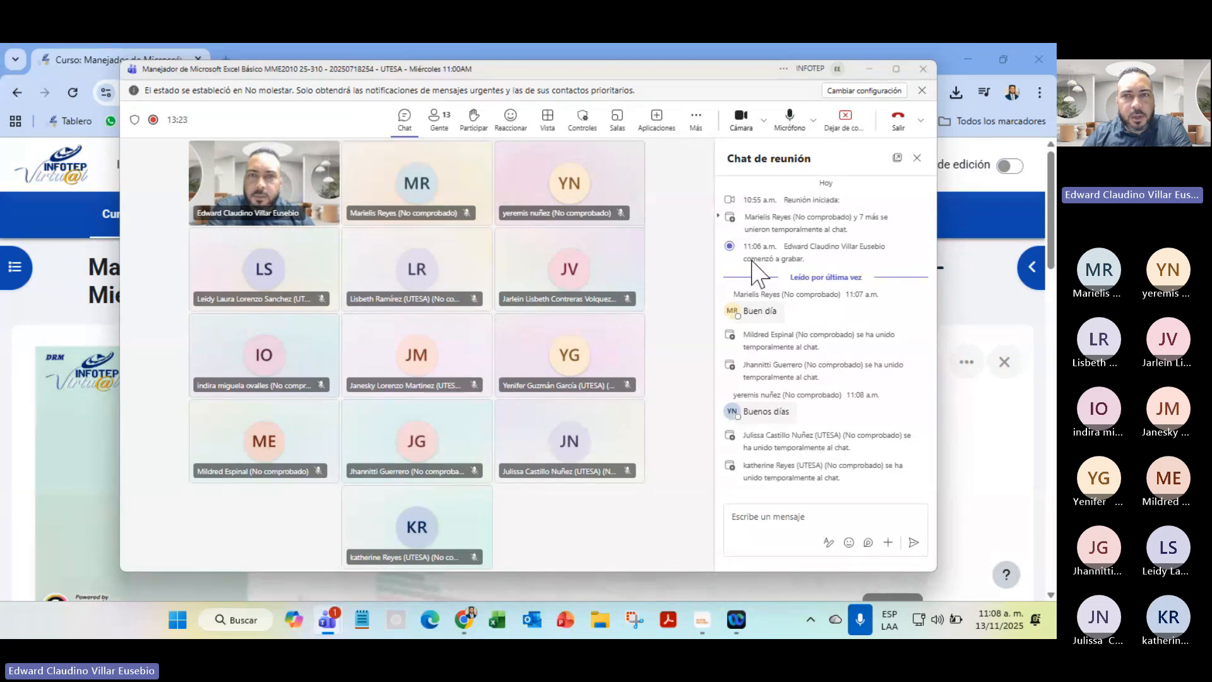
left_click(869, 68)
Open the 03–09 November week and its unit 1 activity submission assignment
scroll(953, 433, "down", 8)
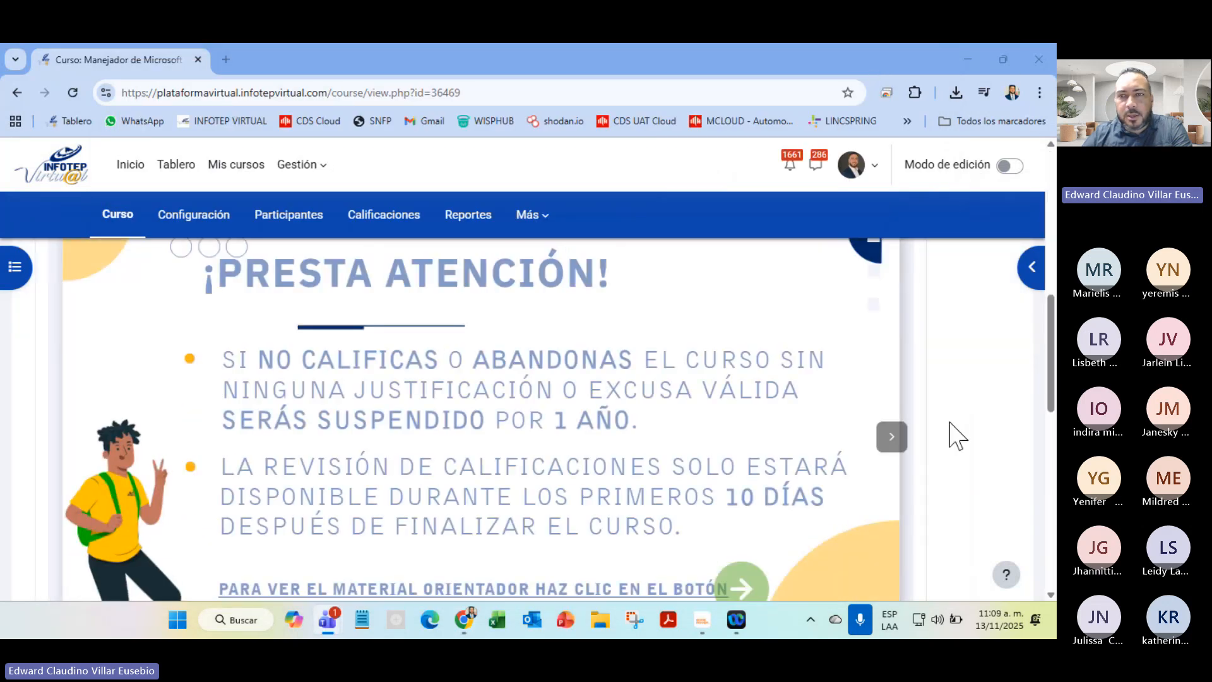
scroll(953, 433, "up", 4)
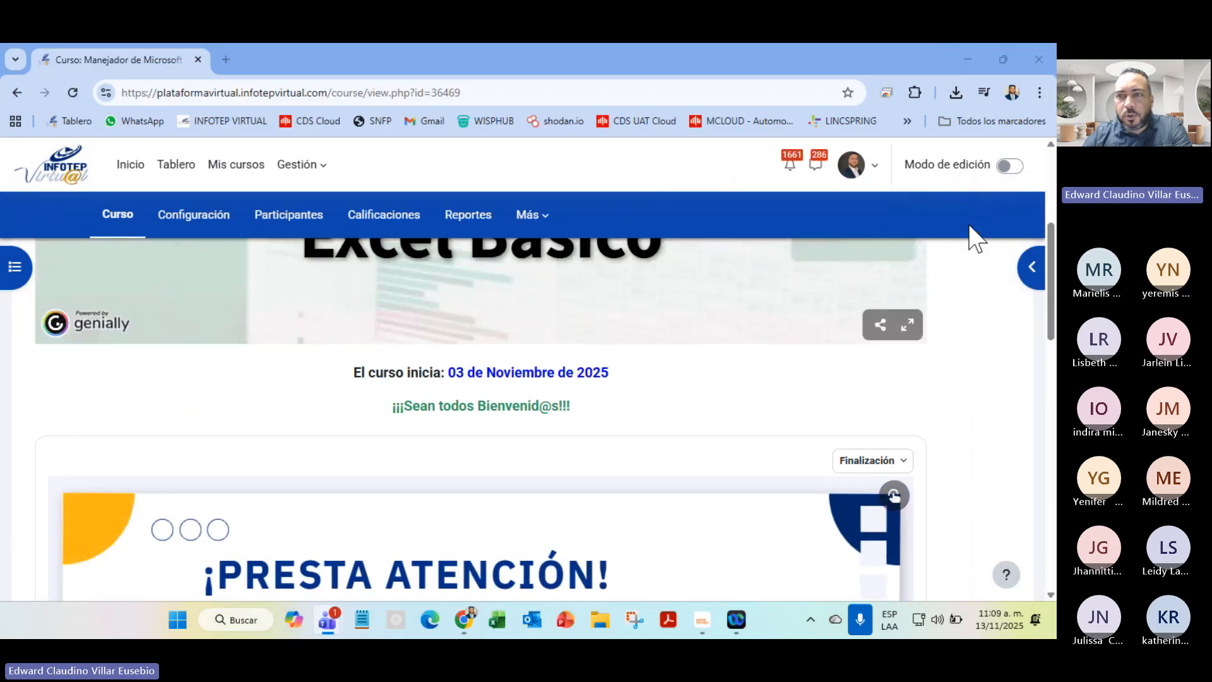
scroll(690, 449, "down", 10)
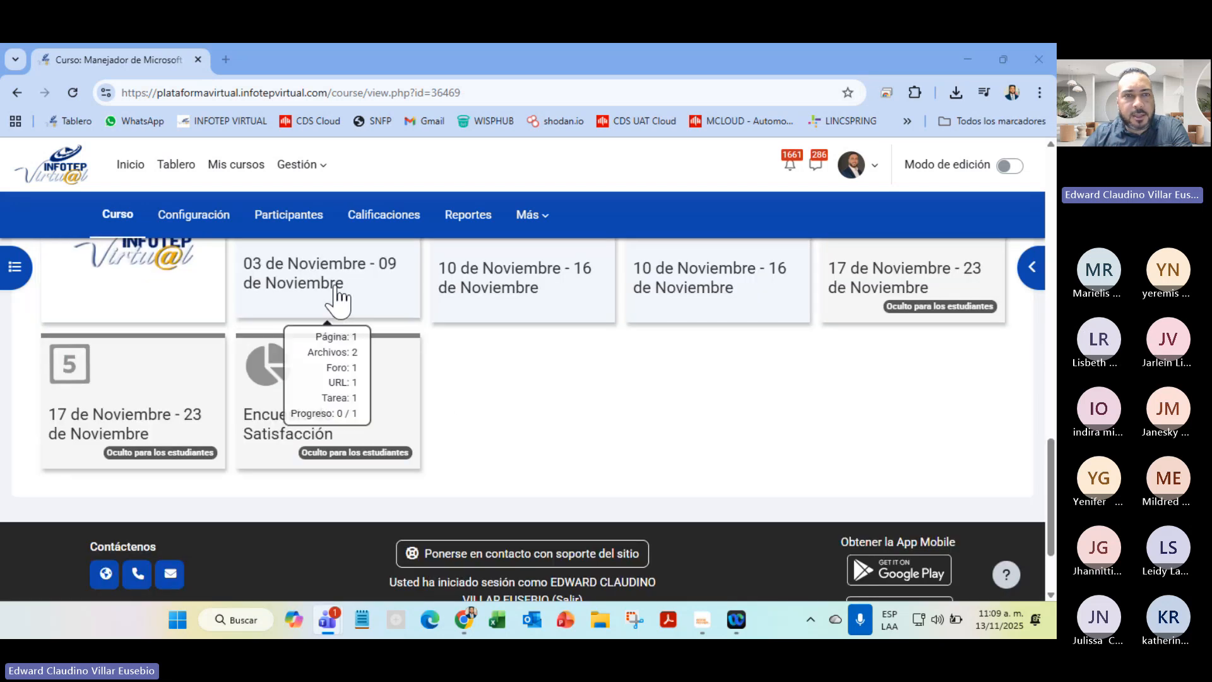
left_click(338, 300)
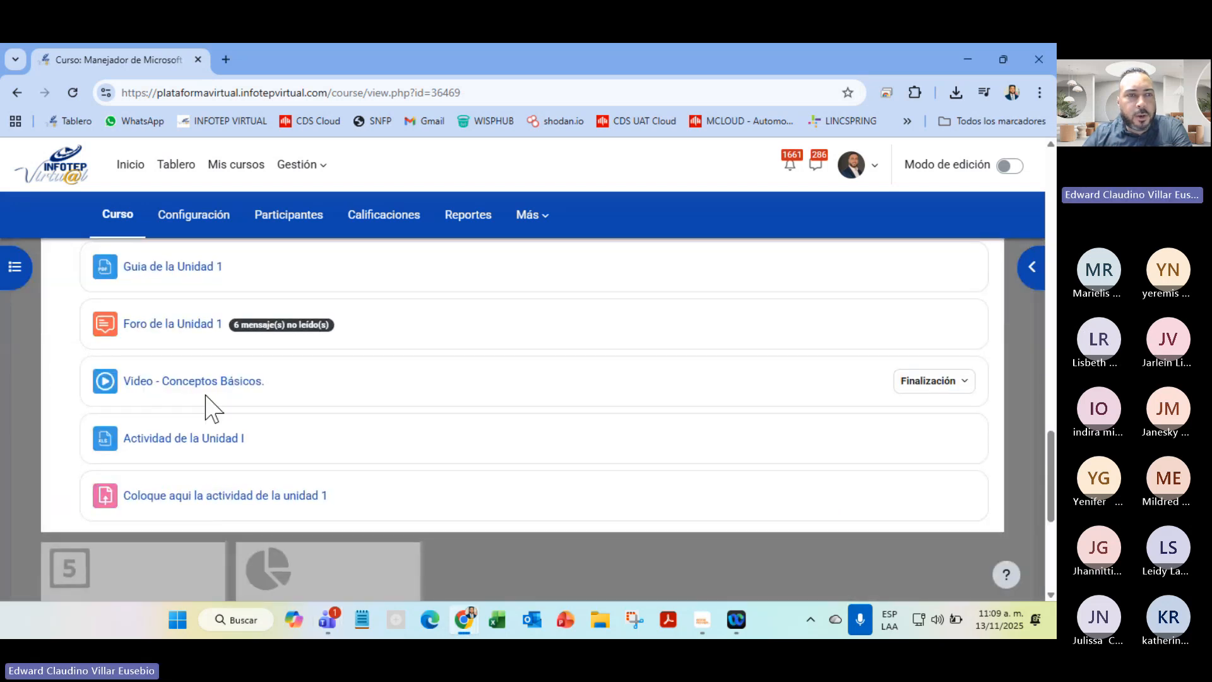
left_click(245, 498)
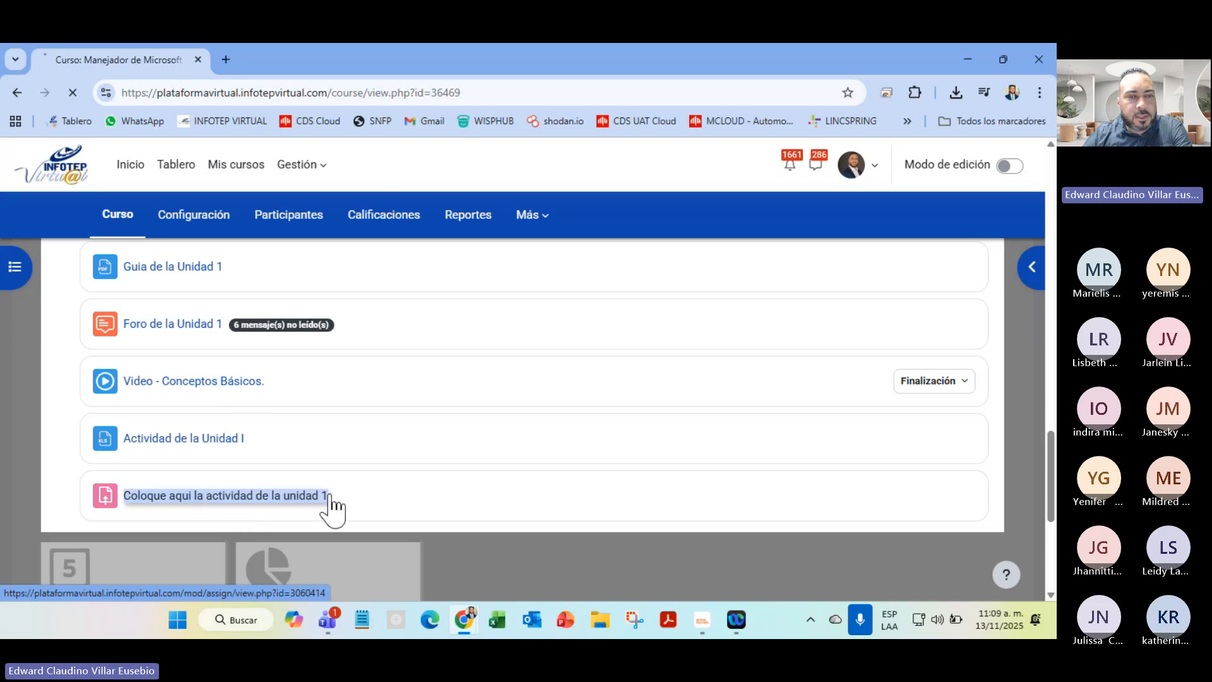
Highlight the grading summary's 9 submitted and 5 needing-grading counts
scroll(776, 483, "down", 5)
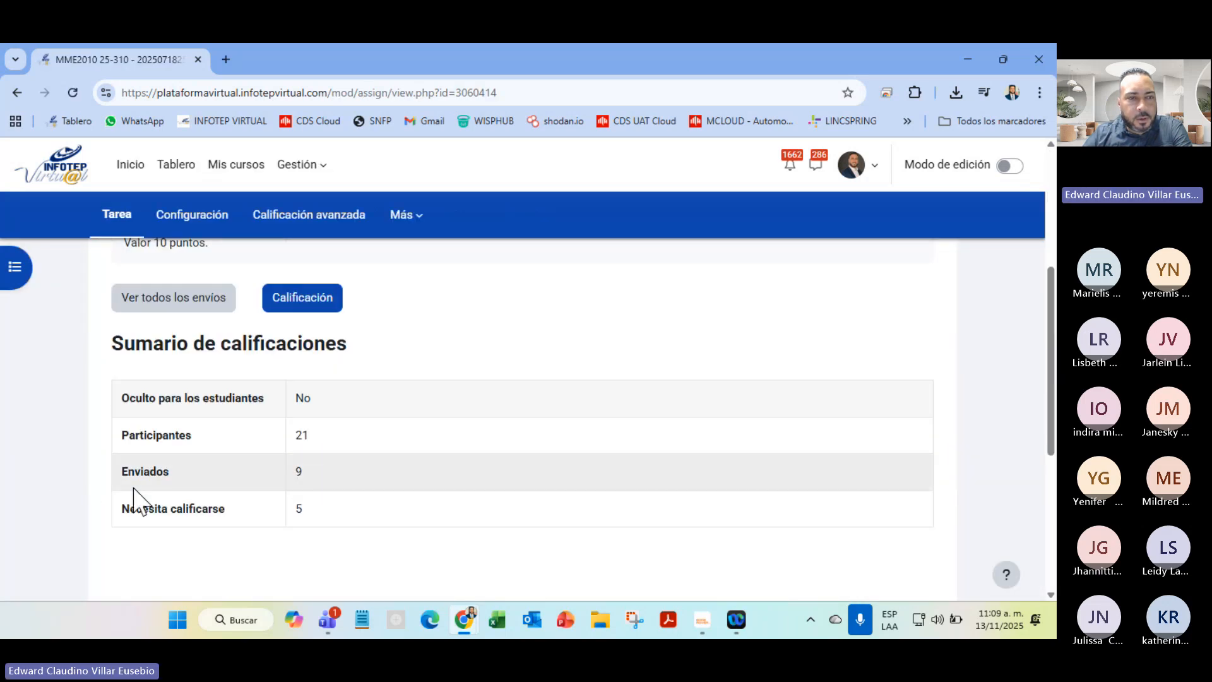
left_click_drag(142, 472, 328, 483)
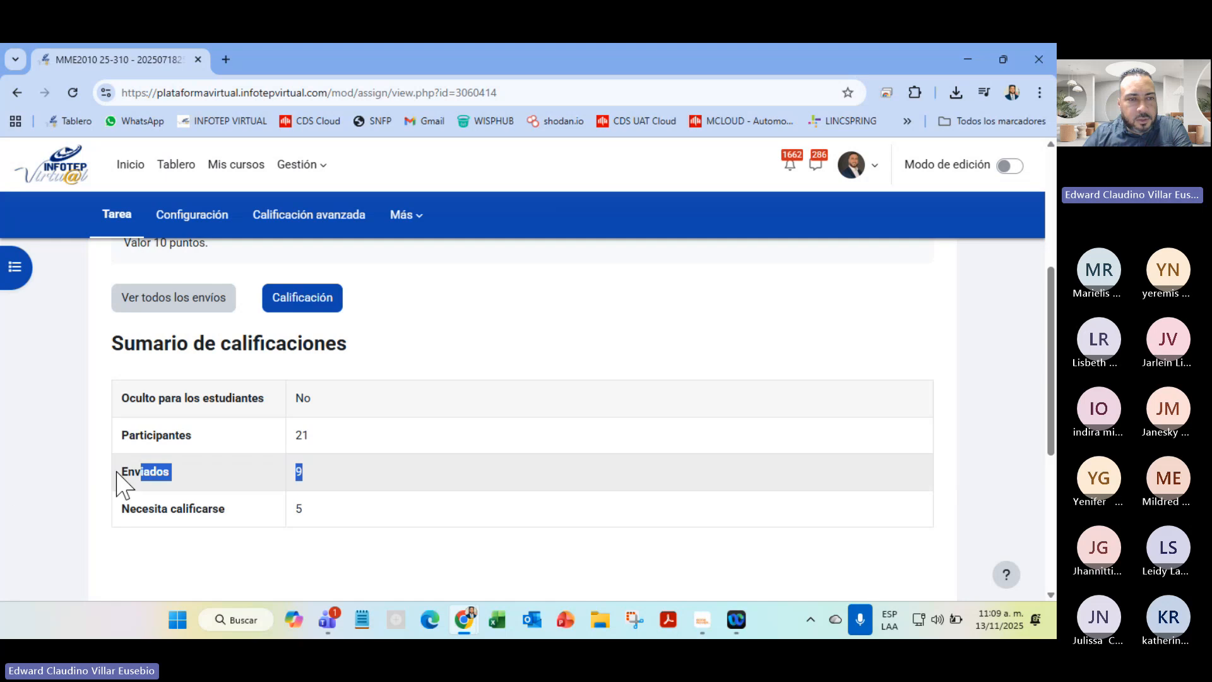
left_click(322, 492)
double_click(298, 472)
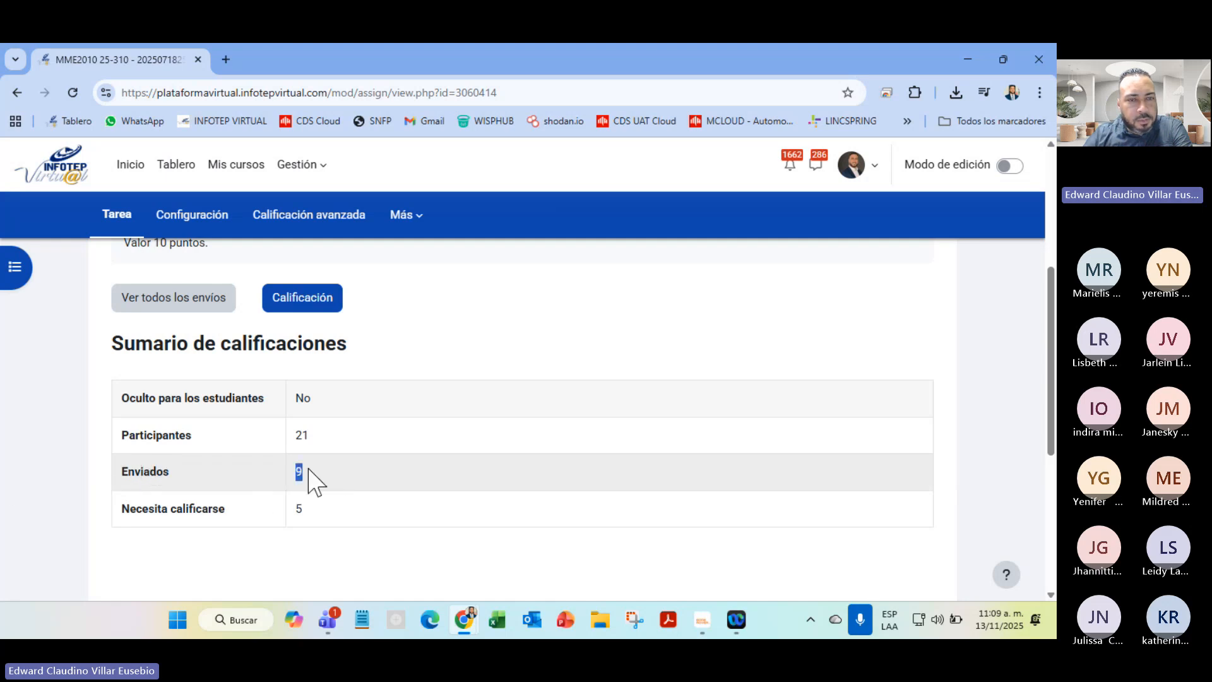
double_click(299, 508)
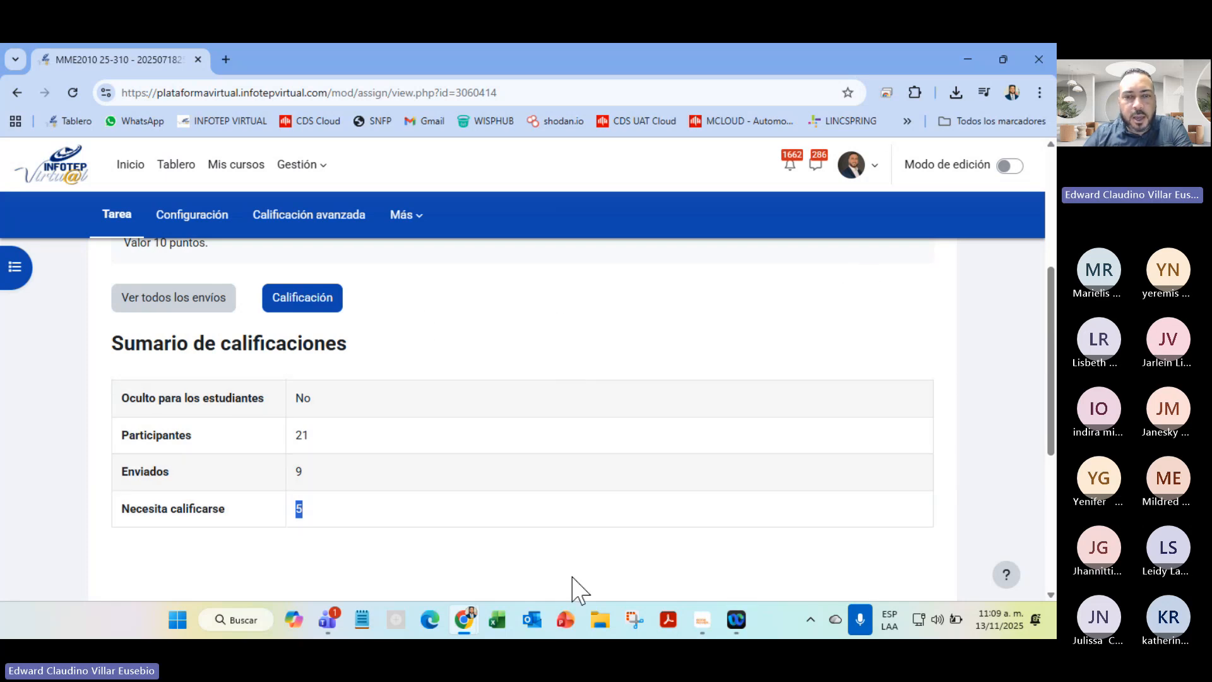
mouse_move(331, 630)
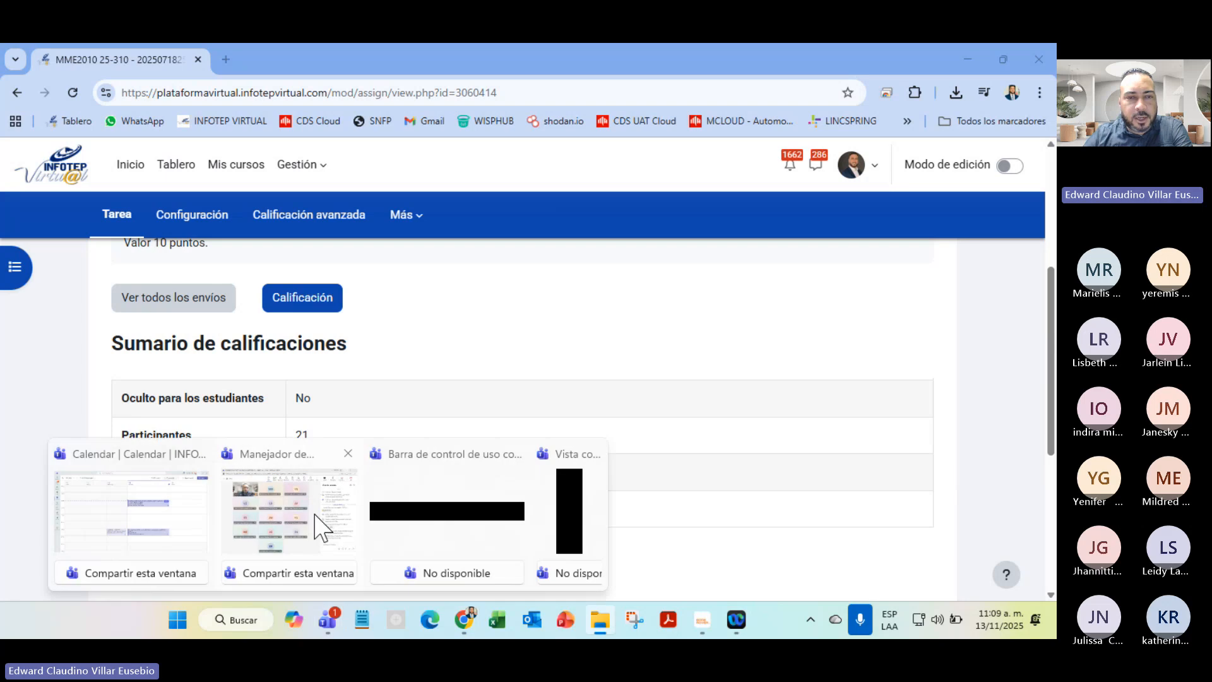
left_click(320, 526)
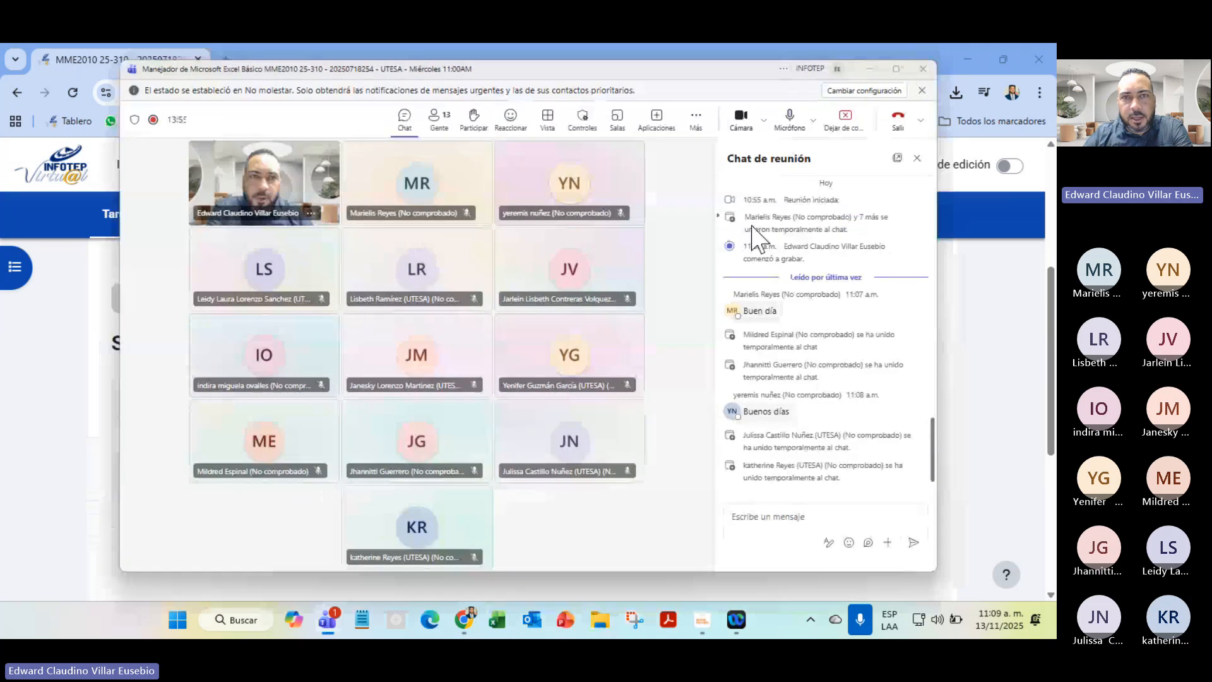
left_click(439, 119)
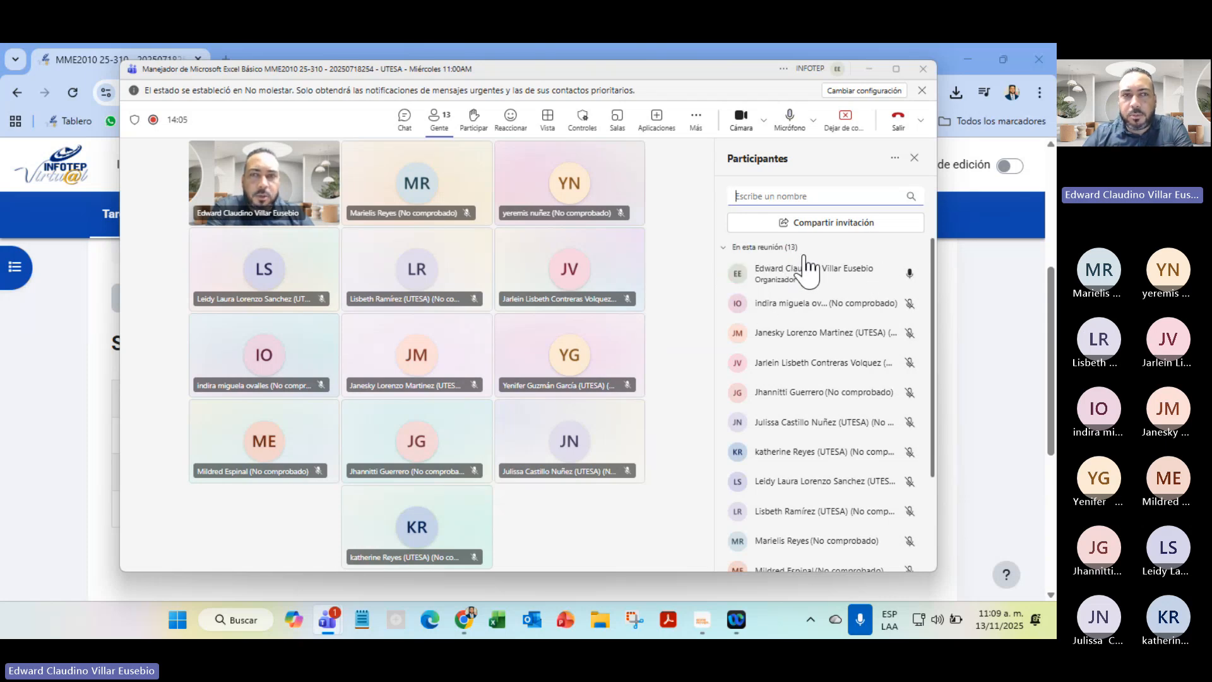
left_click(980, 298)
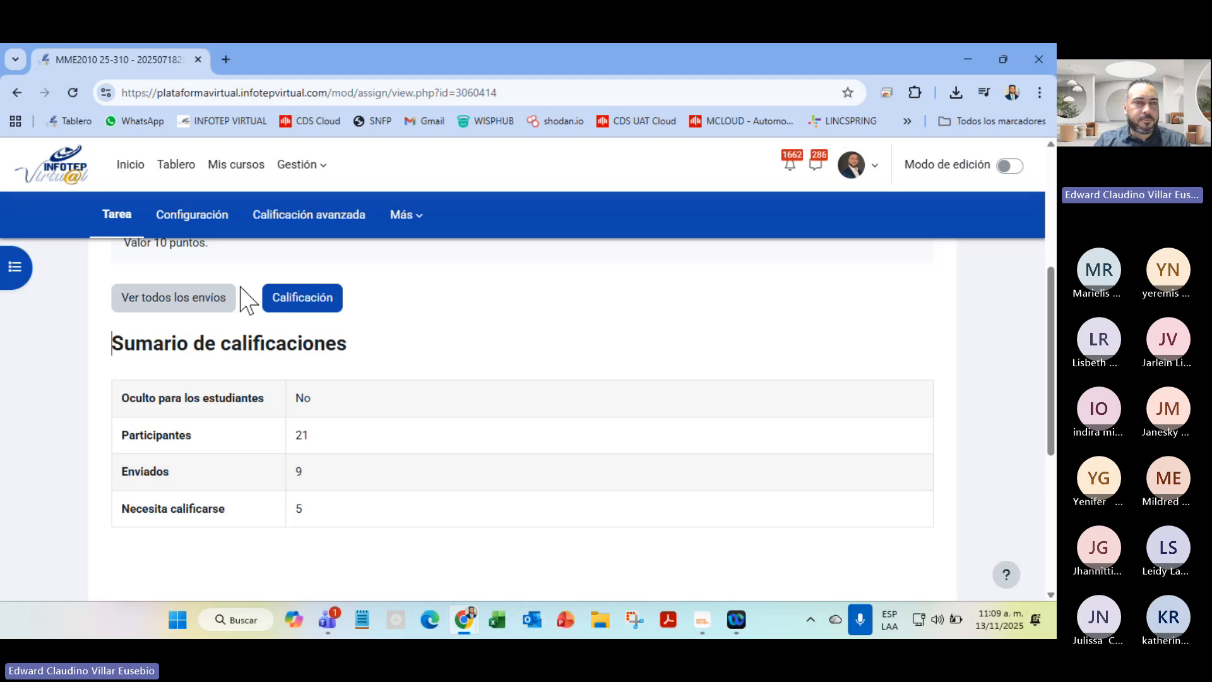
Return to the main course page and scroll to the week tiles
scroll(354, 514, "up", 5)
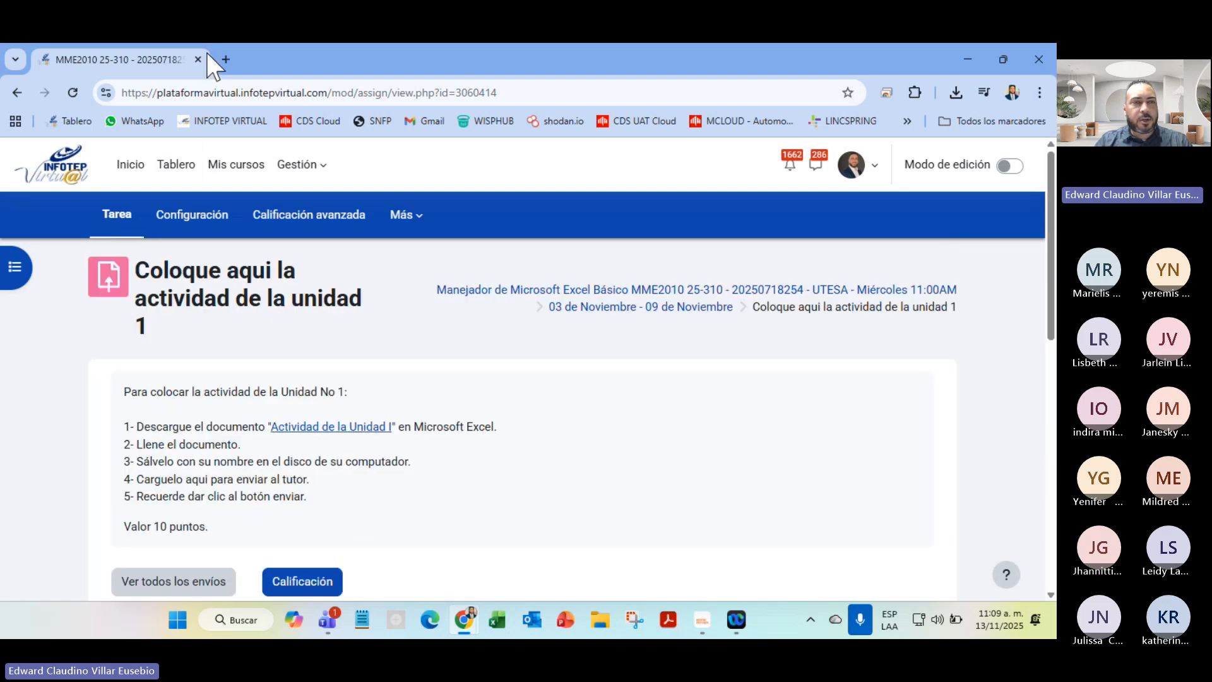
left_click(854, 290)
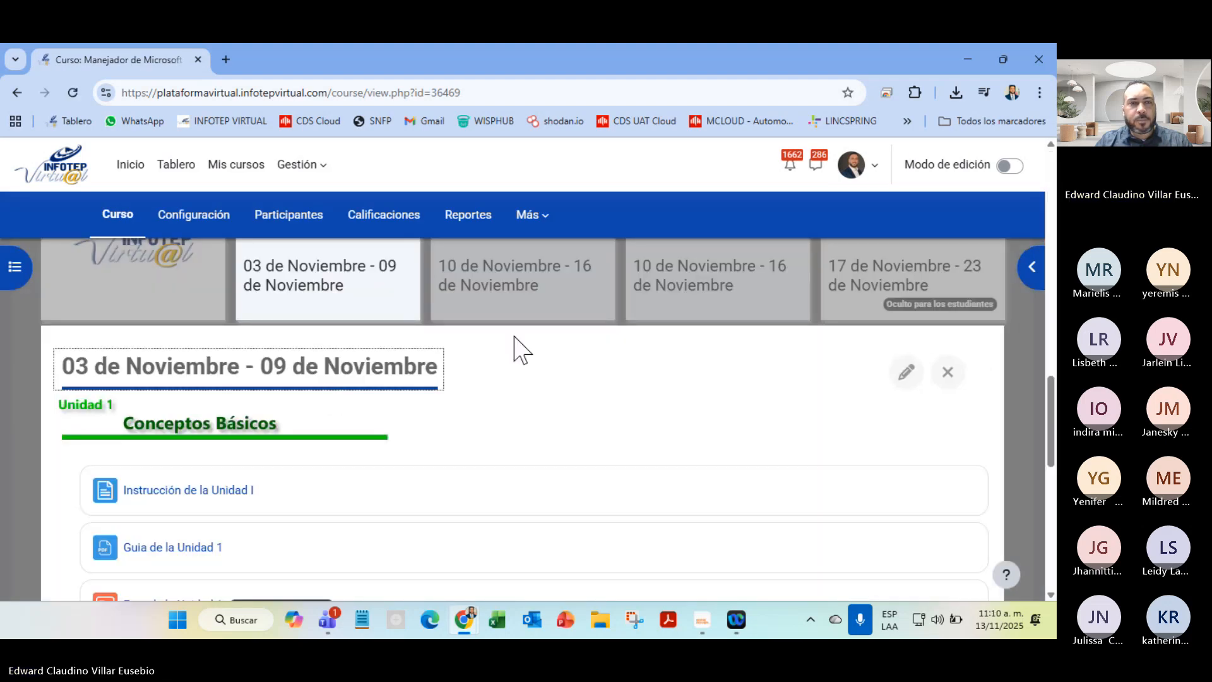
scroll(525, 469, "down", 1)
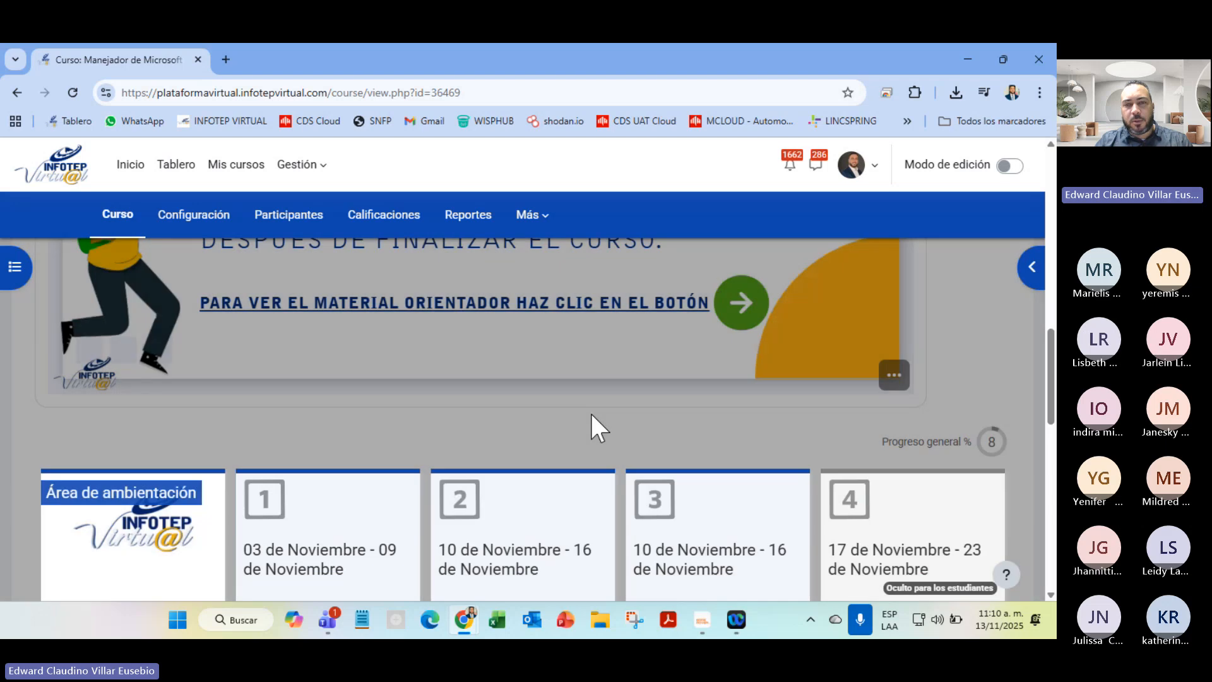
scroll(590, 412, "down", 4)
scroll(603, 430, "up", 4)
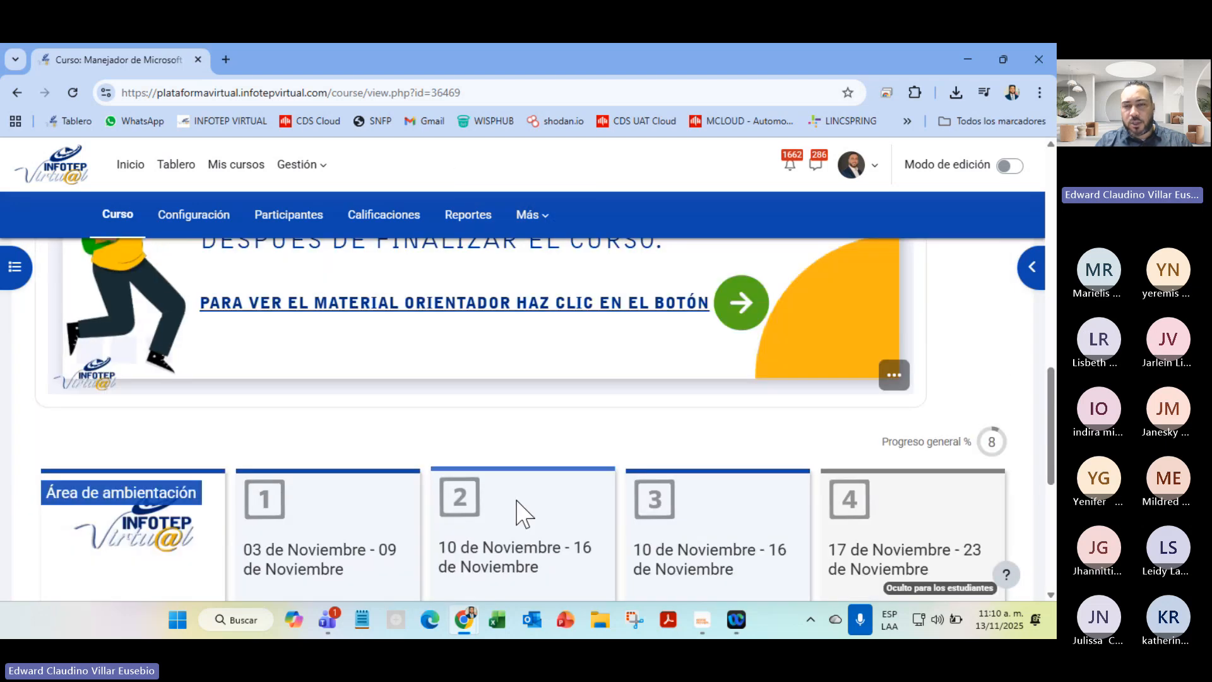
Open the 10–16 November week showing Unidad 2, Manejo Rápido de Información
mouse_move(482, 596)
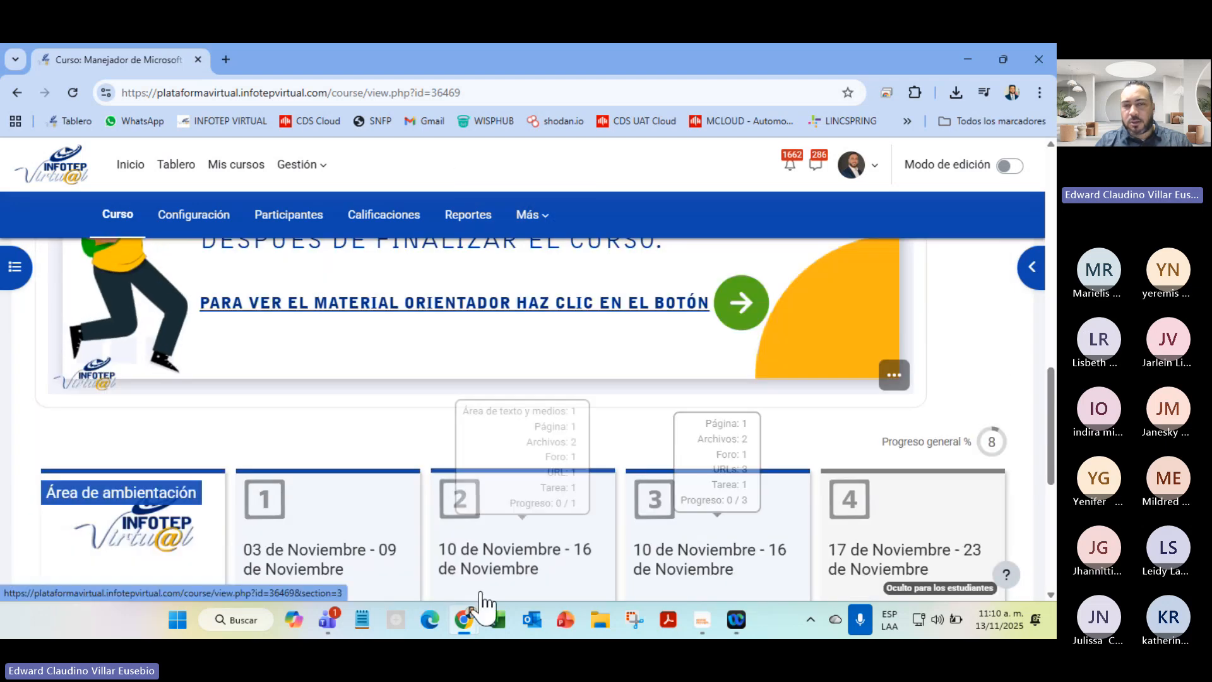
left_click(495, 561)
left_click(1023, 379)
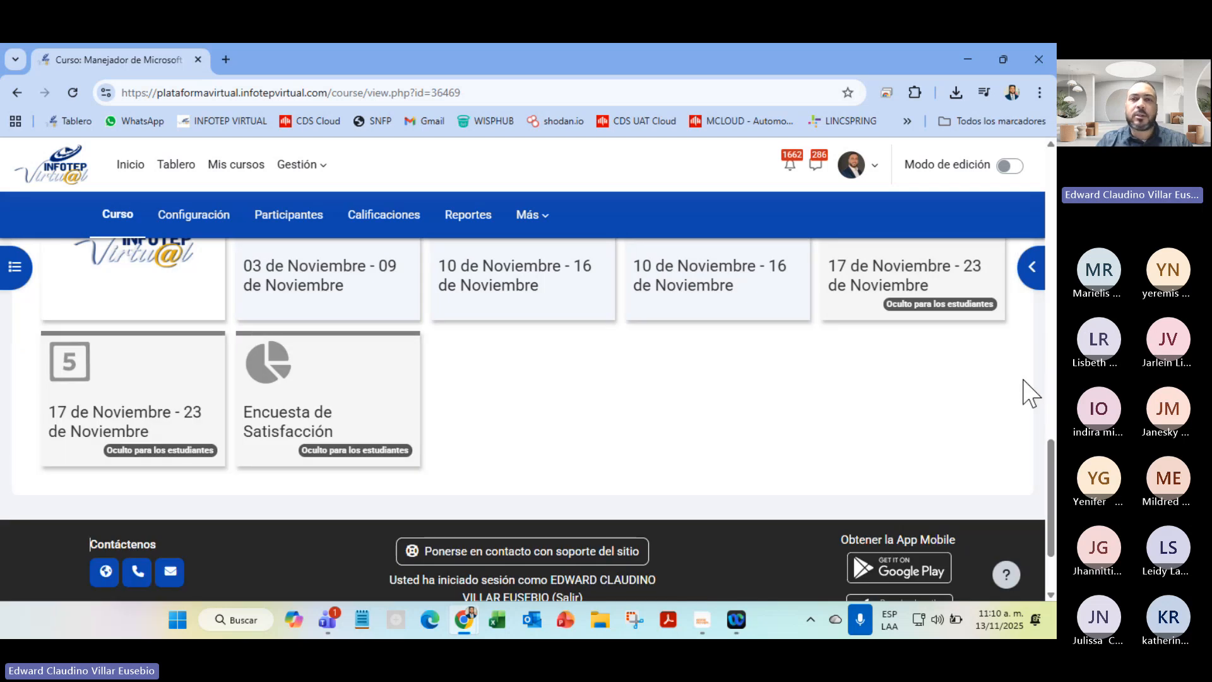
mouse_move(978, 247)
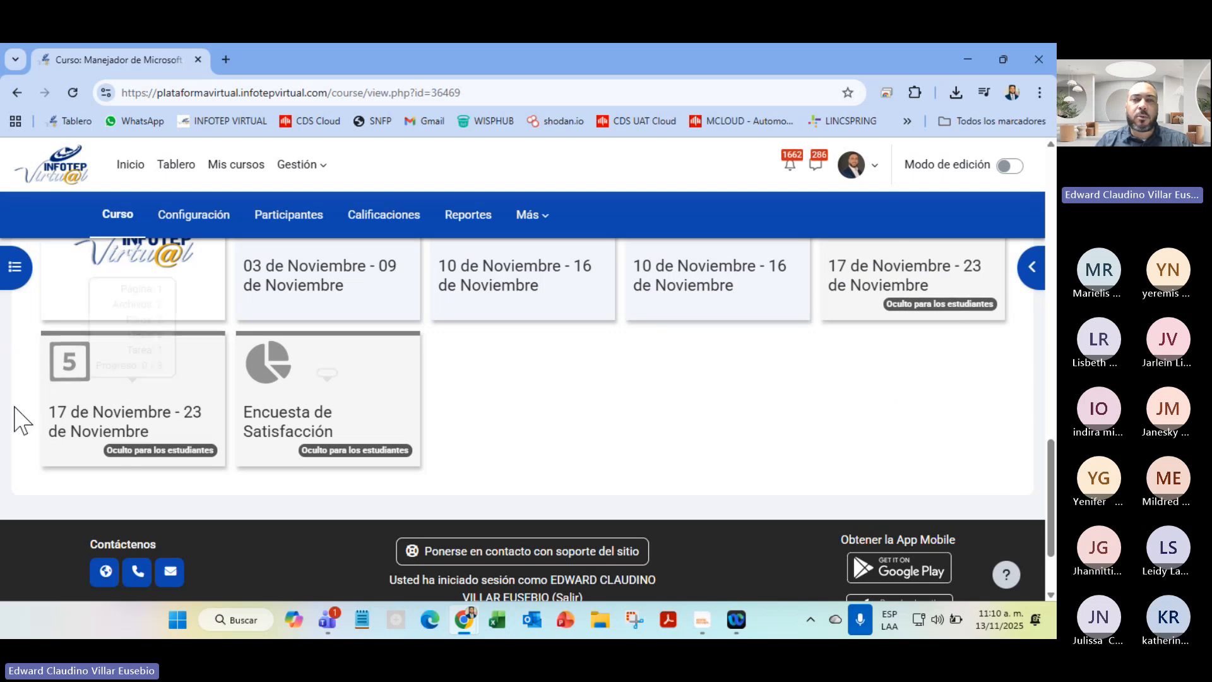
mouse_move(795, 314)
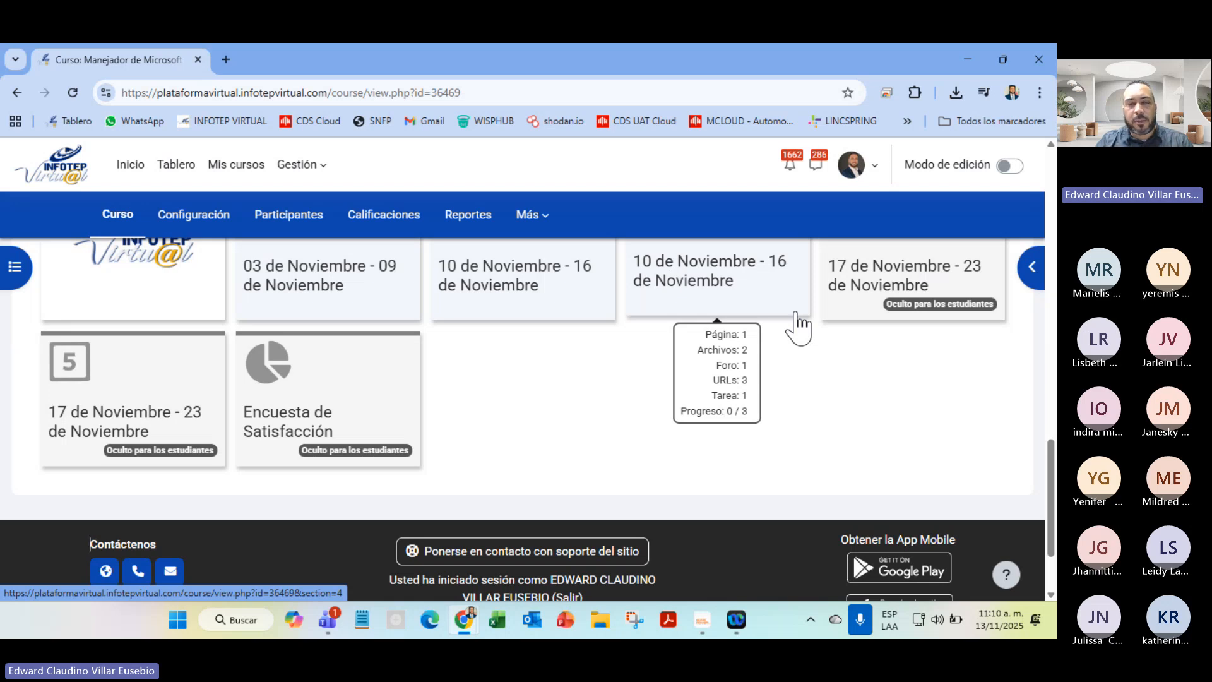
left_click(511, 297)
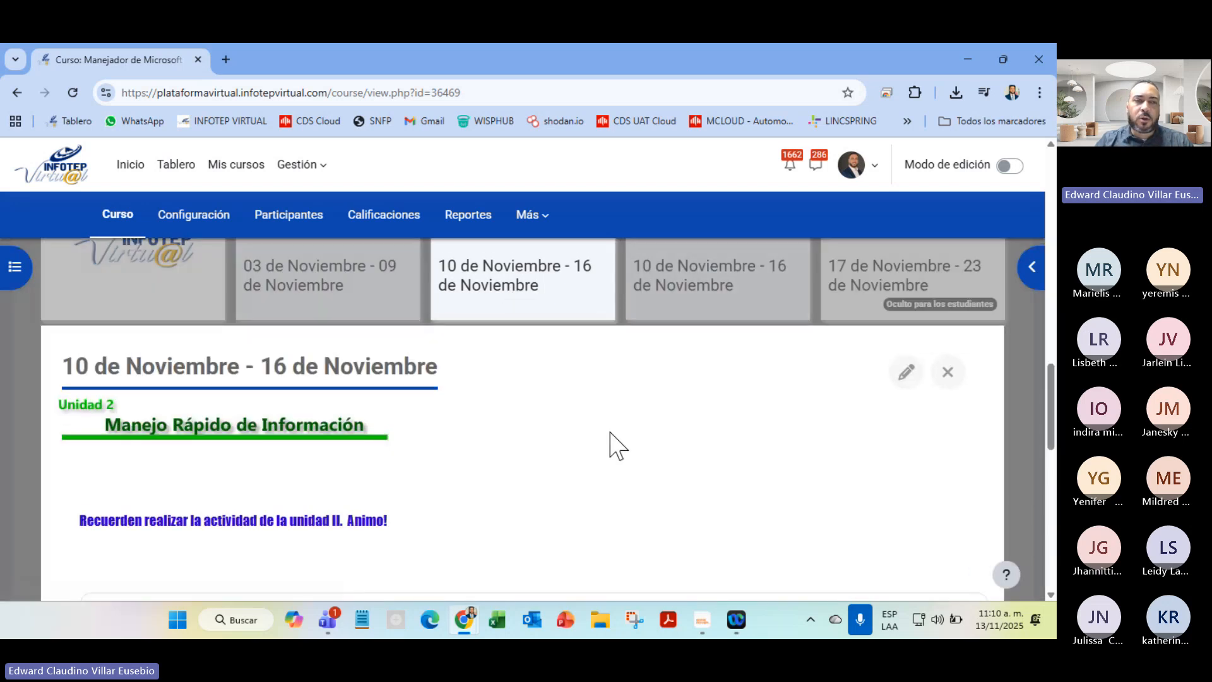
scroll(613, 446, "down", 4)
scroll(613, 449, "up", 4)
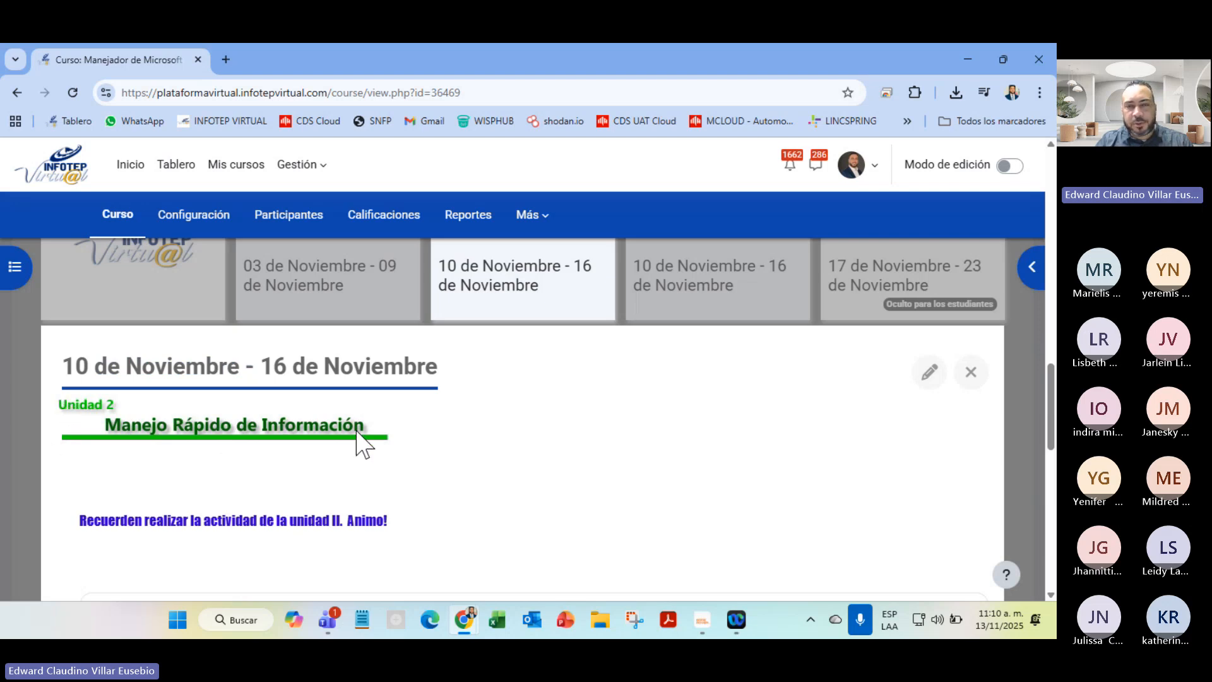
left_click(760, 276)
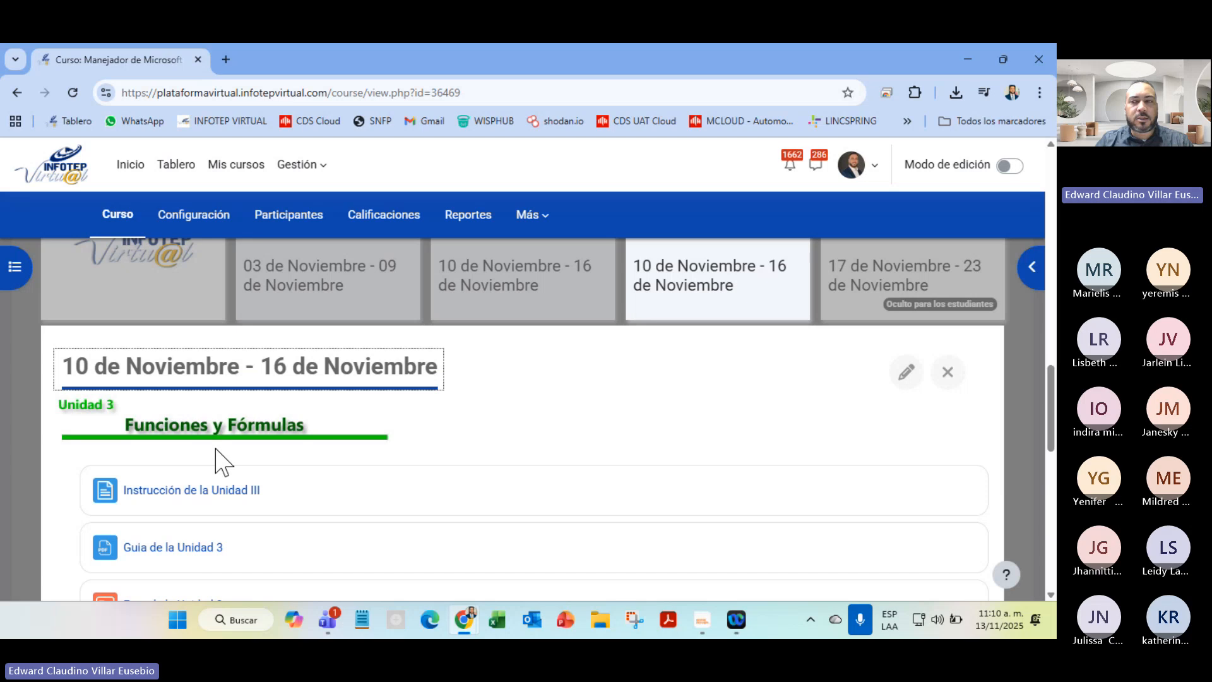
left_click(522, 302)
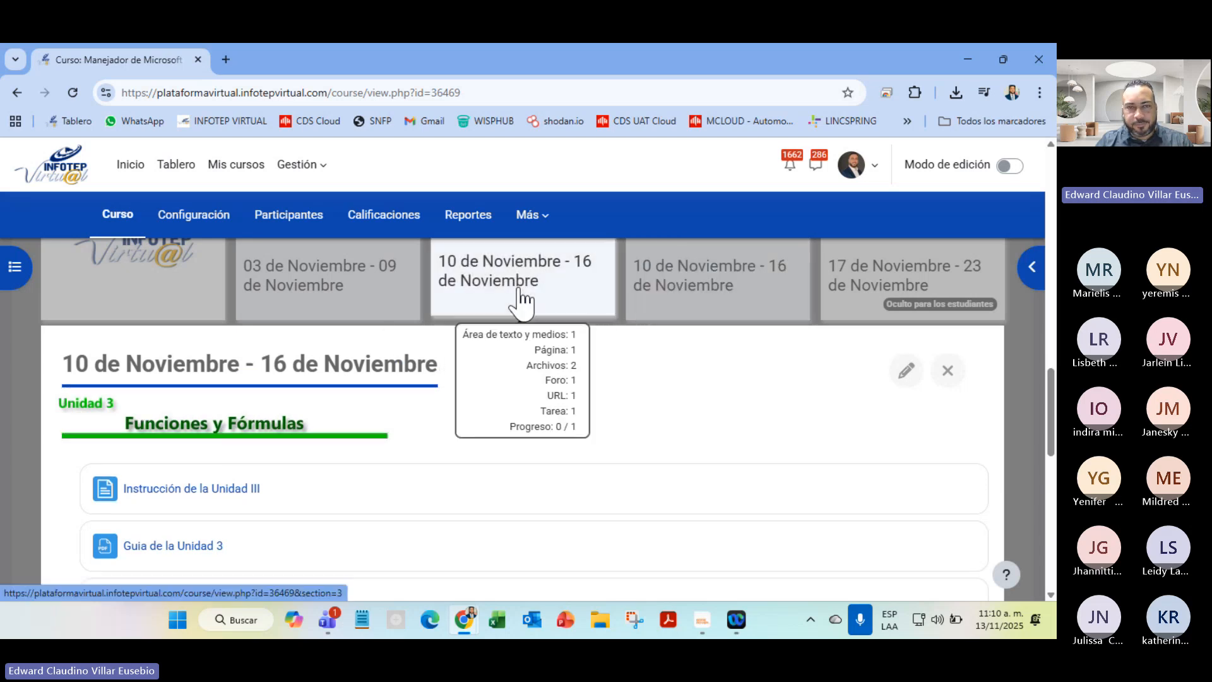
scroll(254, 525, "down", 5)
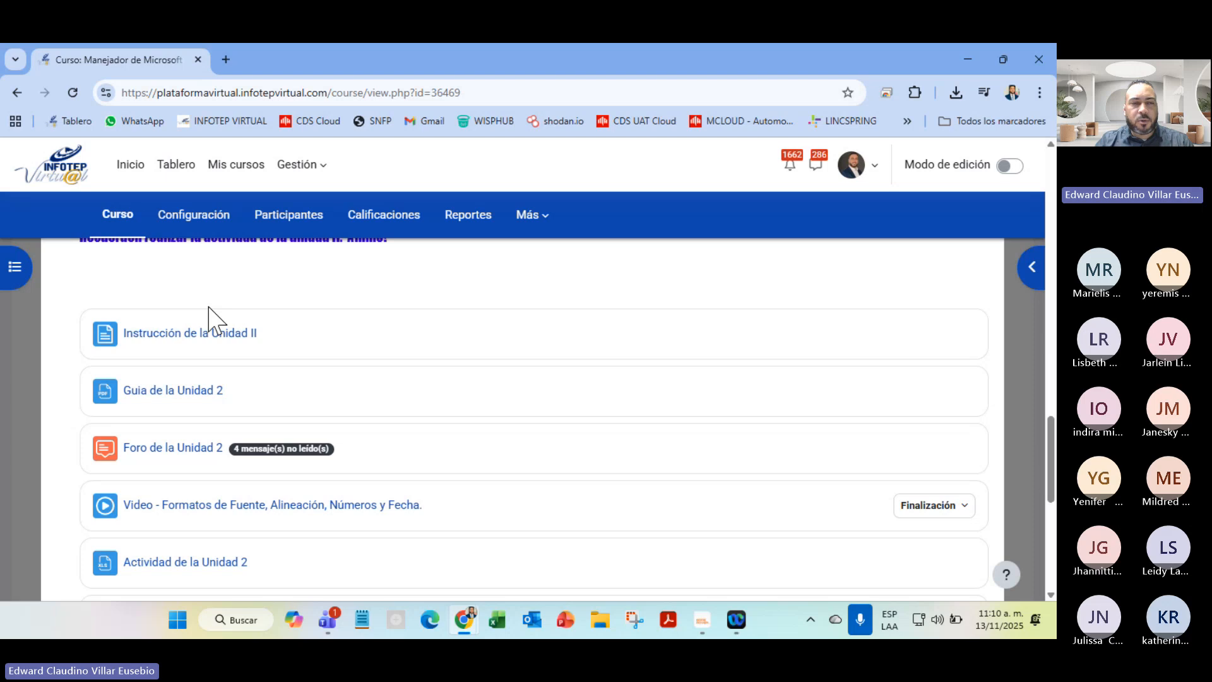
Open the Unit II instructions, Unit 2 guide, forum and formats video in new tabs
right_click(189, 334)
left_click(197, 352)
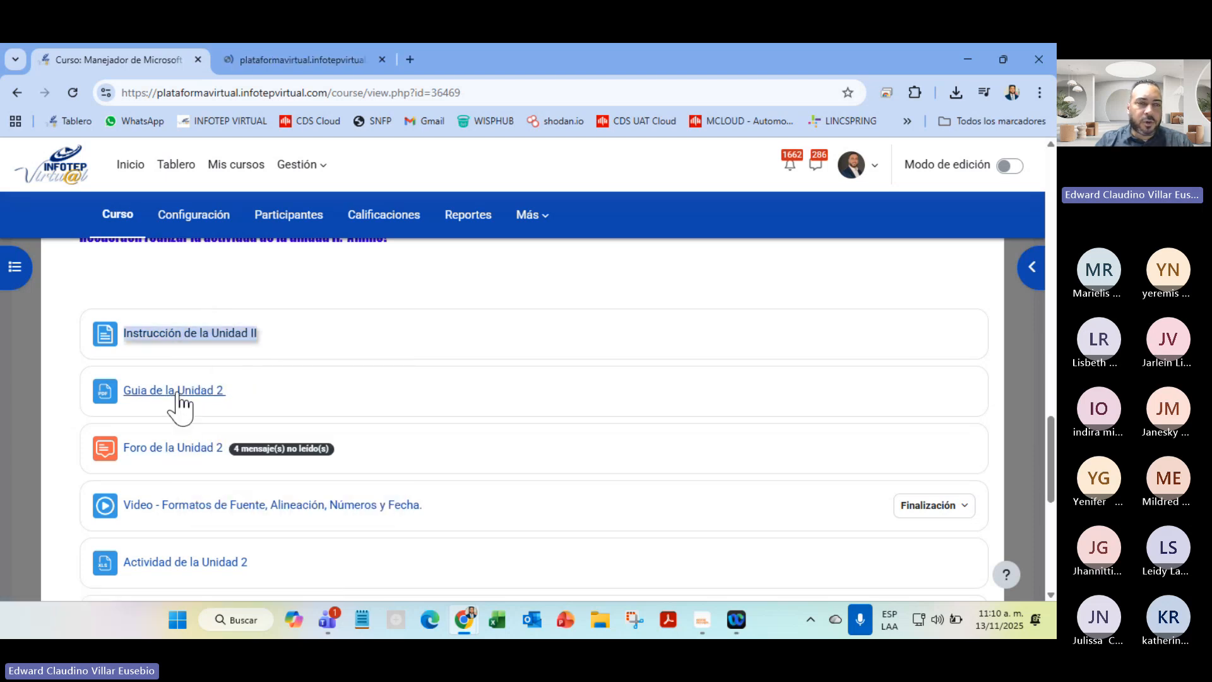
right_click(176, 397)
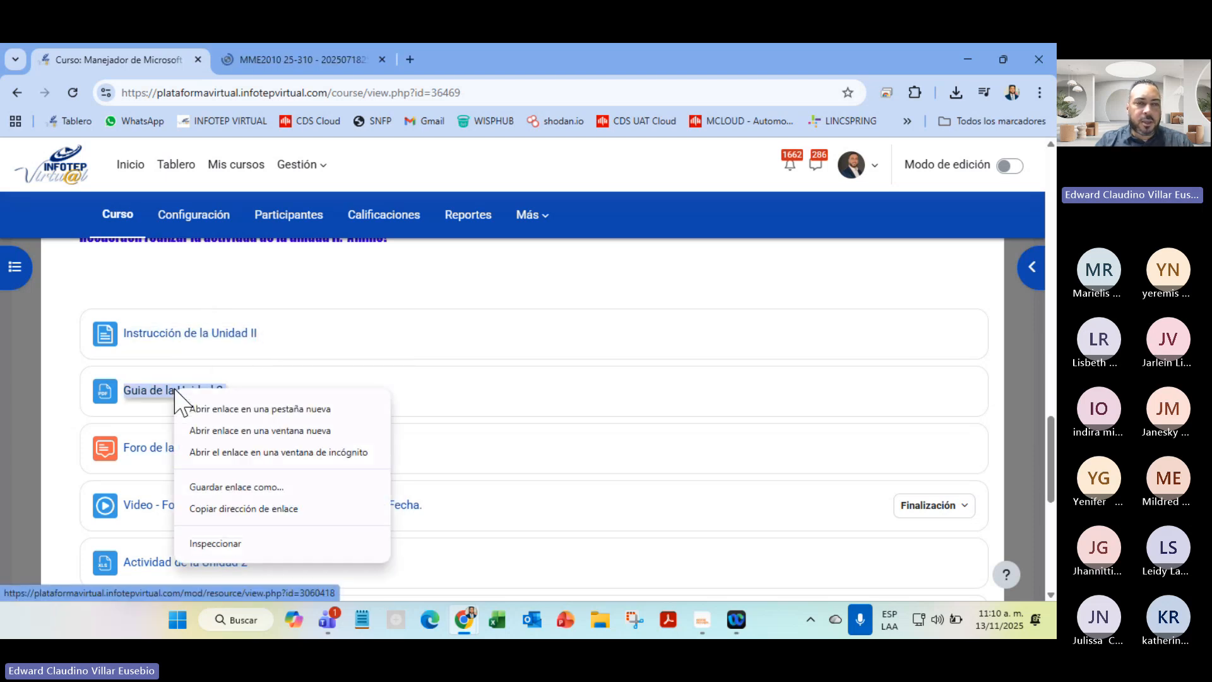
left_click(215, 409)
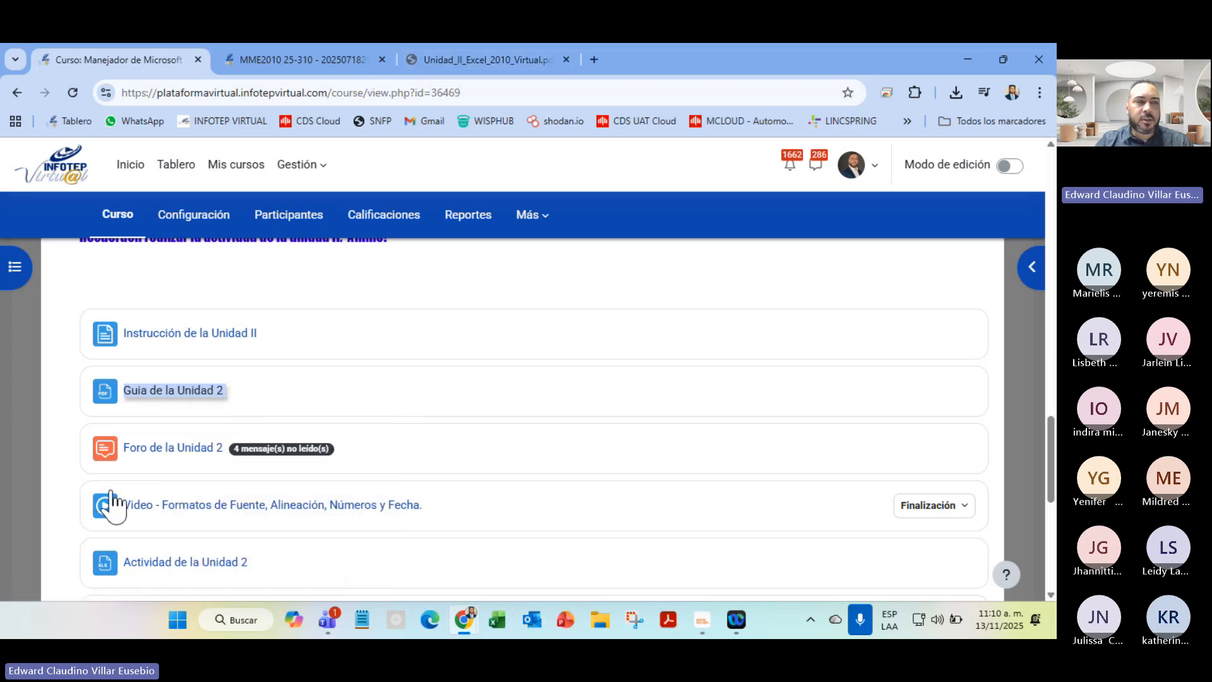
right_click(154, 449)
left_click(272, 297)
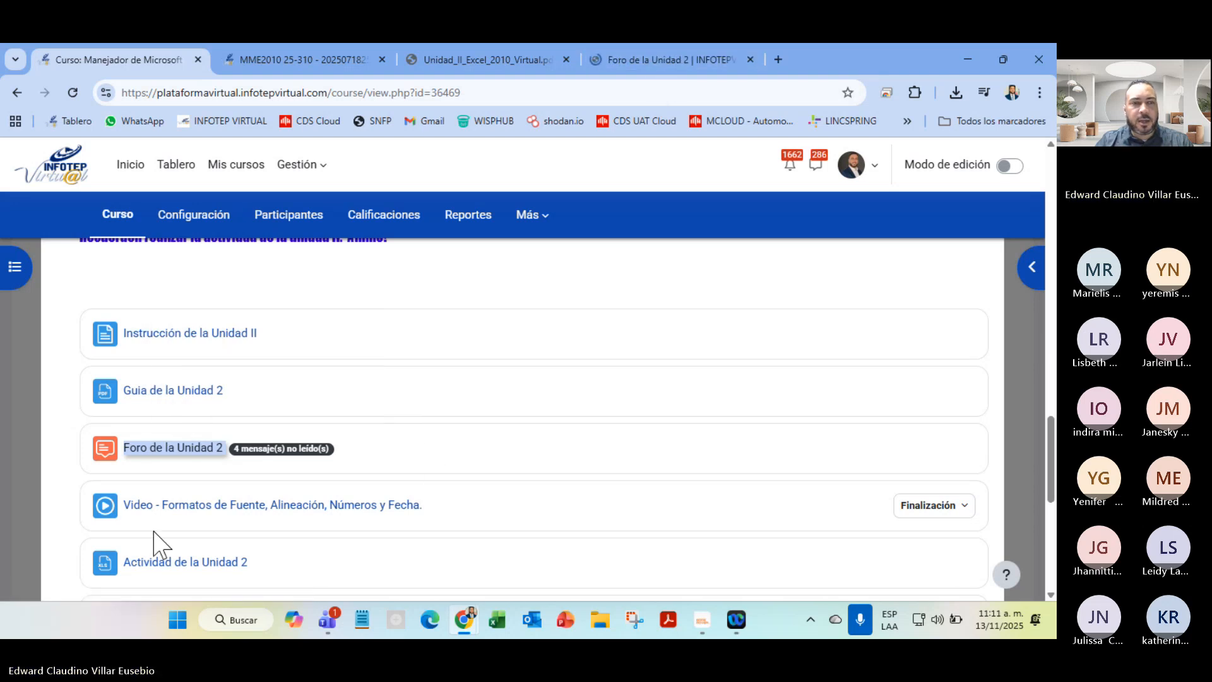
right_click(180, 507)
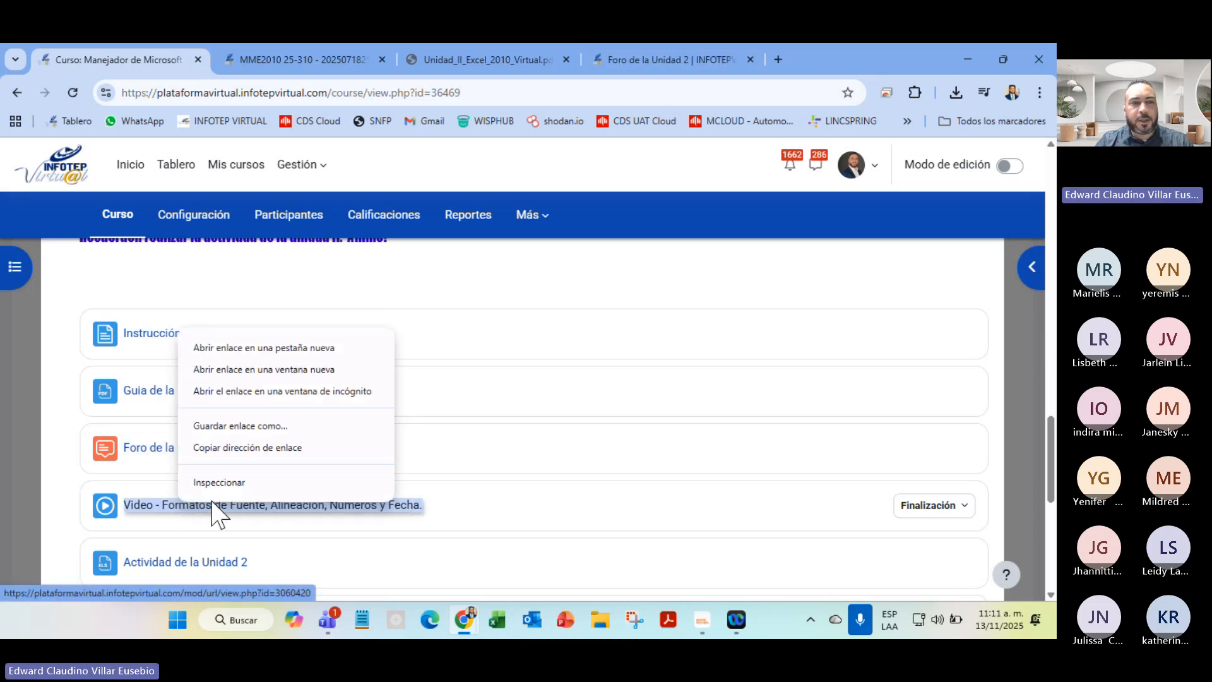
left_click(325, 347)
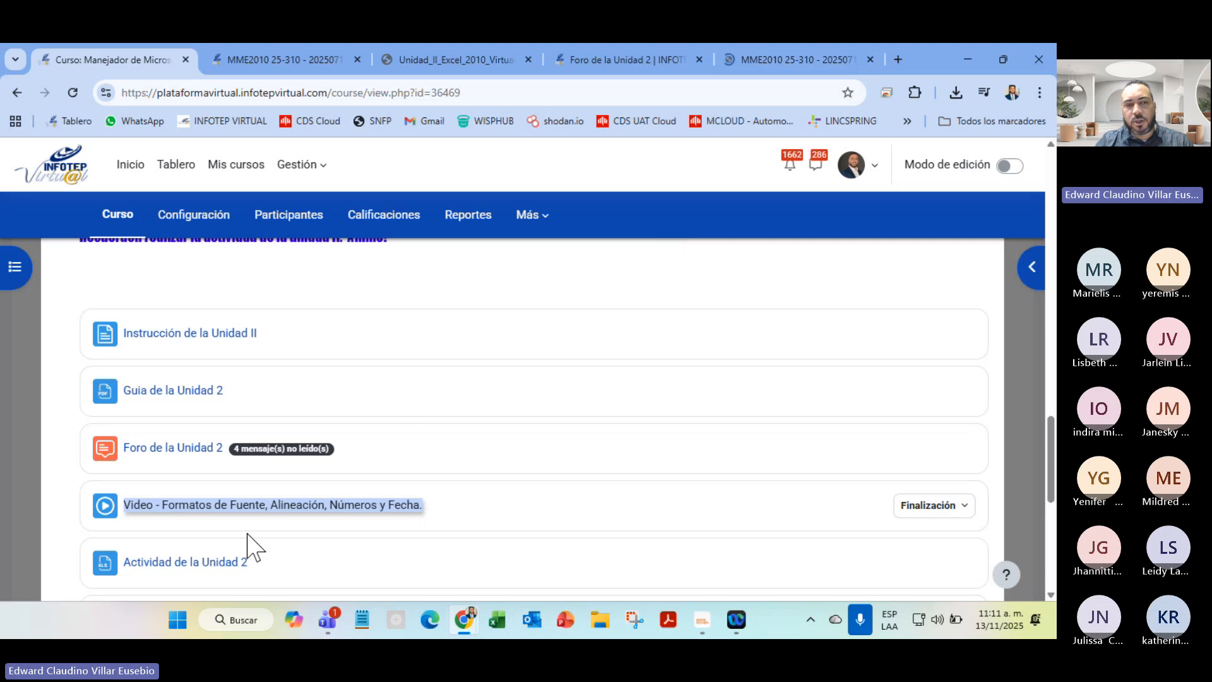
Download the Actividad de la Unidad 2 workbook
left_click(246, 564)
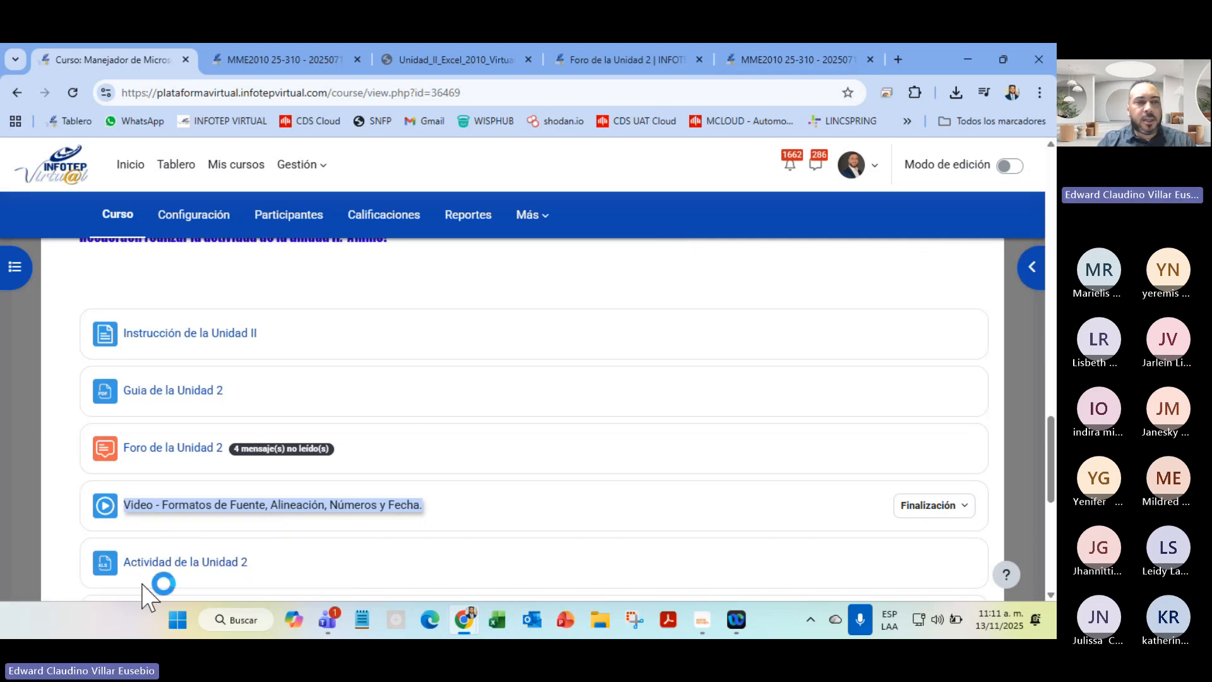
left_click(184, 569)
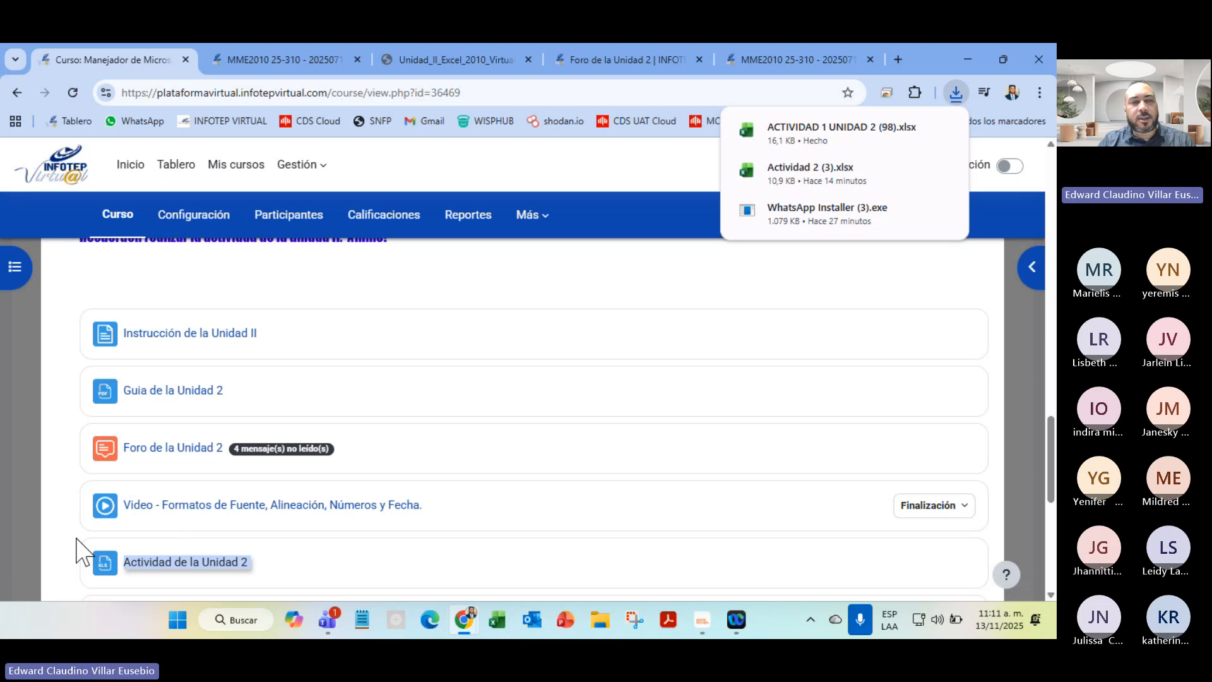
scroll(76, 543, "down", 5)
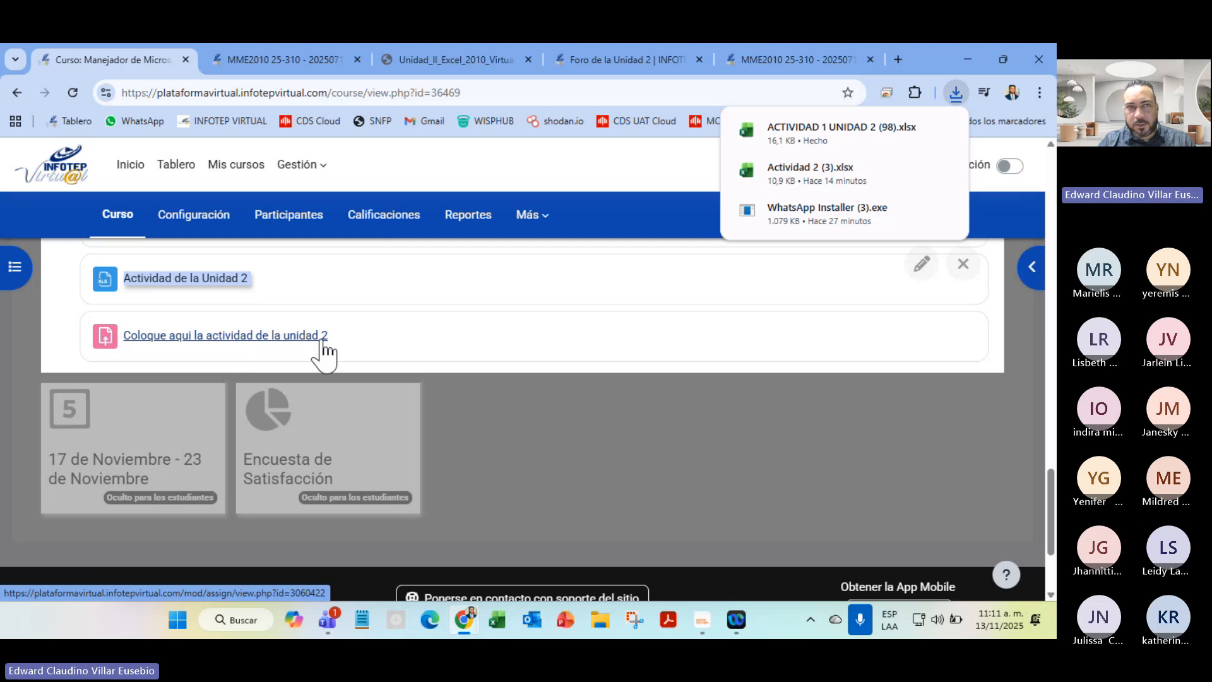
Switch to the Instrucción de la Unidad II page and read down to its closing reminders
left_click(269, 53)
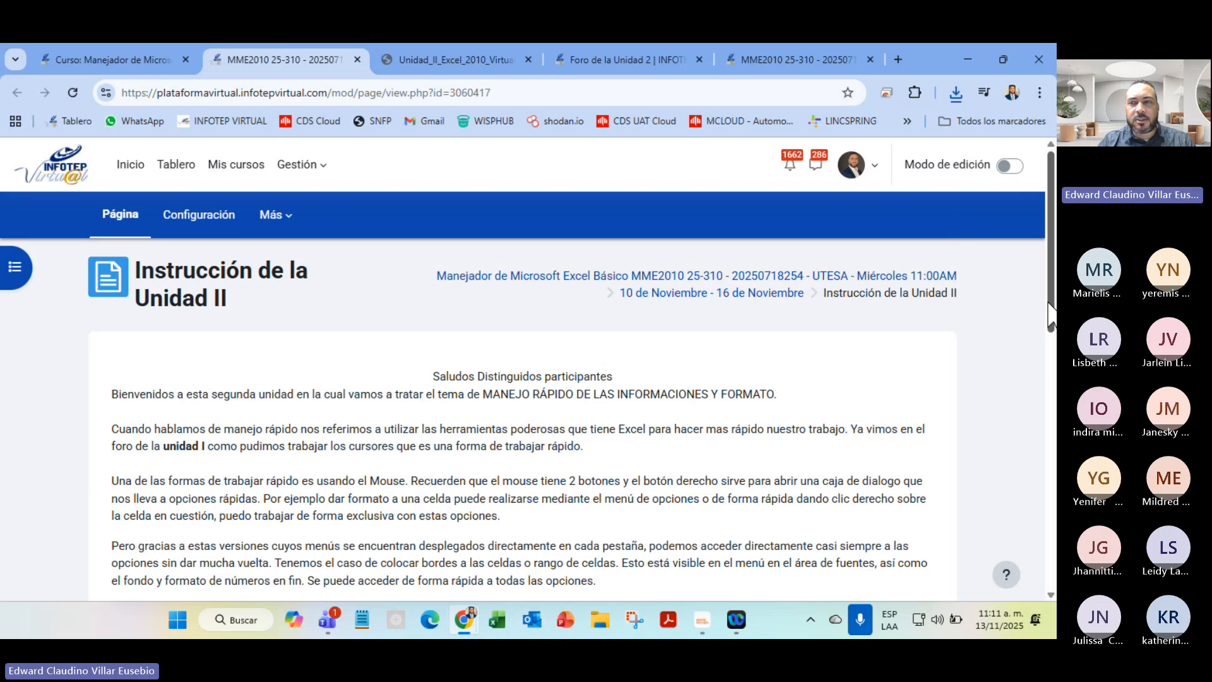
left_click_drag(1050, 316, 1050, 343)
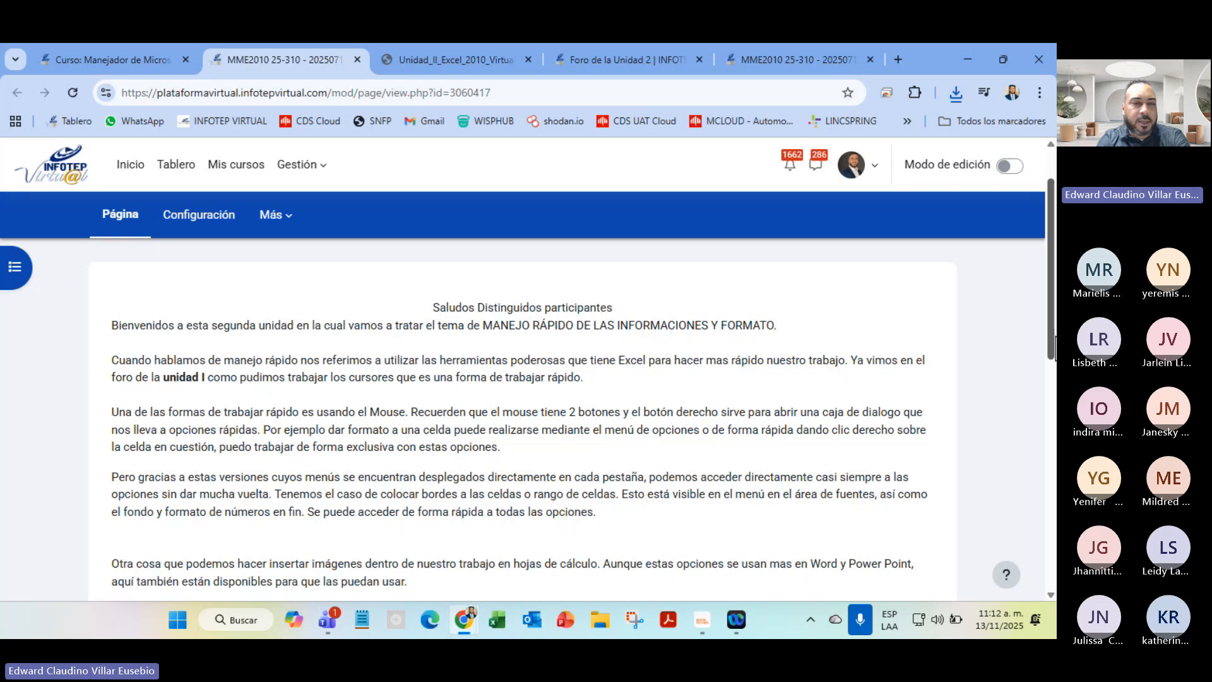
scroll(502, 450, "down", 5)
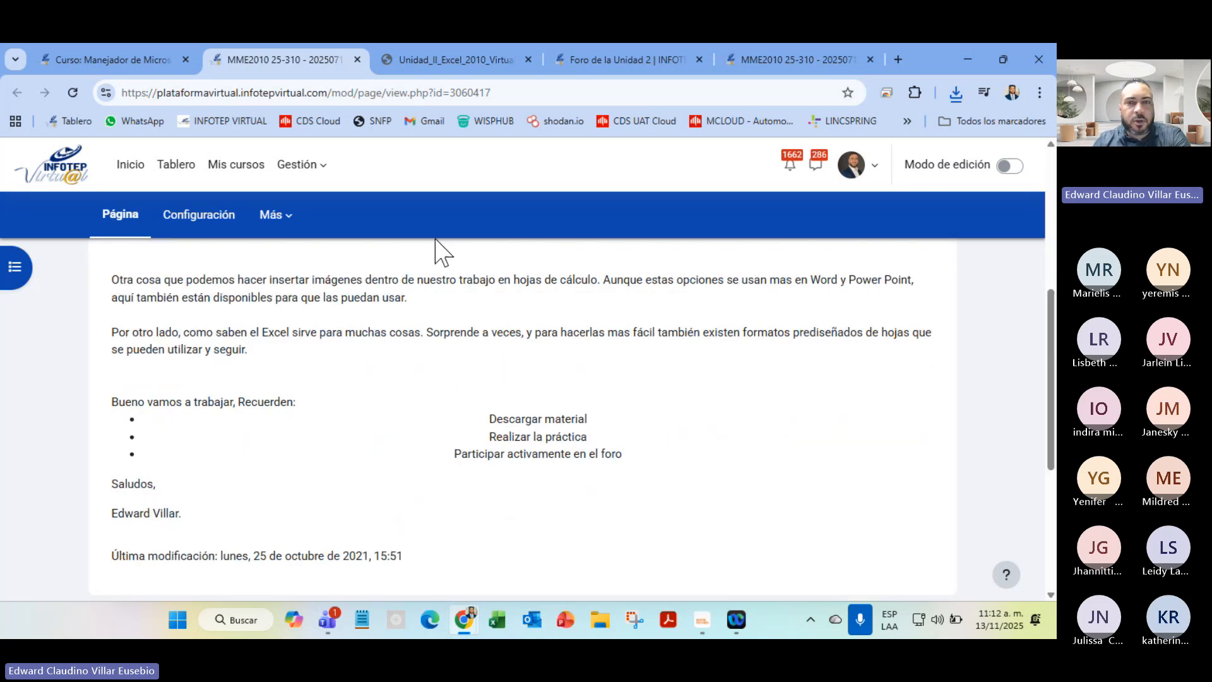
Close the instructions tab, zoom the Unit II guide to 125% and scroll to page 3's Ctrl table
left_click(357, 59)
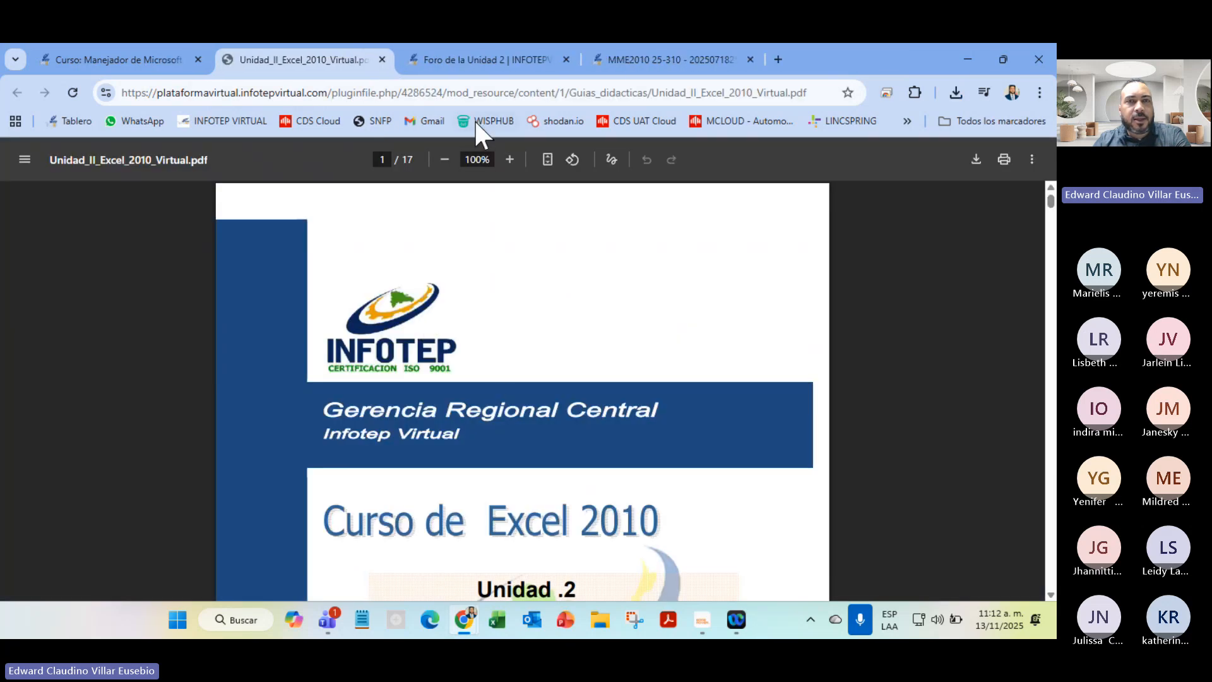
left_click(509, 159)
scroll(631, 303, "down", 5)
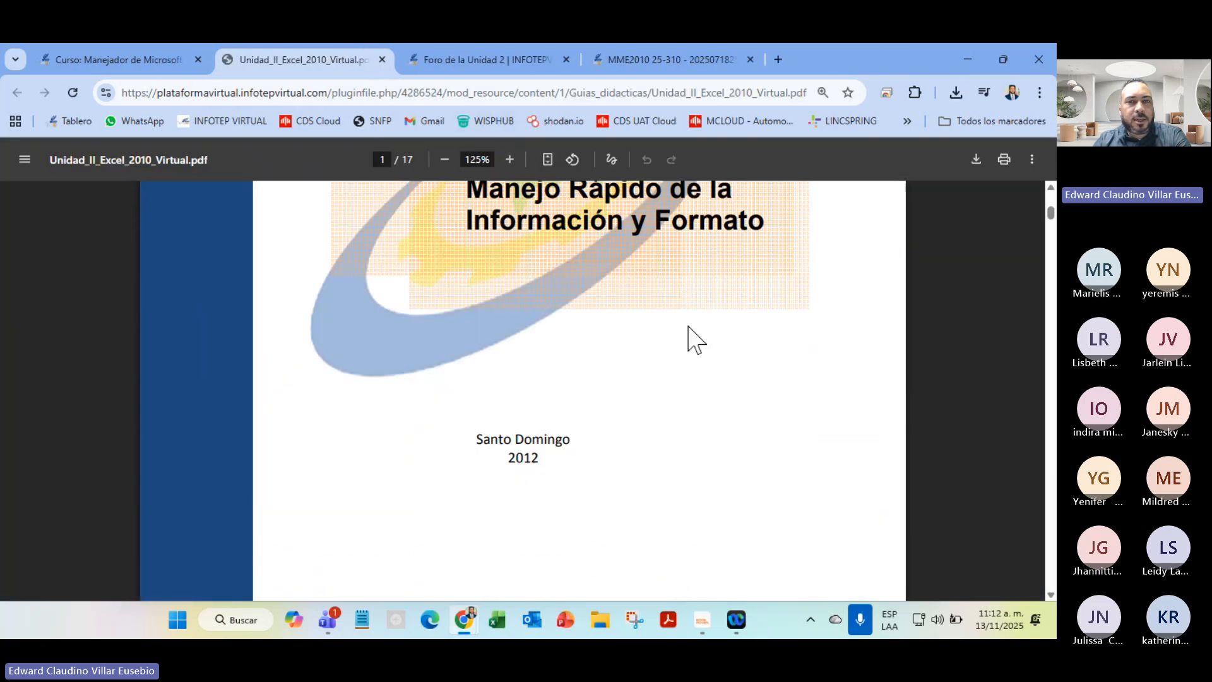
scroll(693, 339, "down", 15)
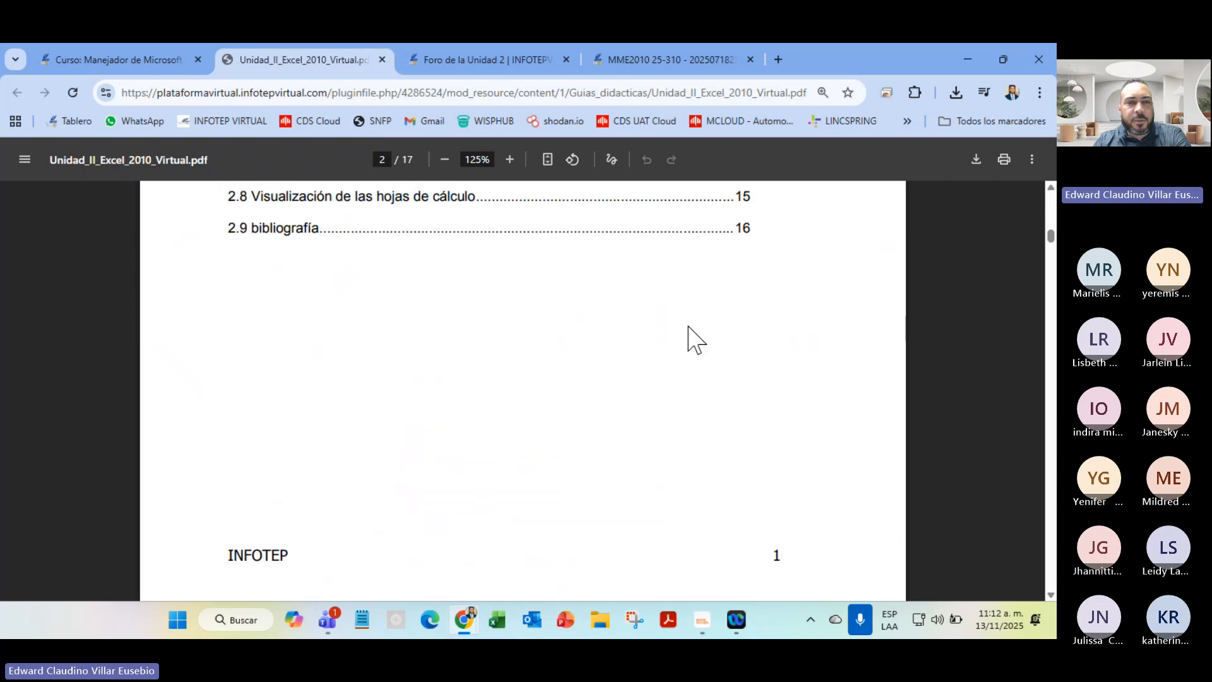
scroll(692, 339, "down", 4)
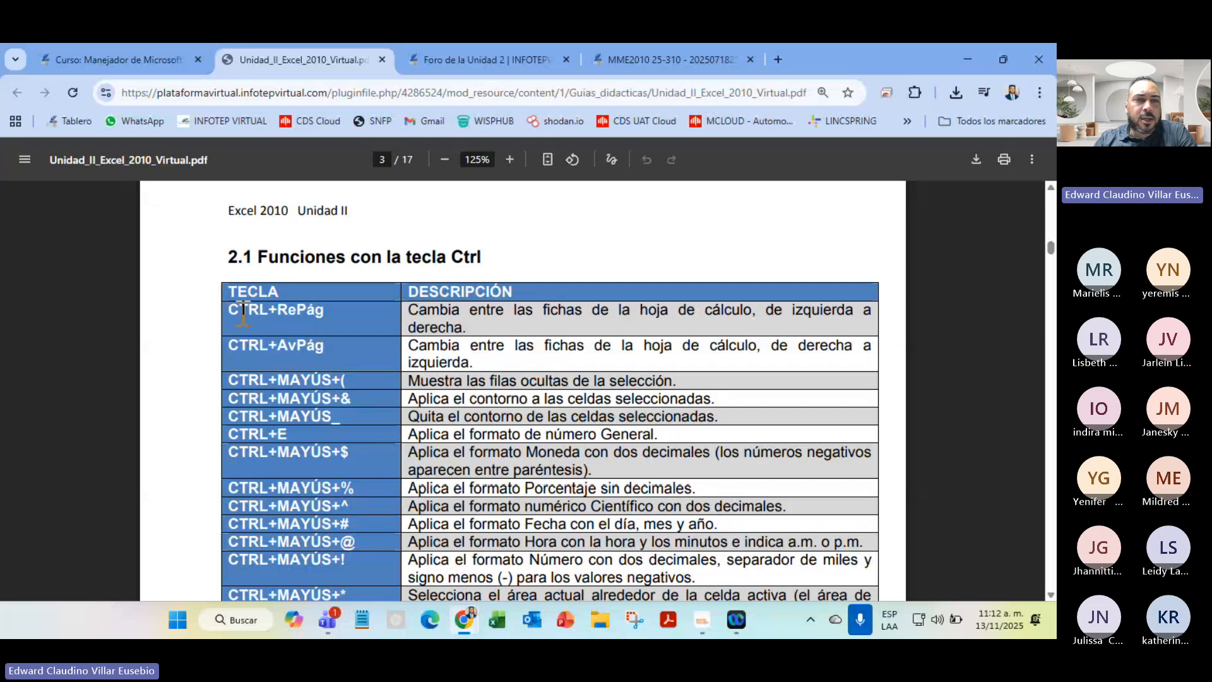
Highlight the CTRL+RePág row and the hidden-rows to Moneda rows, then scroll to page 4
left_click_drag(229, 310, 469, 331)
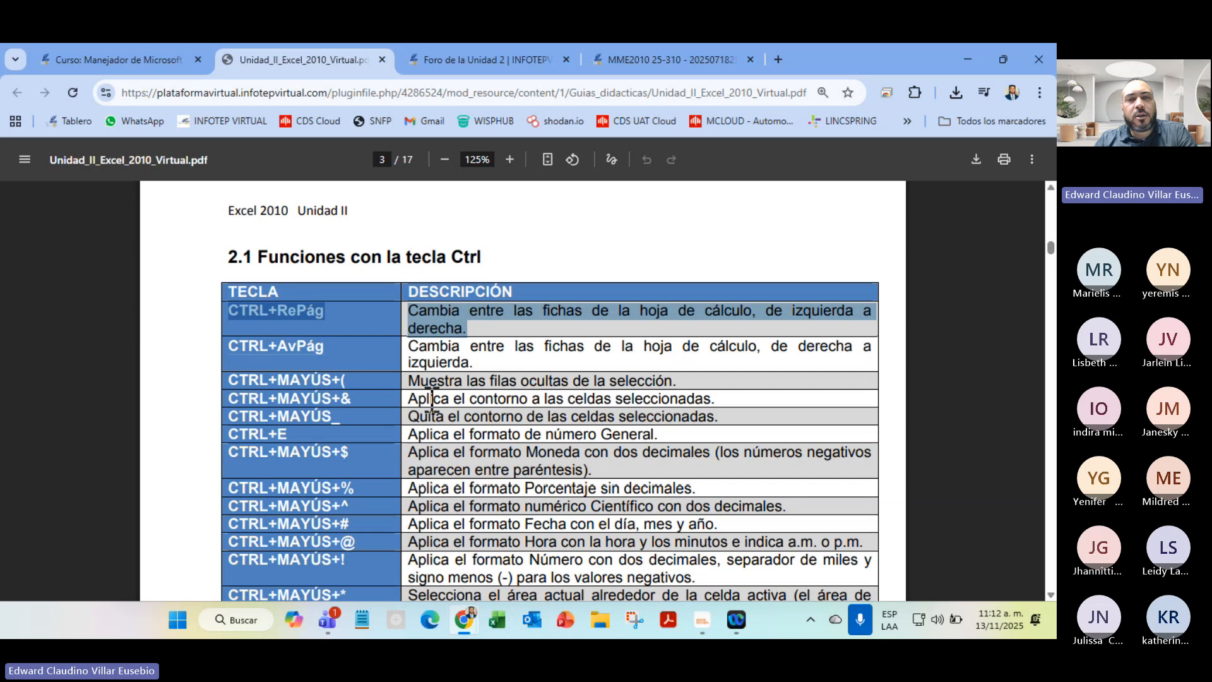
left_click_drag(408, 380, 721, 442)
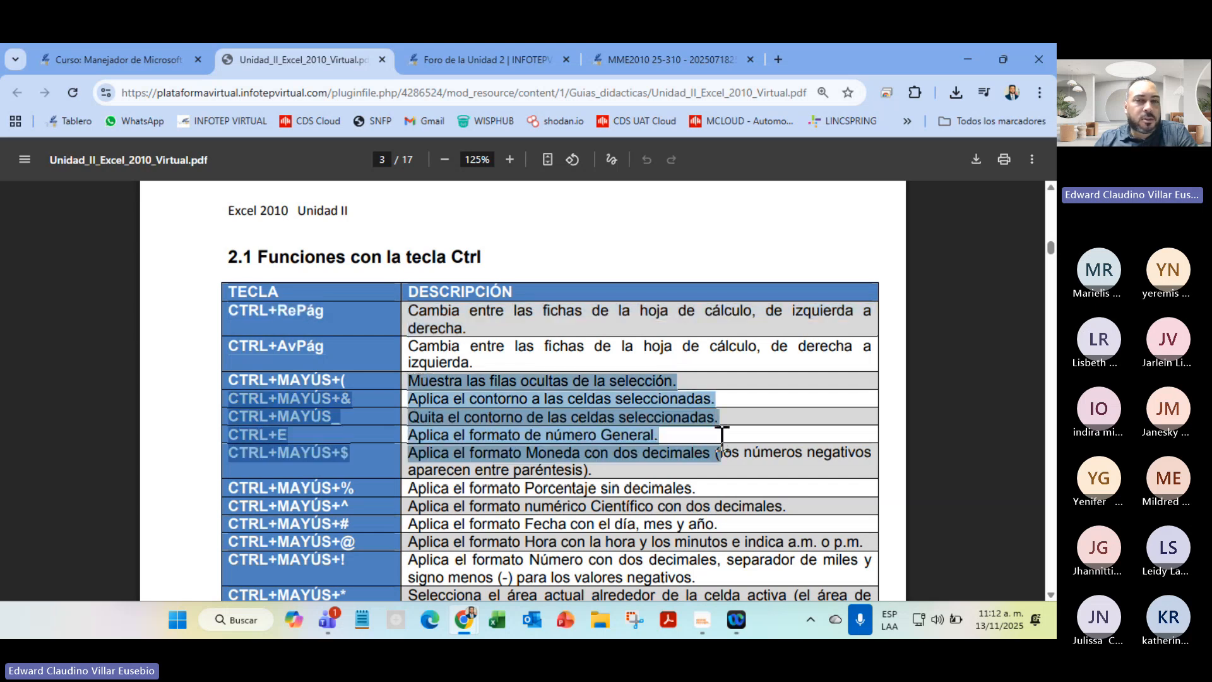
left_click_drag(737, 486, 701, 542)
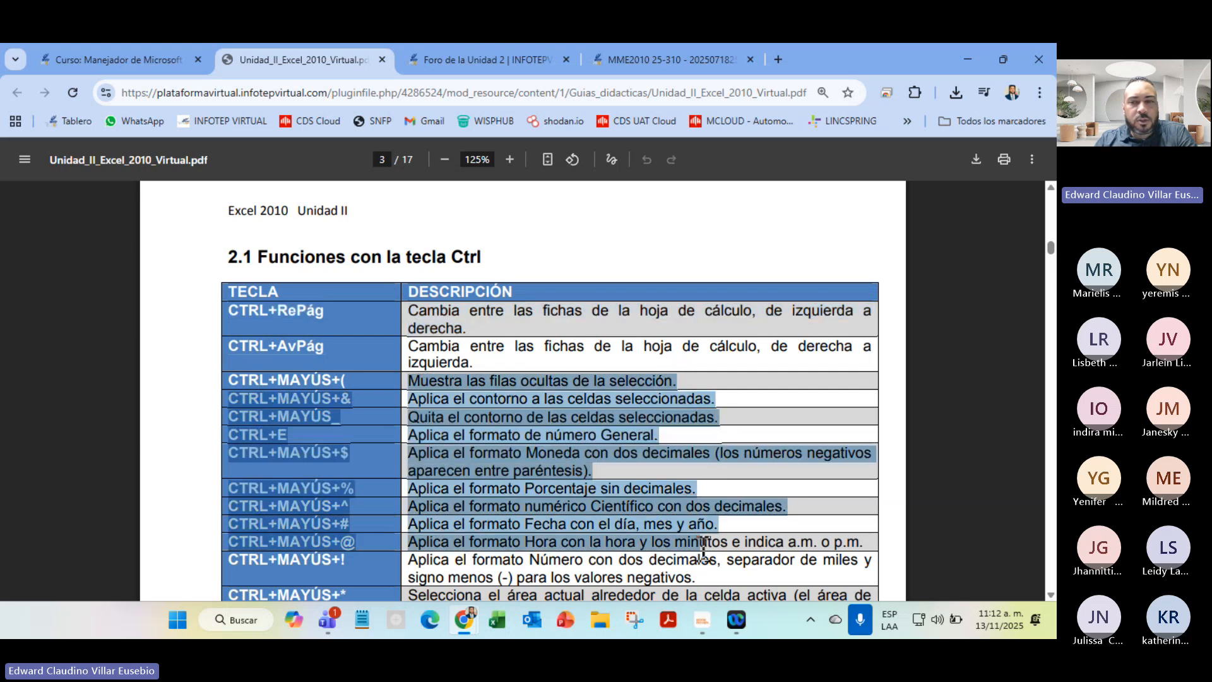
scroll(704, 542, "down", 5)
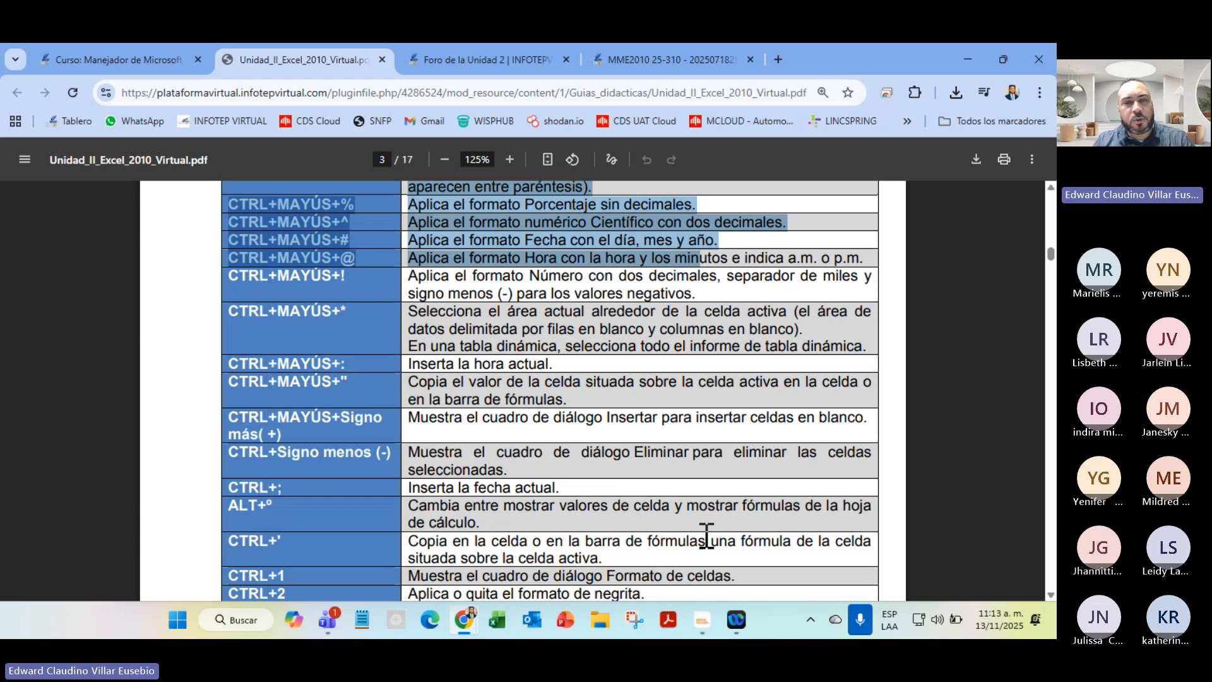
scroll(614, 370, "down", 5)
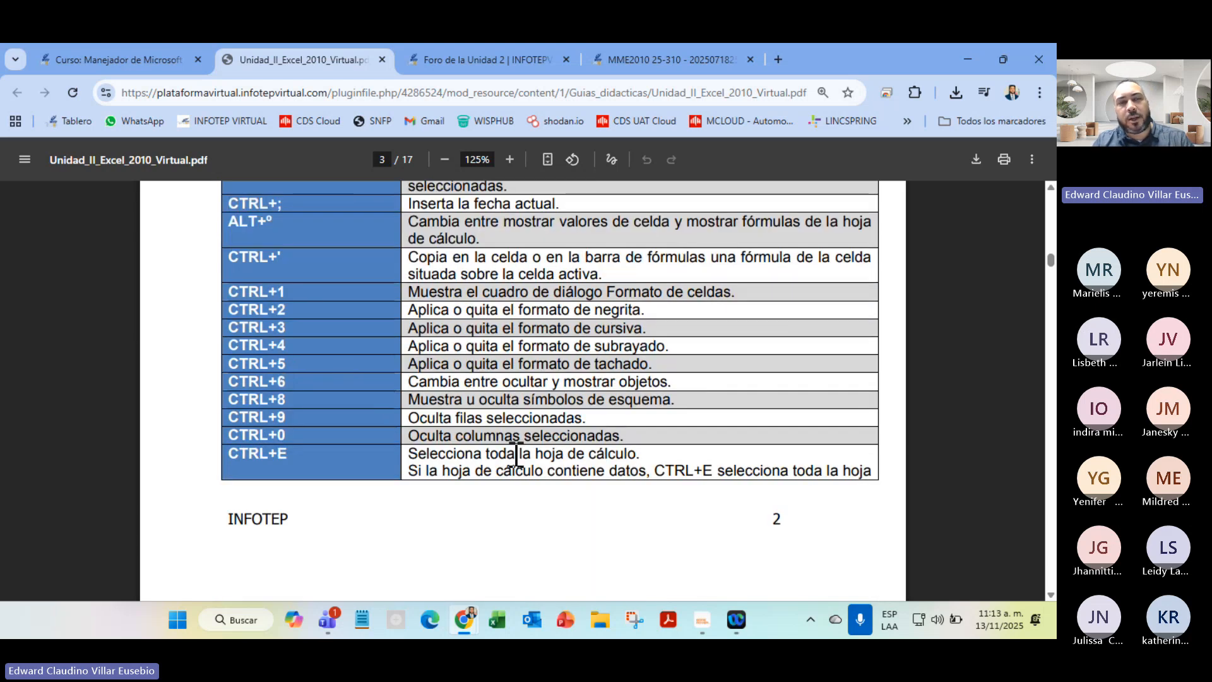
scroll(763, 505, "down", 5)
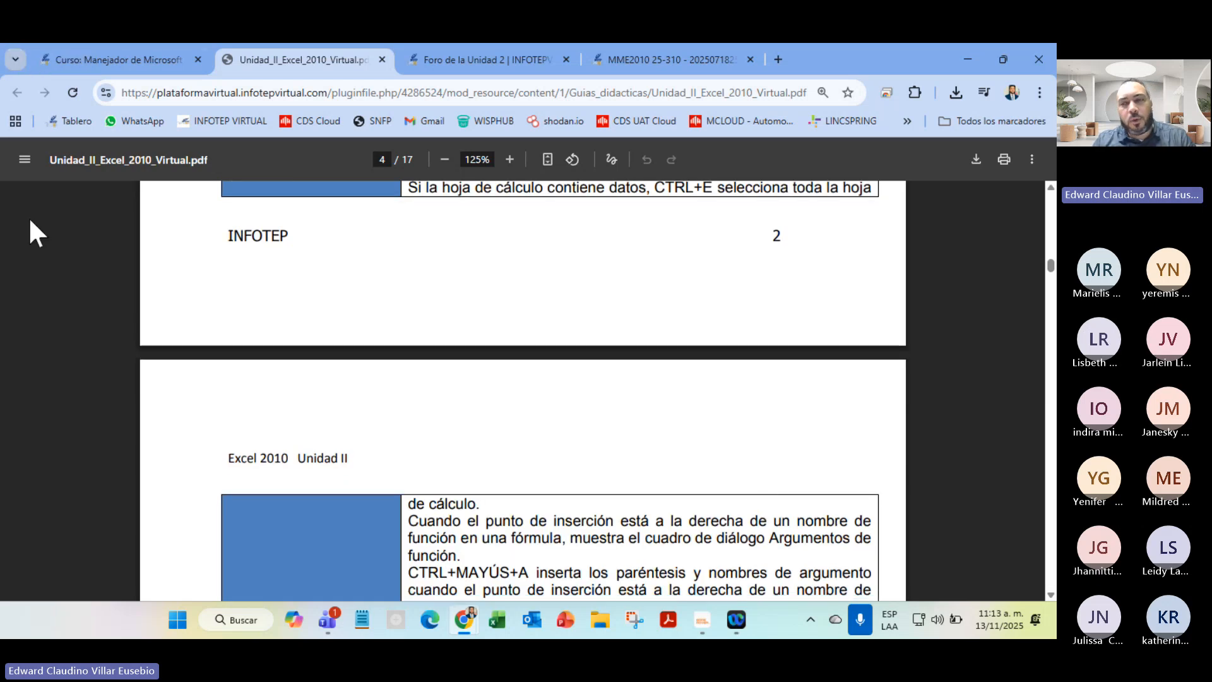
scroll(958, 438, "down", 10)
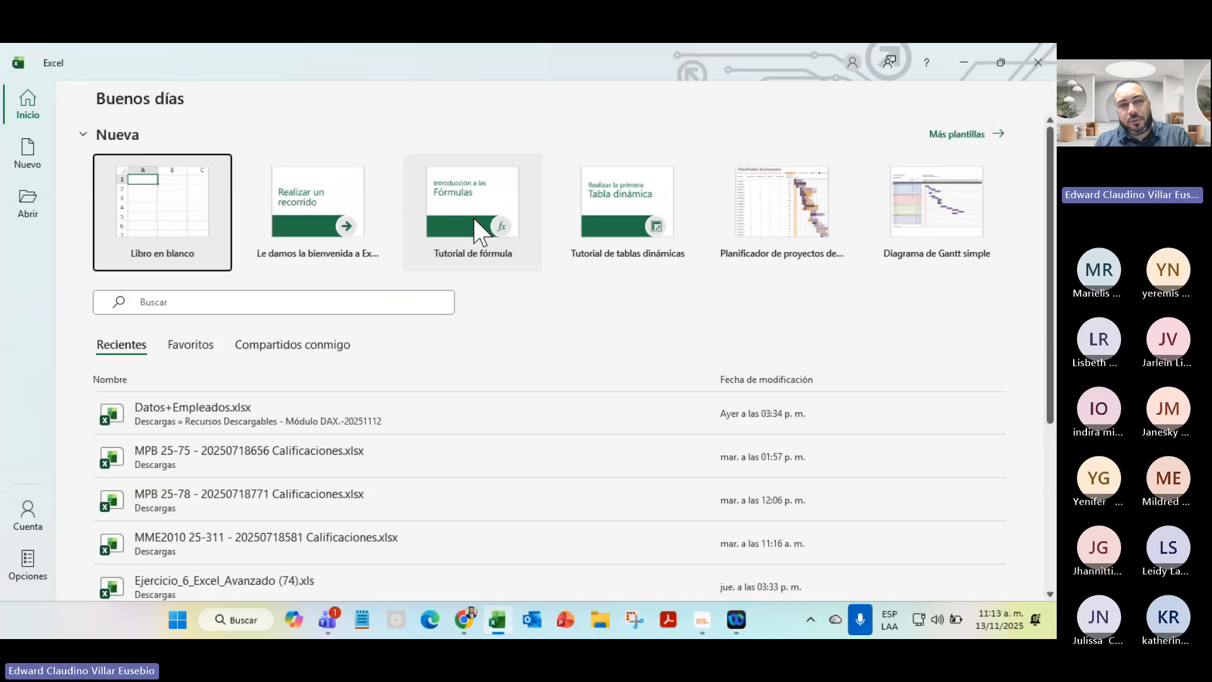
Create a blank Excel workbook, then minimize Excel to show the guide at page 4
left_click(149, 211)
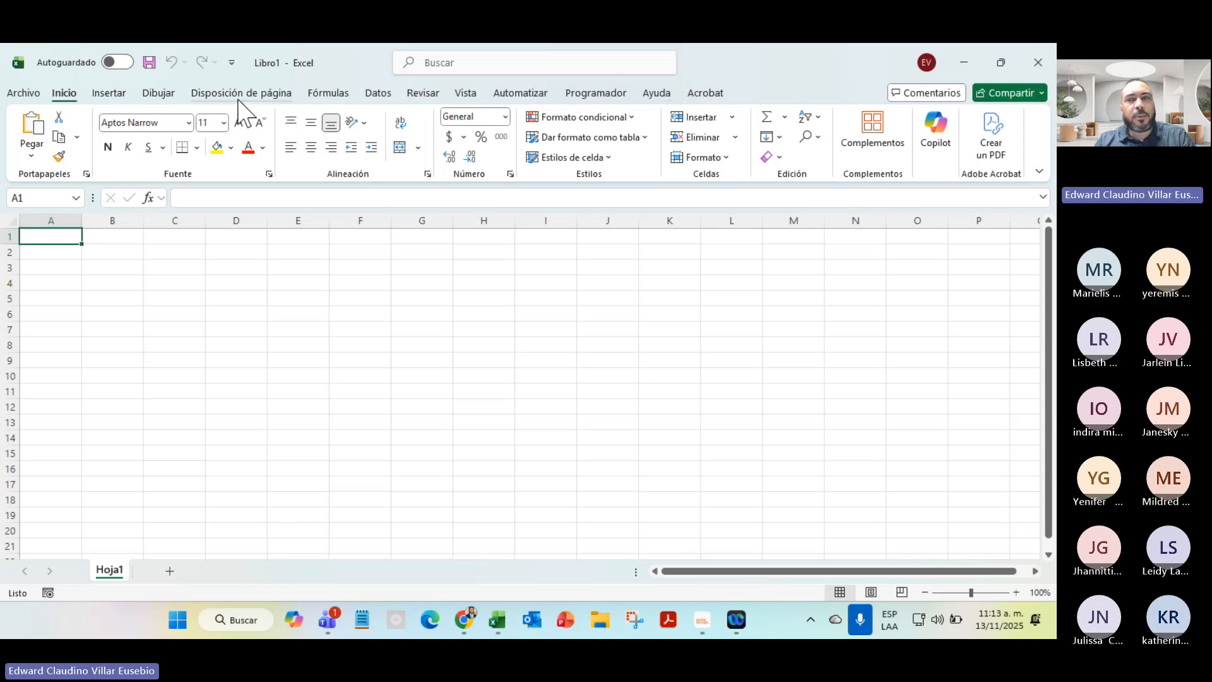
left_click(964, 63)
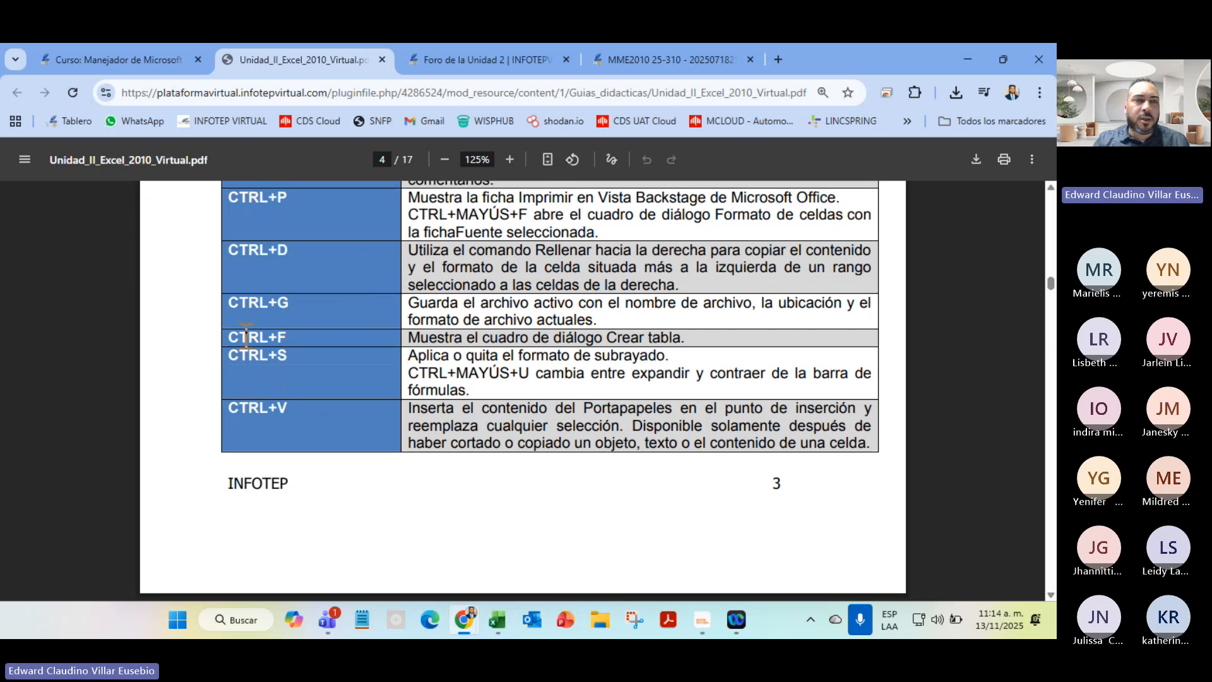
left_click_drag(231, 309, 299, 300)
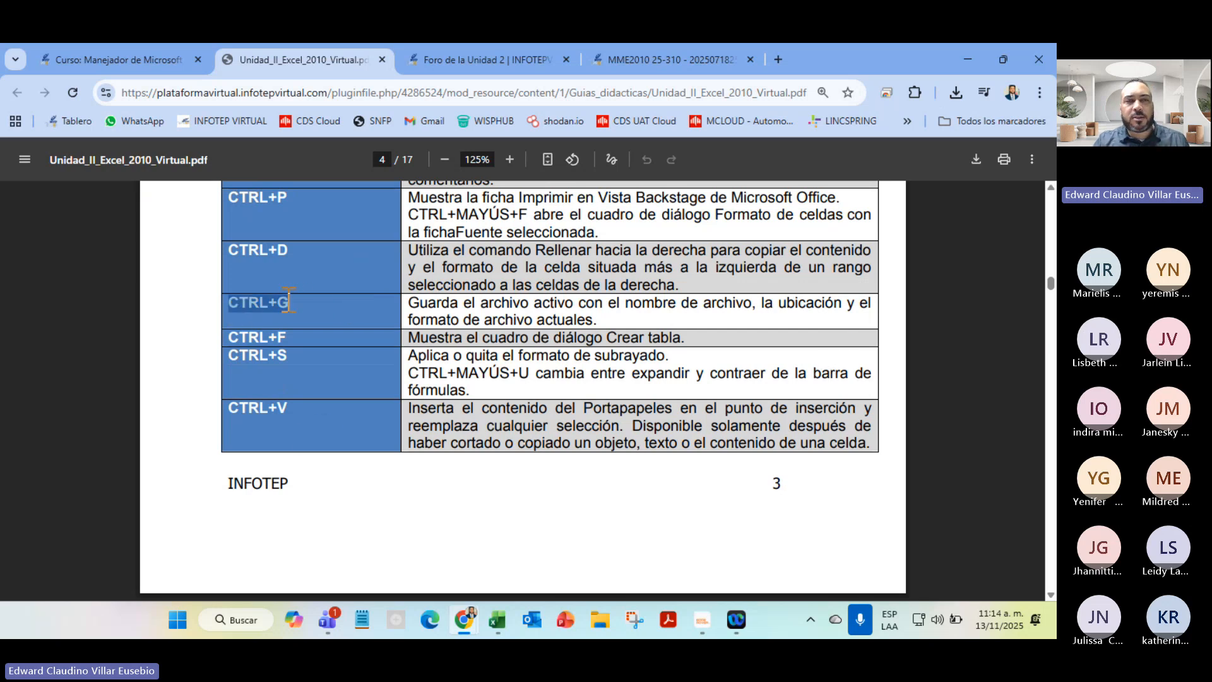
left_click(278, 301)
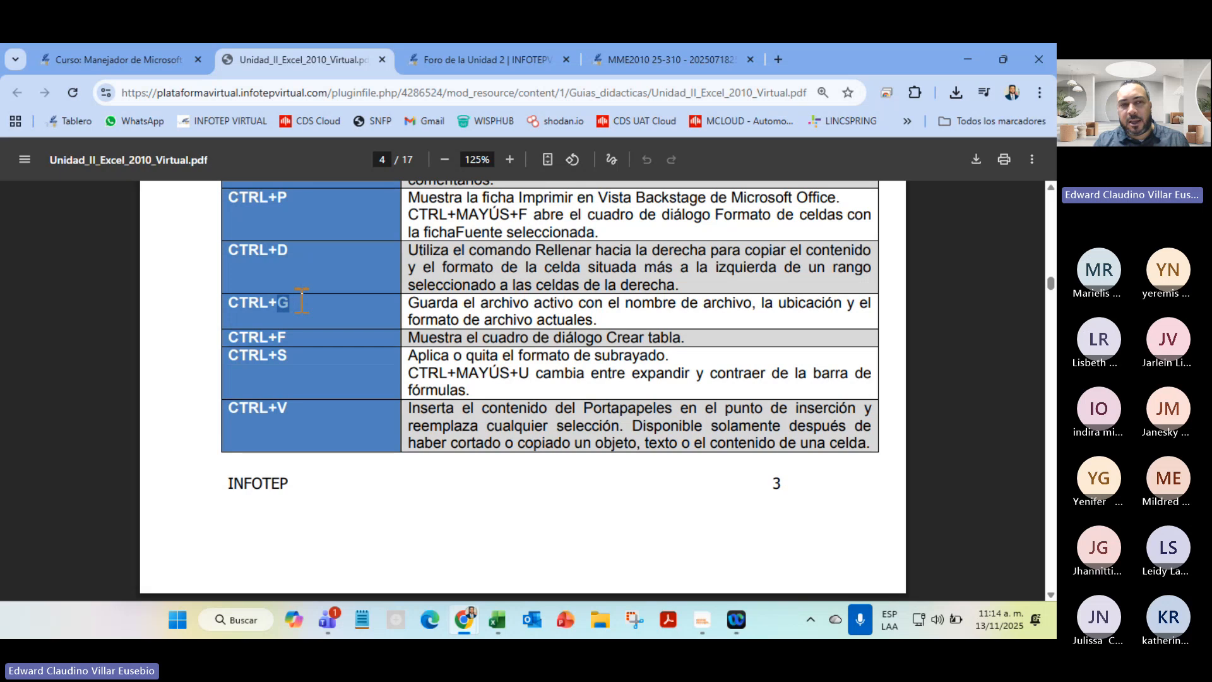
left_click_drag(302, 300, 644, 326)
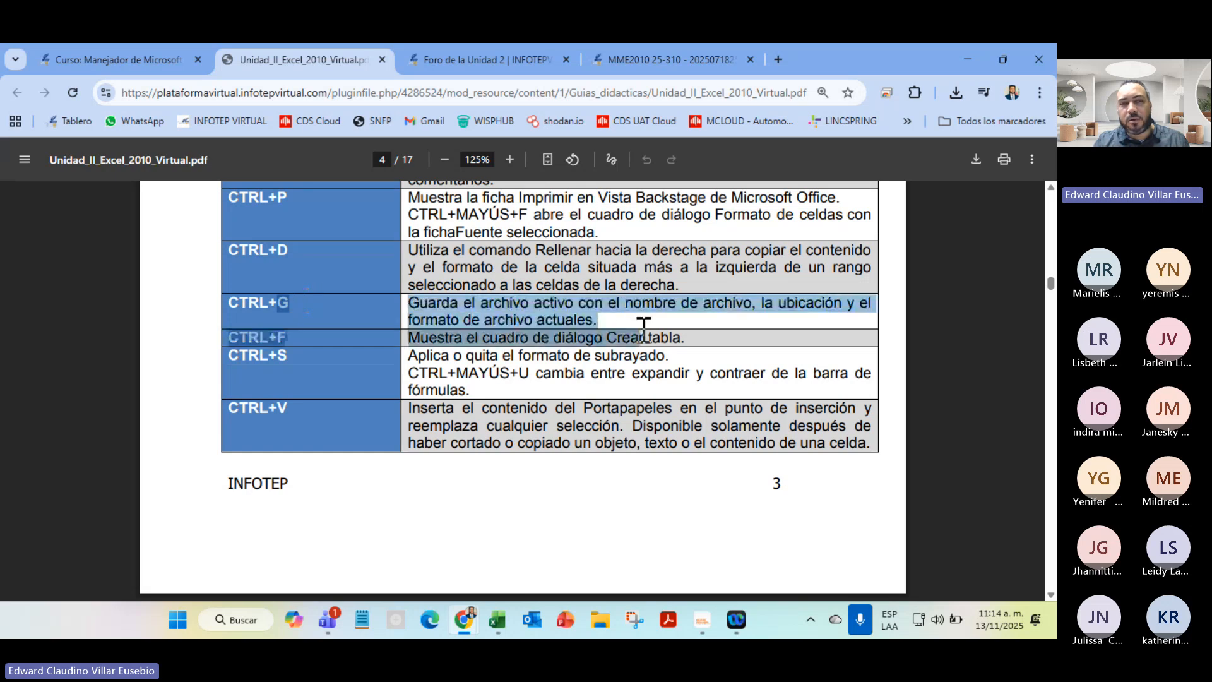
left_click(590, 307)
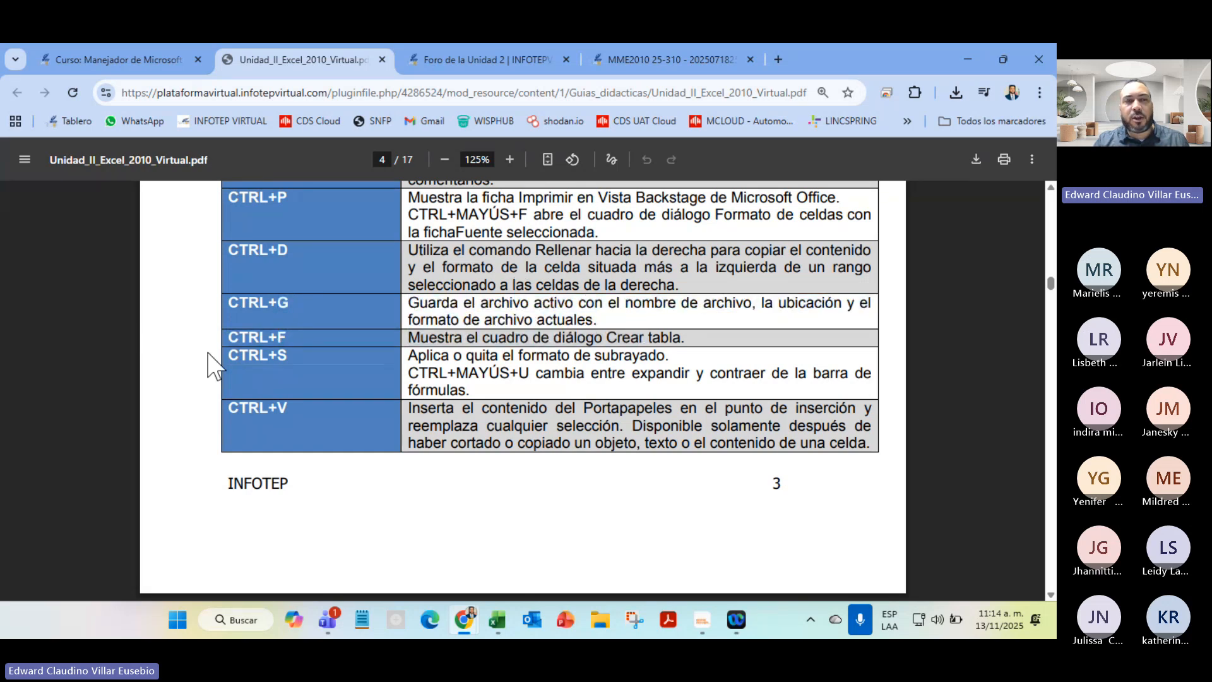
left_click_drag(241, 357, 680, 351)
left_click(705, 359)
triple_click(671, 357)
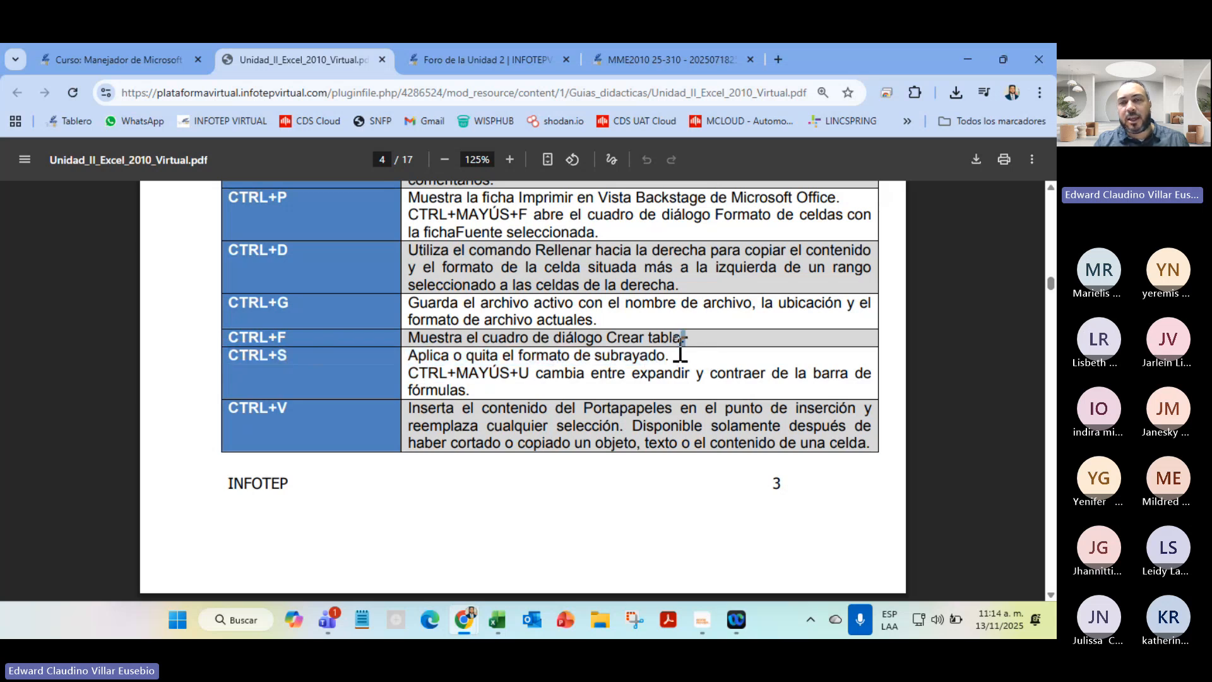
triple_click(669, 357)
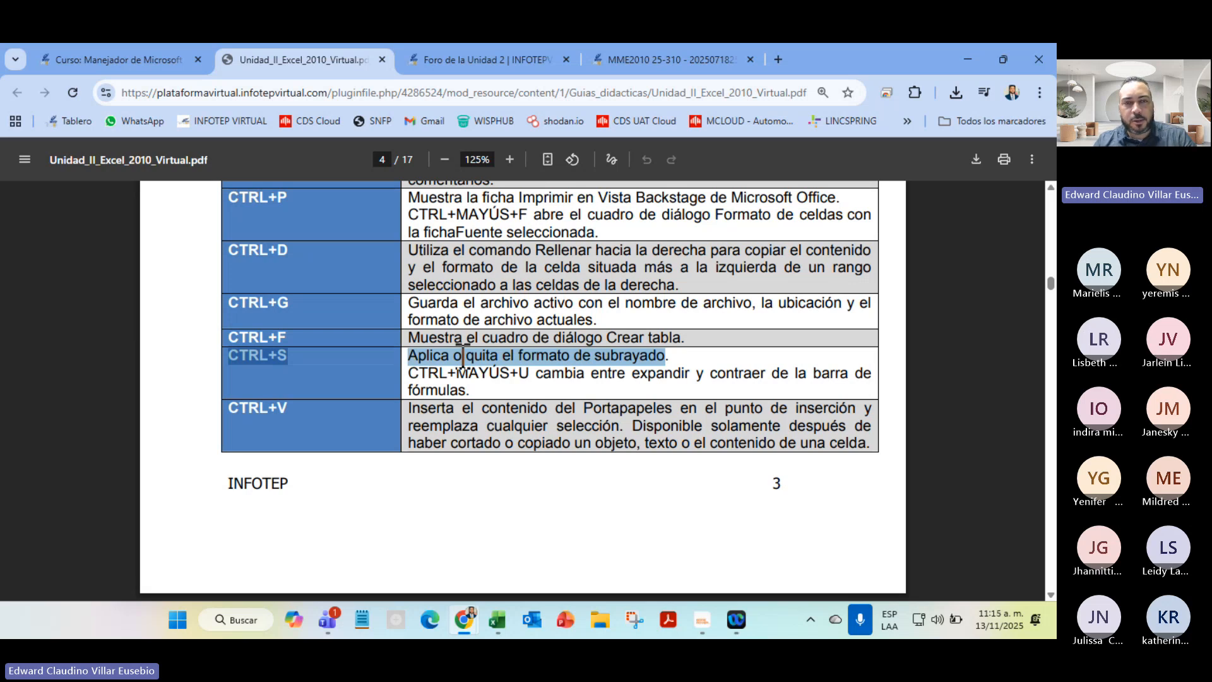
Bring up the Teams meeting to check the participants list, then minimize it back to the guide
mouse_move(332, 625)
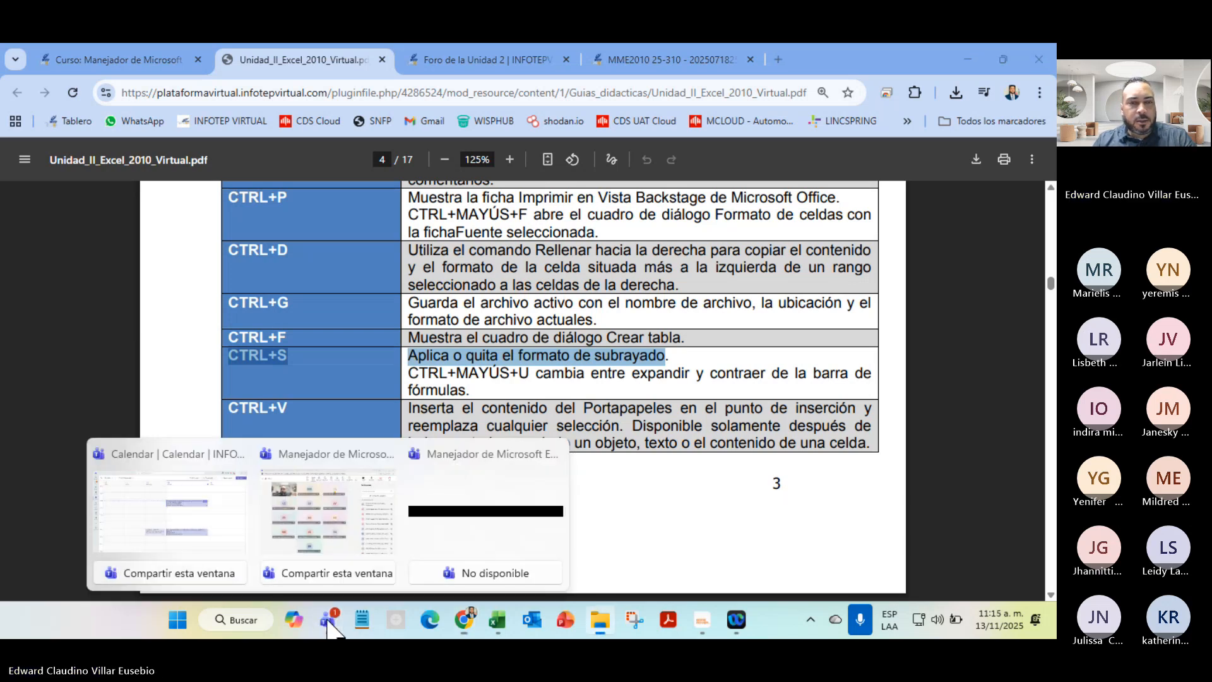
left_click(325, 568)
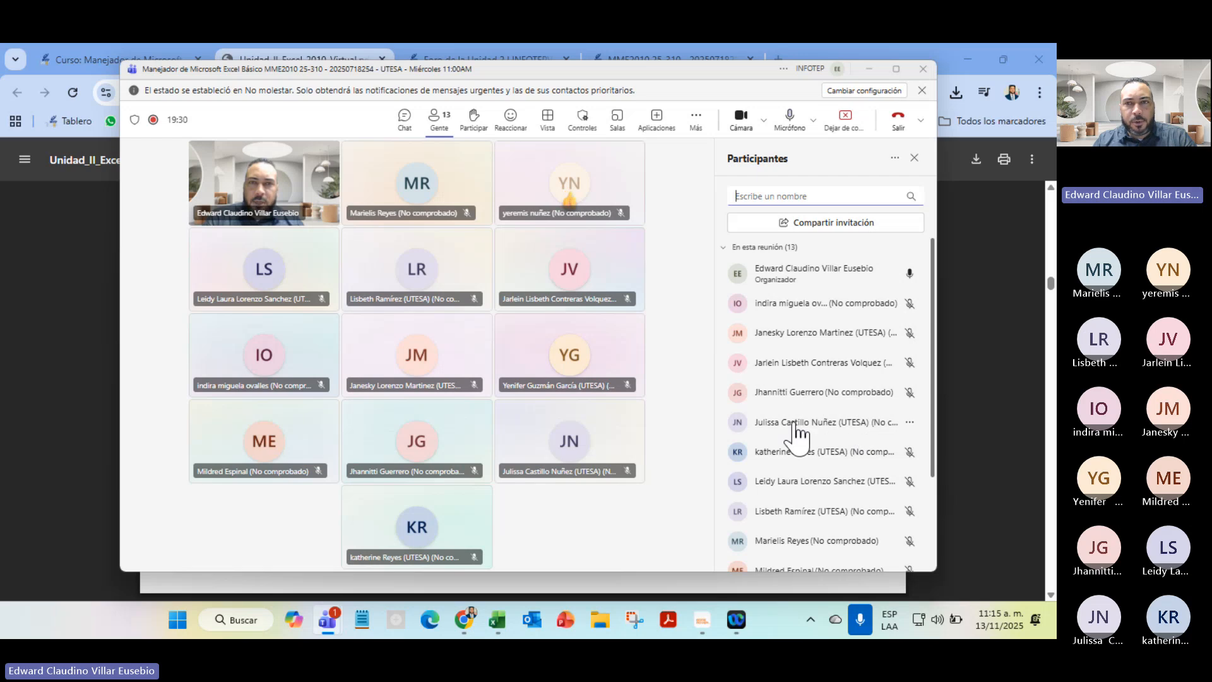
scroll(789, 436, "down", 3)
scroll(769, 346, "up", 3)
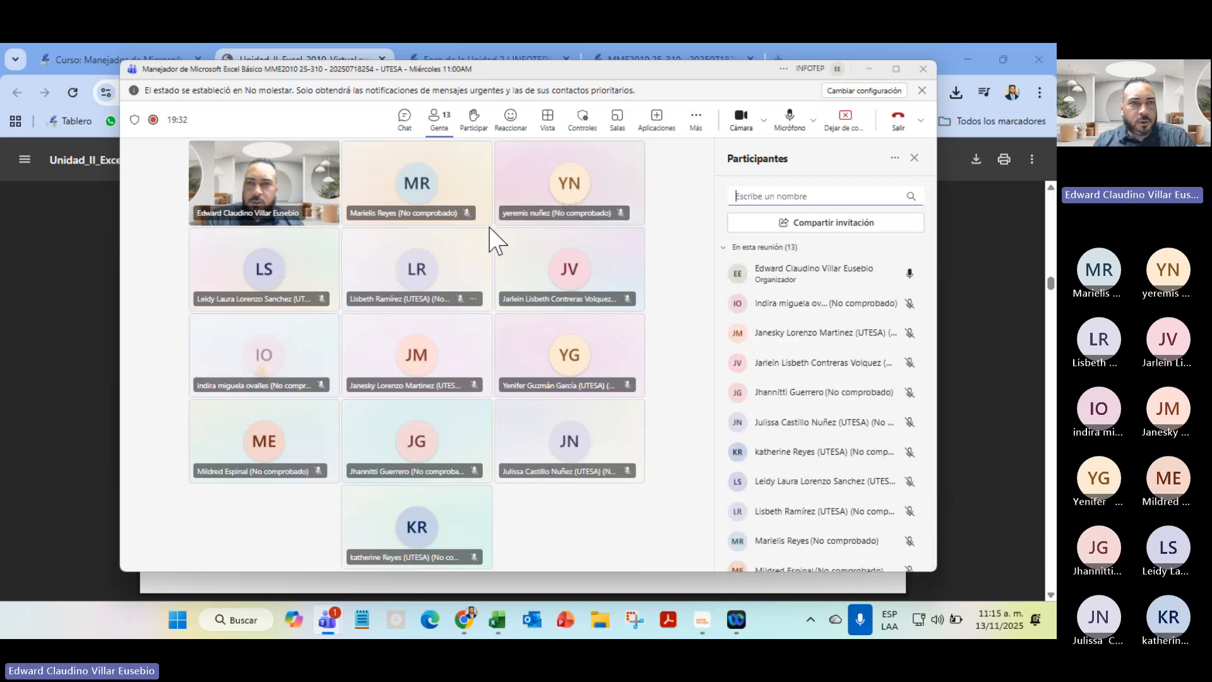
left_click(868, 68)
scroll(467, 418, "down", 4)
Scroll the guide to page 5's 2.2 Auto Rellenos y Auto Arrastres drag-fill example
scroll(467, 418, "down", 3)
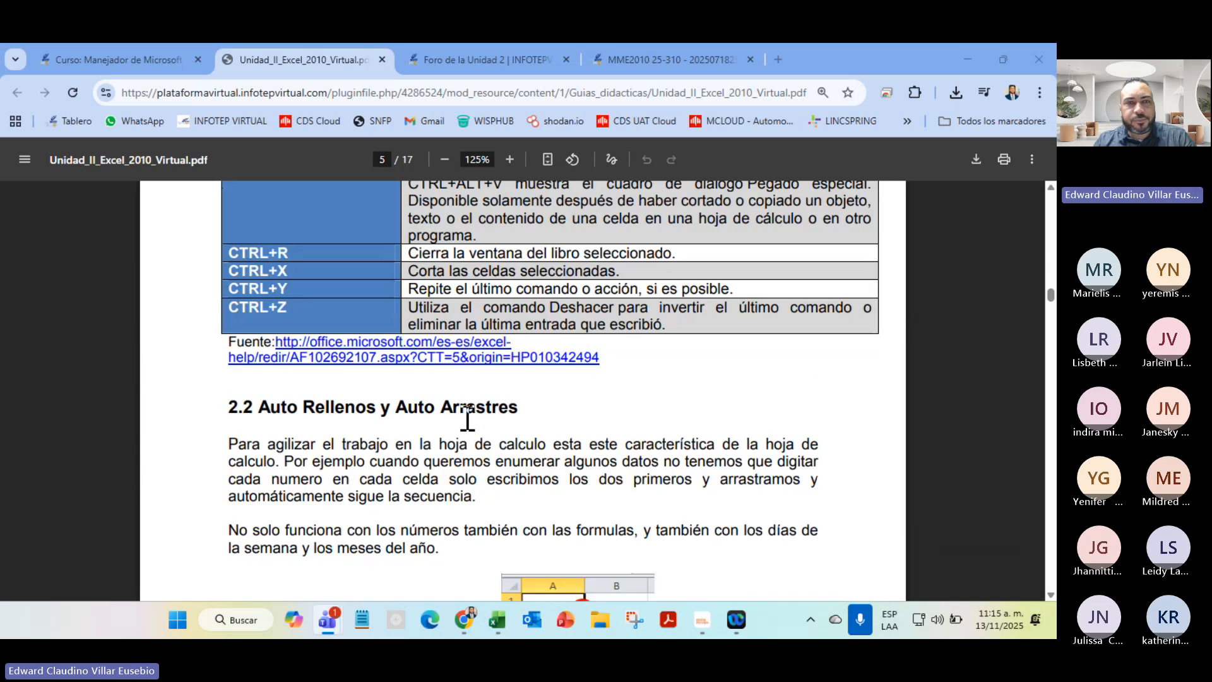
scroll(660, 417, "down", 4)
scroll(661, 416, "up", 6)
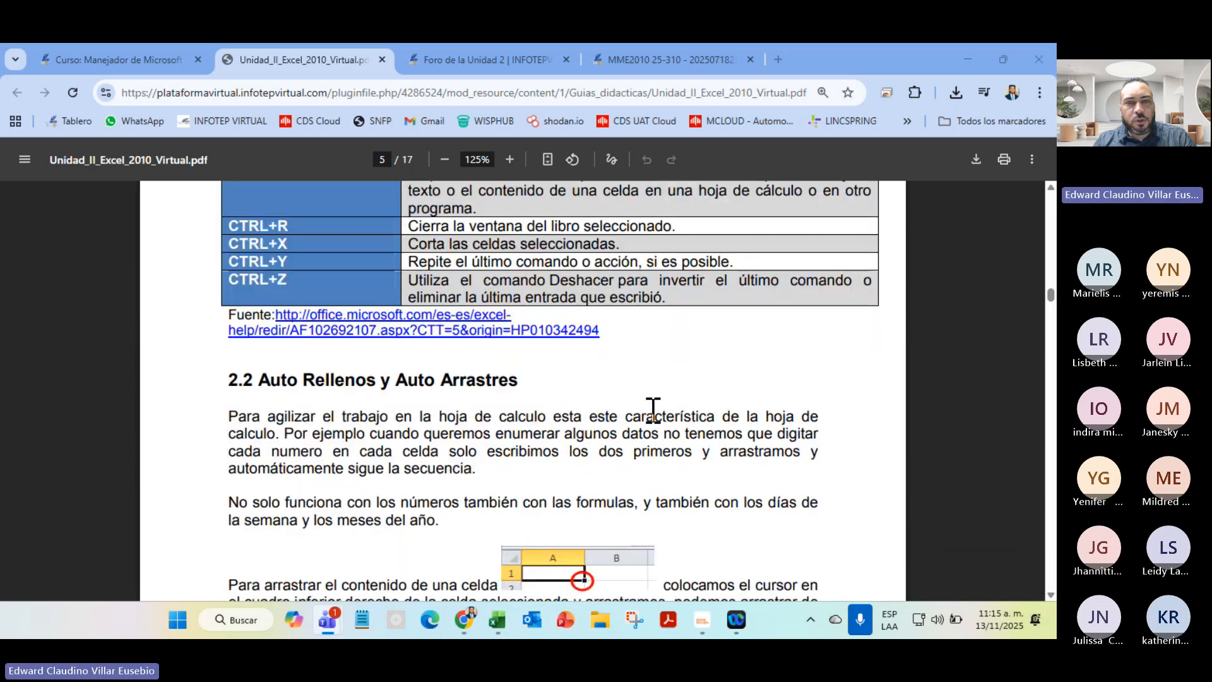
scroll(365, 439, "down", 6)
scroll(365, 439, "up", 5)
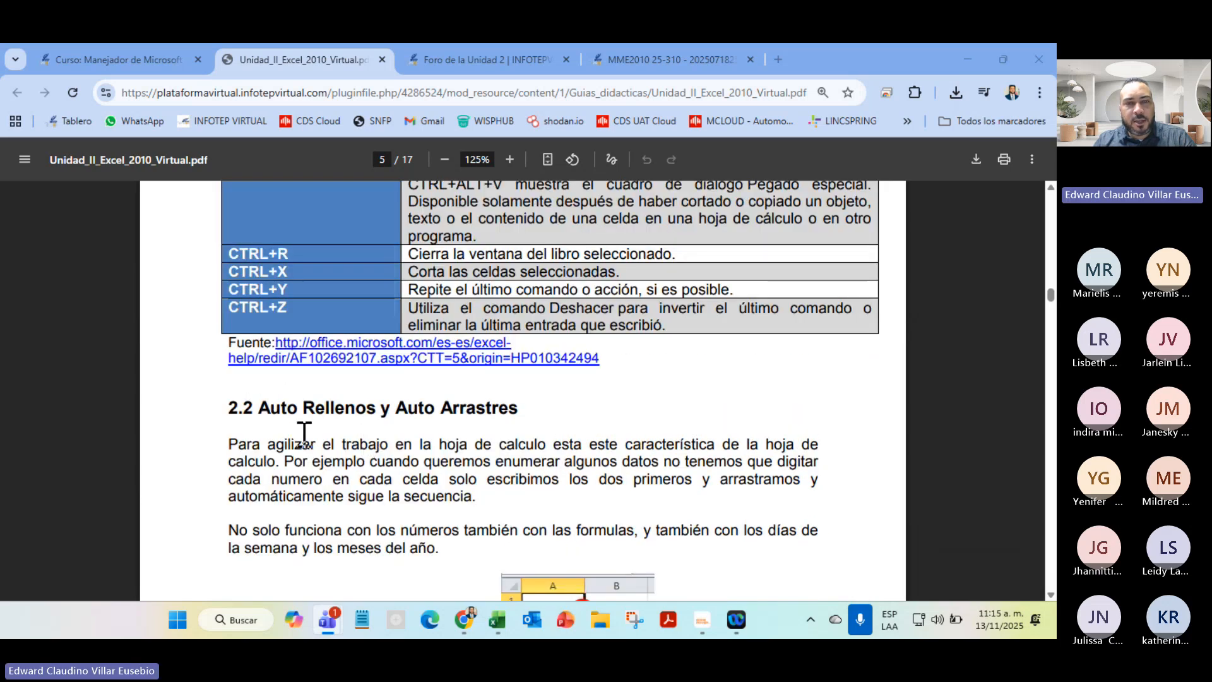
scroll(368, 414, "down", 5)
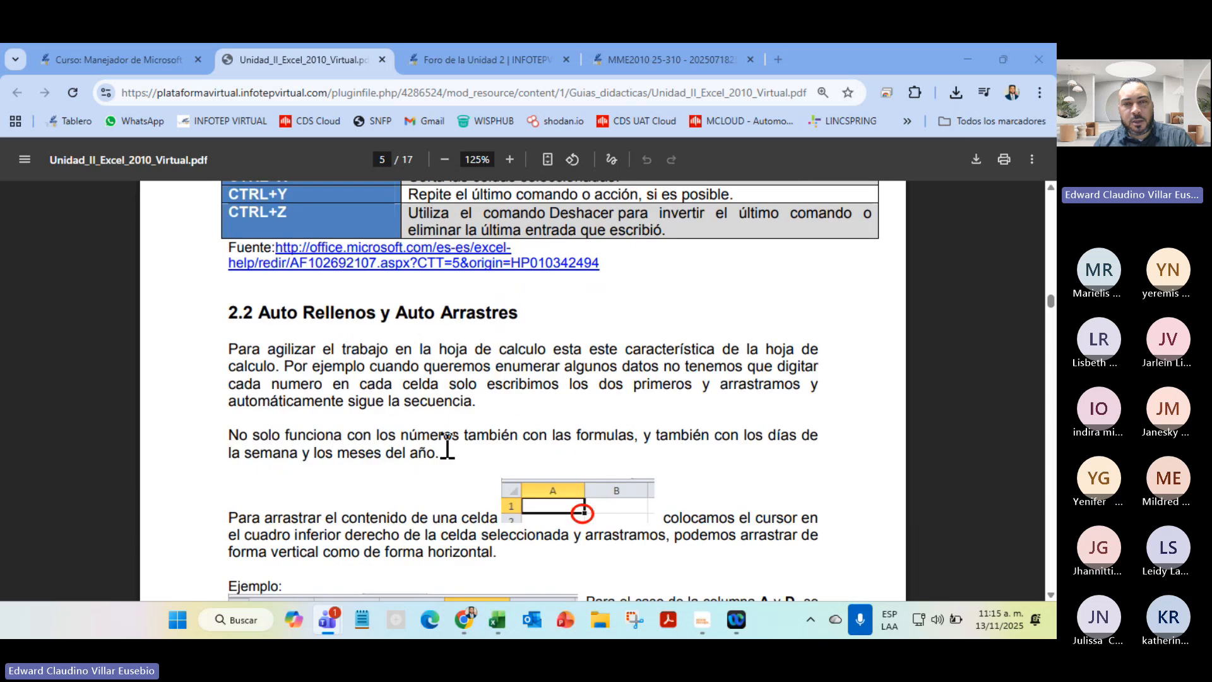
scroll(549, 348, "up", 5)
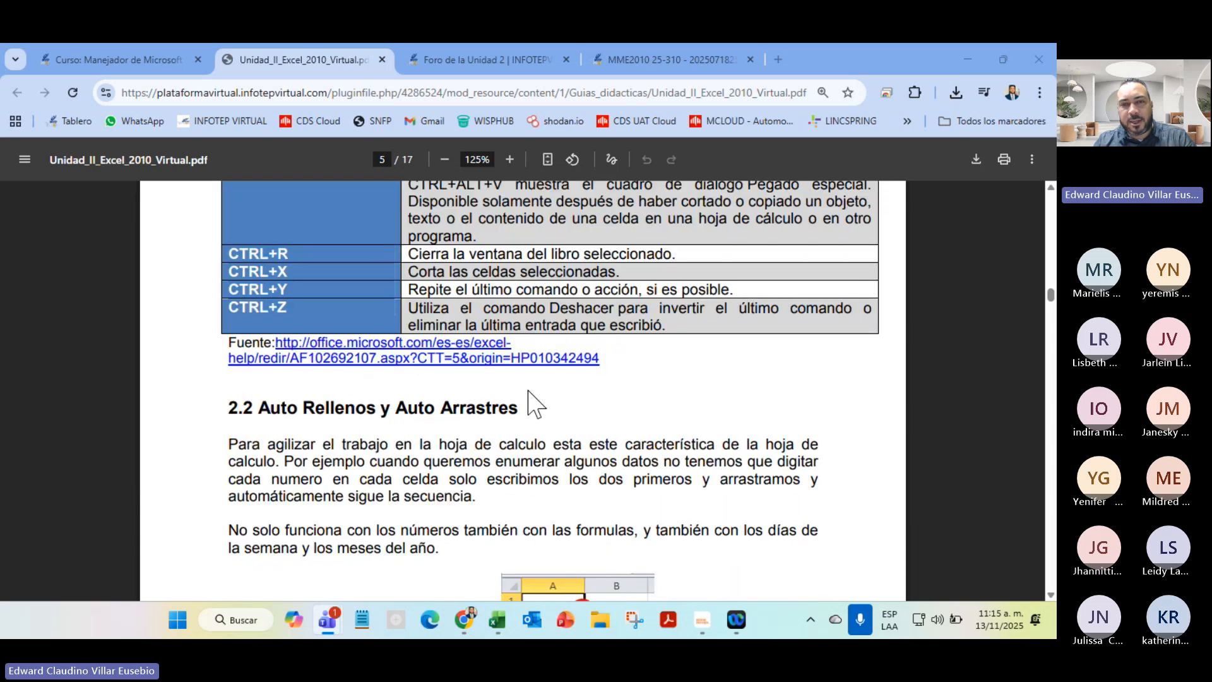
scroll(528, 392, "down", 5)
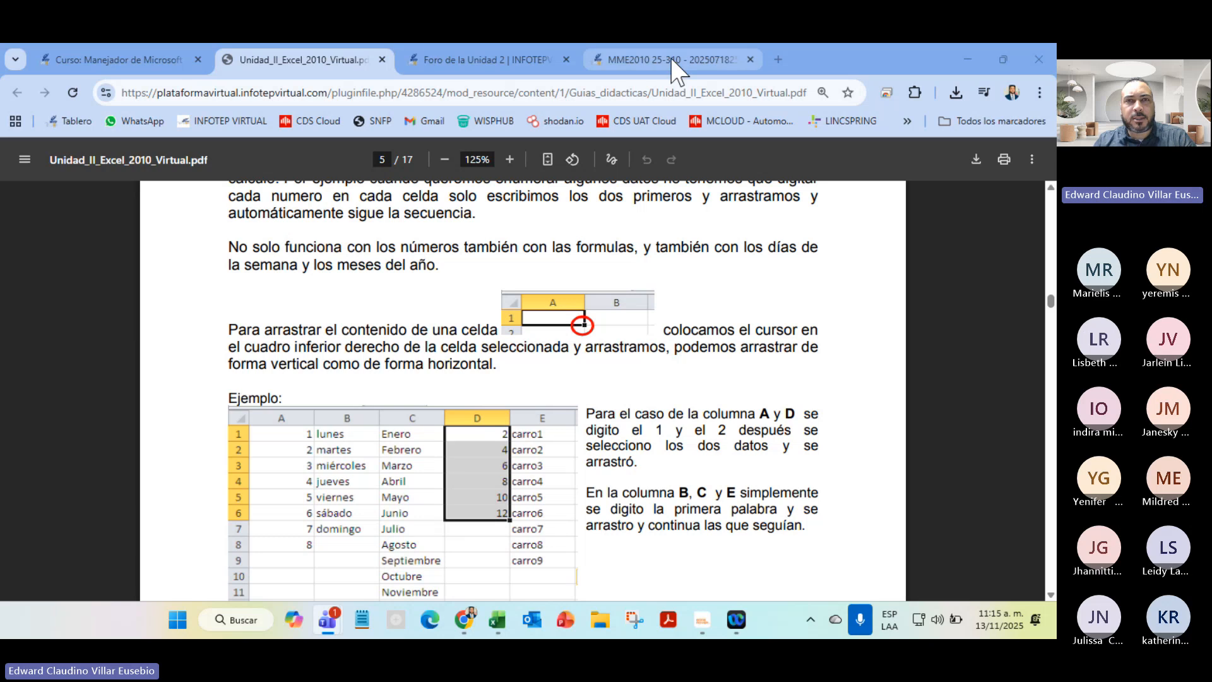
Glance at the Unidad 2 forum, return to the PDF guide and launch Excel
left_click(442, 61)
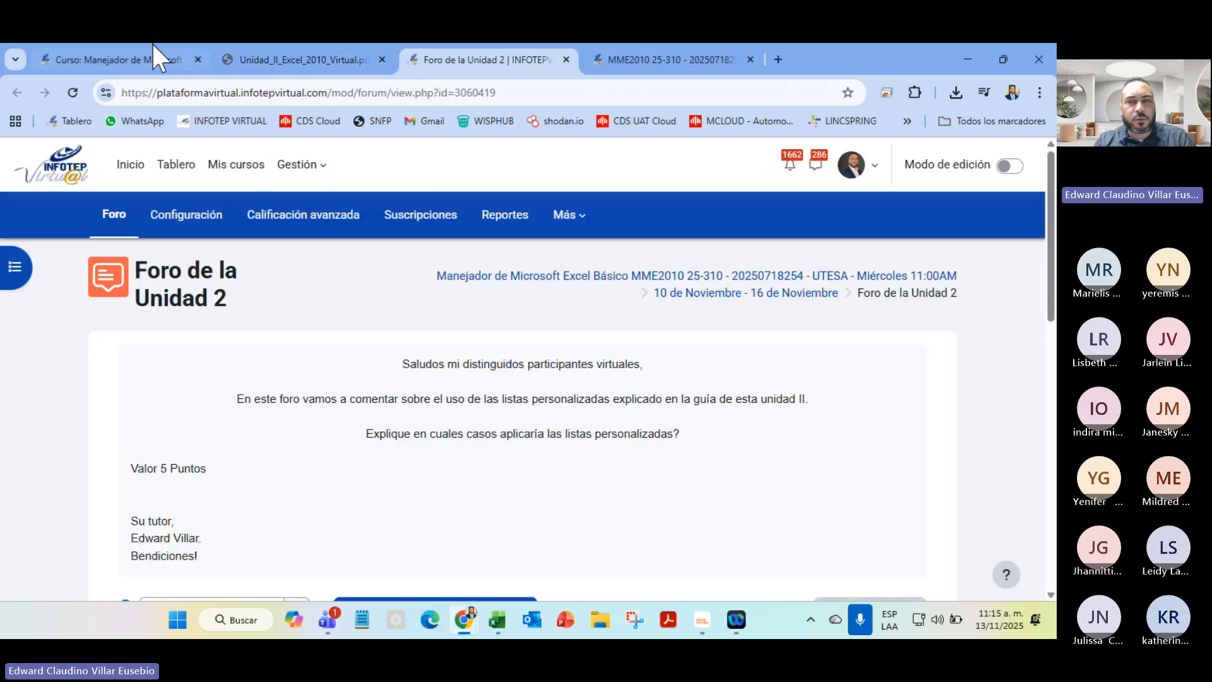
left_click(272, 59)
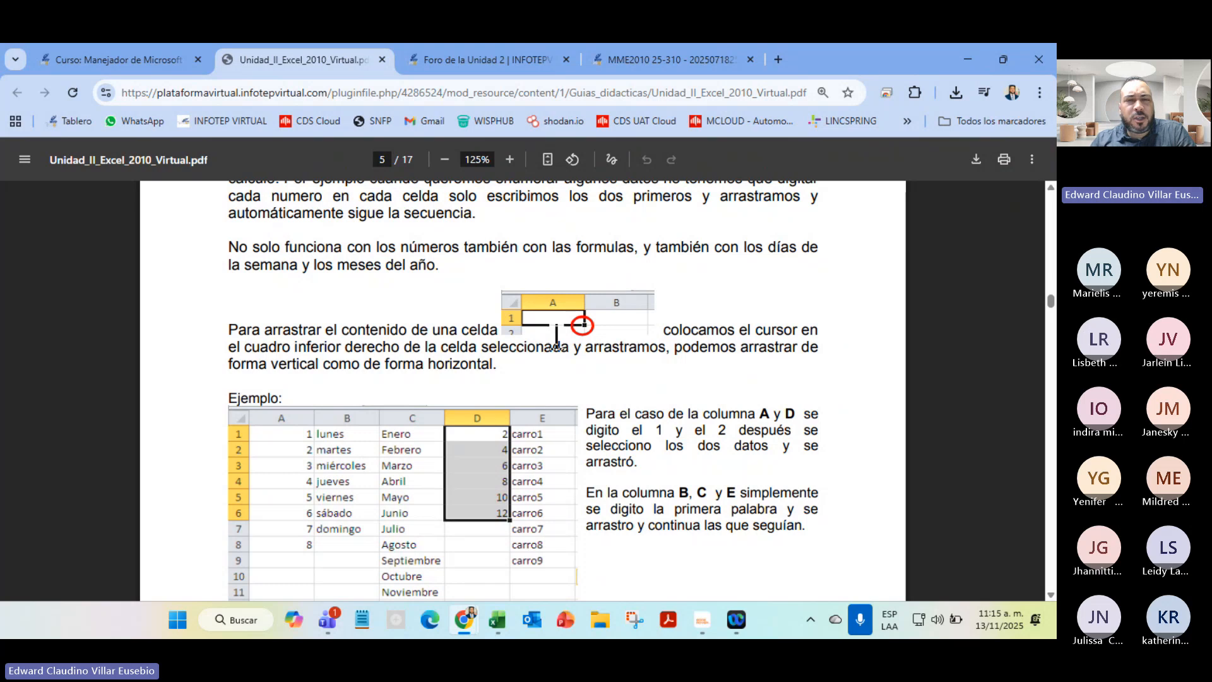
left_click(497, 622)
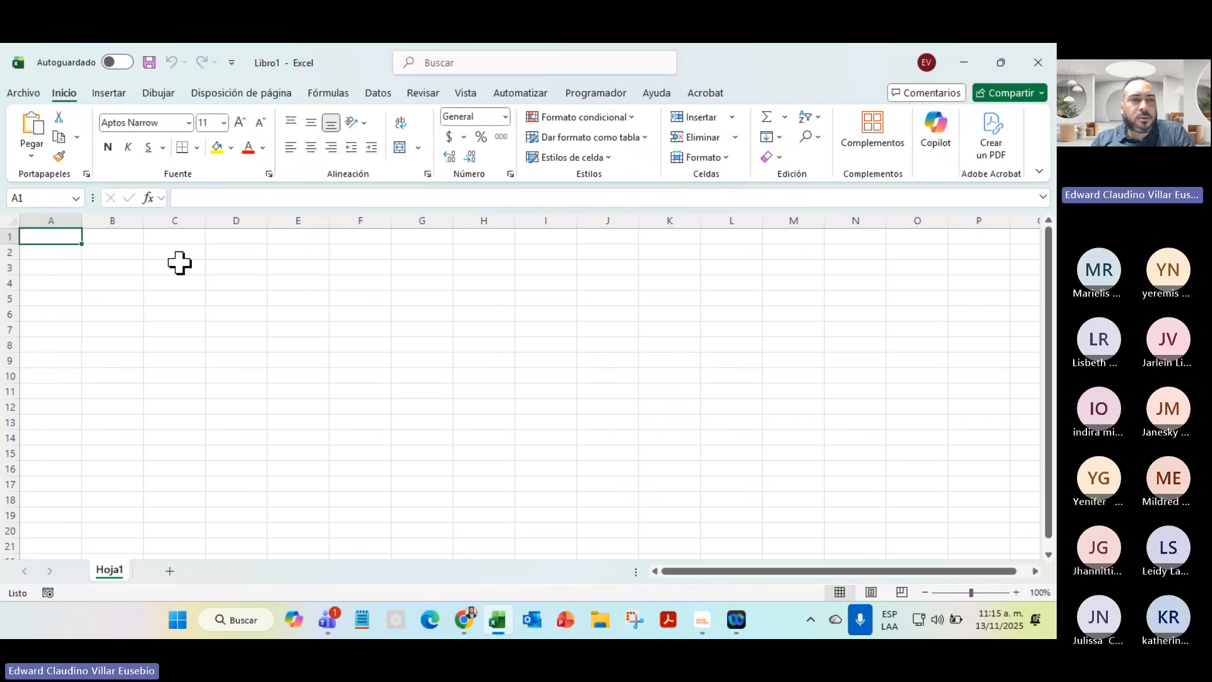
Enter Lunes in C3 and Enero in D3
left_click(179, 263)
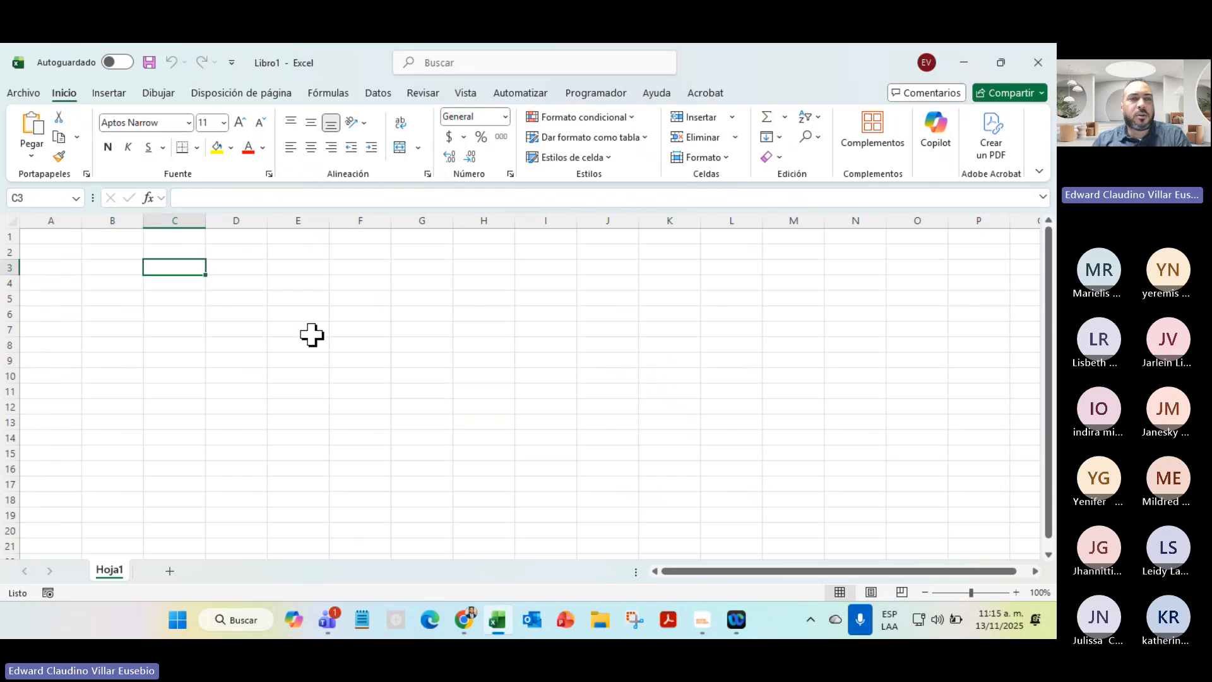
type("Li")
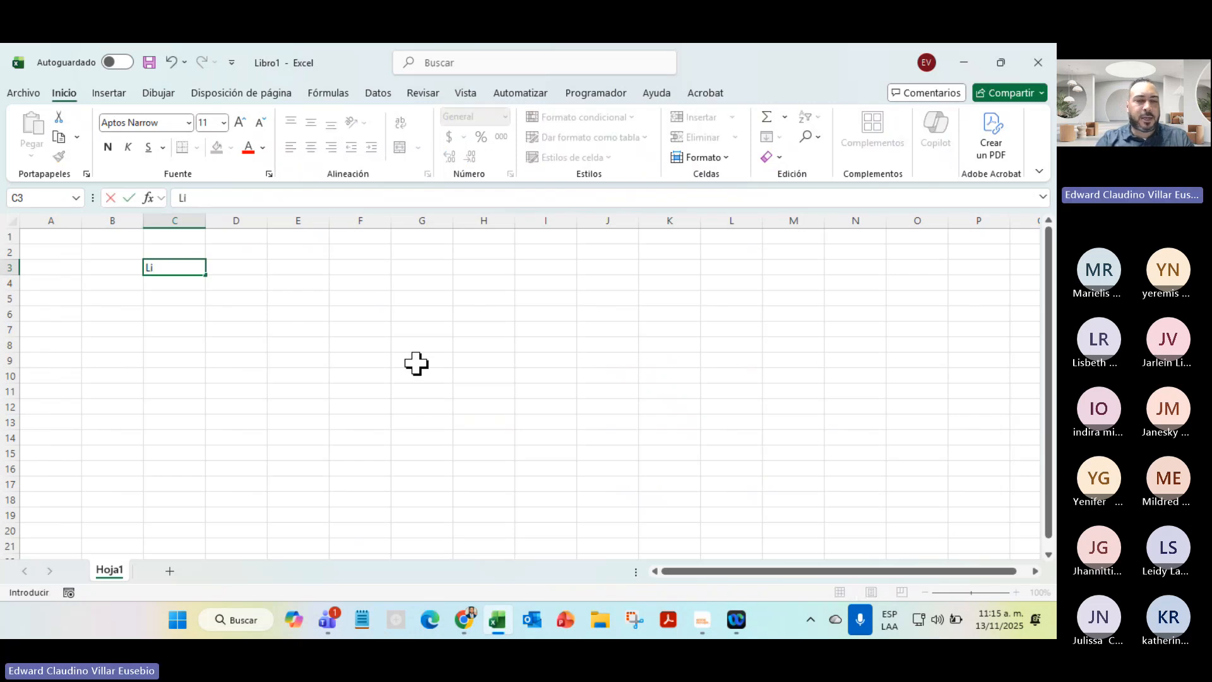
type("n")
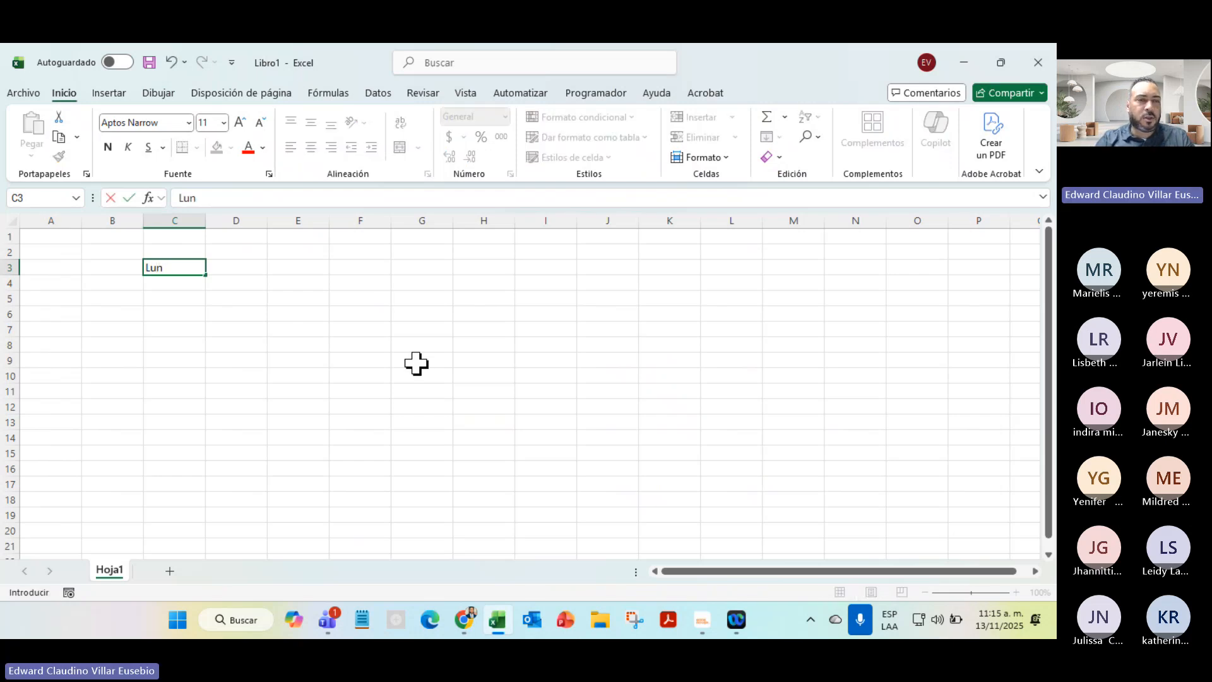
type("es")
key("Return")
key("Up")
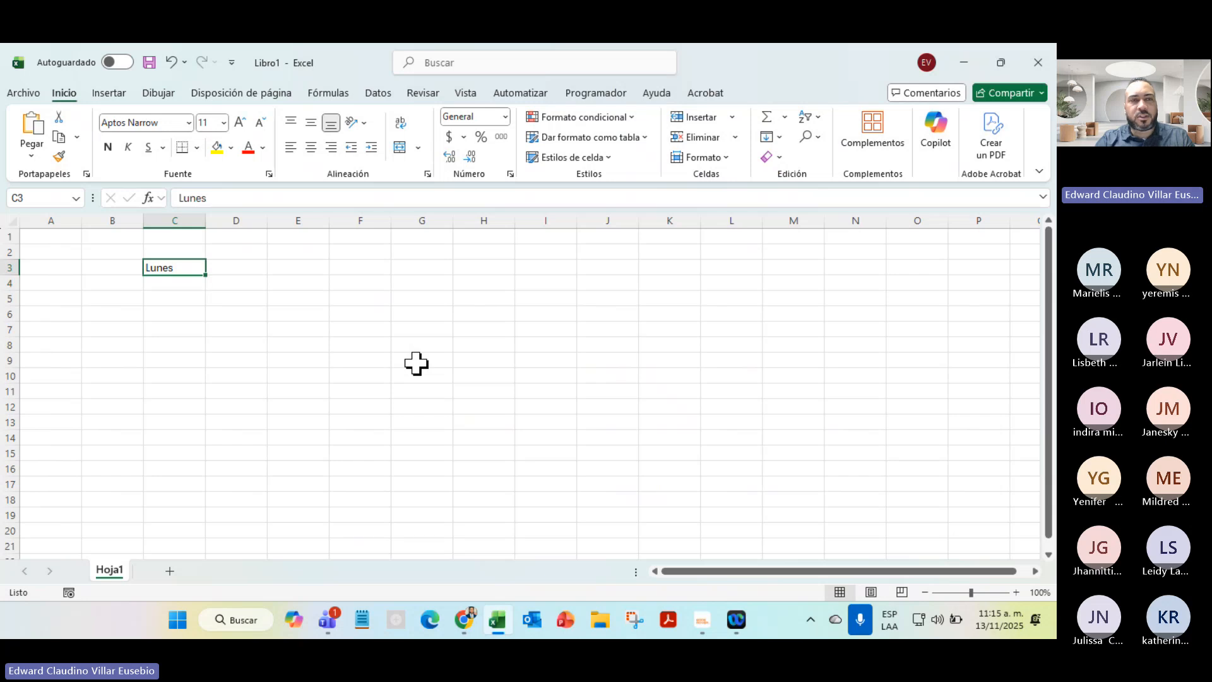
key("Right")
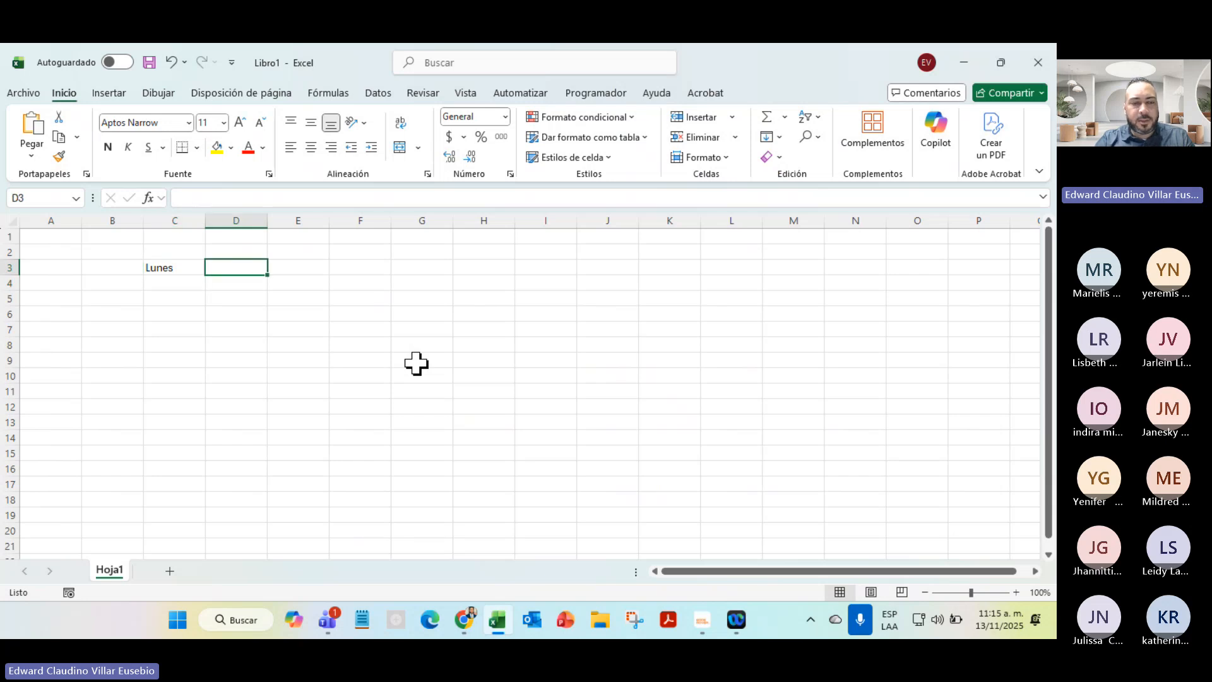
type("Ener")
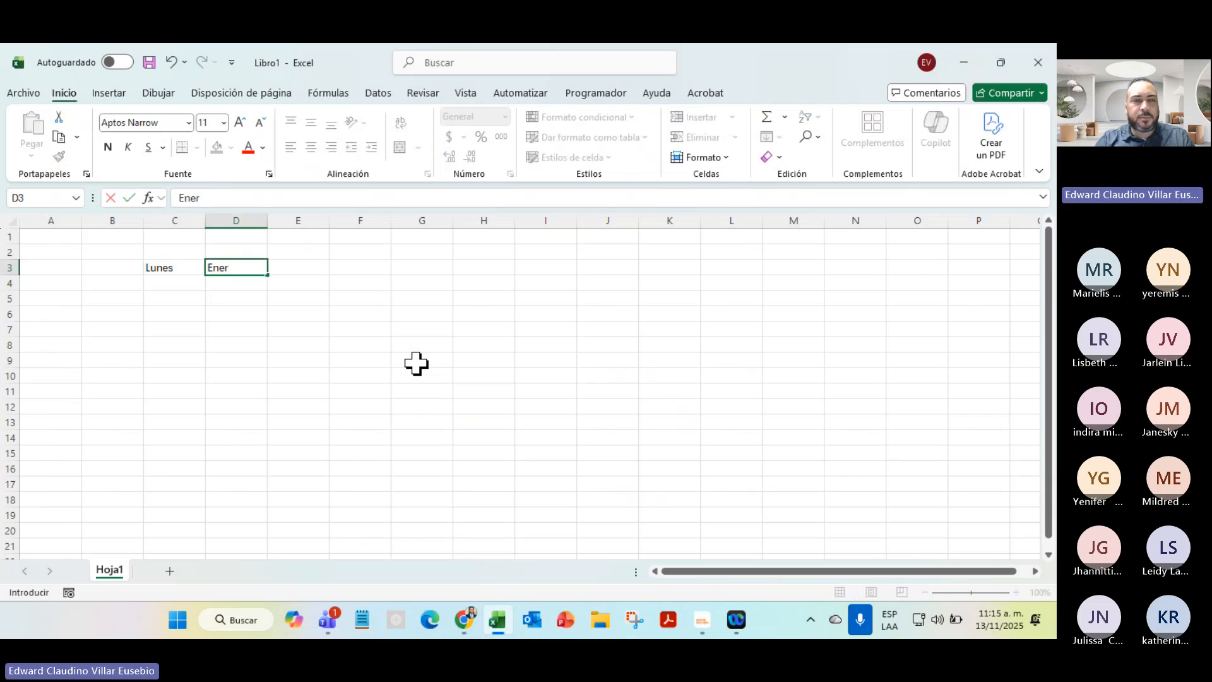
type("o")
key("Return")
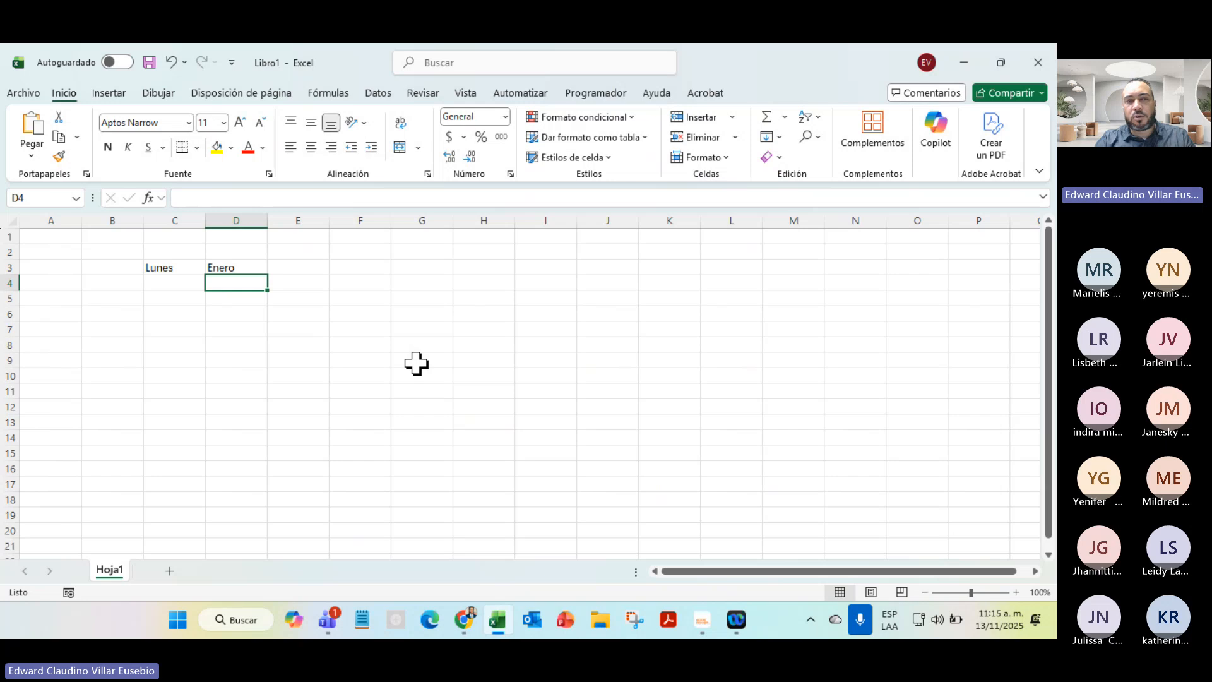
Enter 1 and 1 in E3:E4
key("Up")
key("Right")
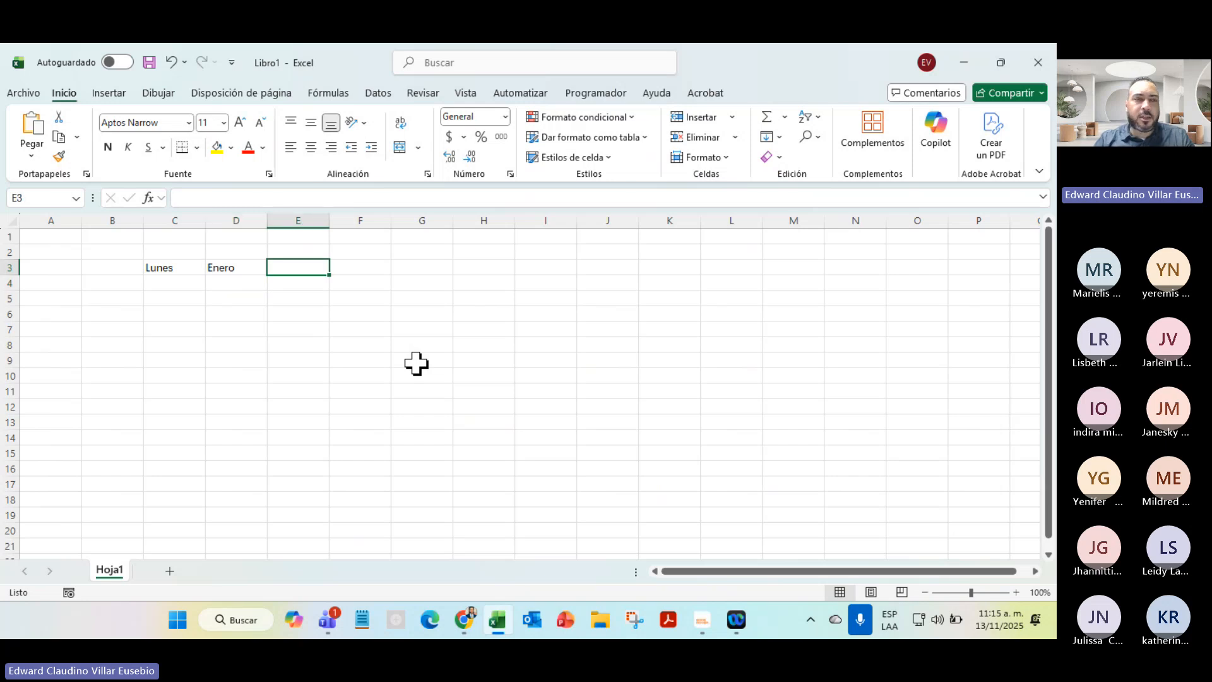
type("1")
key("Return")
type("1")
key("Return")
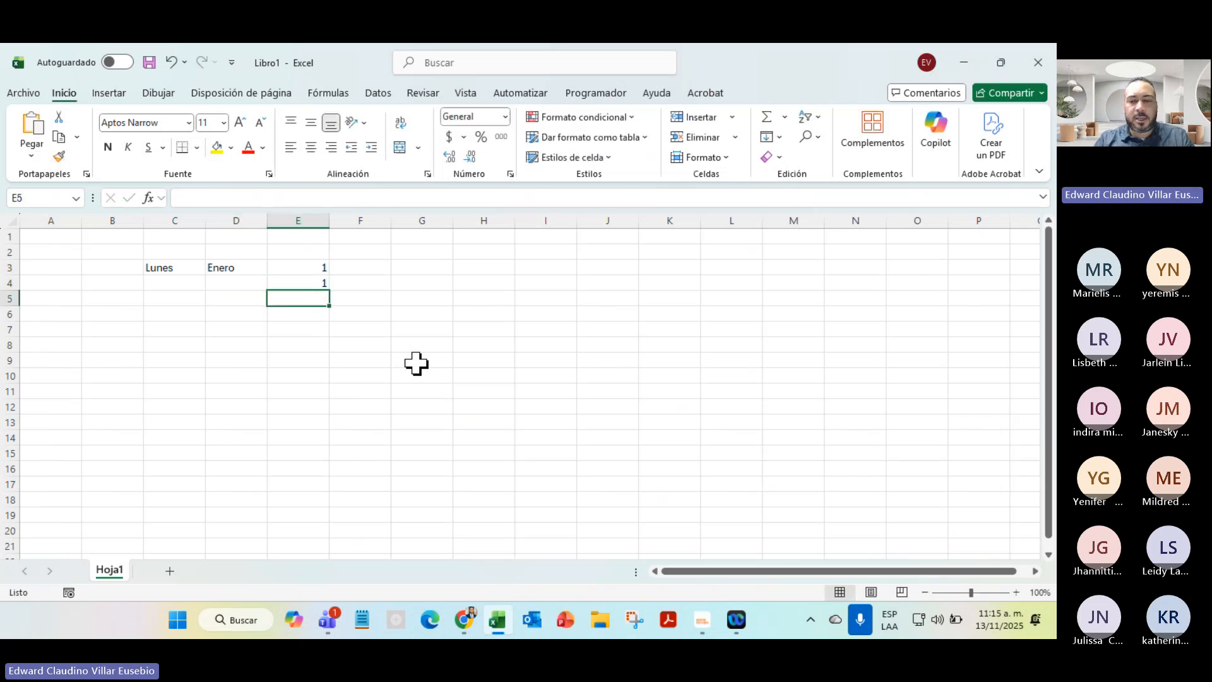
Enter 0 and 1 in F3:F4, and 0 and 5 in G3:G4
key("Up")
key("Up")
key("Right")
type("0")
key("Return")
type("1")
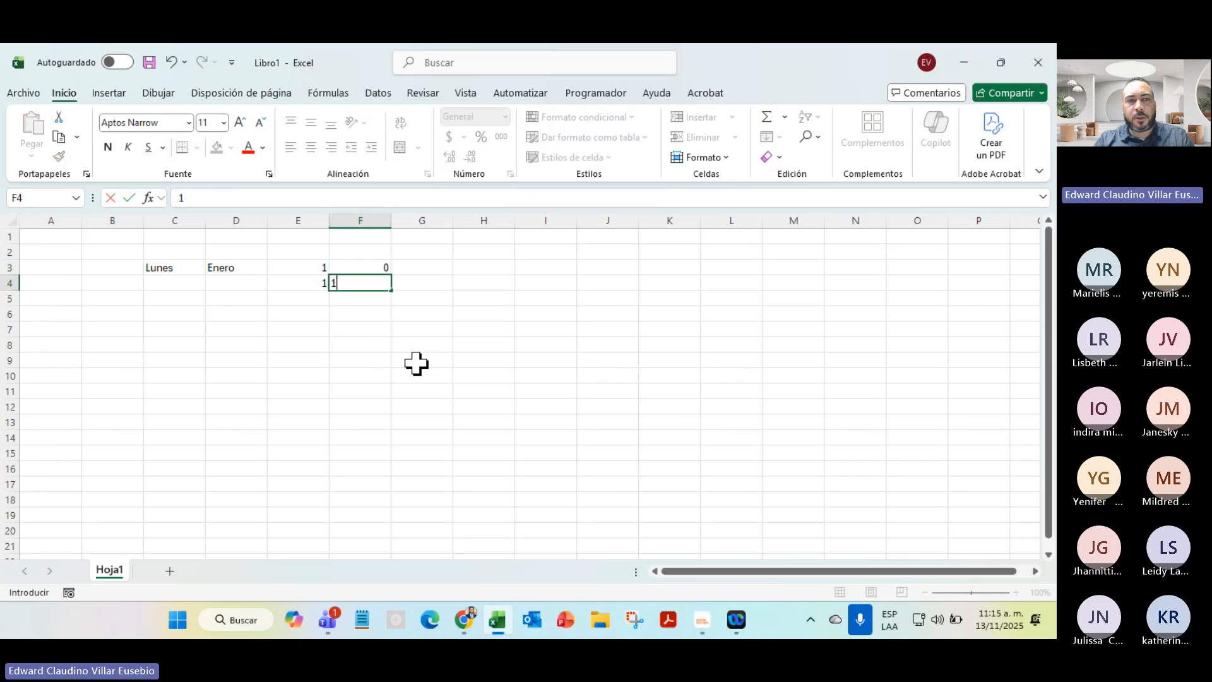
key("Return")
key("Up")
key("Up")
key("Right")
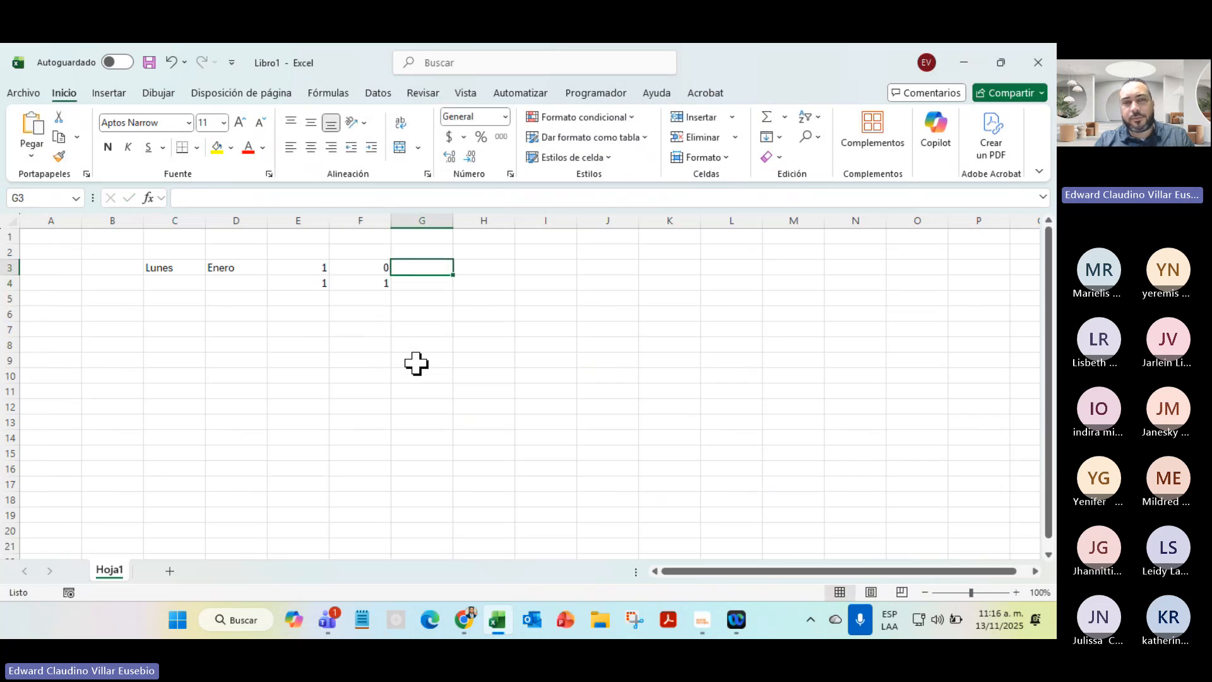
type("0")
key("Return")
type("5")
key("Return")
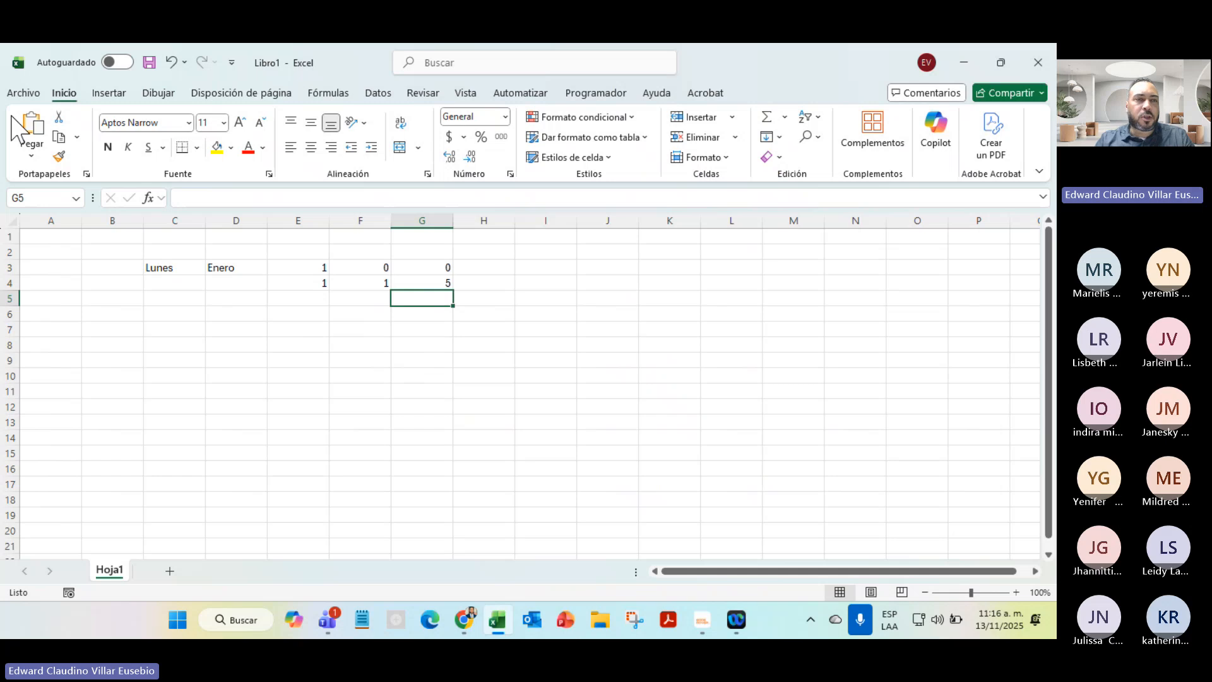
Drag-fill Lunes from C3 and Enero from D3 down to row 18
left_click(180, 270)
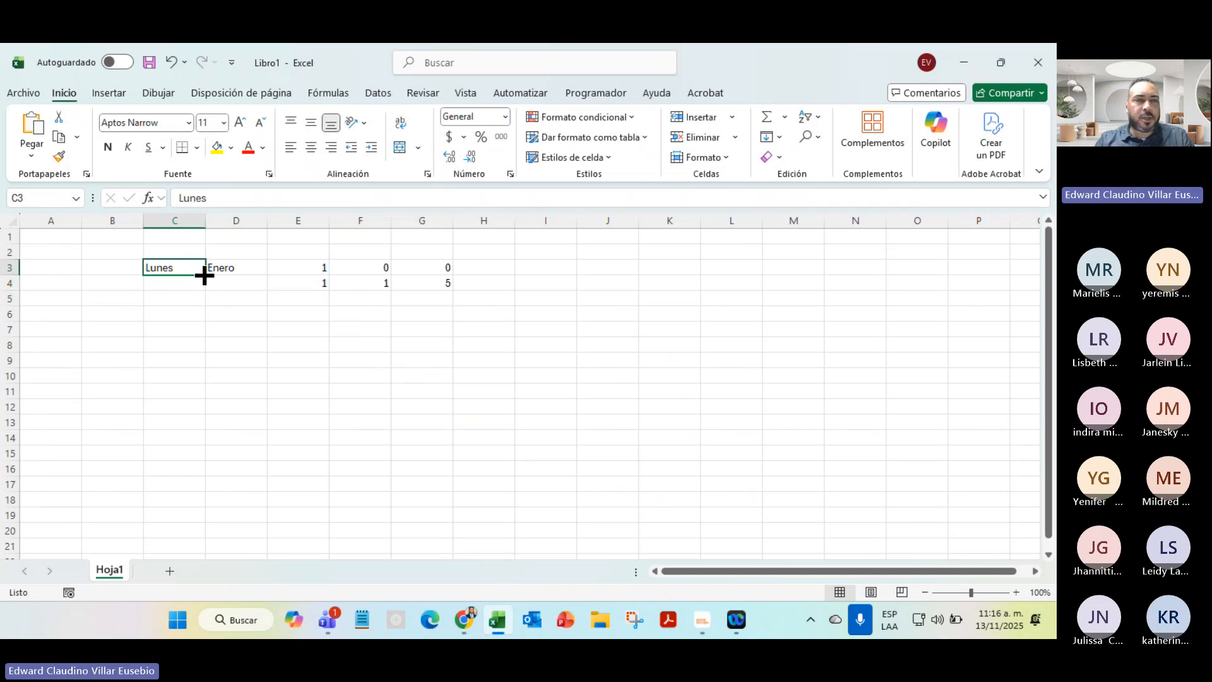
left_click_drag(204, 276, 191, 503)
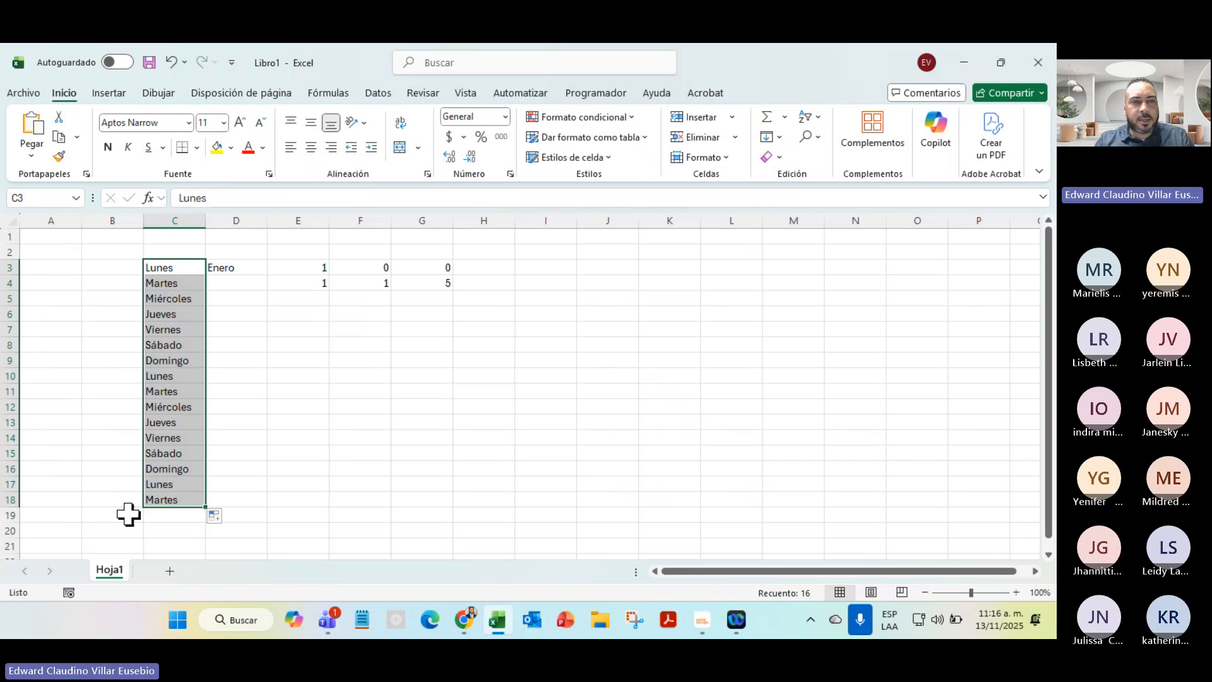
left_click(231, 267)
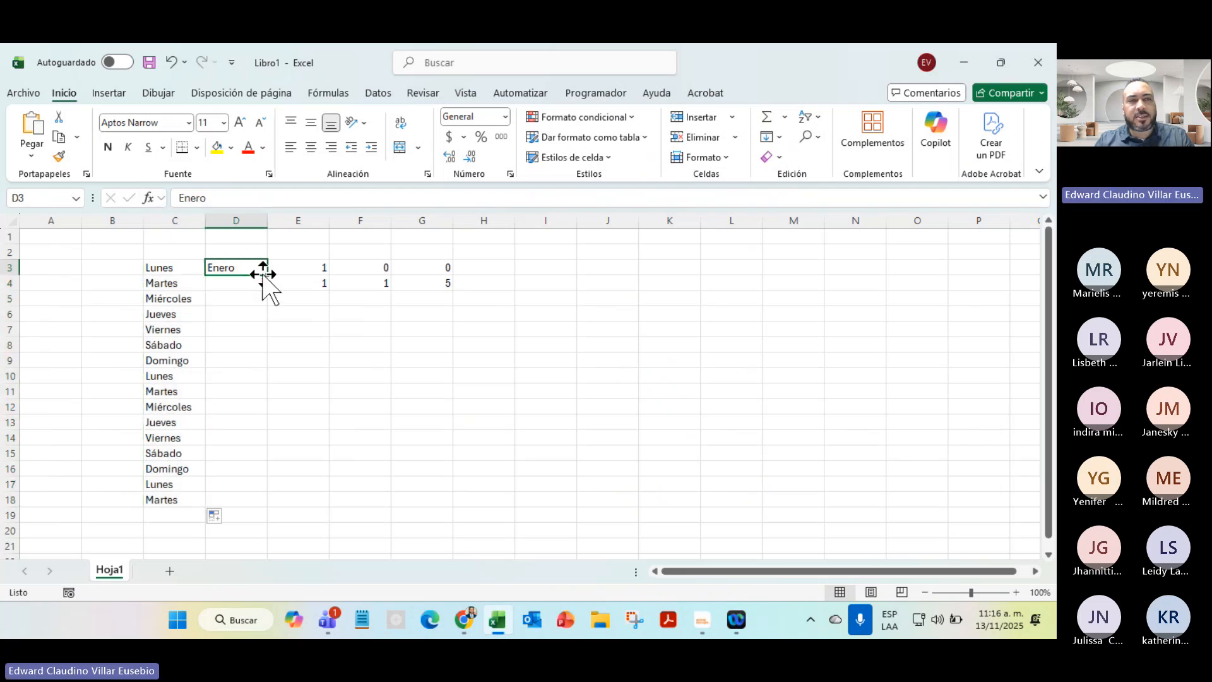
left_click_drag(270, 275, 250, 509)
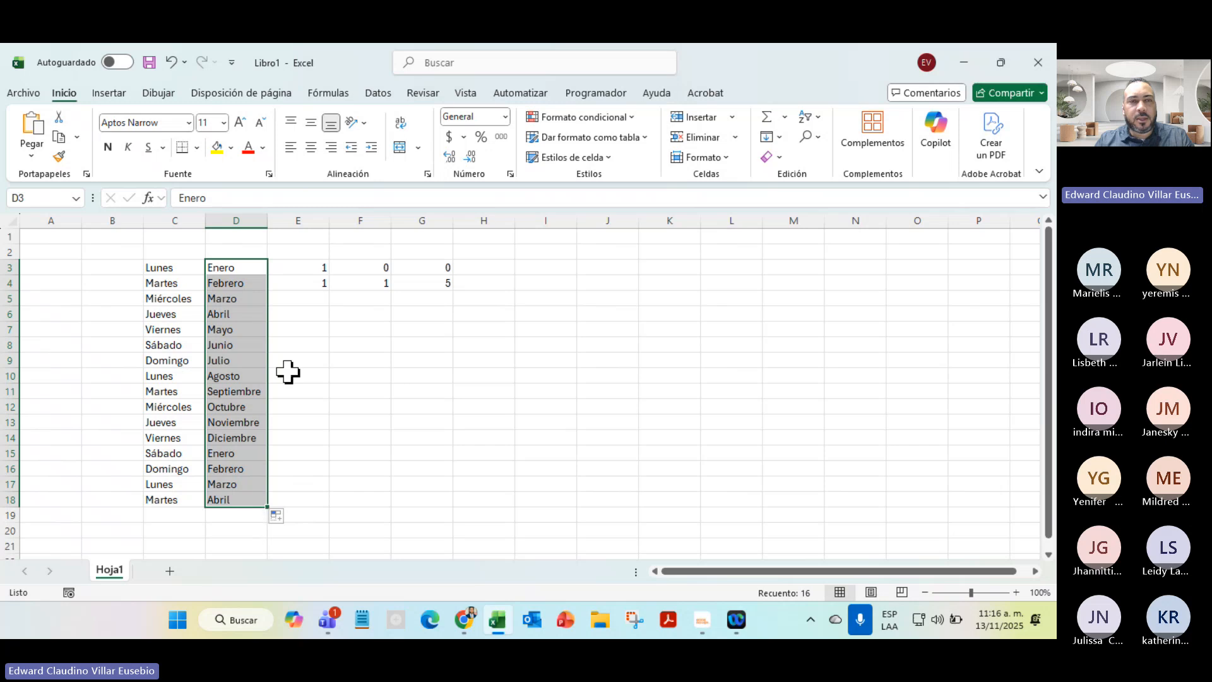
Fill the 1s from E3:E4 down to E18
left_click_drag(301, 270, 311, 282)
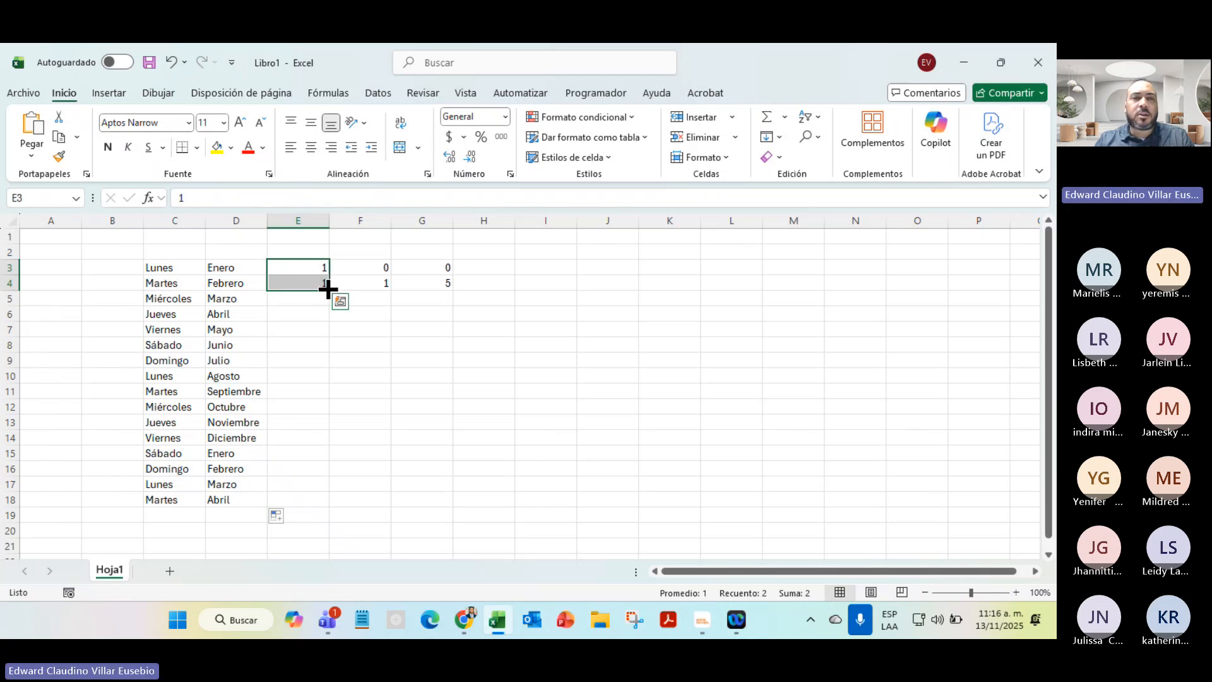
left_click_drag(331, 289, 308, 517)
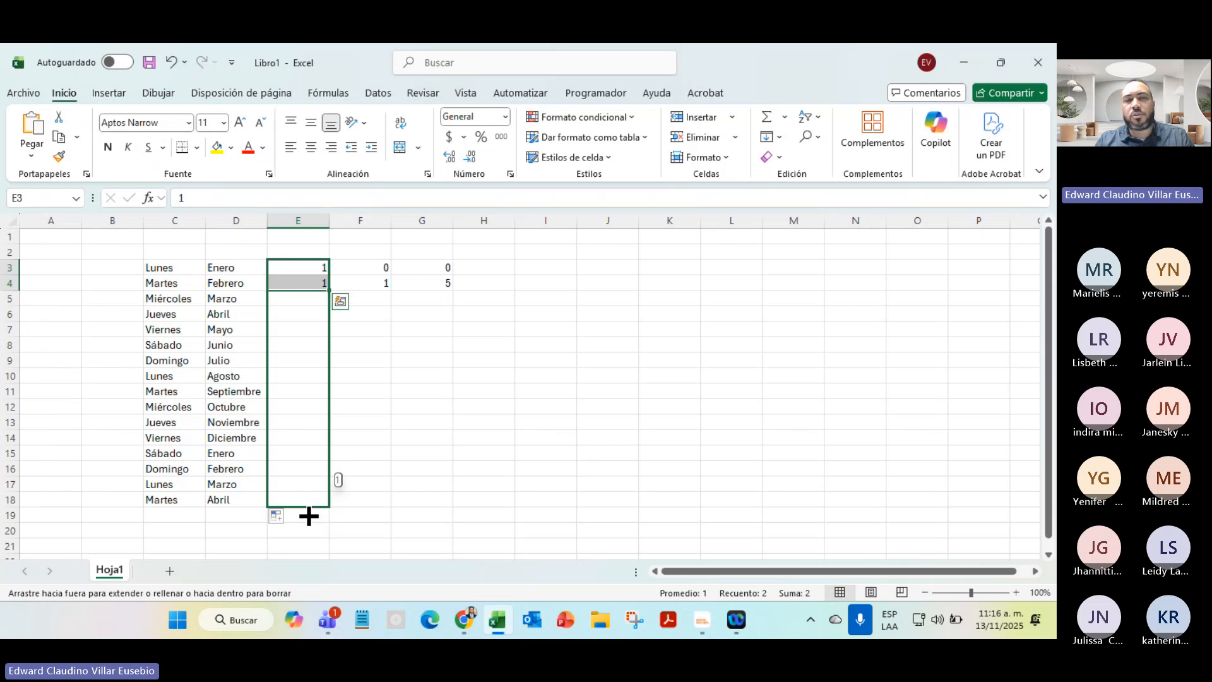
left_click_drag(309, 517, 306, 515)
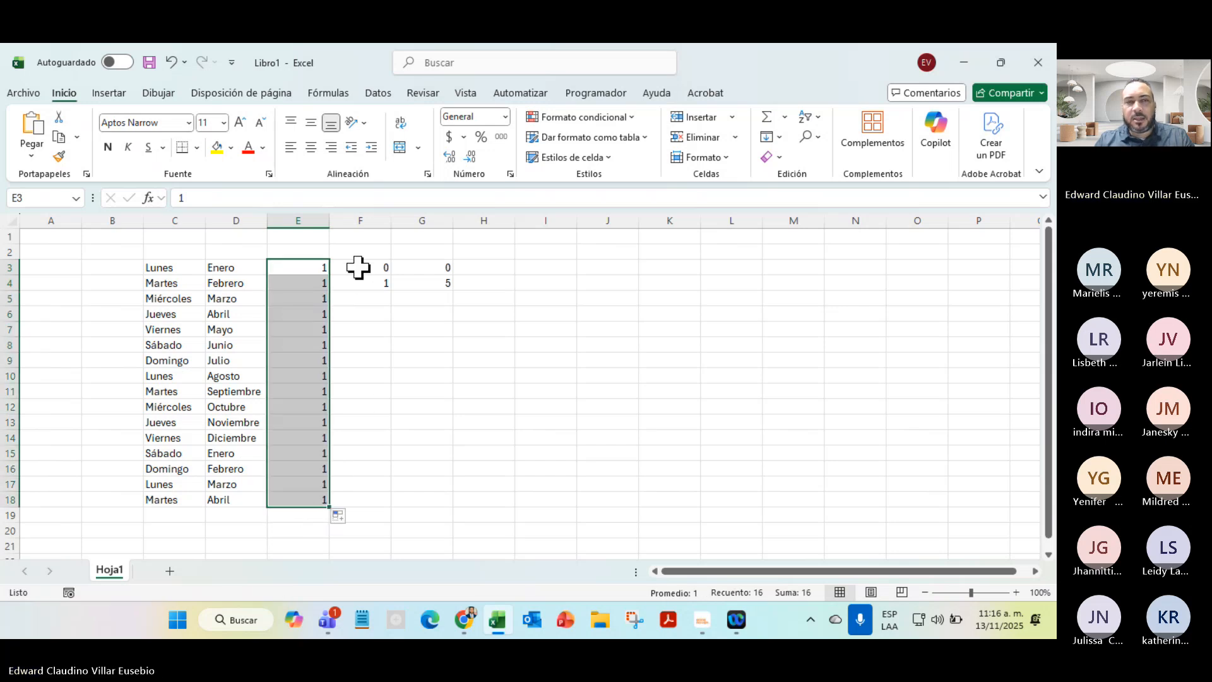
left_click_drag(360, 268, 369, 284)
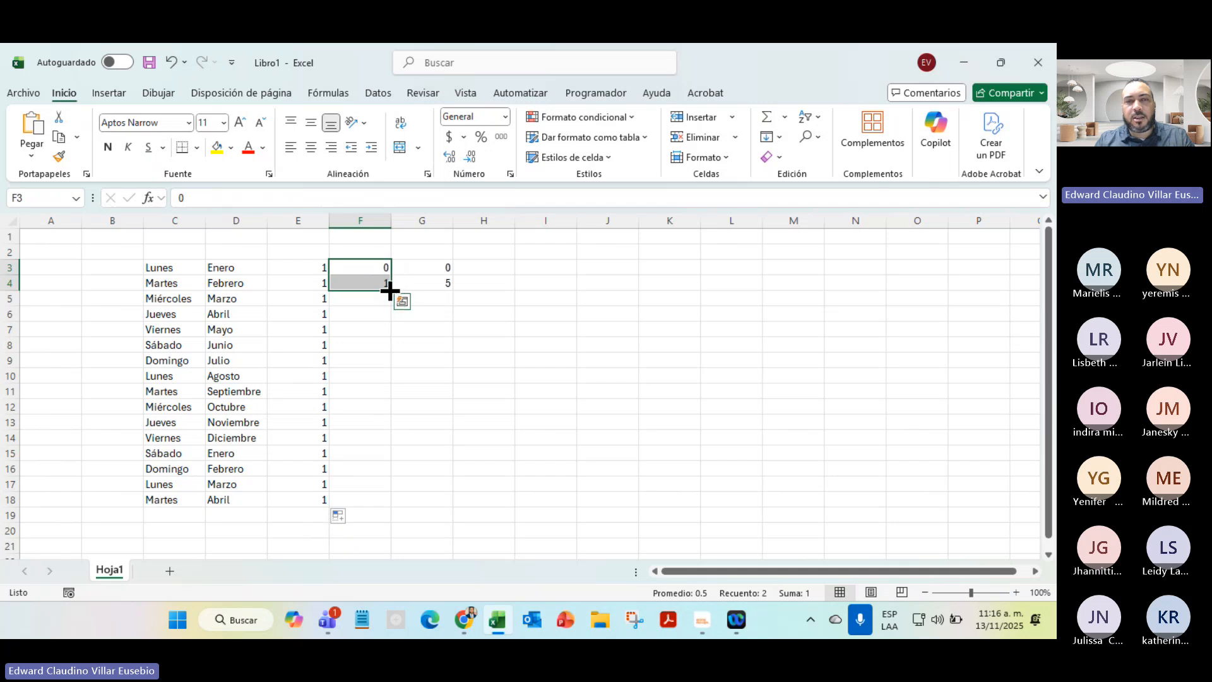
left_click_drag(390, 290, 372, 506)
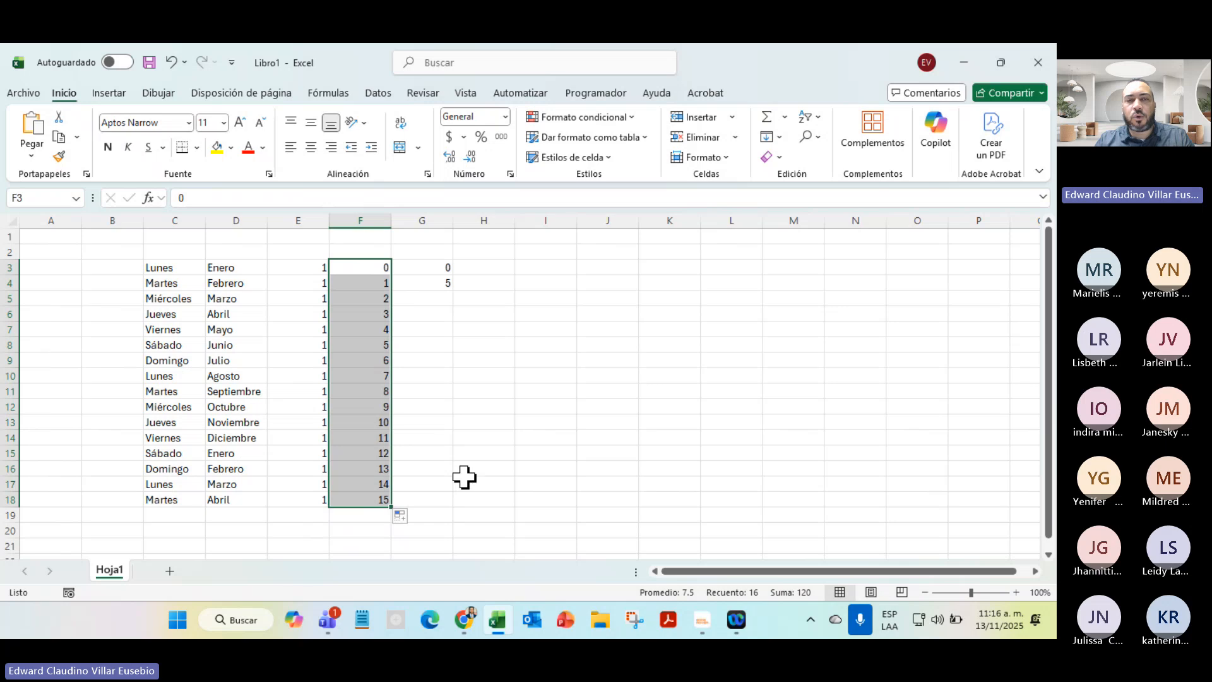
left_click_drag(437, 268, 437, 509)
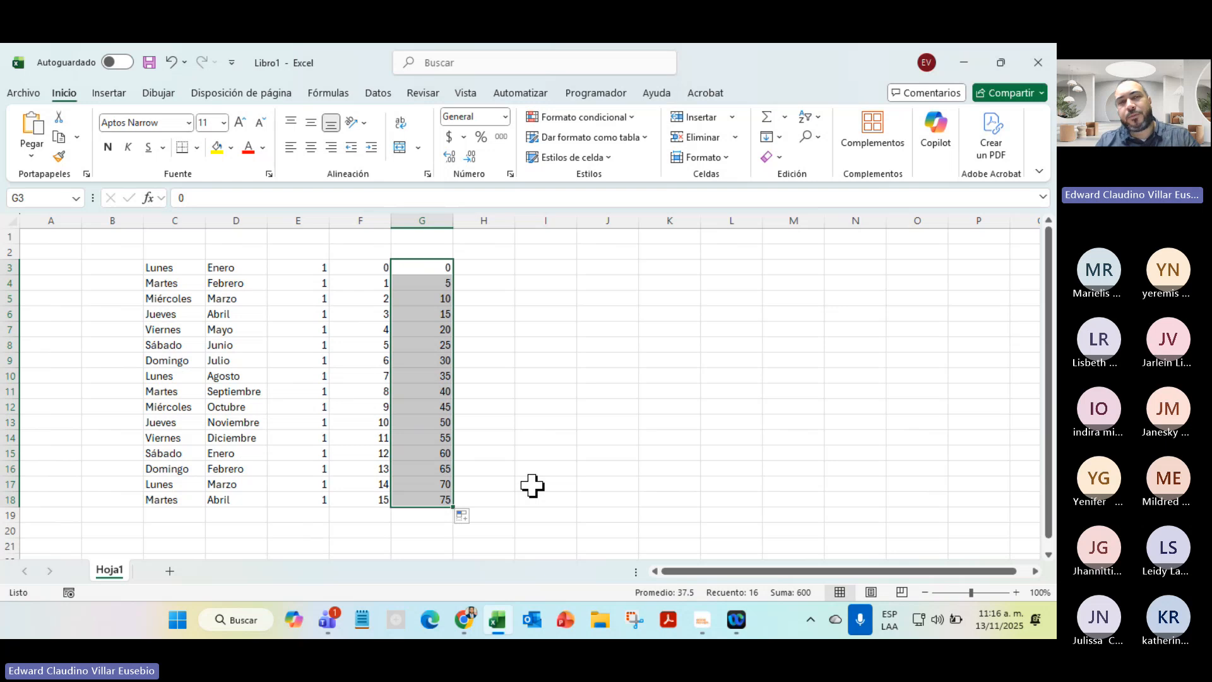
left_click(365, 268)
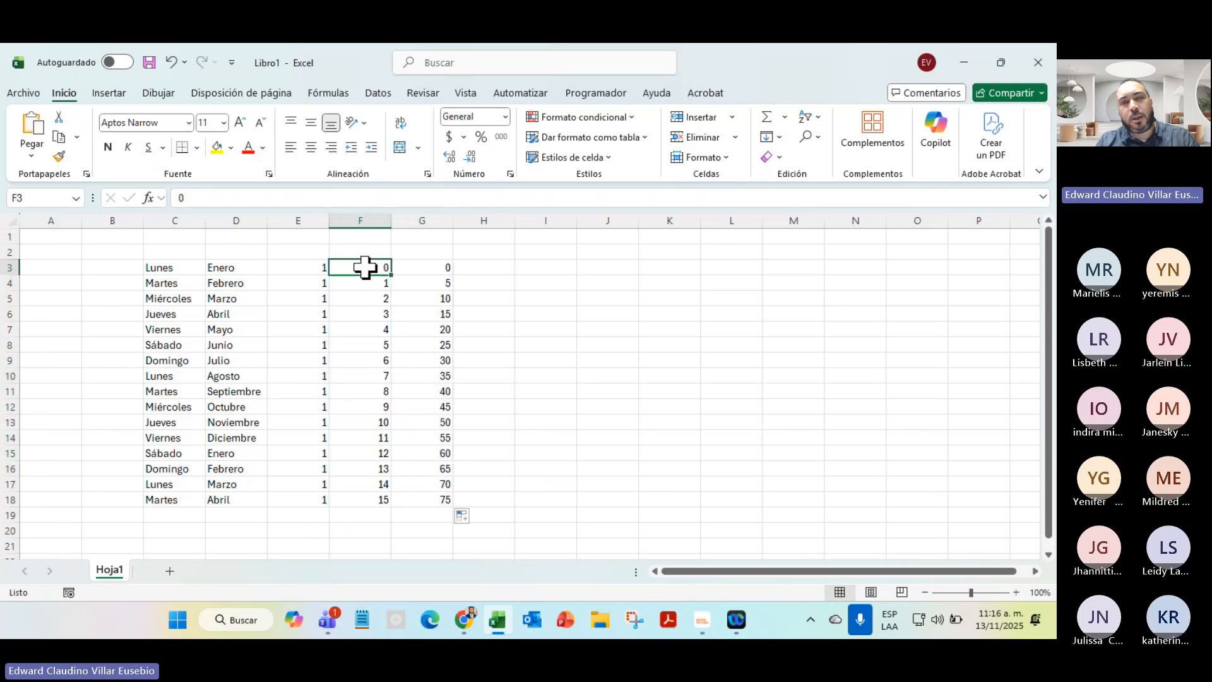
left_click(360, 282)
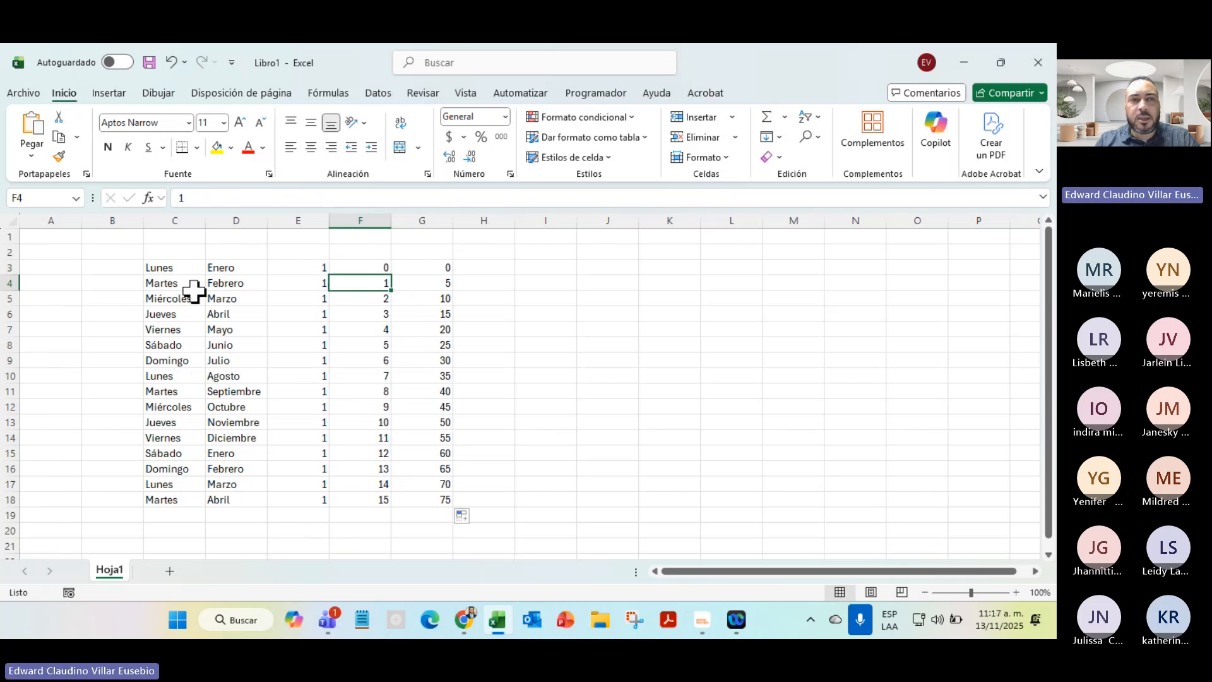
left_click_drag(158, 268, 233, 503)
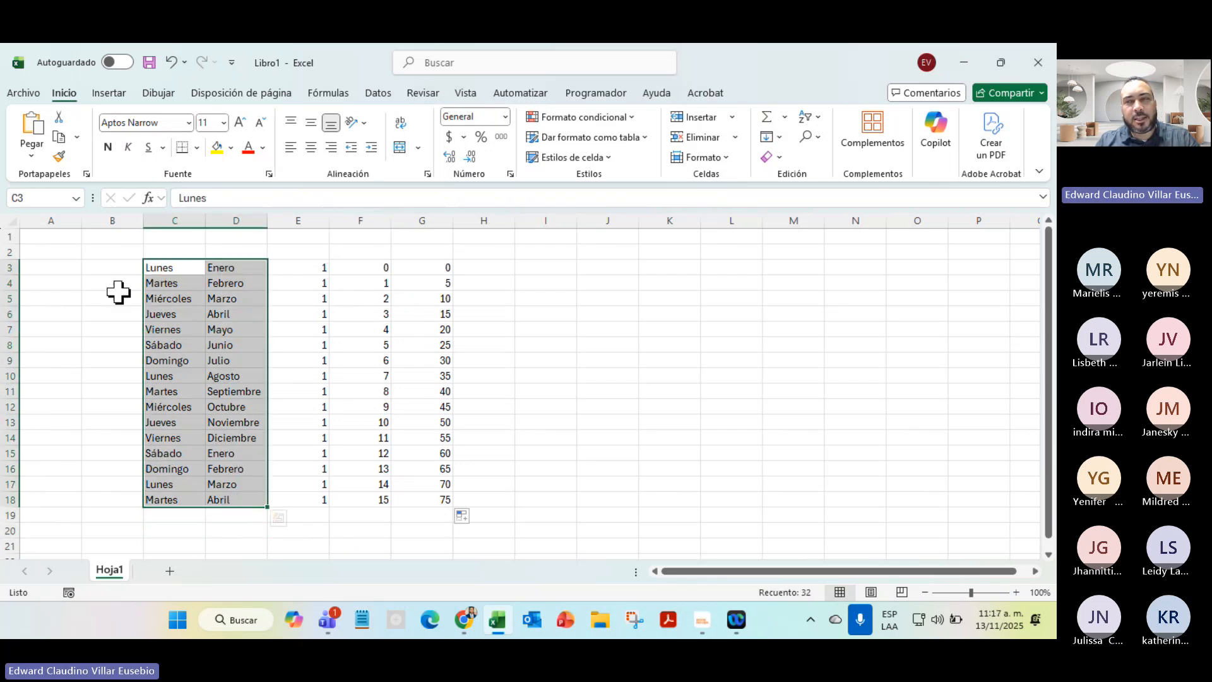
Minimize Excel, find and highlight the 2.2.1 Listas personalizadas heading, and continue to page 7
left_click(960, 60)
scroll(656, 442, "down", 5)
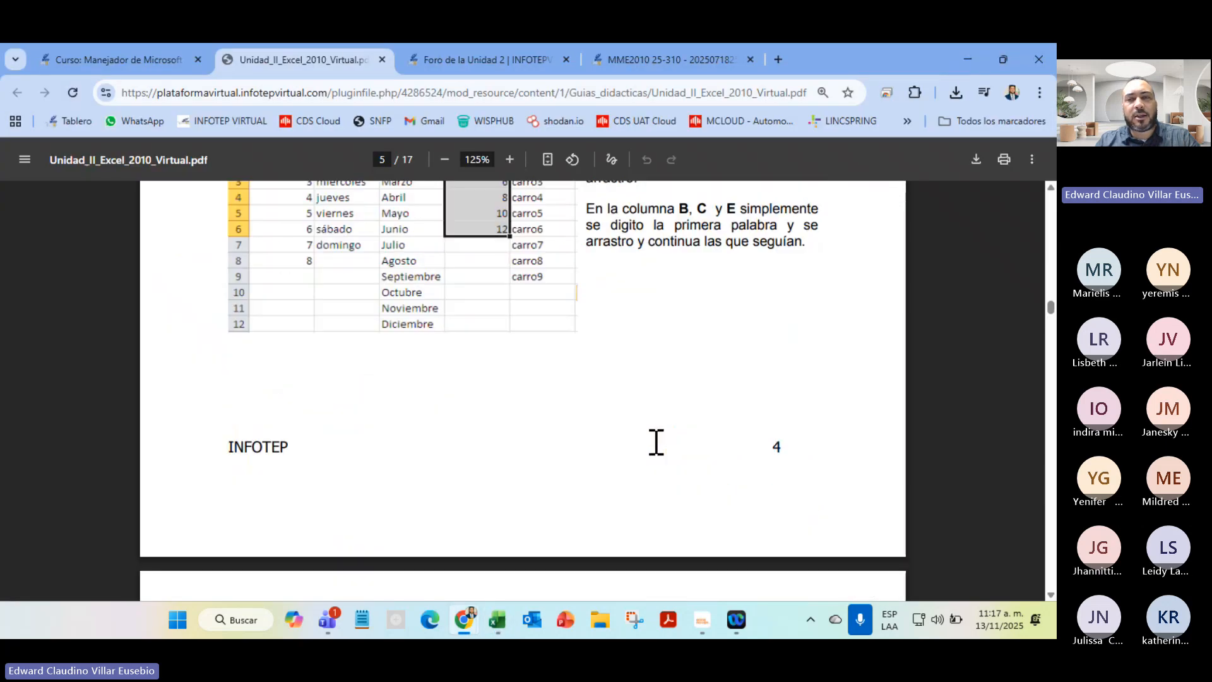
scroll(656, 442, "down", 10)
scroll(657, 442, "up", 5)
scroll(657, 442, "down", 10)
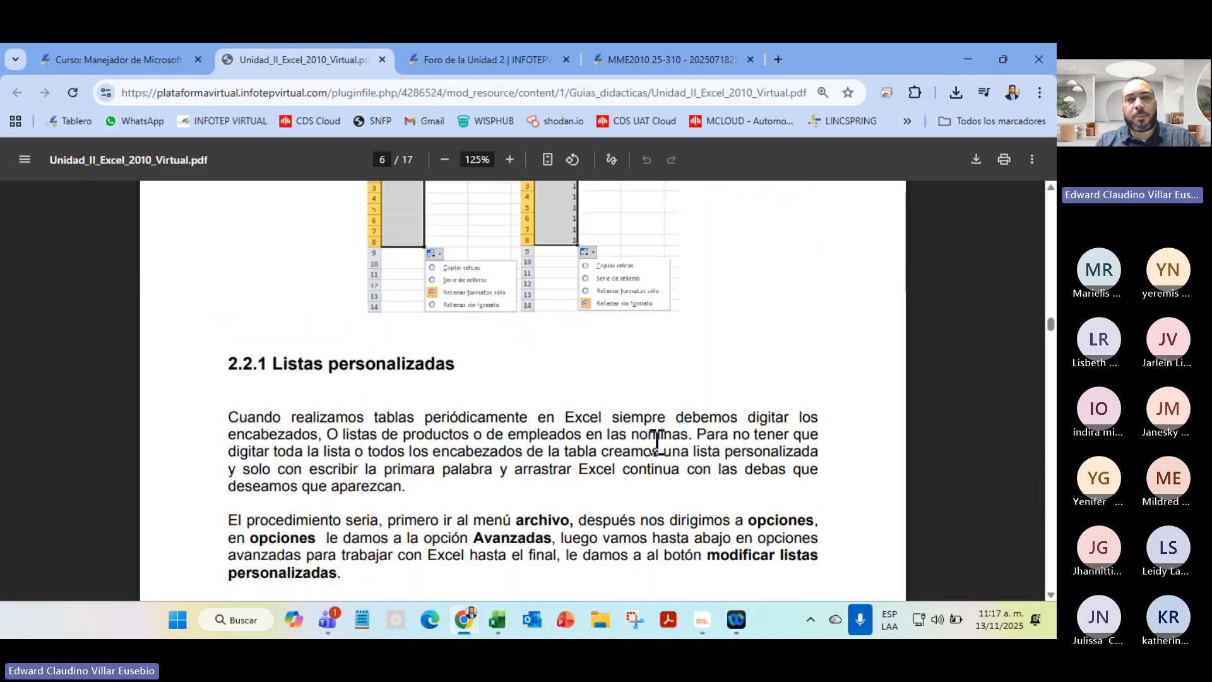
left_click_drag(267, 365, 490, 376)
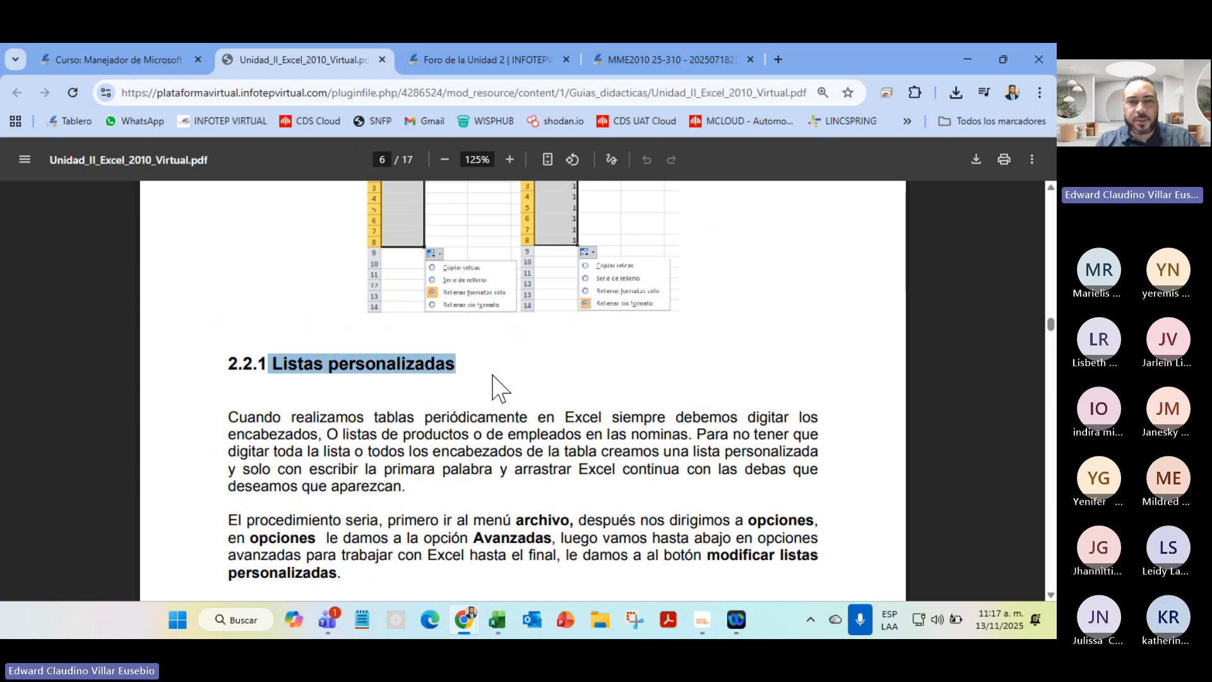
scroll(496, 386, "down", 10)
scroll(496, 386, "up", 10)
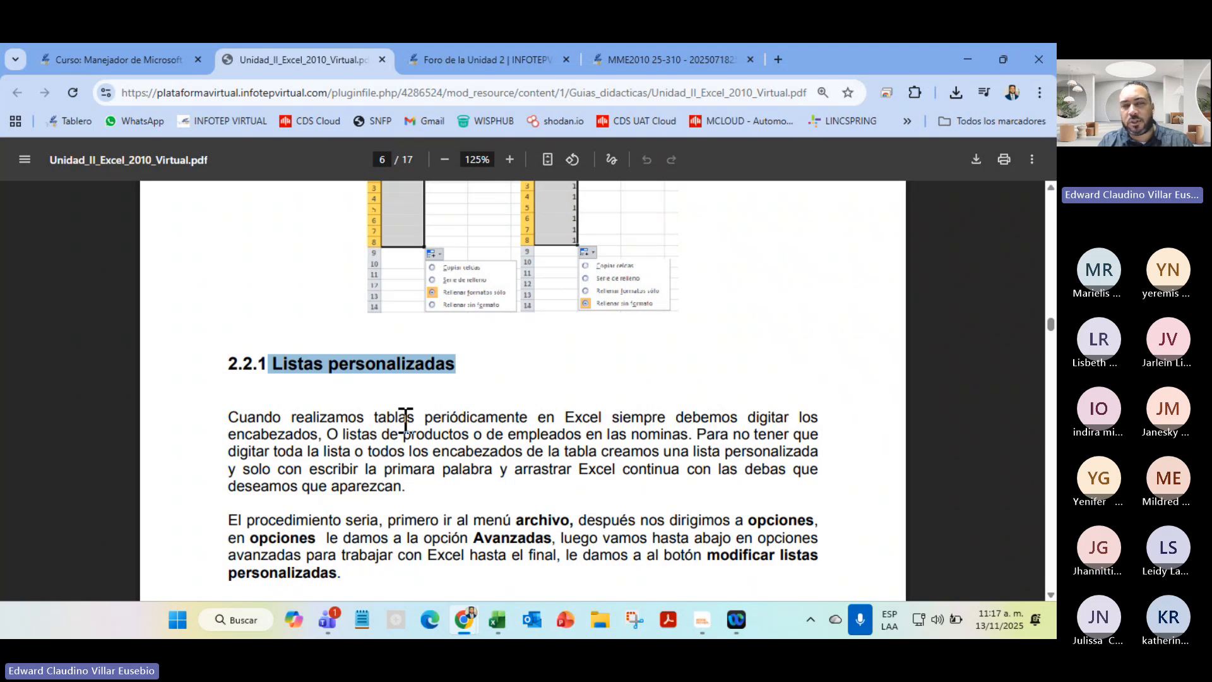
scroll(406, 421, "down", 5)
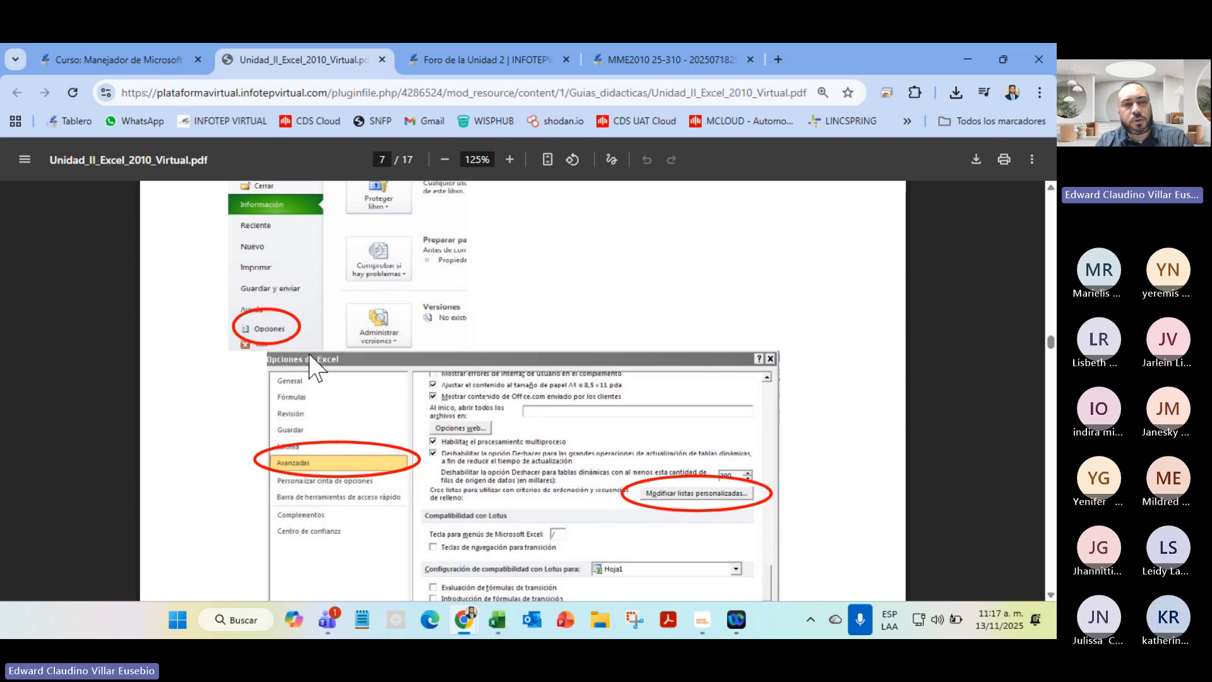
Zoom the guide to 150% and read through the custom-list steps on page 7
scroll(663, 502, "down", 5)
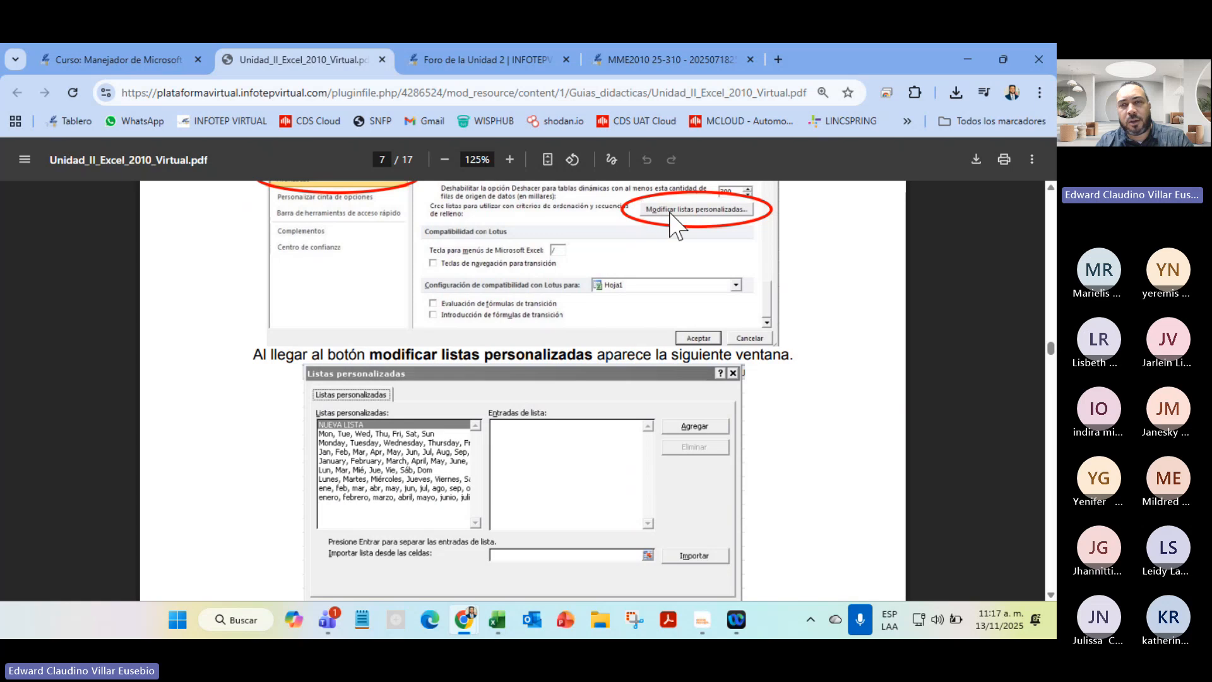
left_click(511, 160)
scroll(577, 468, "down", 3)
scroll(571, 456, "up", 3)
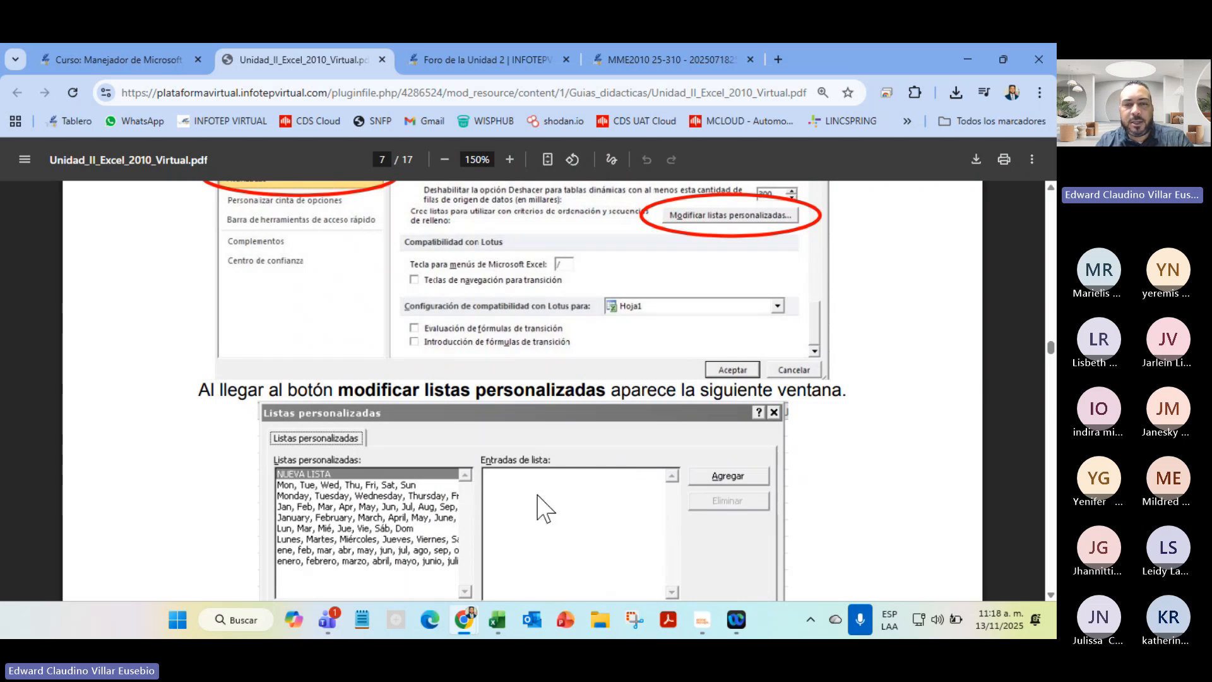
scroll(563, 483, "down", 10)
scroll(565, 485, "down", 8)
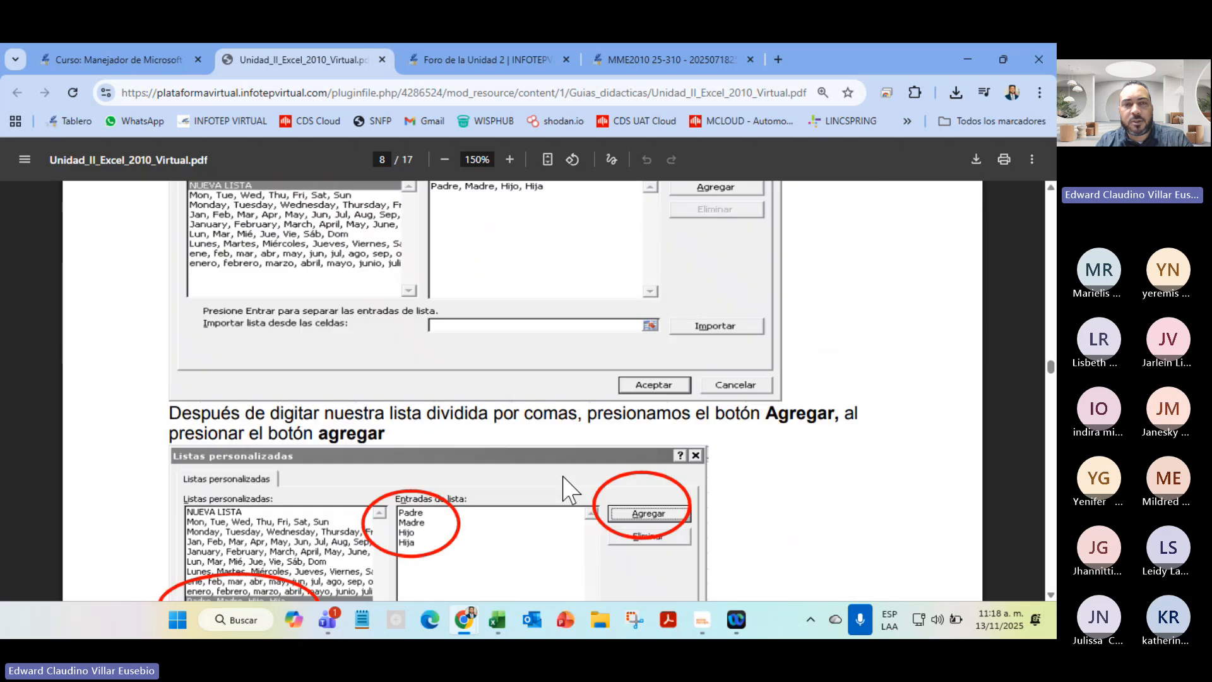
scroll(565, 485, "up", 4)
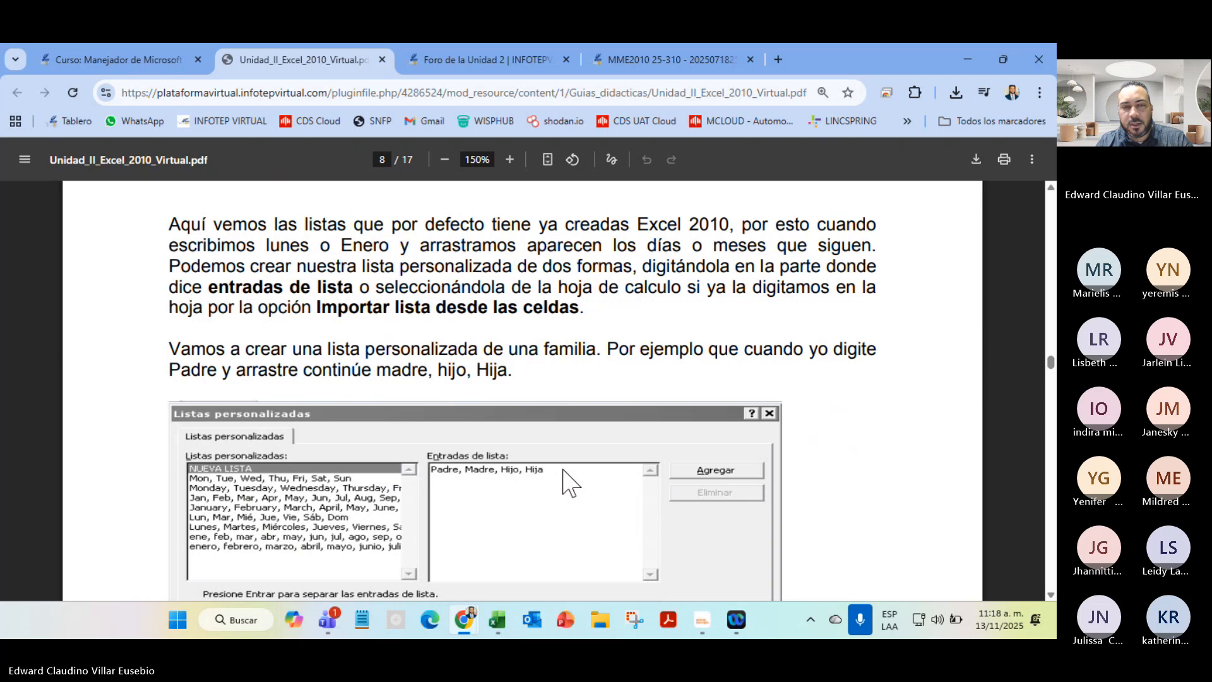
Scroll through page 8 to the 2.3 Formato de celdas heading on page 9
scroll(570, 483, "down", 6)
scroll(570, 483, "down", 4)
scroll(564, 480, "up", 6)
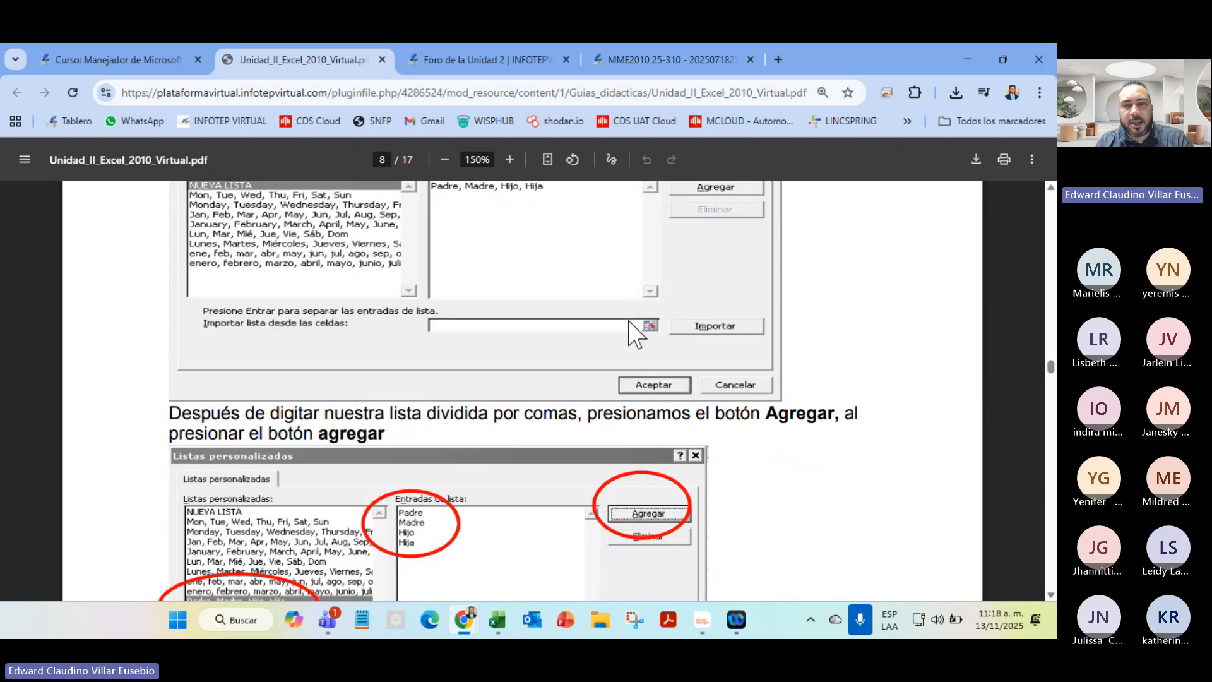
scroll(635, 509, "down", 6)
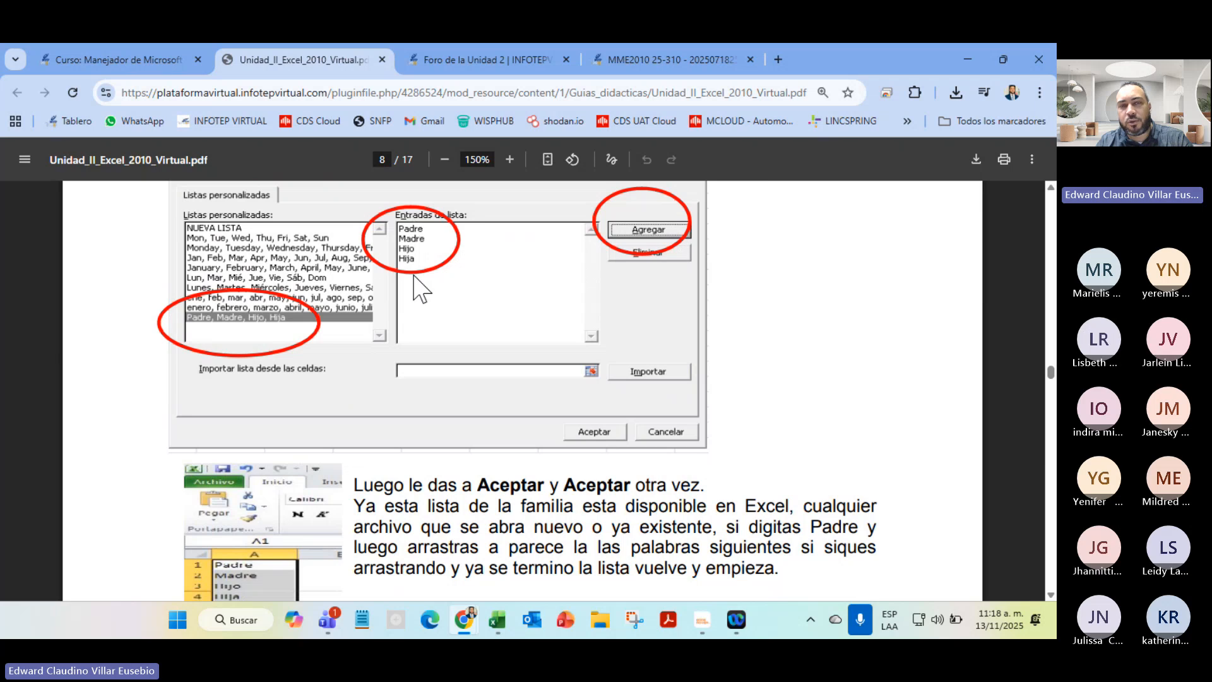
scroll(478, 471, "down", 4)
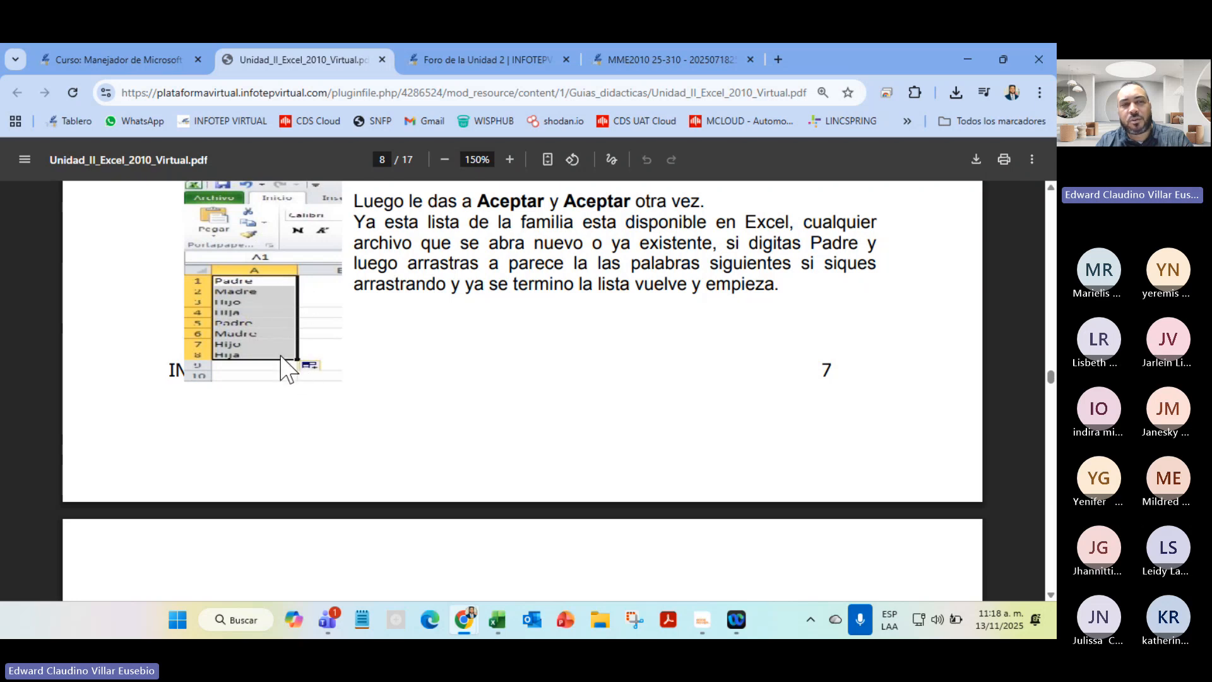
scroll(252, 379, "up", 4)
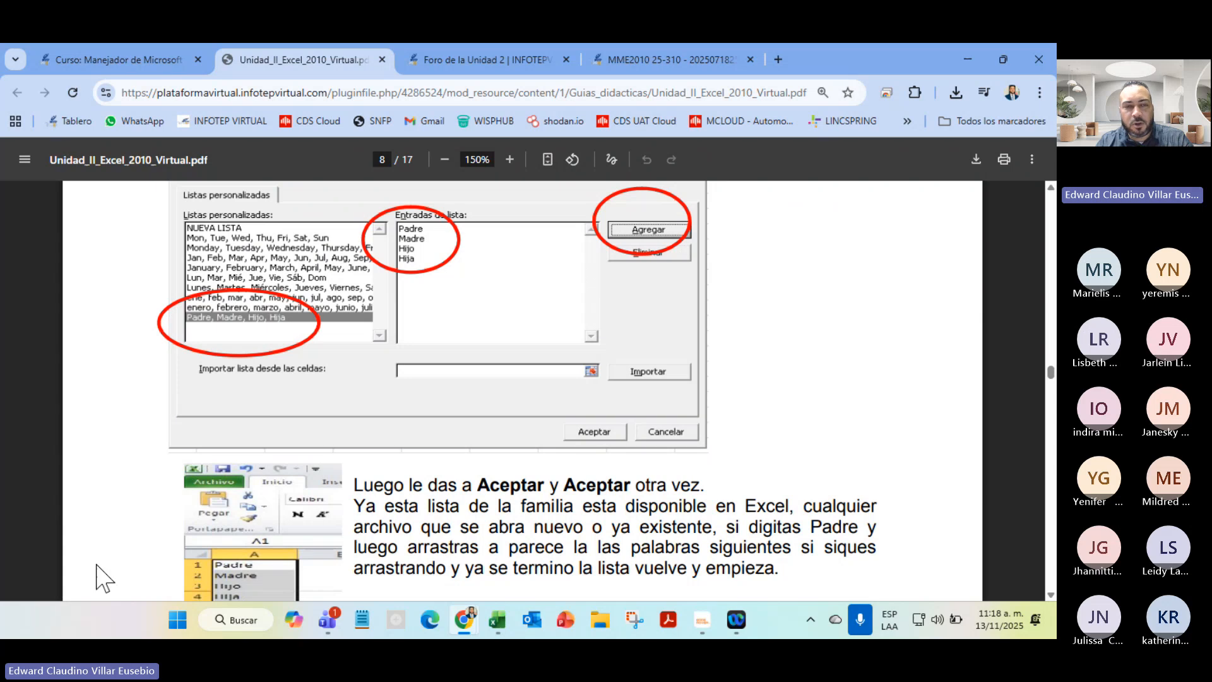
scroll(101, 576, "down", 4)
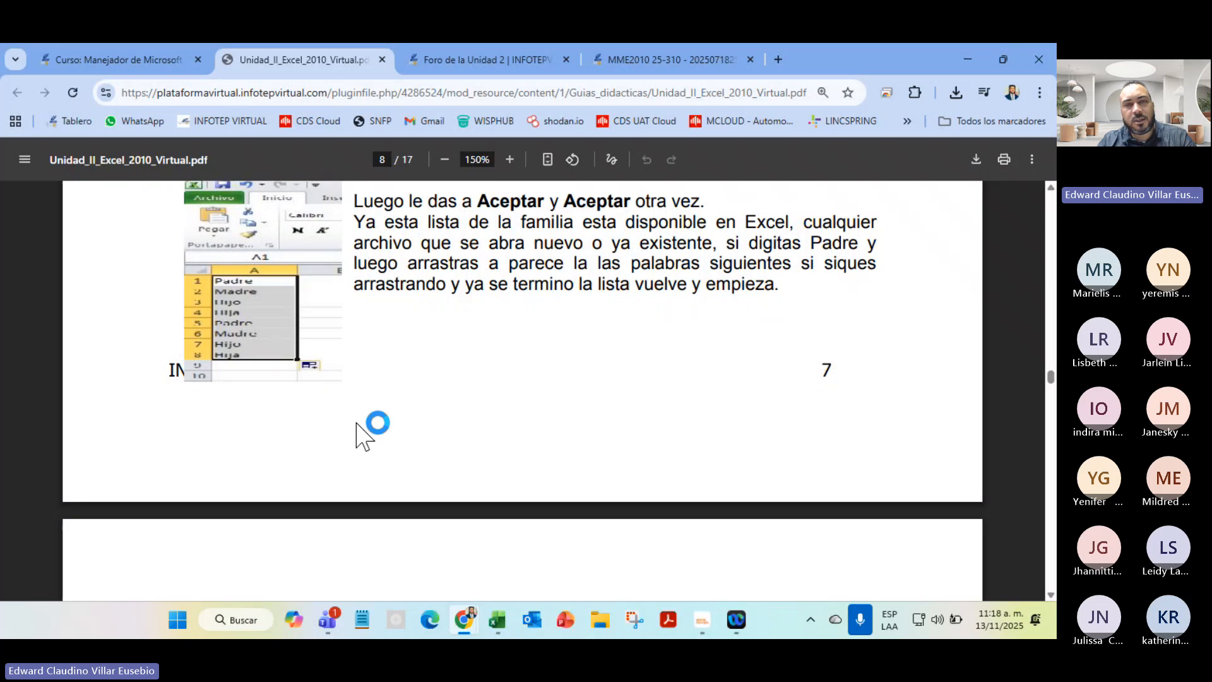
scroll(394, 435, "down", 4)
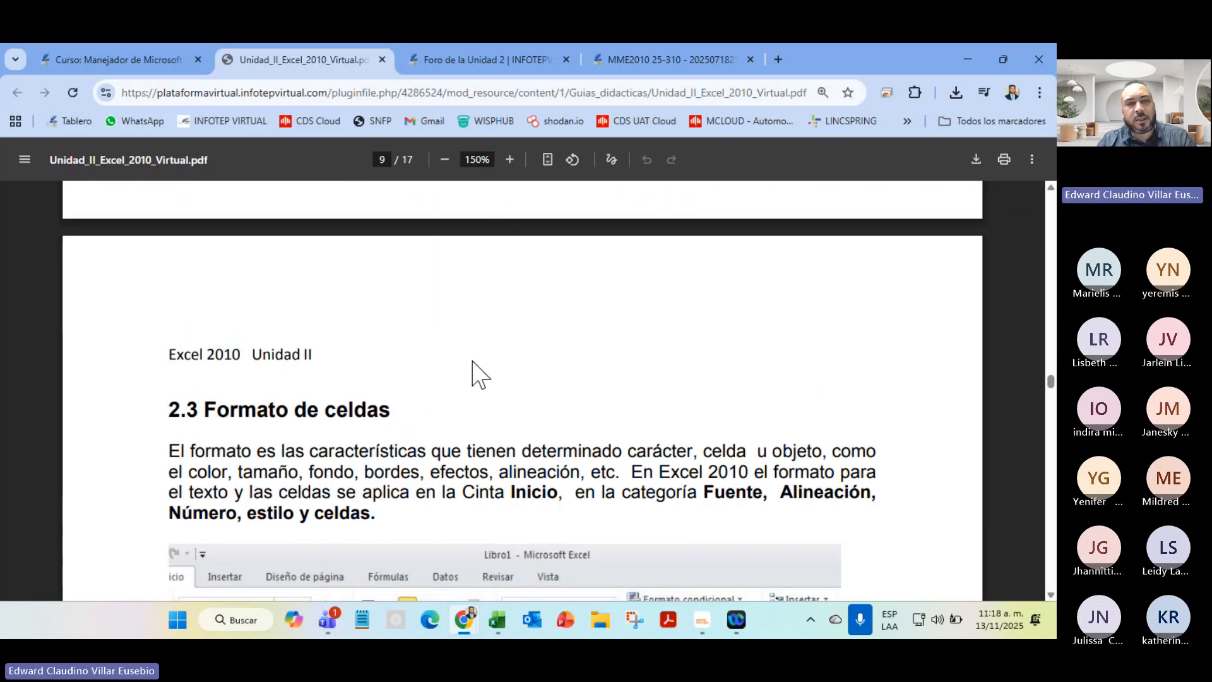
Scroll from page 9 to page 11's Número tab categories, General through Personalizada
scroll(474, 374, "up", 4)
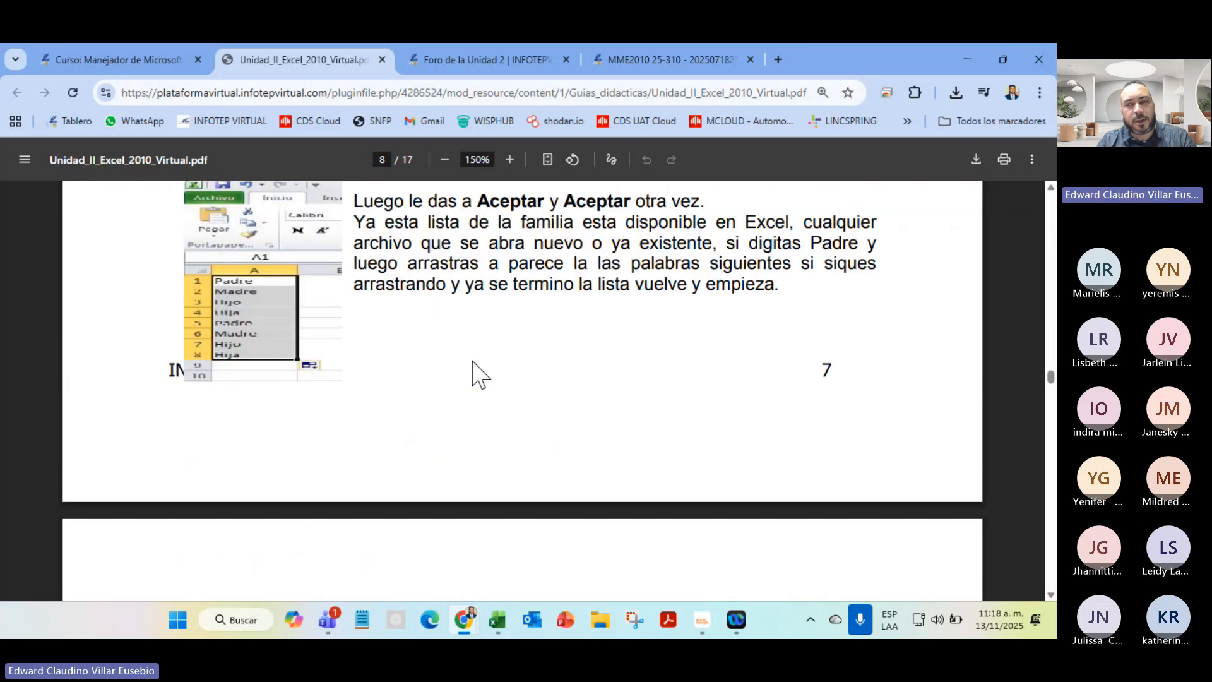
scroll(480, 375, "down", 4)
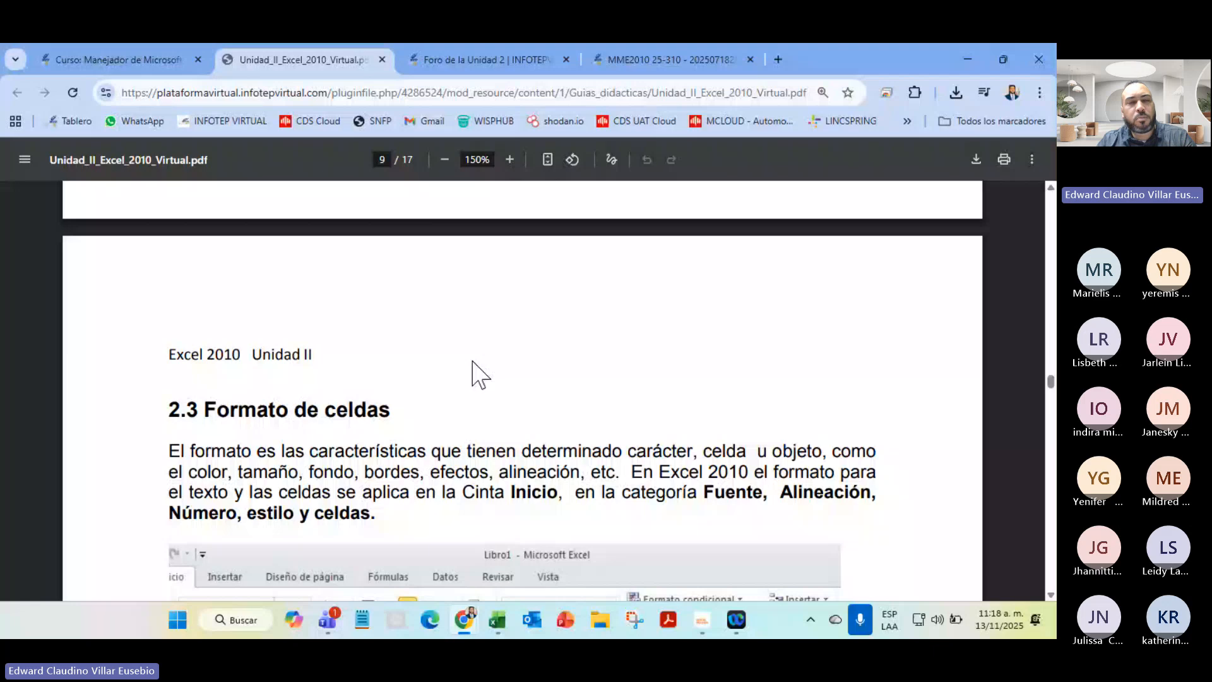
scroll(479, 375, "down", 4)
scroll(473, 371, "up", 4)
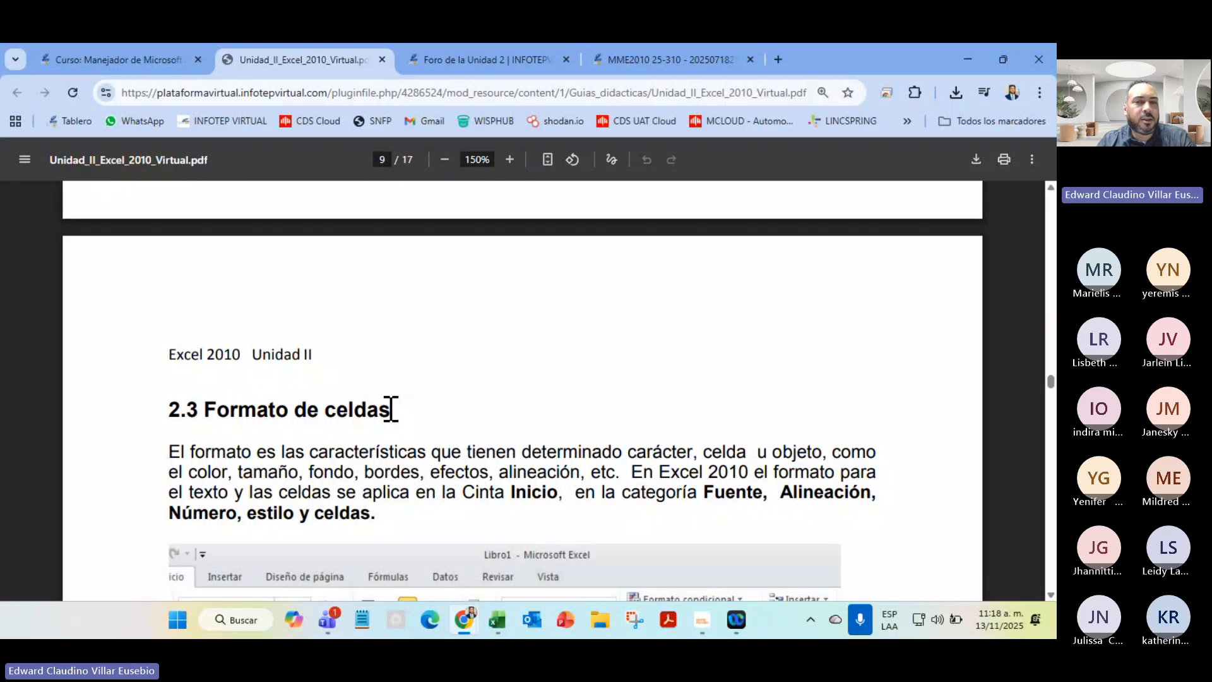
scroll(391, 410, "down", 4)
scroll(391, 410, "down", 4)
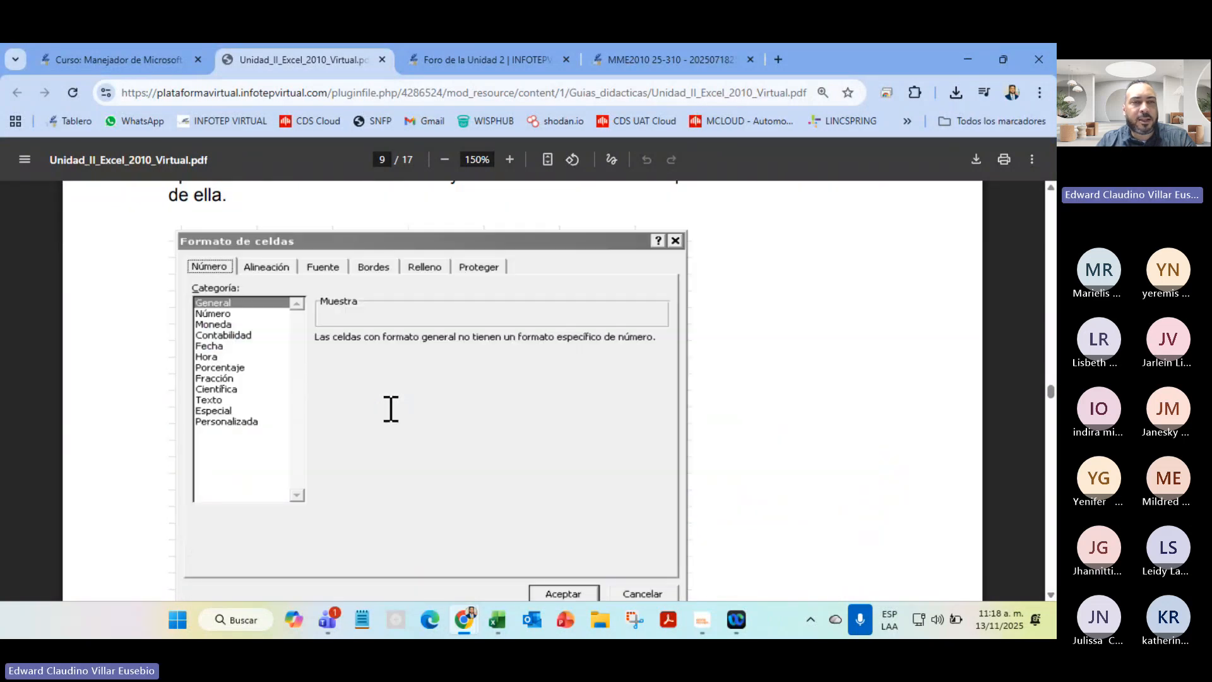
scroll(391, 409, "down", 7)
scroll(392, 422, "down", 20)
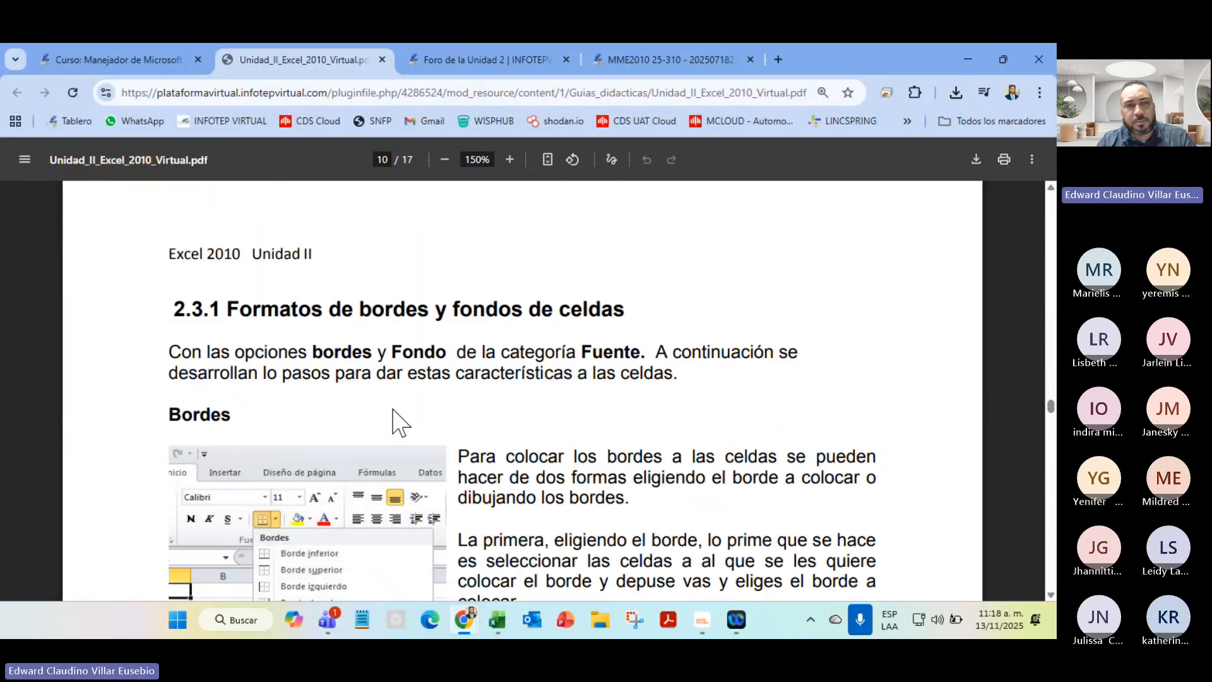
scroll(394, 409, "down", 17)
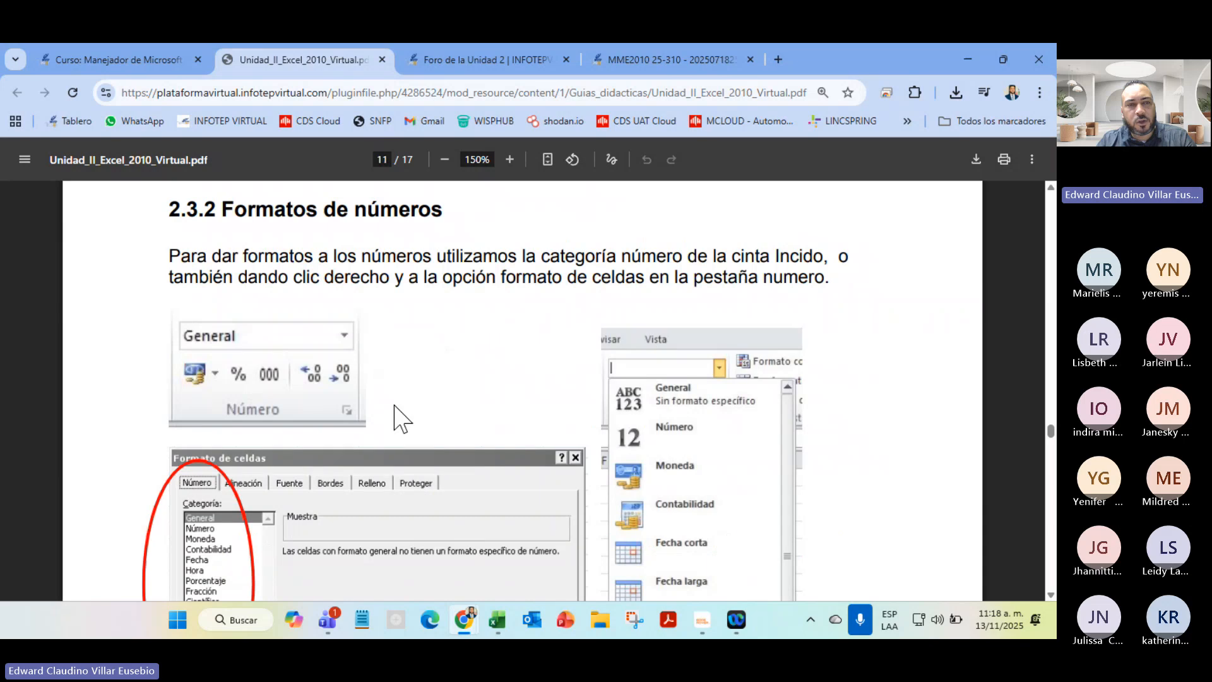
scroll(394, 417, "up", 6)
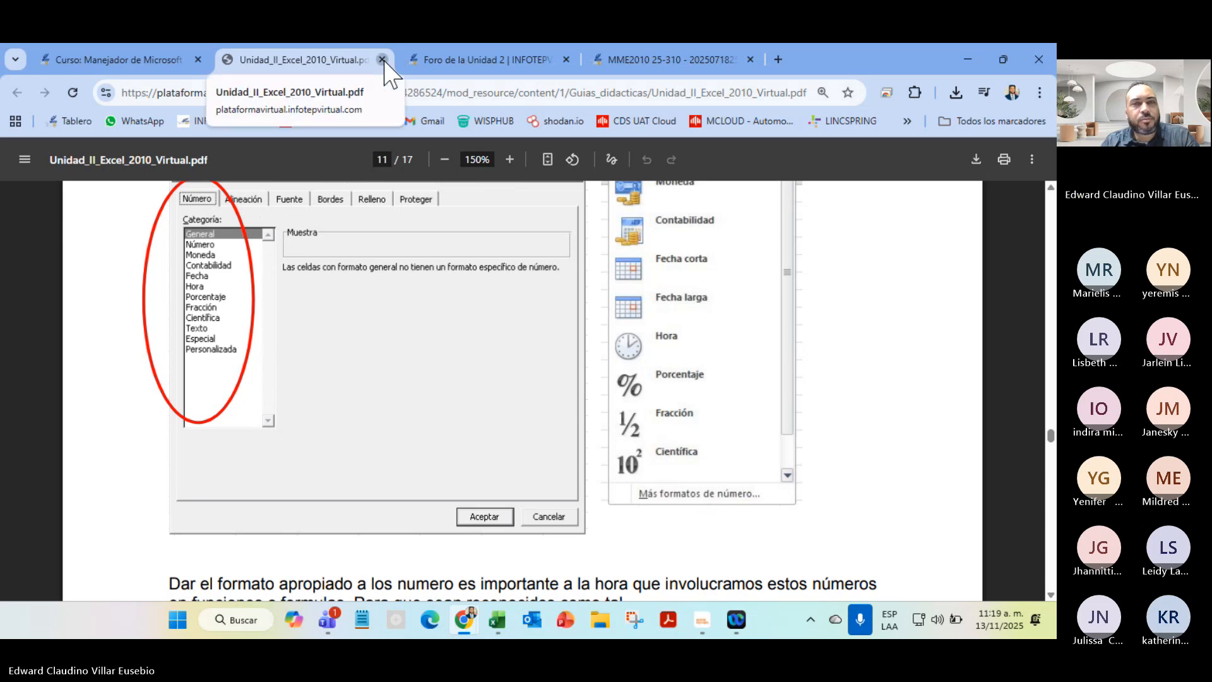
Close the guide and review the Unit 2 forum, highlighting its Valor 5 Puntos line
left_click(382, 59)
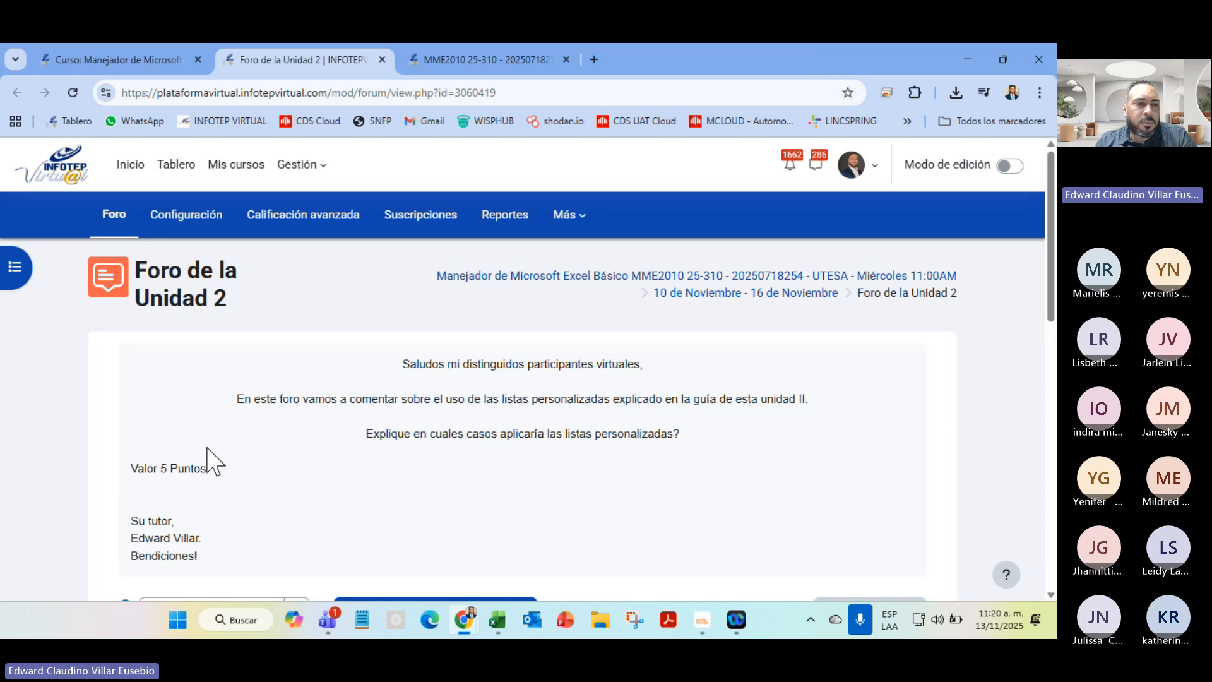
triple_click(136, 467)
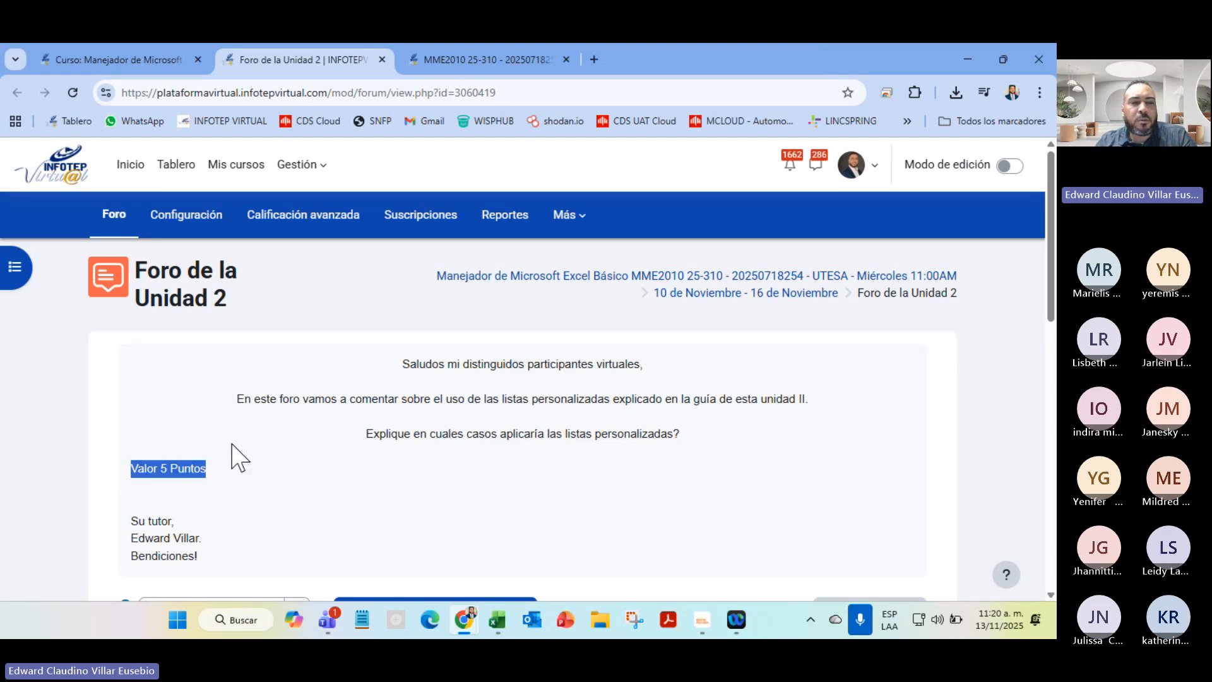
scroll(227, 471, "down", 4)
scroll(785, 398, "up", 5)
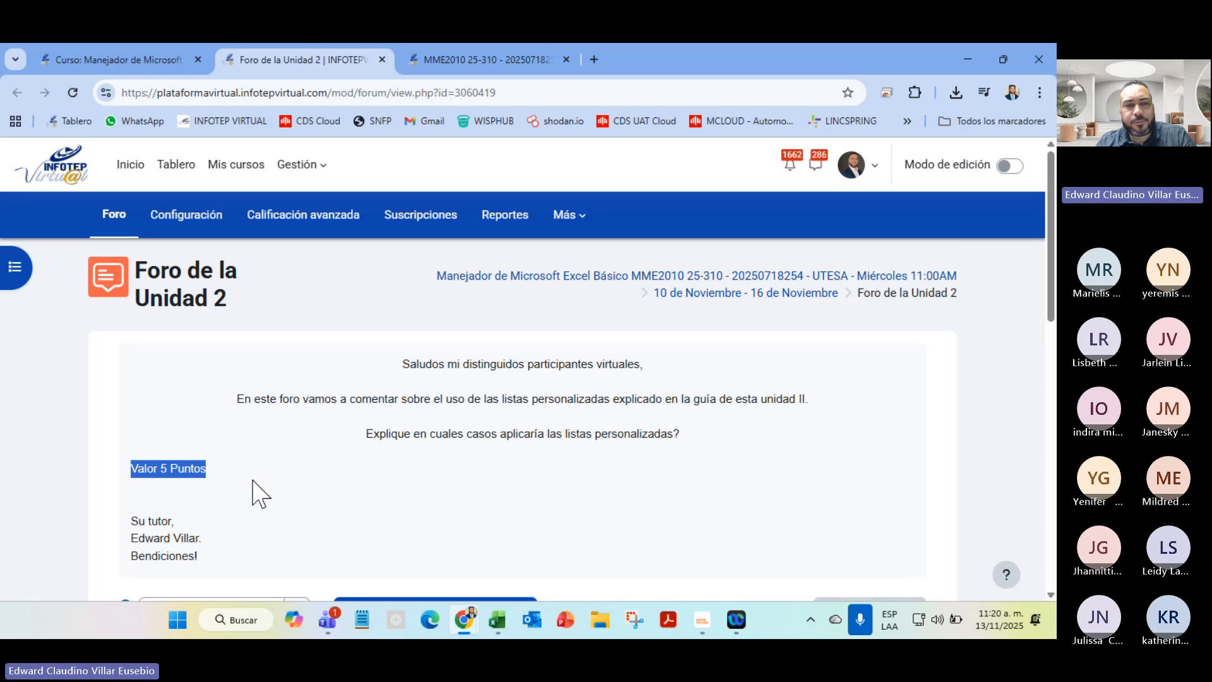
scroll(568, 507, "down", 8)
scroll(568, 507, "up", 3)
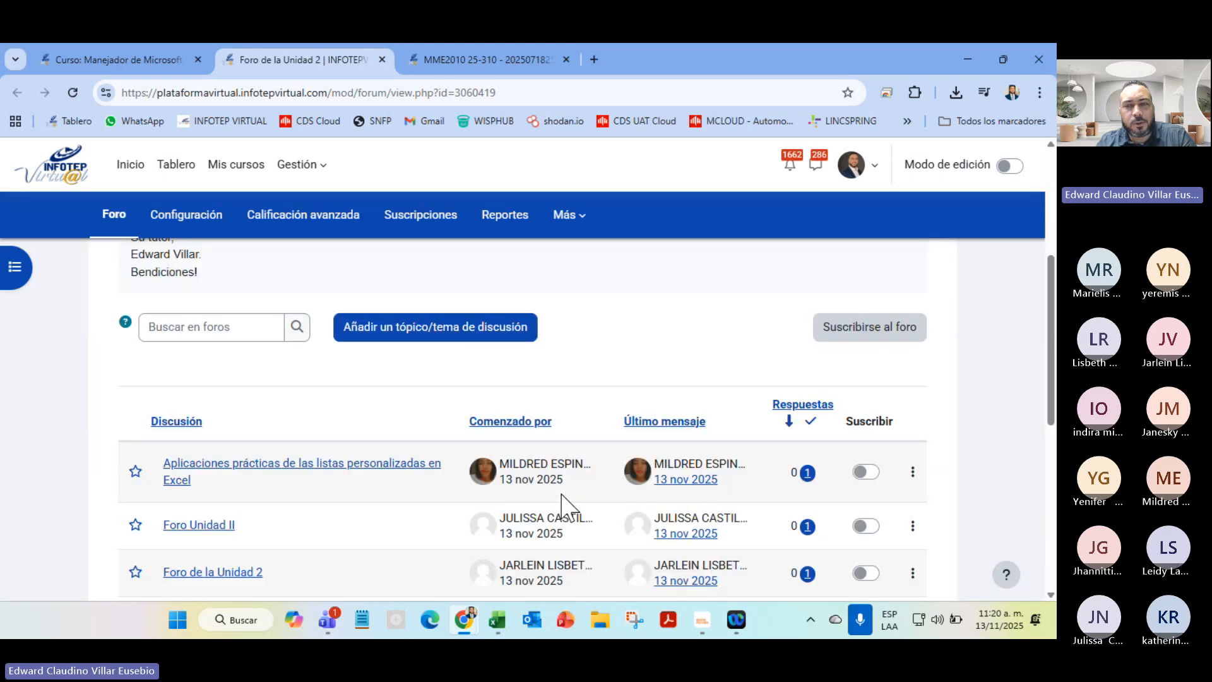
scroll(568, 507, "down", 3)
scroll(576, 427, "up", 4)
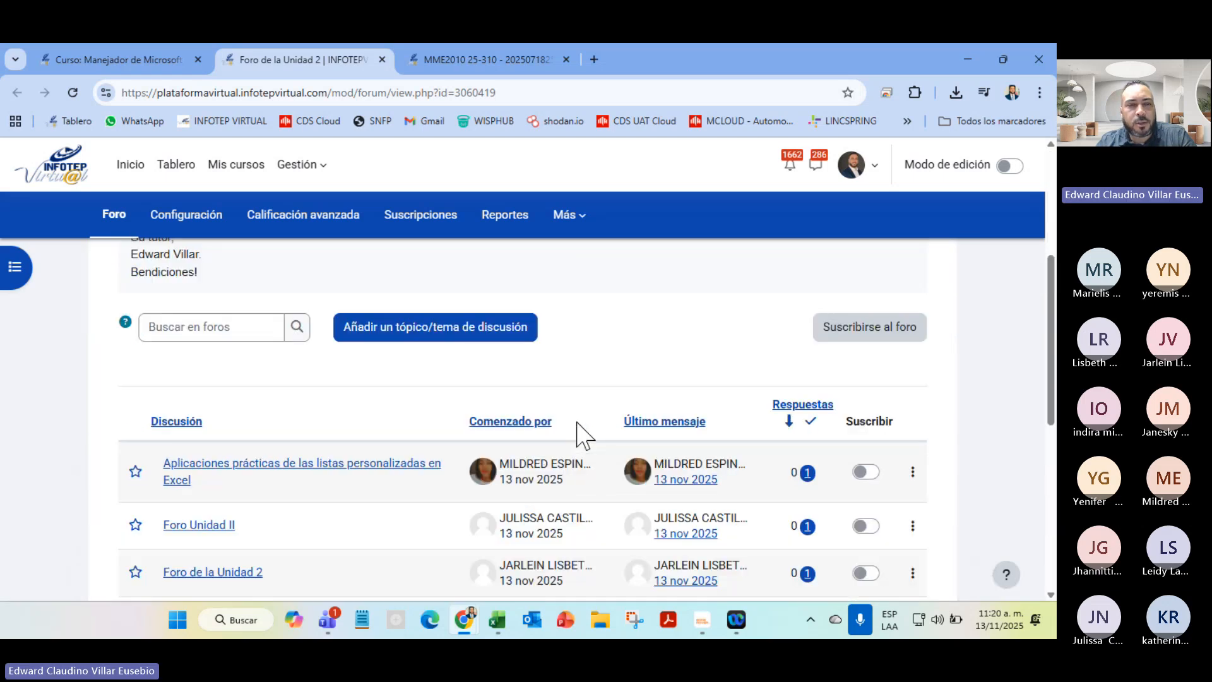
scroll(582, 433, "down", 5)
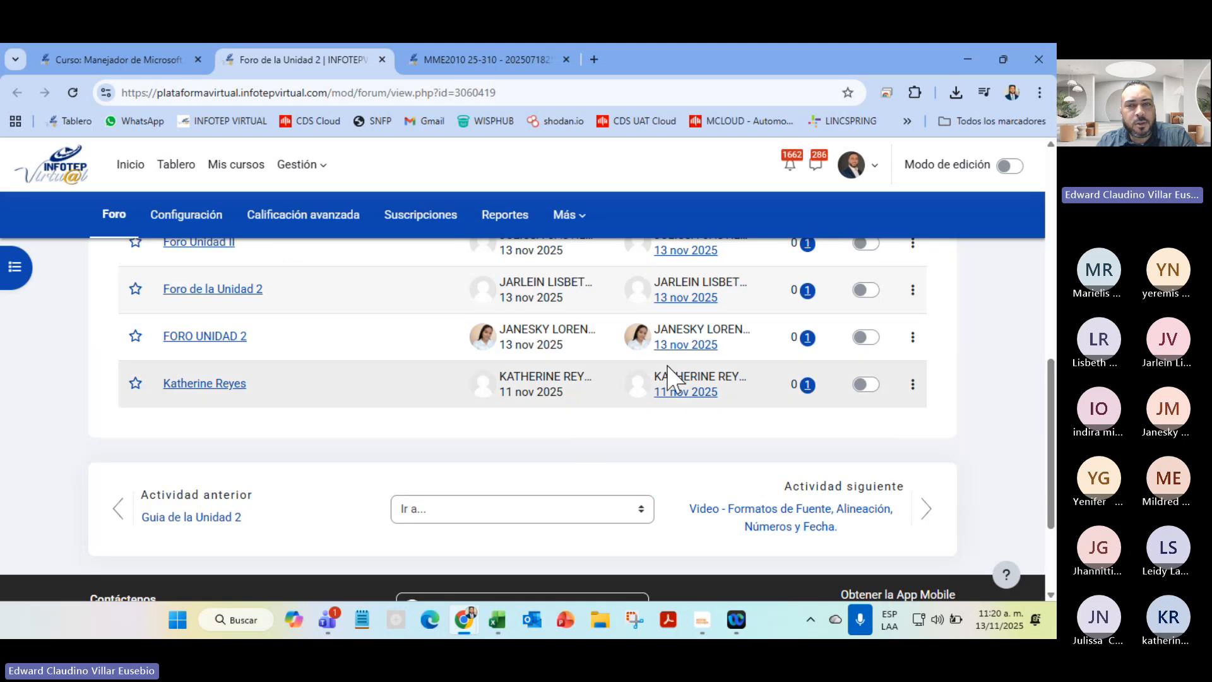
scroll(735, 510, "up", 4)
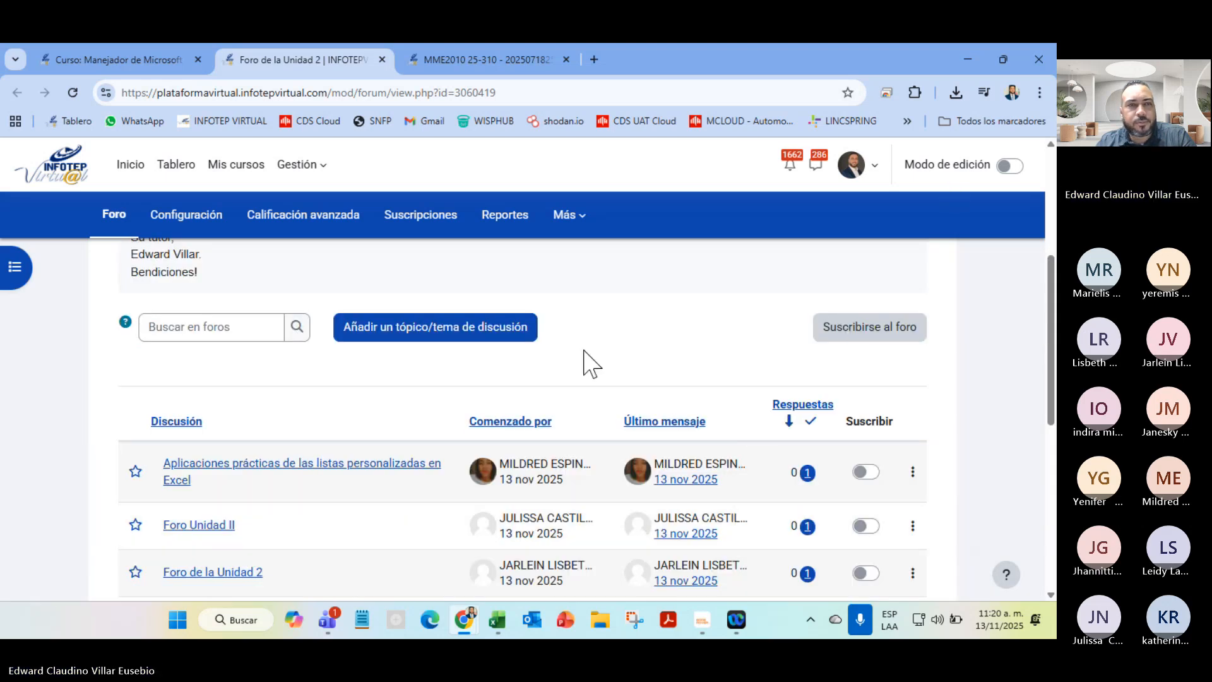
scroll(587, 362, "up", 4)
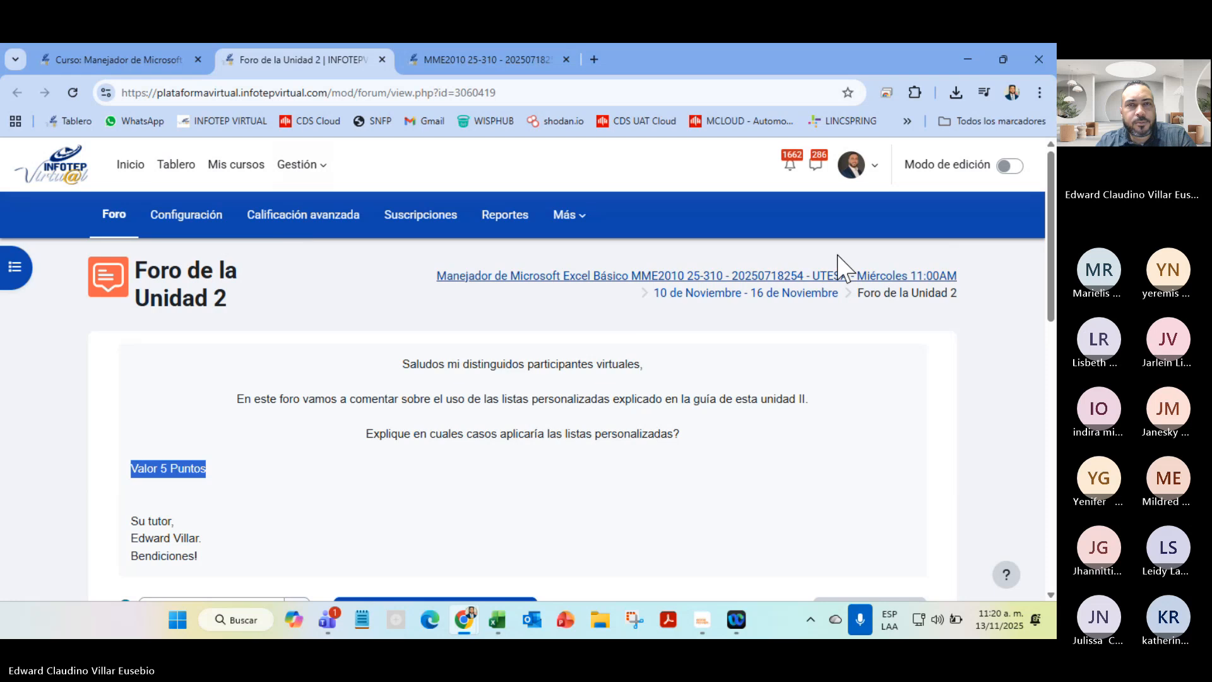
Close the forum and open the 'Video - Formatos de Fuente, Alineación, Números y Fecha' link
left_click(381, 60)
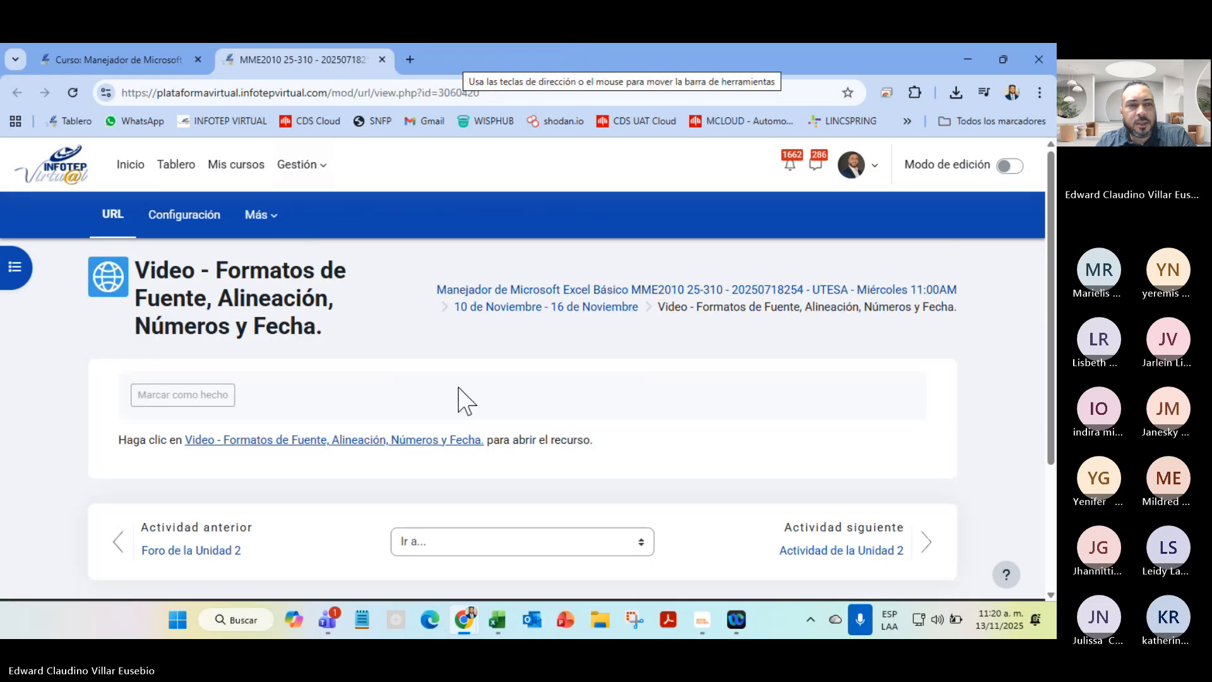
right_click(362, 442)
key("Escape")
left_click(334, 442)
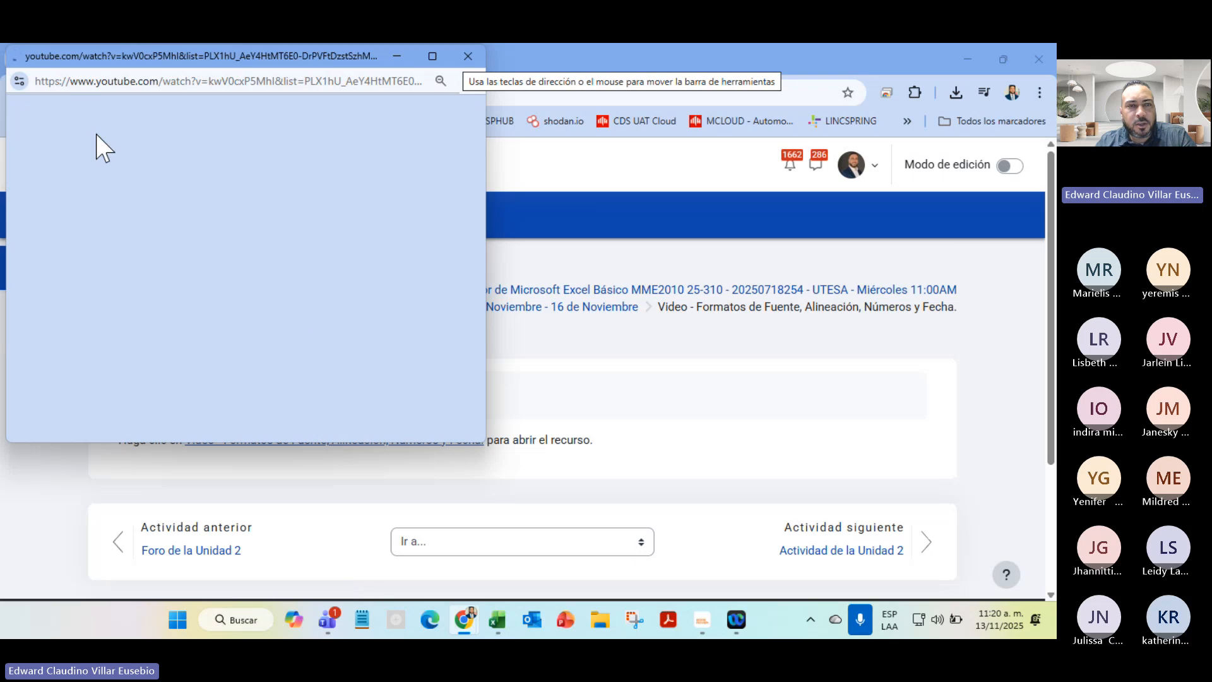
Mute the lesson, sample it at 1:17, 4:44, 6:09, 9:19 and 15:31, then close it
left_click_drag(301, 57, 324, 203)
left_click(103, 530)
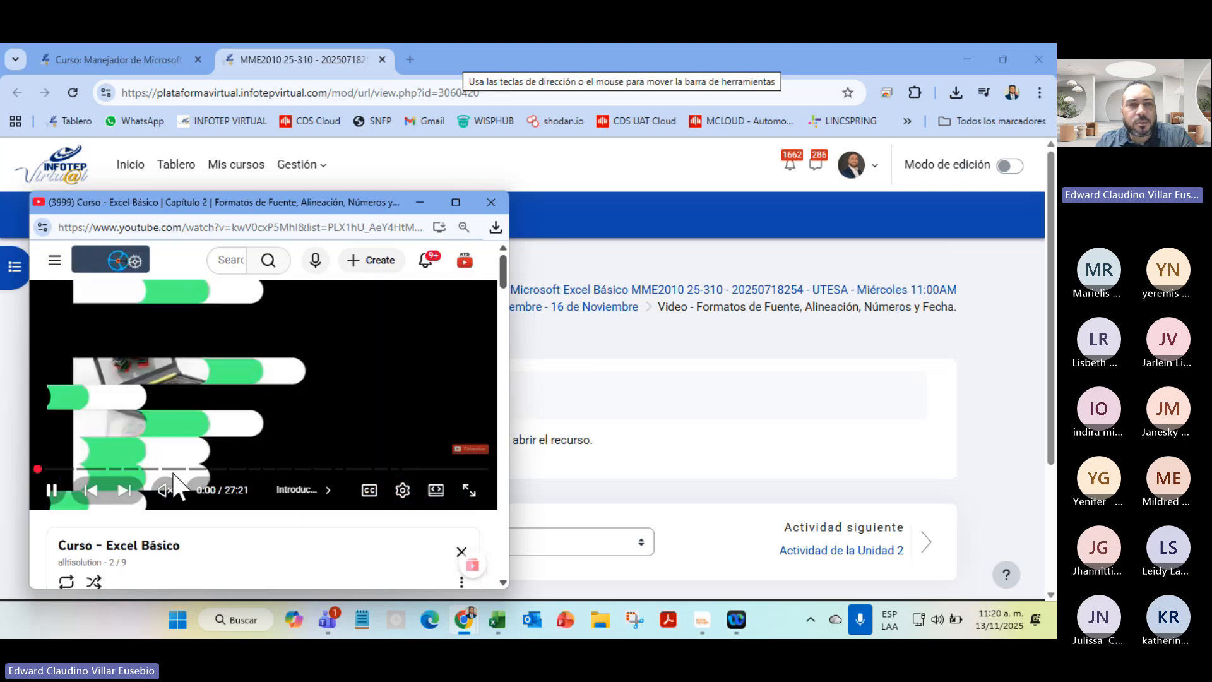
left_click(61, 469)
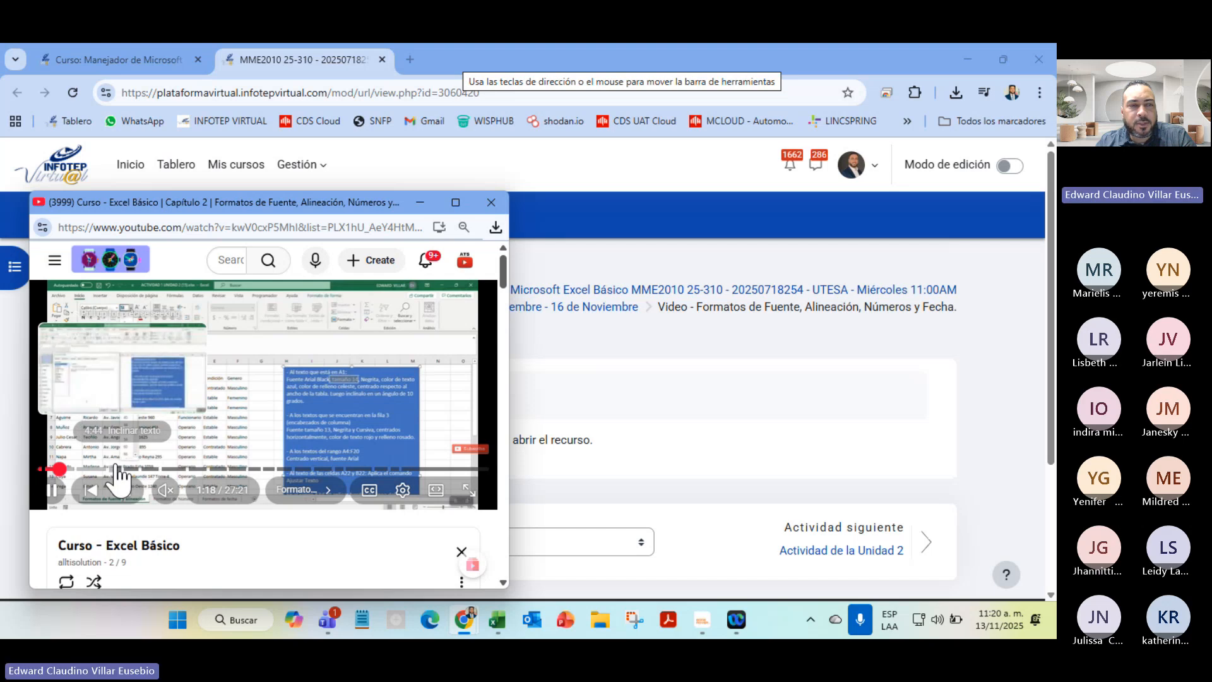
left_click(115, 469)
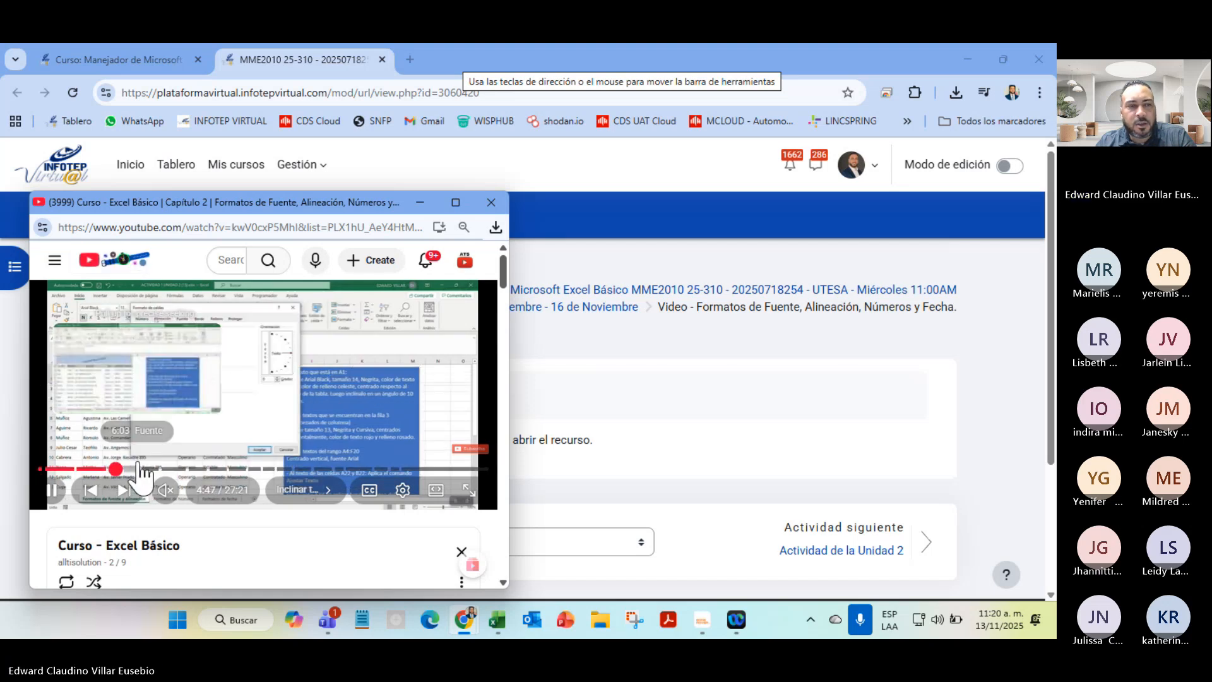
left_click(140, 470)
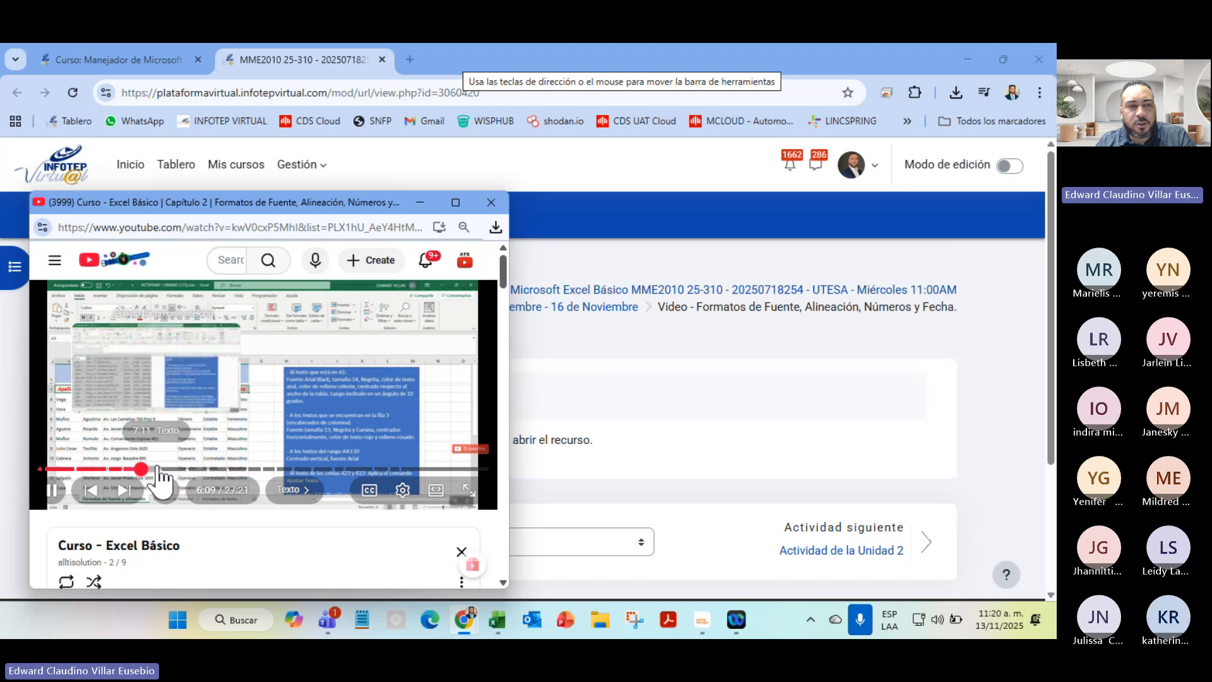
left_click(192, 469)
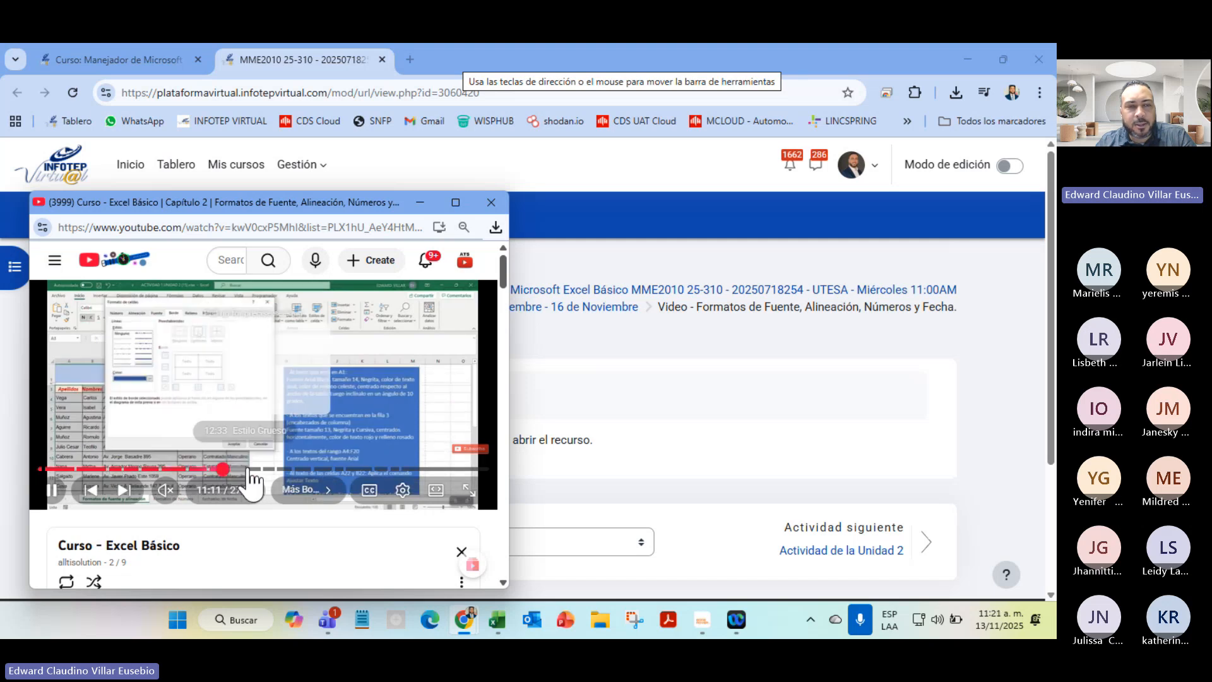
left_click(299, 469)
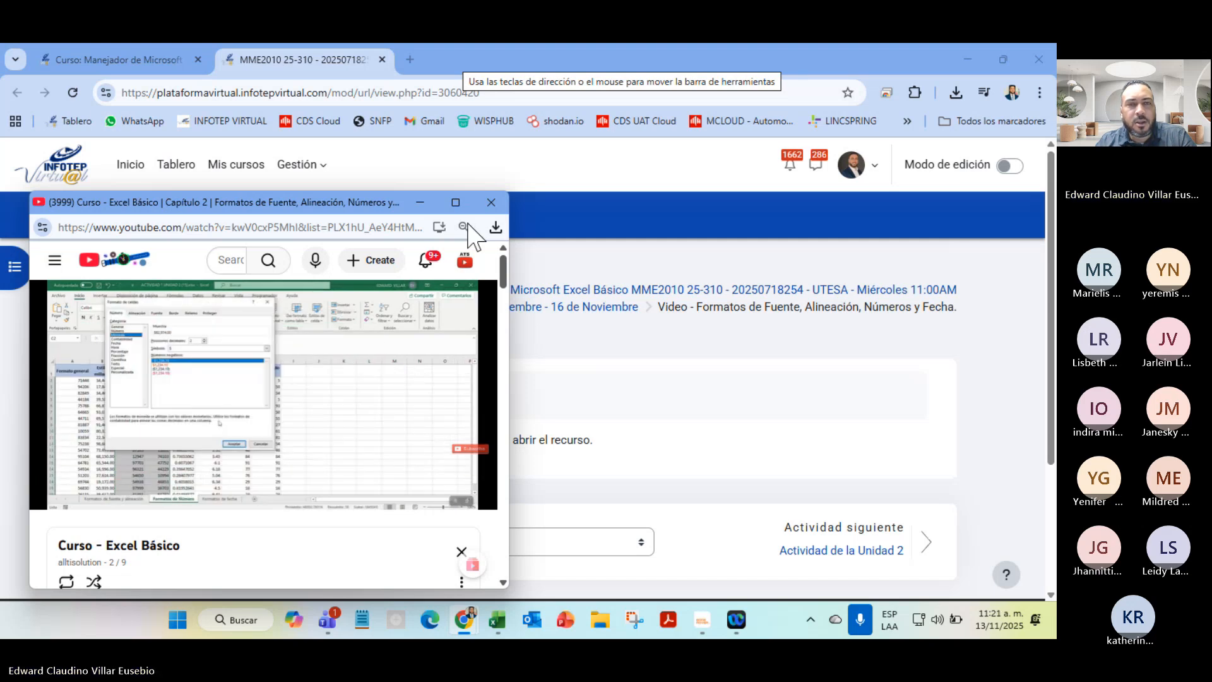
left_click(491, 203)
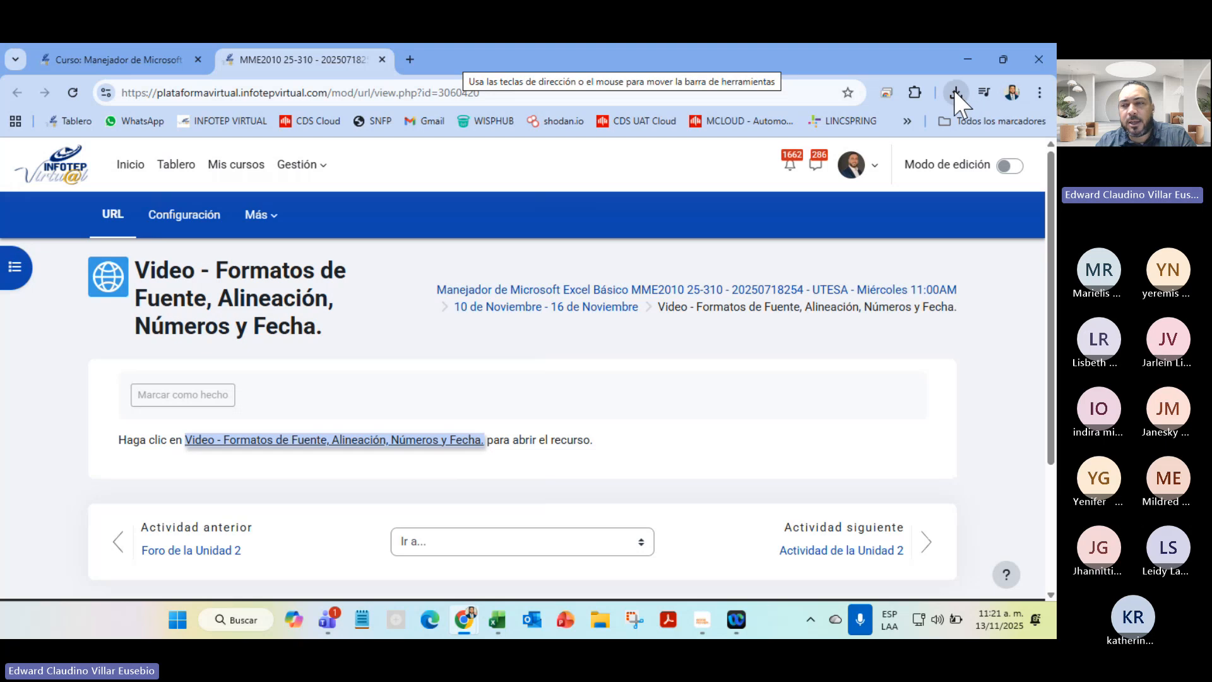
left_click(955, 92)
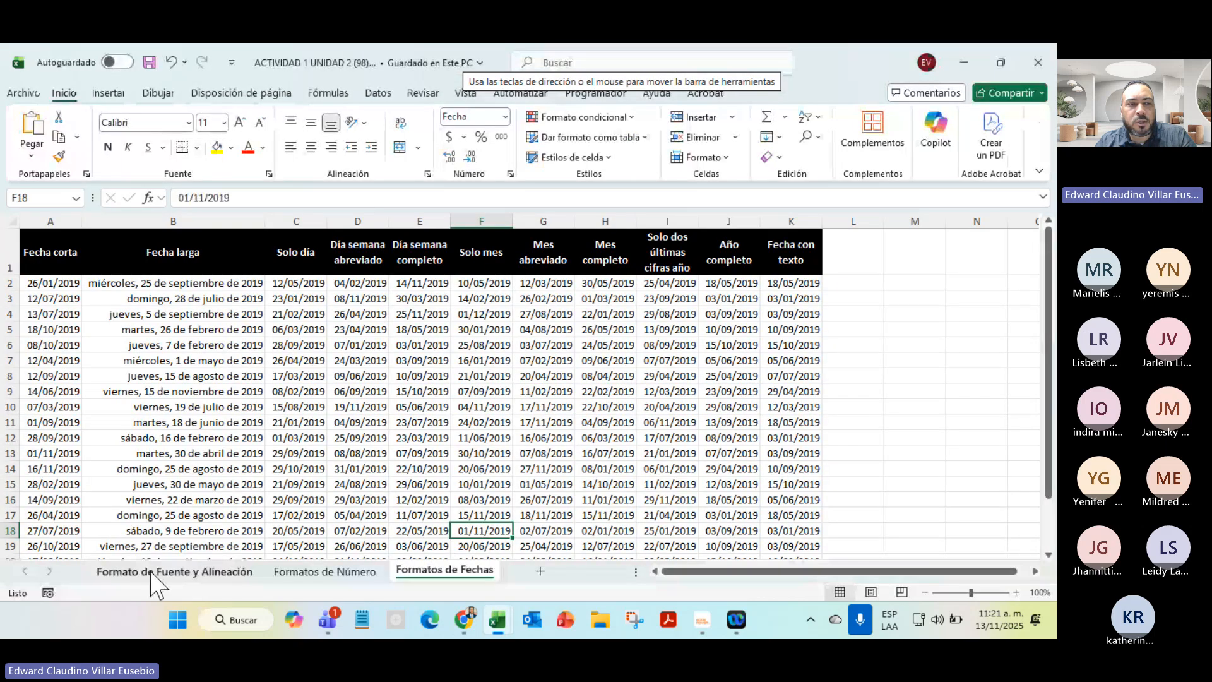
Select the staff table on Formato de Fuente y Alineación, then A1:H17 on Formatos de Número
left_click(152, 572)
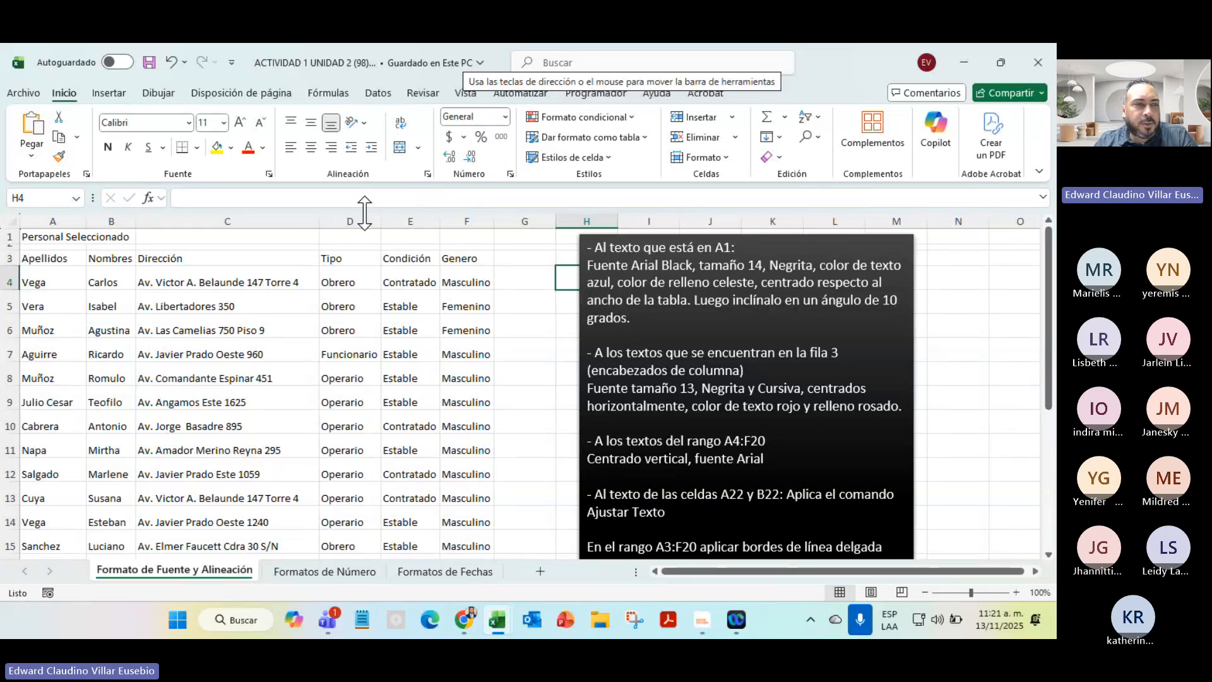
left_click_drag(54, 238, 464, 565)
left_click(721, 364)
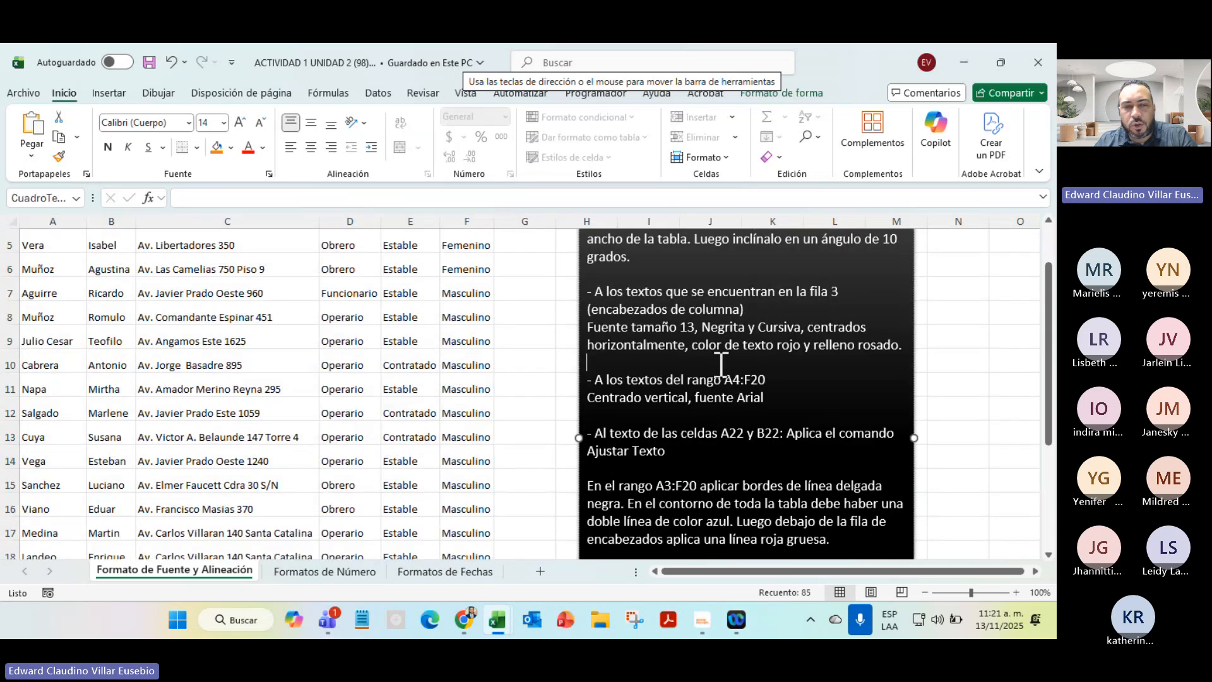
left_click(325, 572)
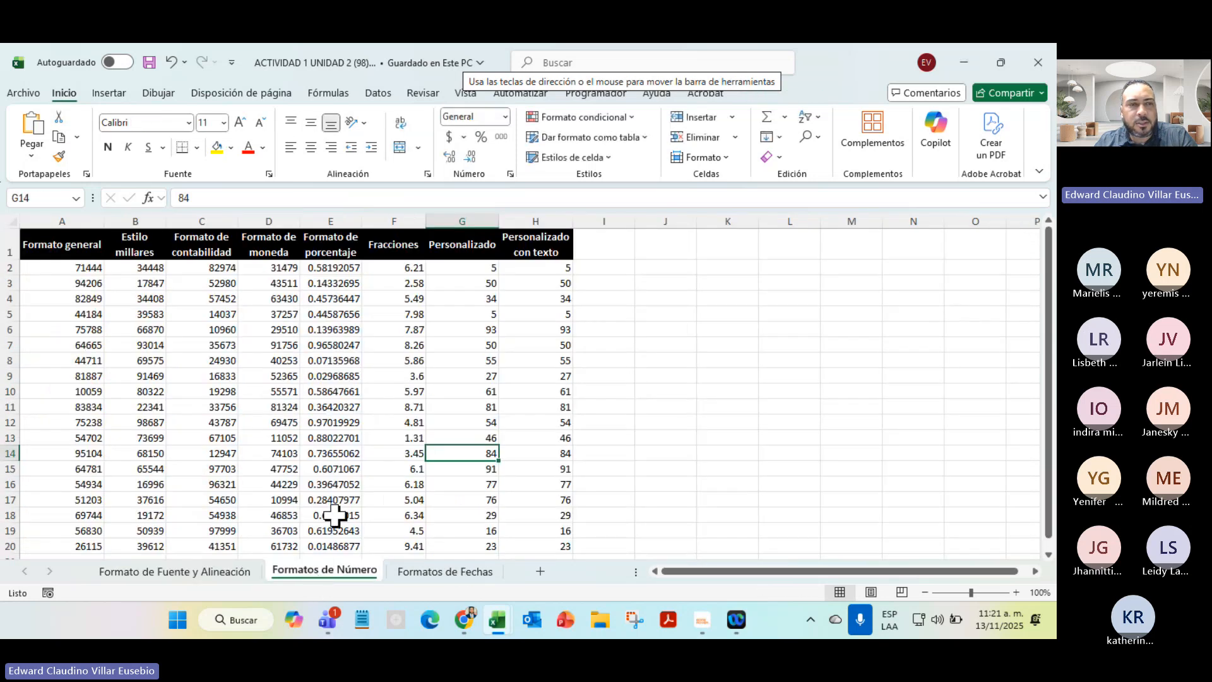
left_click_drag(63, 261, 523, 504)
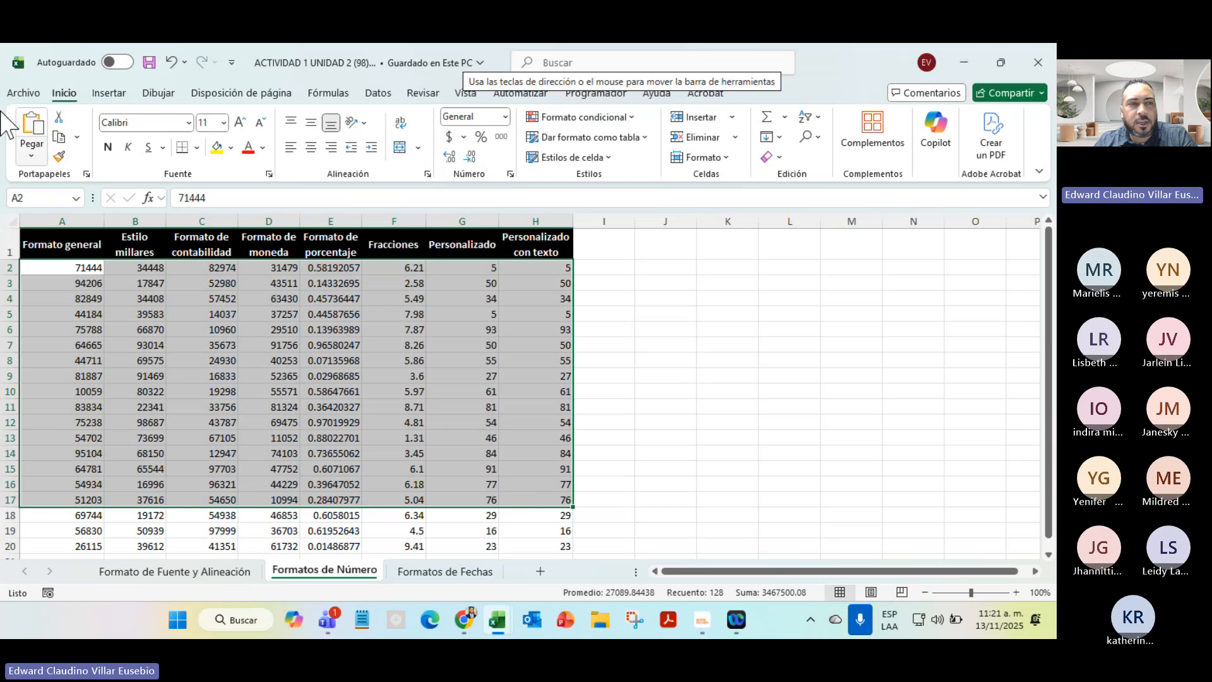
left_click_drag(43, 230, 561, 238)
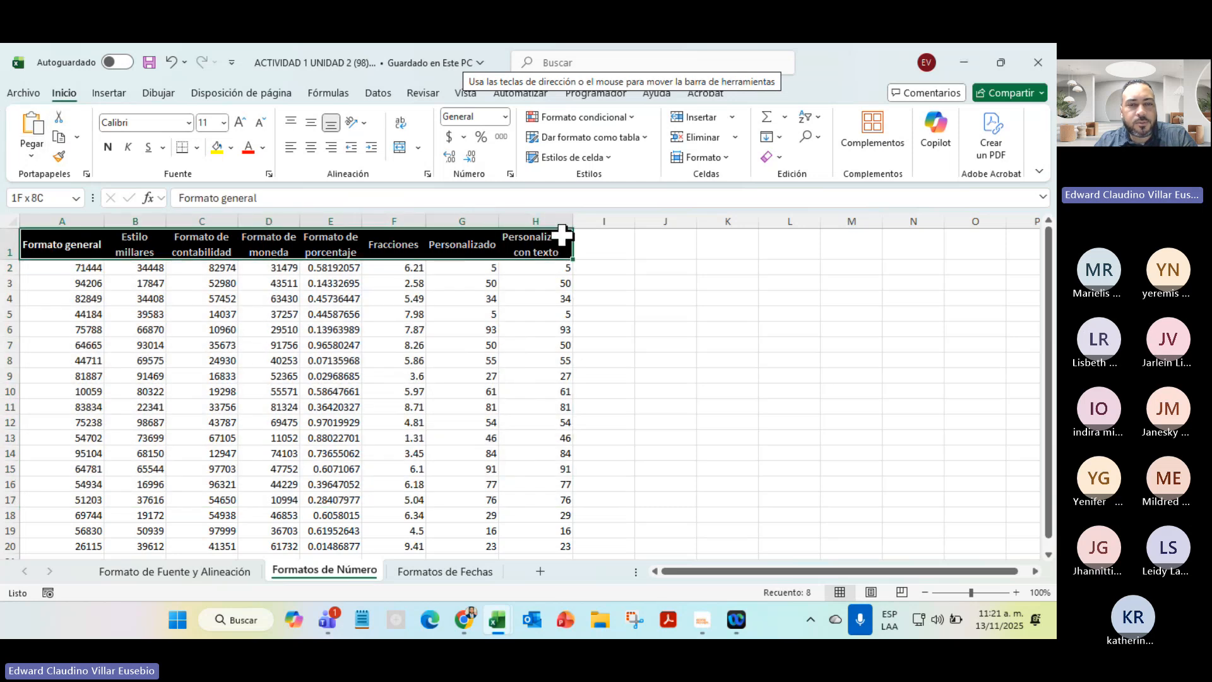
Select the date rows and headers on Formatos de Fechas, then return to Formato de Fuente y Alineación cell A1
left_click(445, 571)
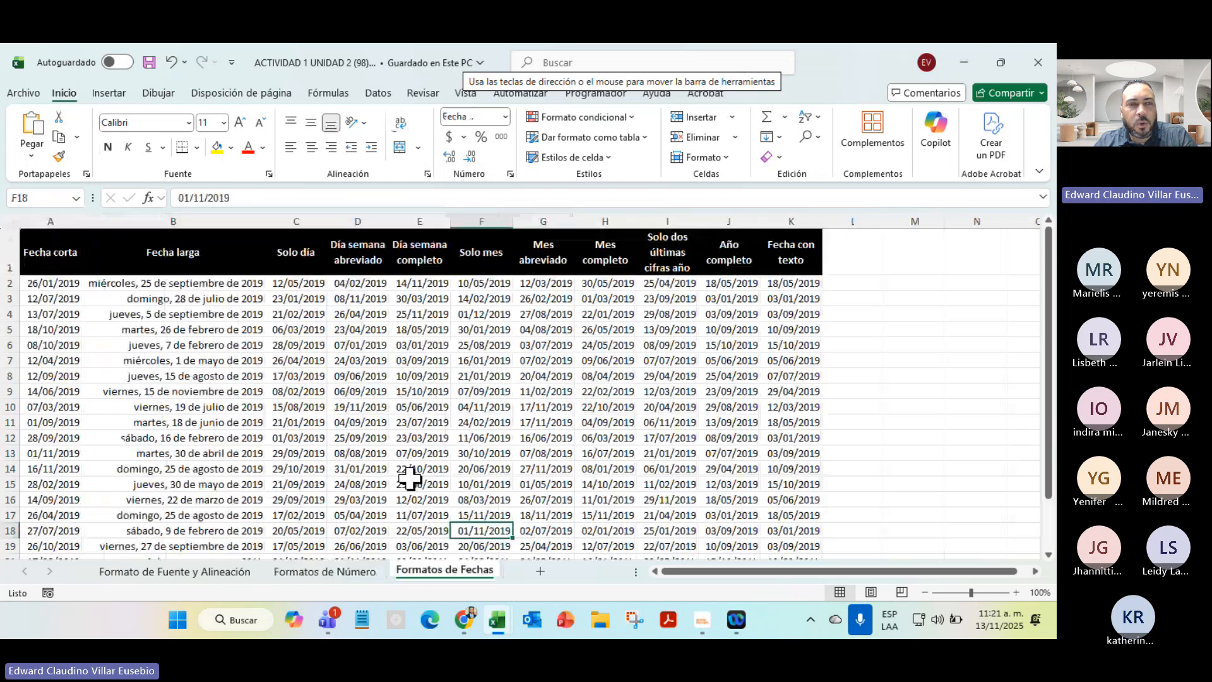
left_click_drag(54, 314, 582, 460)
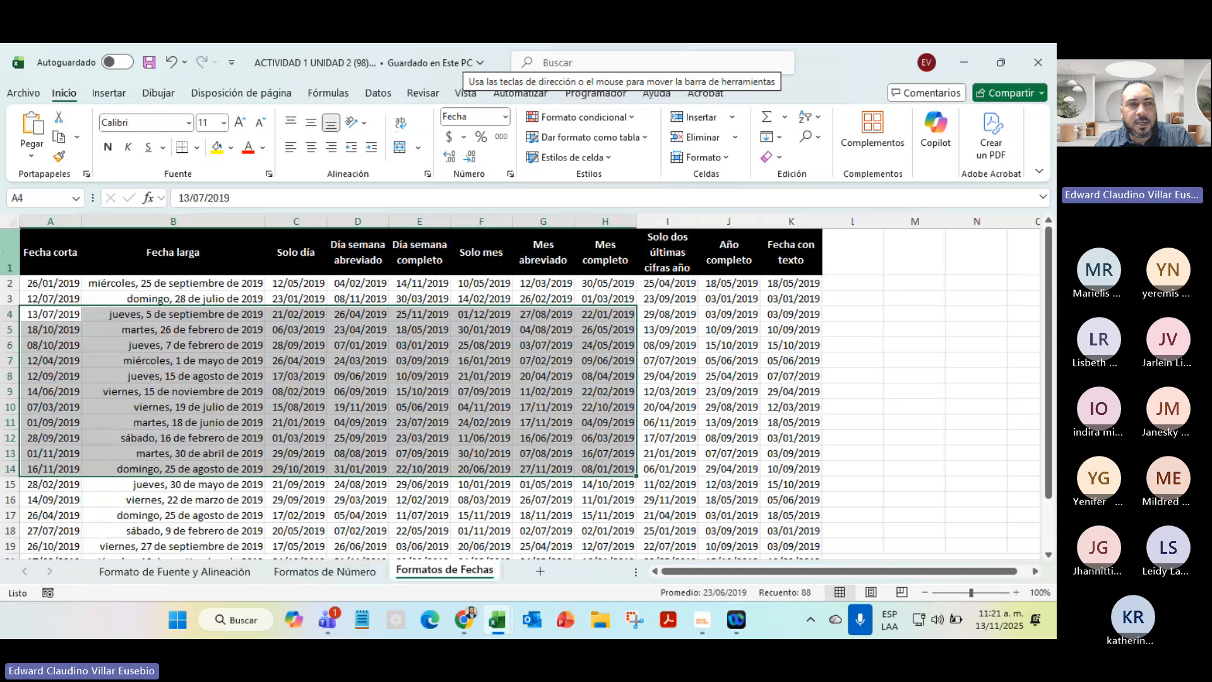
left_click_drag(63, 253, 798, 262)
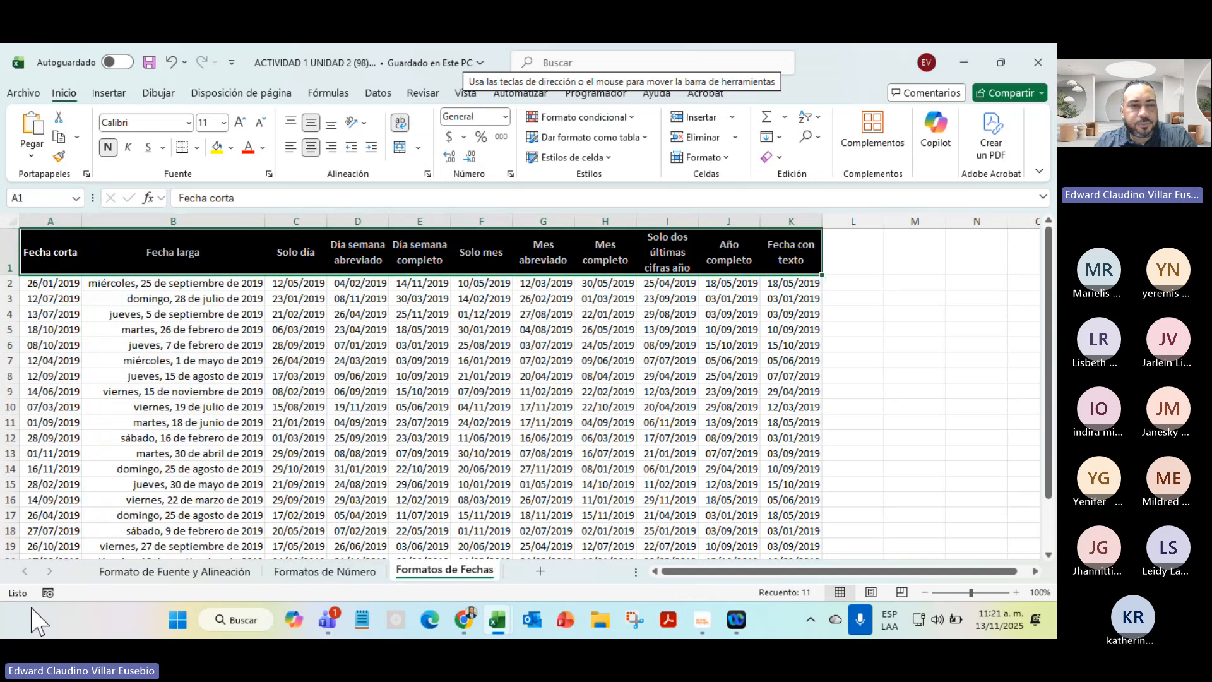
left_click(174, 572)
scroll(664, 426, "up", 1)
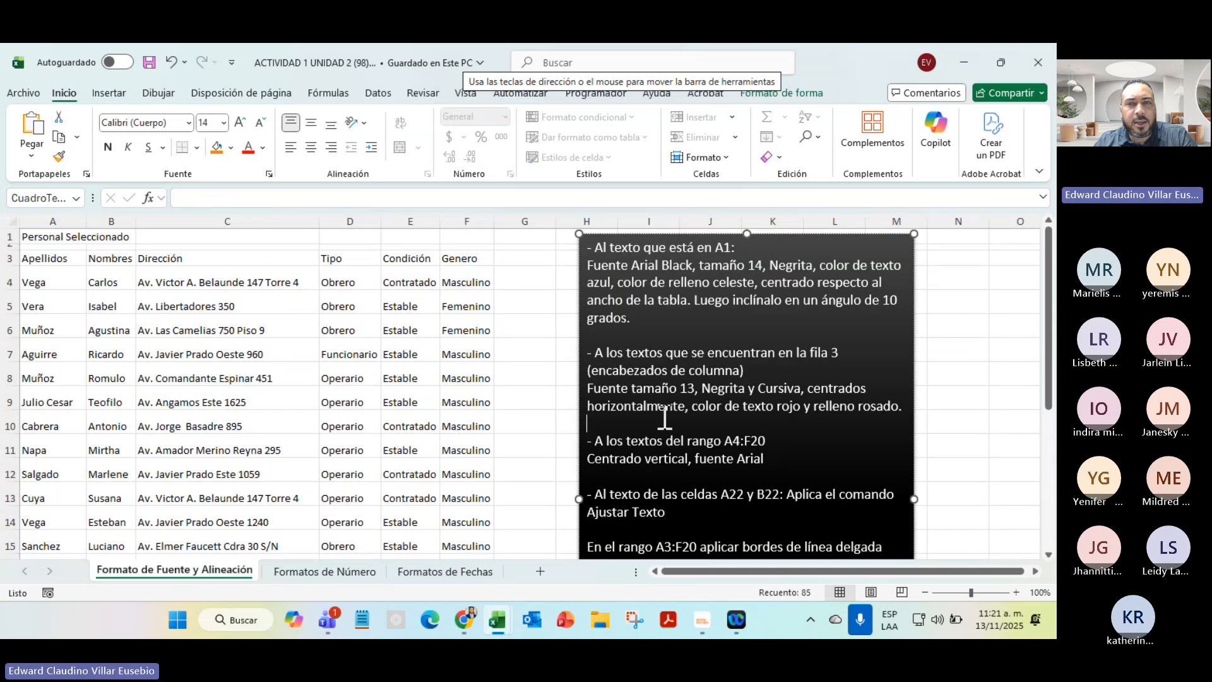
left_click(972, 228)
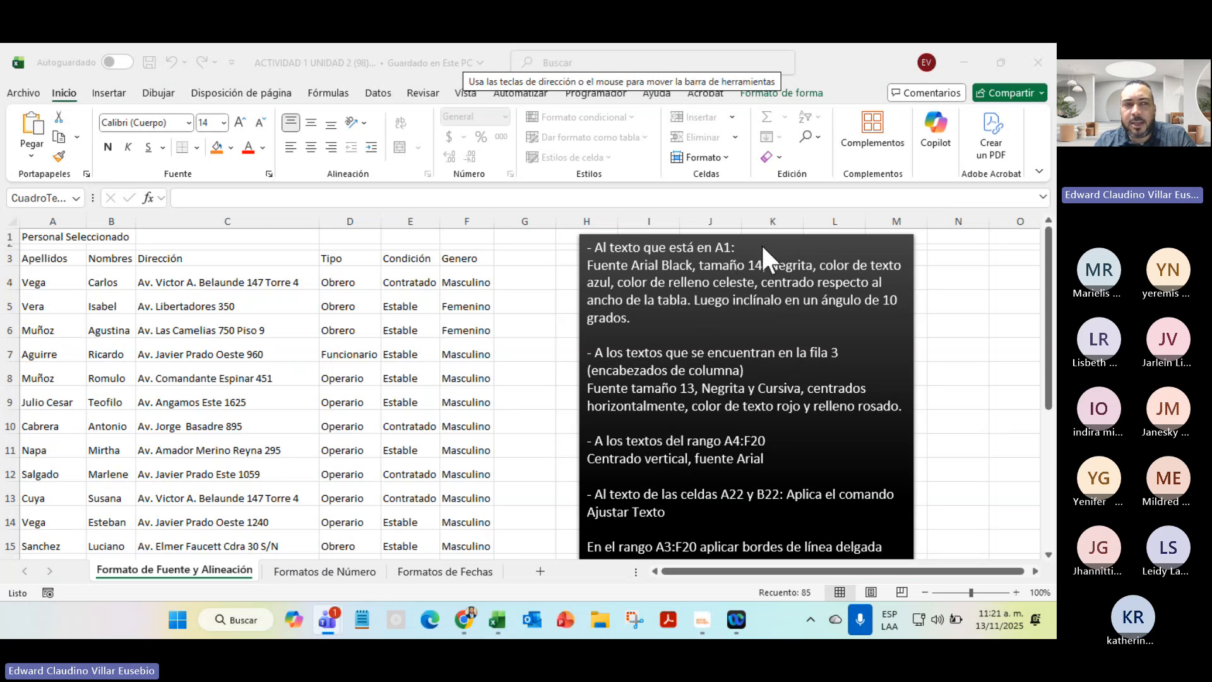
left_click(40, 236)
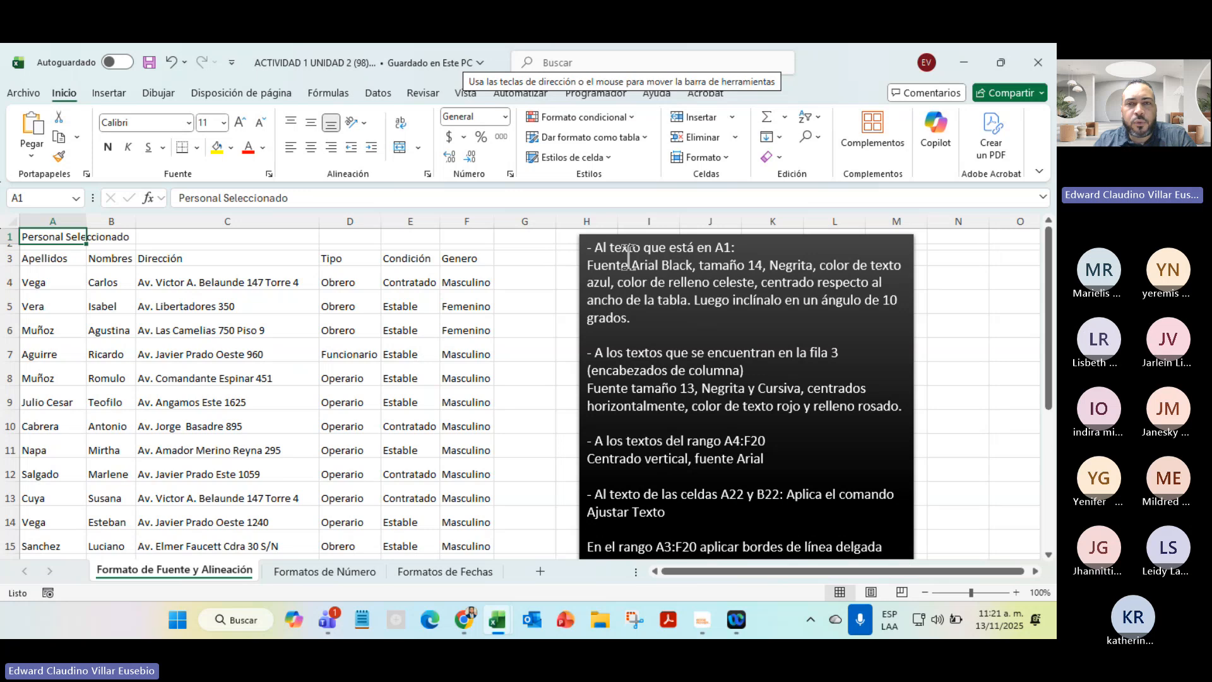
Make the A1 title bold Arial Black at size 14
left_click(190, 122)
scroll(183, 411, "down", 6)
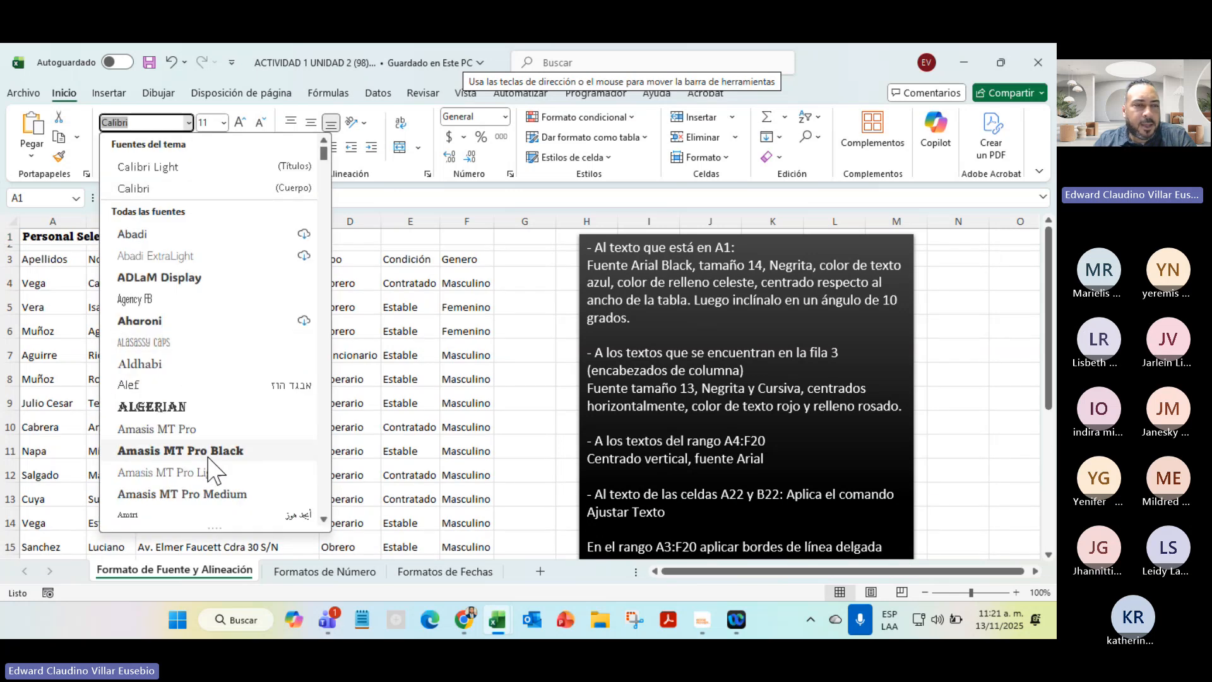
scroll(208, 456, "down", 3)
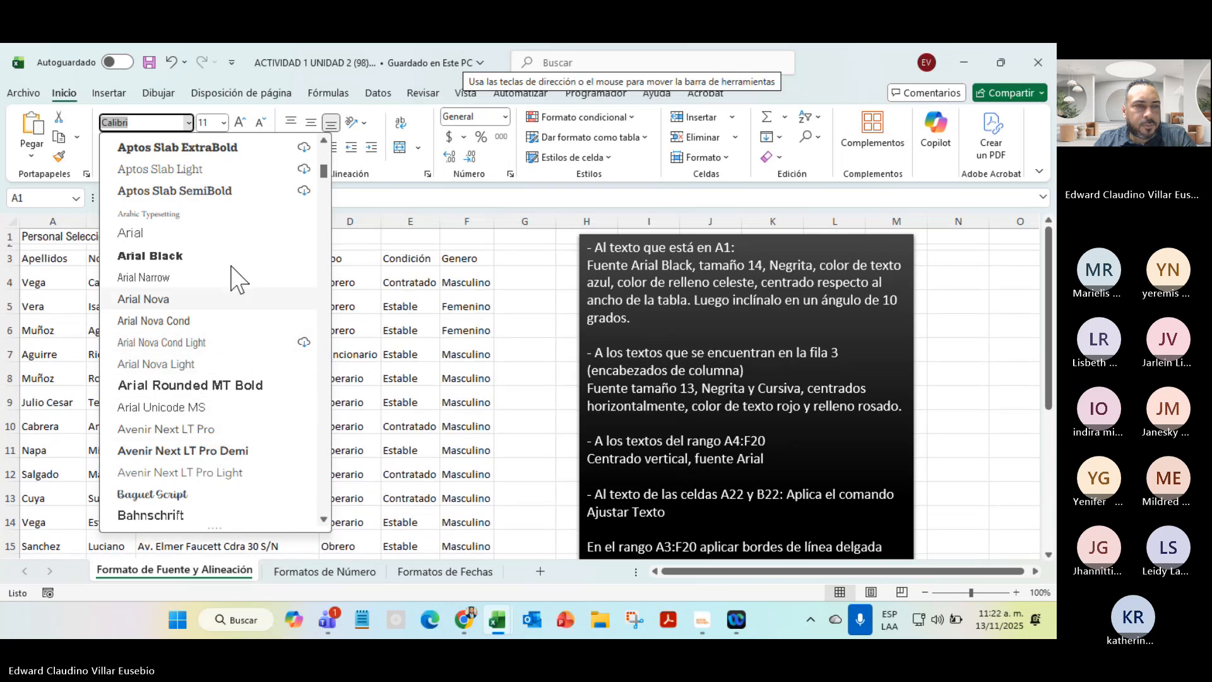
left_click(184, 260)
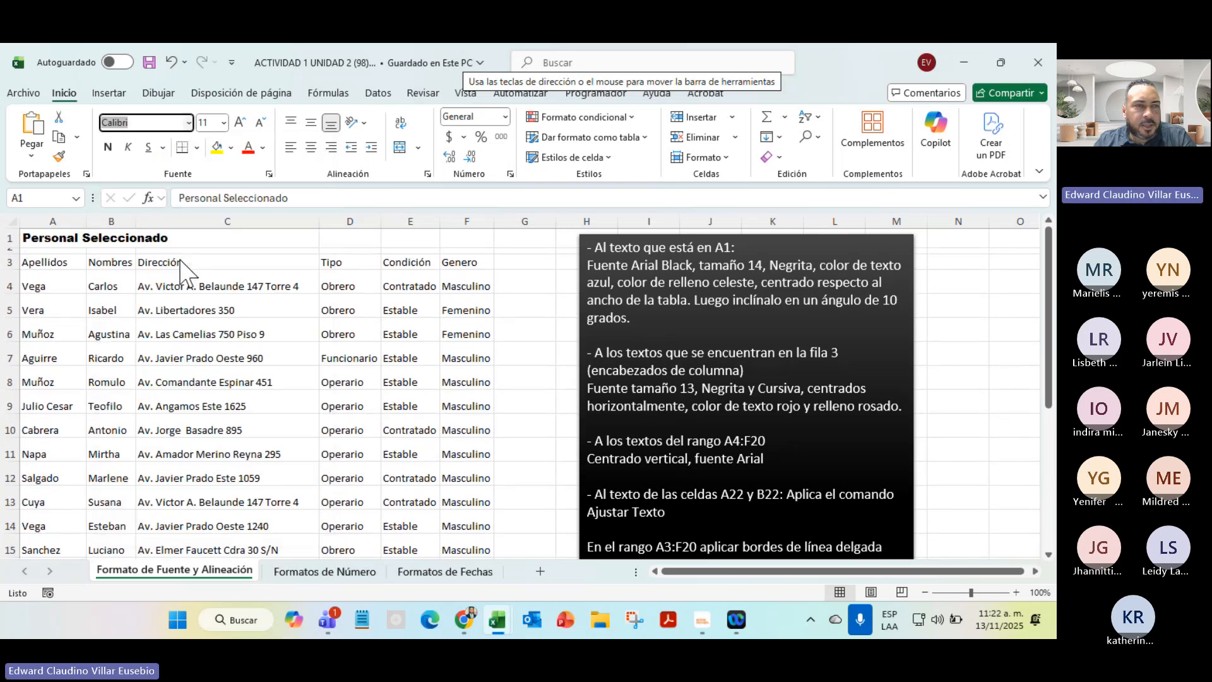
left_click(224, 124)
left_click(213, 232)
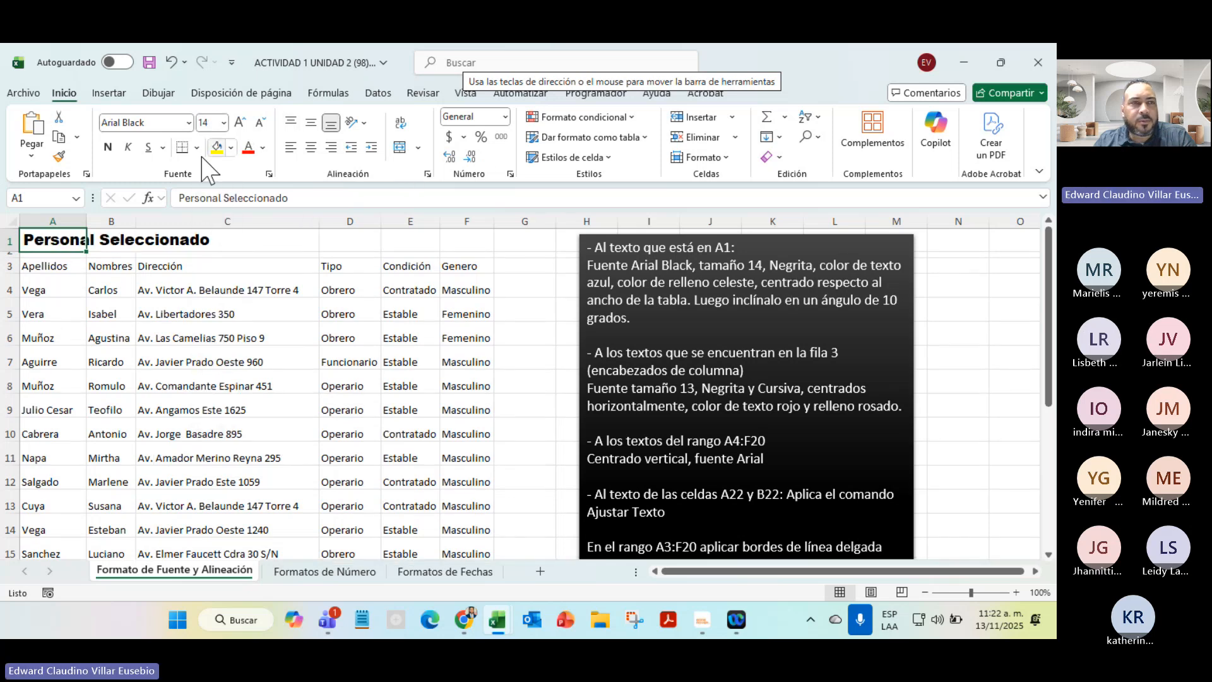
left_click(107, 150)
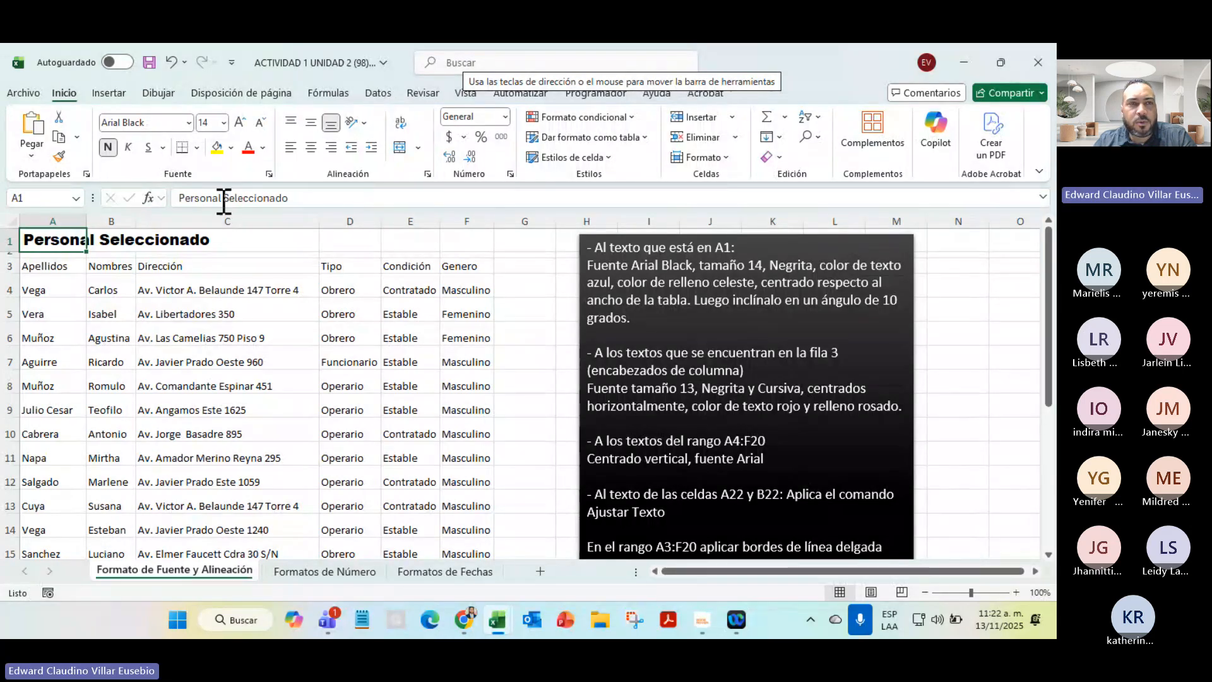
Give the A1 title blue font colour and a light blue fill
left_click(262, 149)
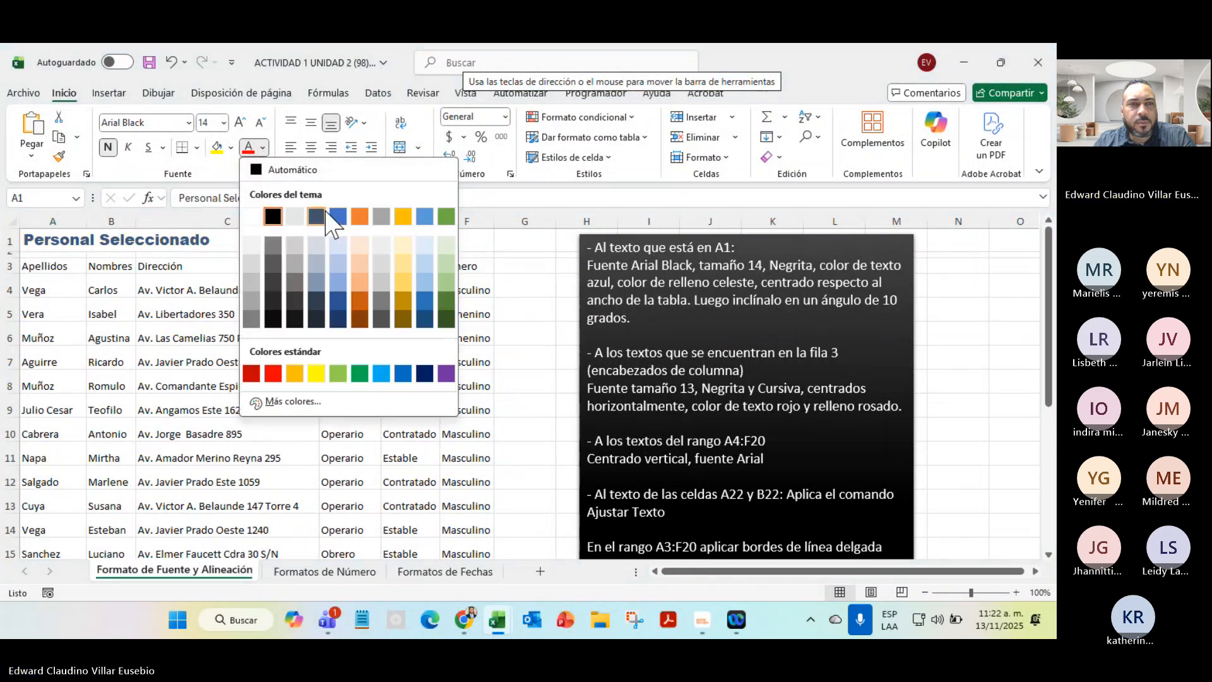
left_click(404, 374)
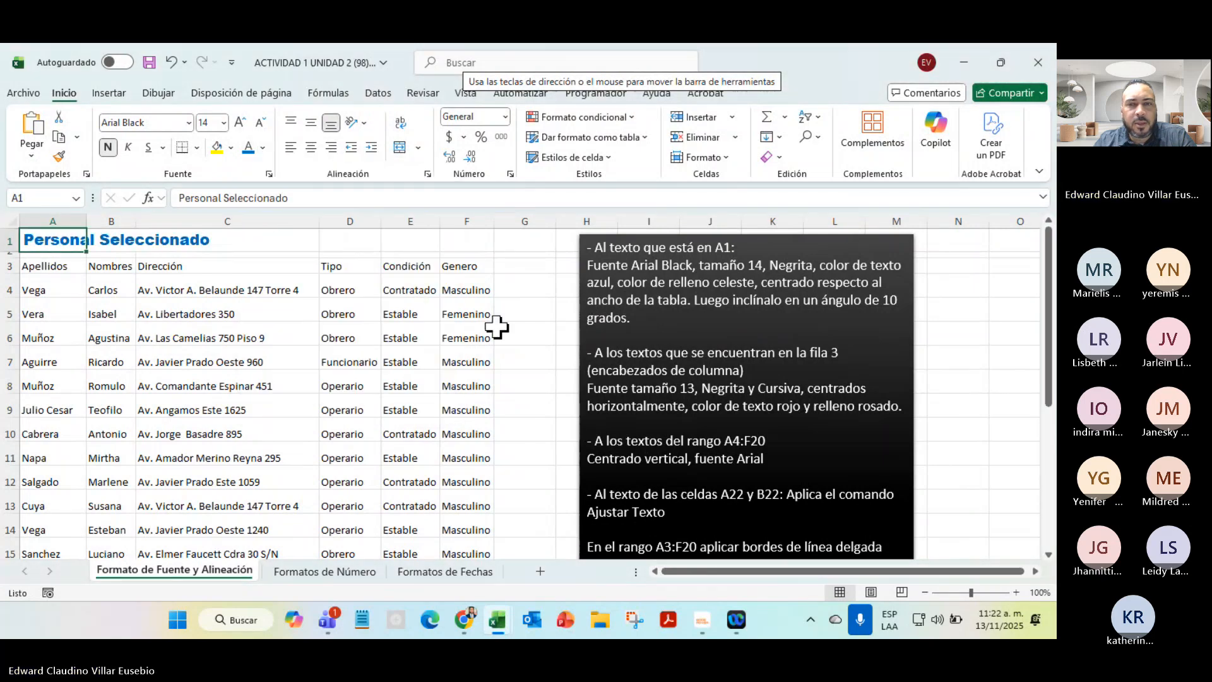
left_click(231, 147)
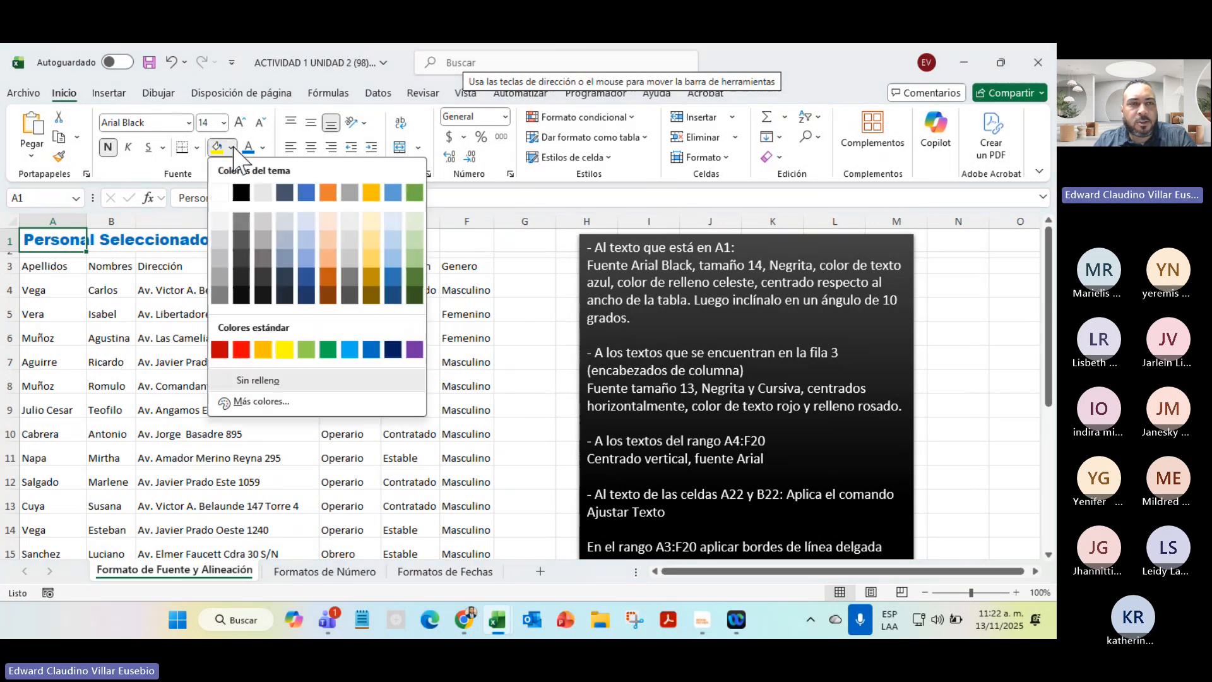
left_click(307, 229)
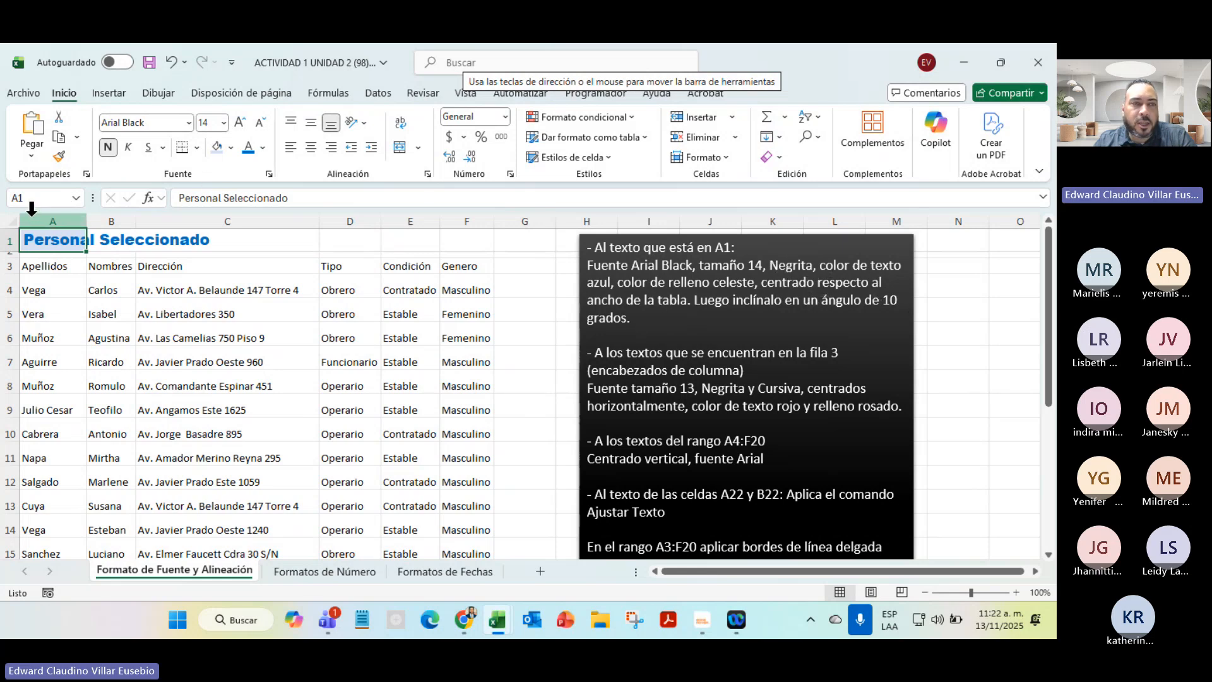
Try centre and right alignment on the Dirección header C3, then merge and centre A1:F1
left_click(168, 265)
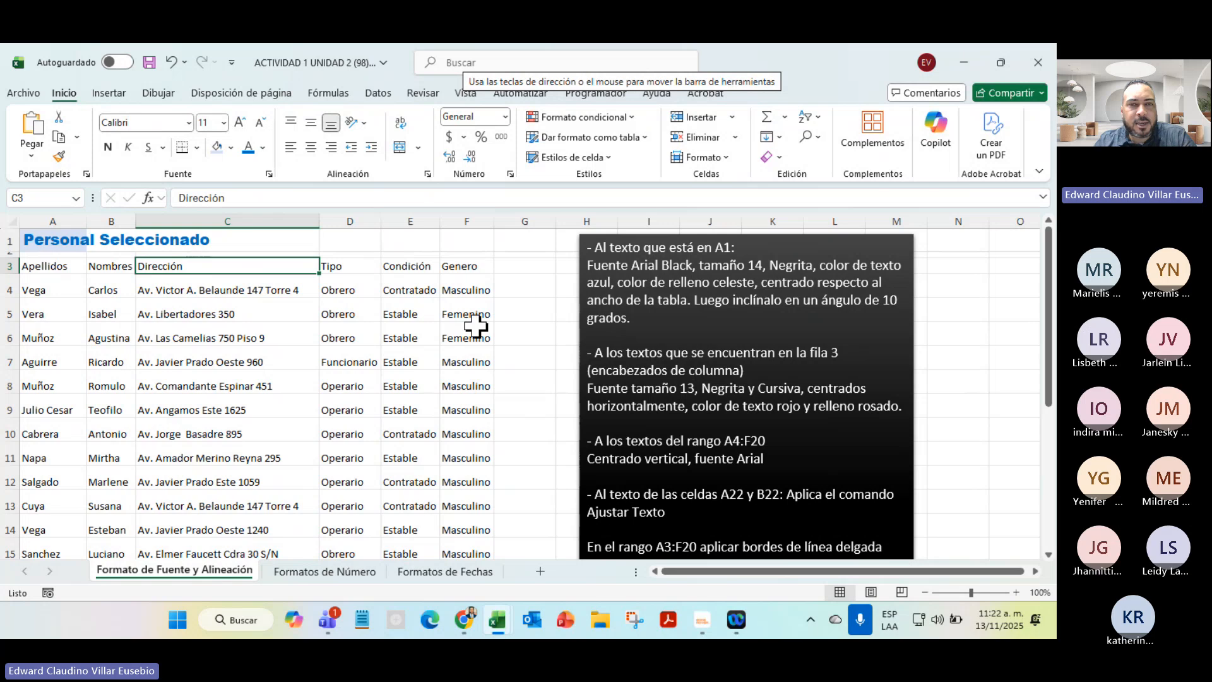
left_click(310, 147)
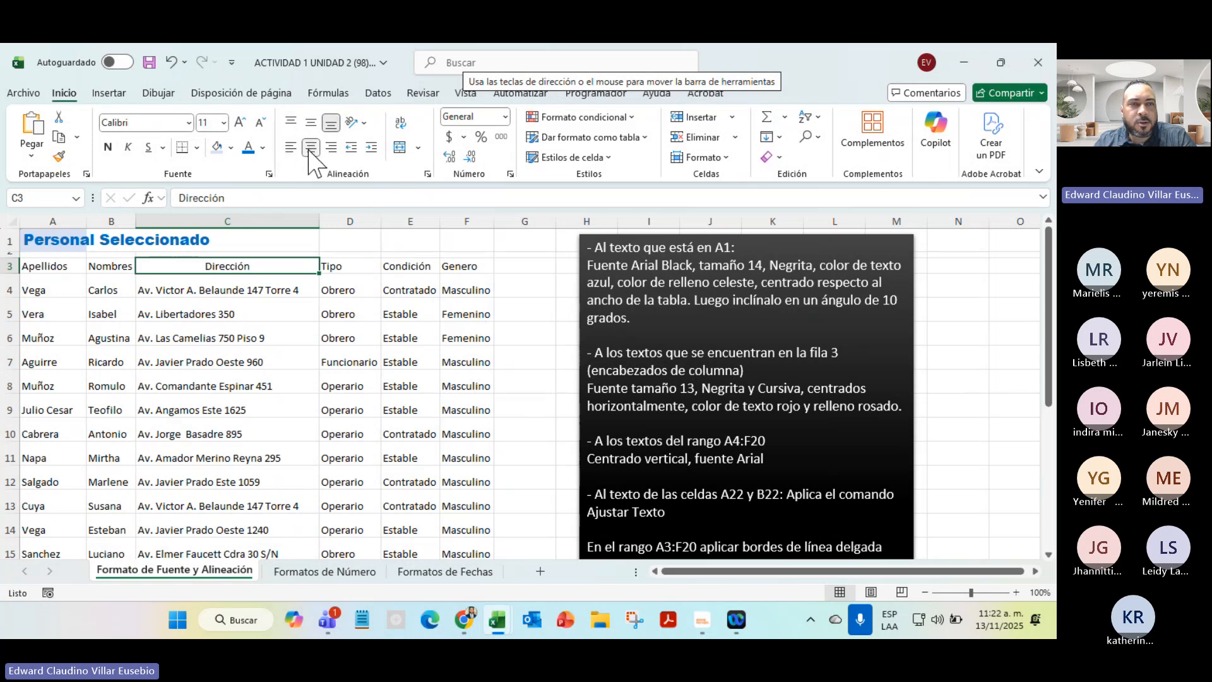
left_click(331, 147)
left_click(313, 147)
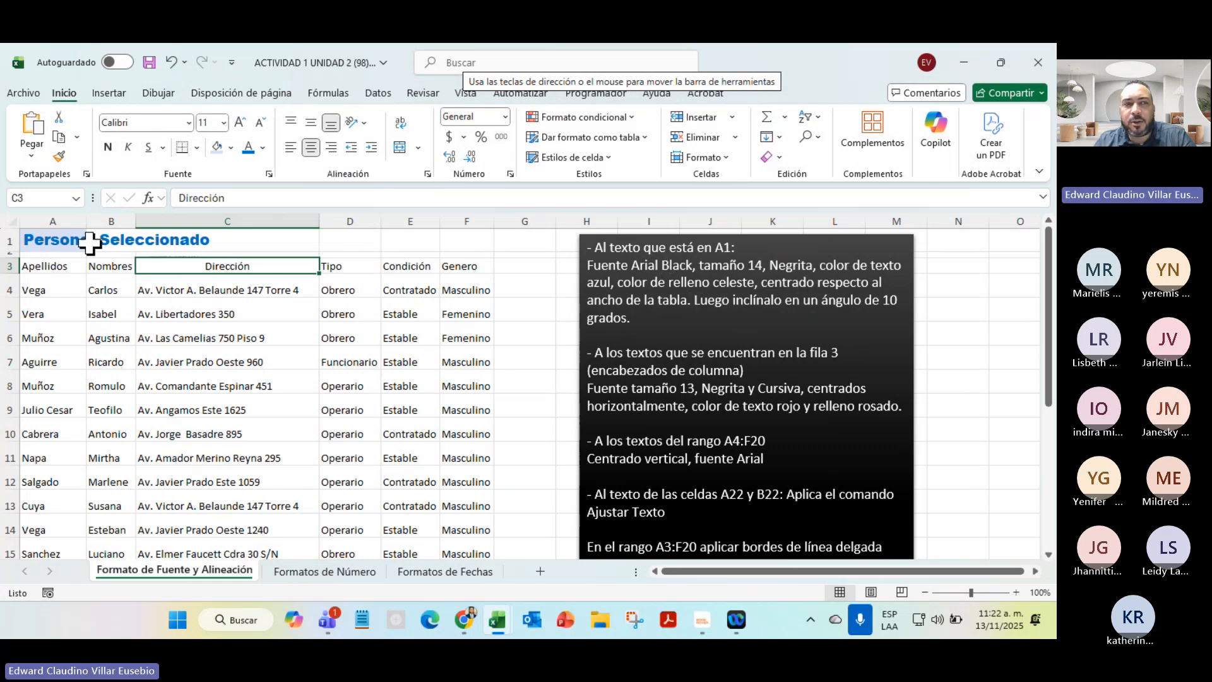
left_click_drag(47, 244, 460, 236)
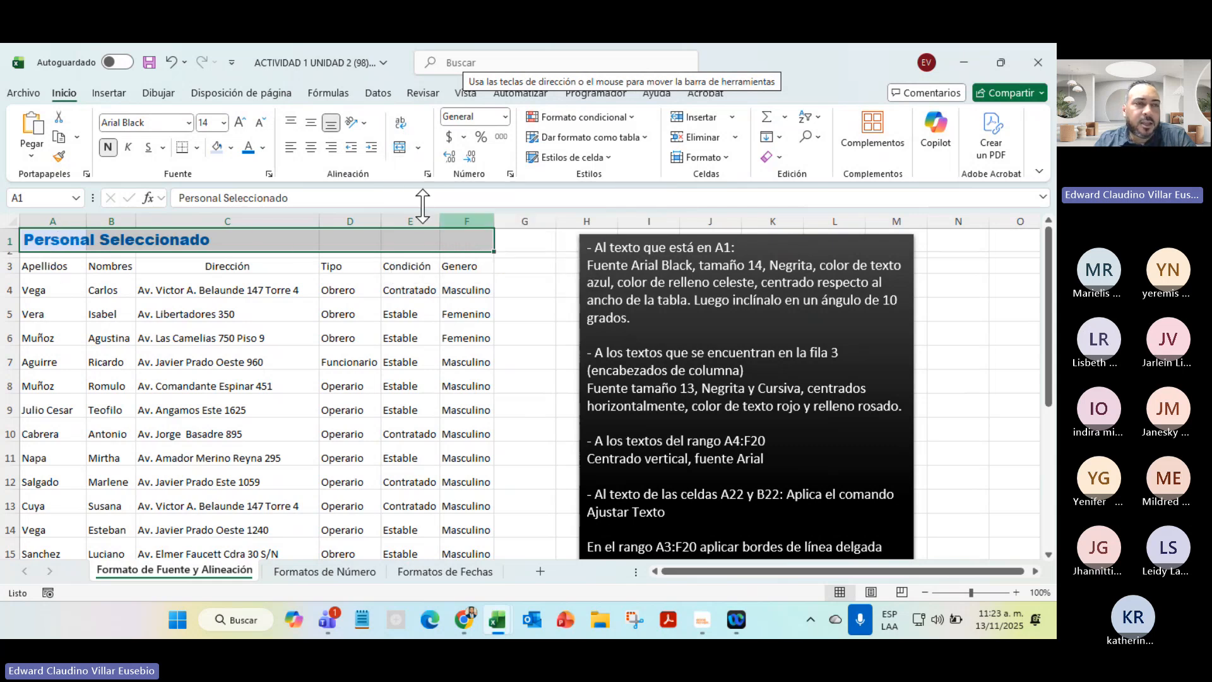
left_click(399, 148)
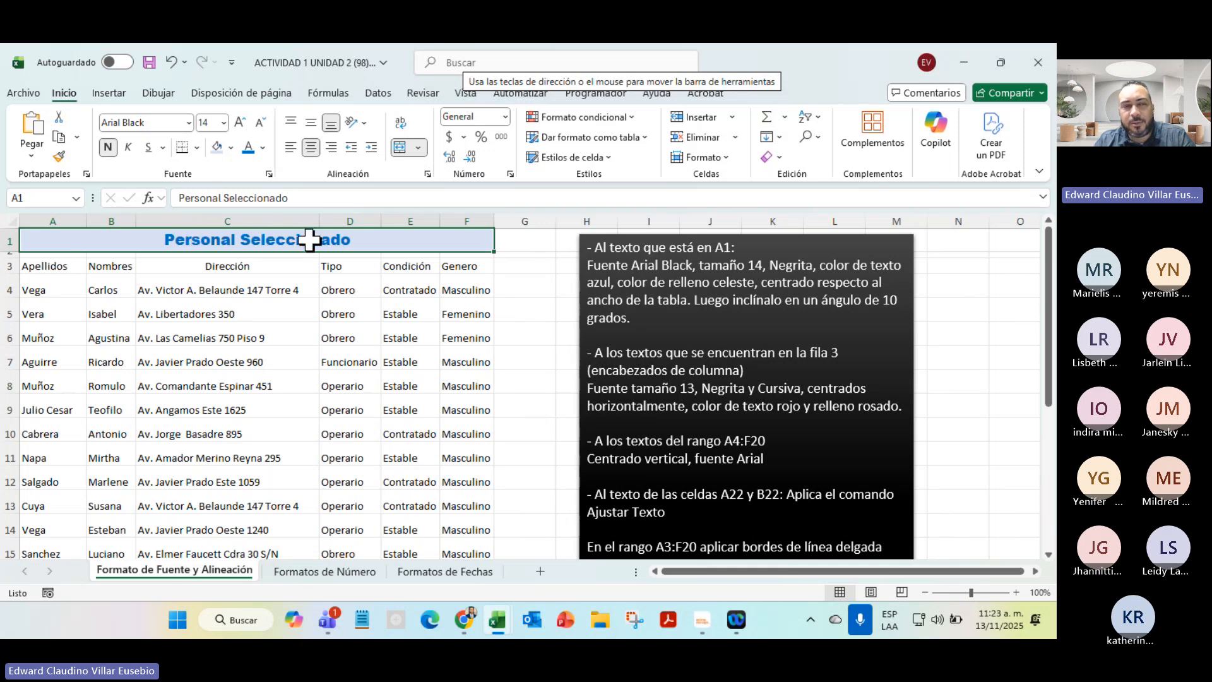
Cycle the Dirección header through left, centre and right alignment, leaving it left-aligned
left_click(177, 270)
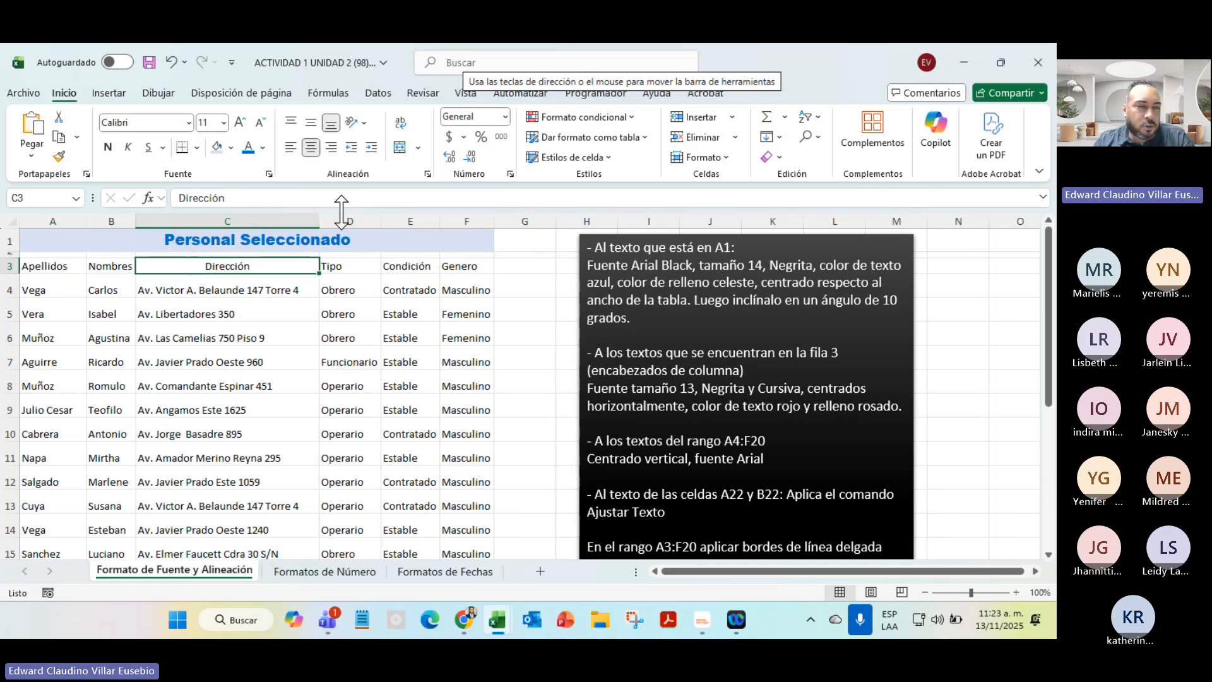
left_click(291, 147)
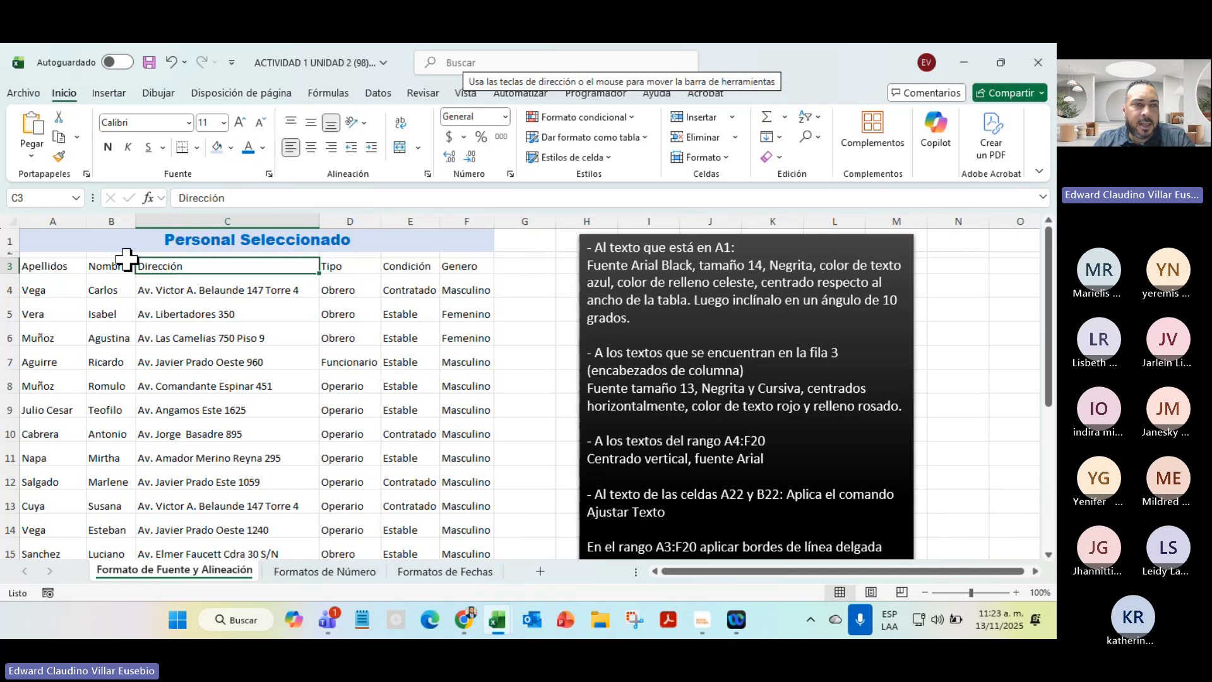
left_click(311, 148)
left_click(333, 147)
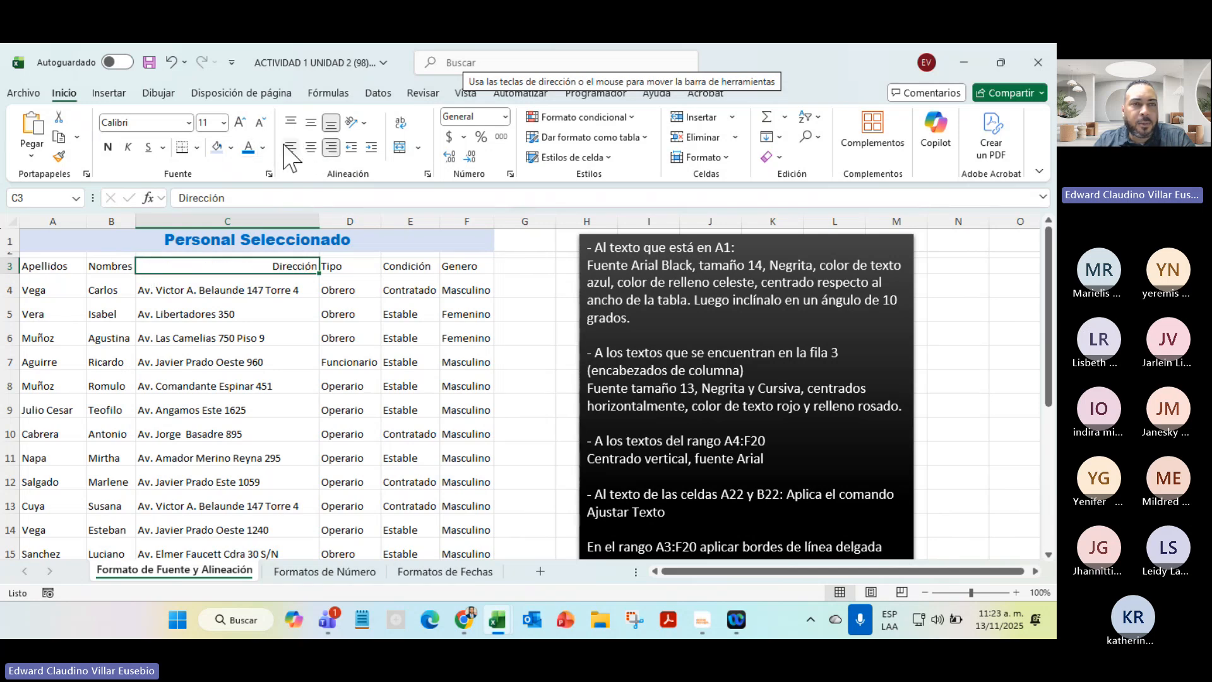
left_click(290, 147)
Raise row 3 to about 48.75, try top/middle/bottom for Dirección, then autofit and left-align
left_click_drag(19, 278, 19, 312)
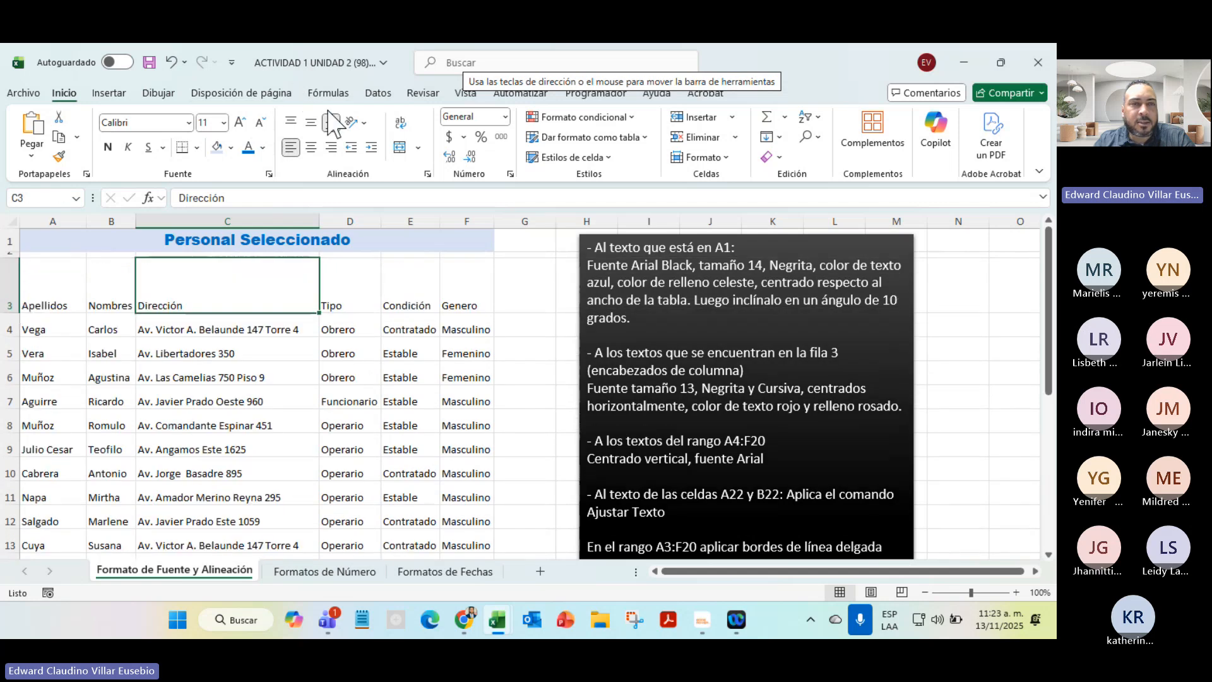
left_click(311, 147)
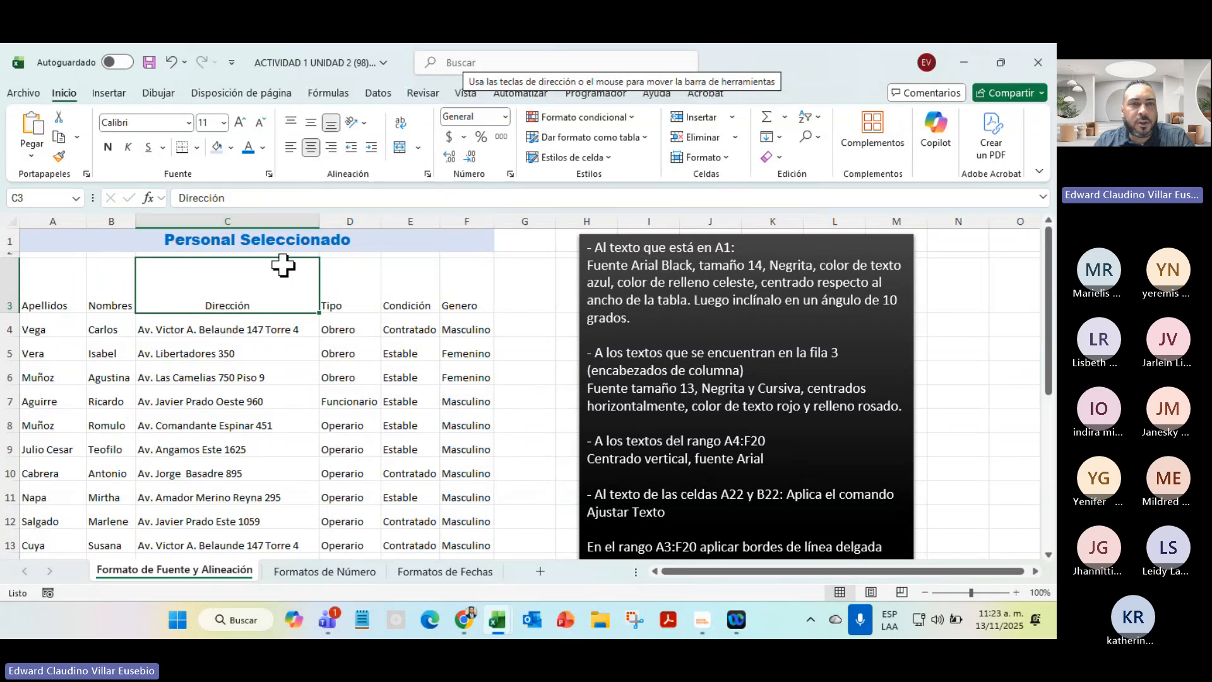
left_click(311, 122)
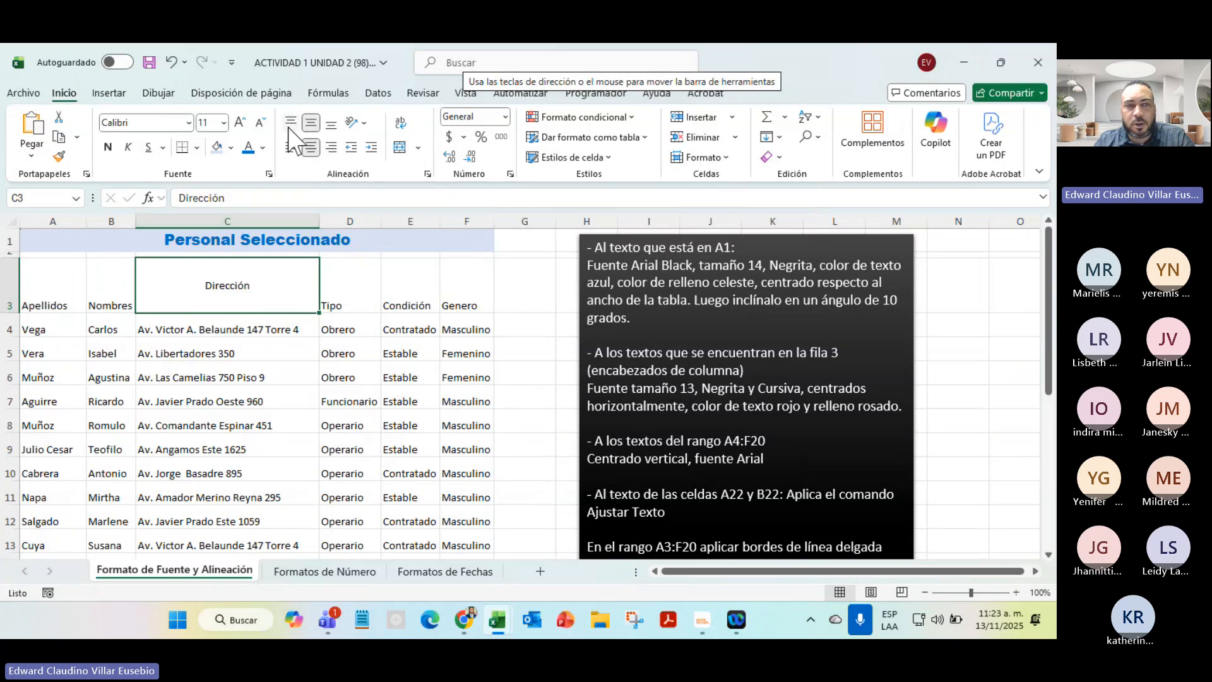
left_click(290, 122)
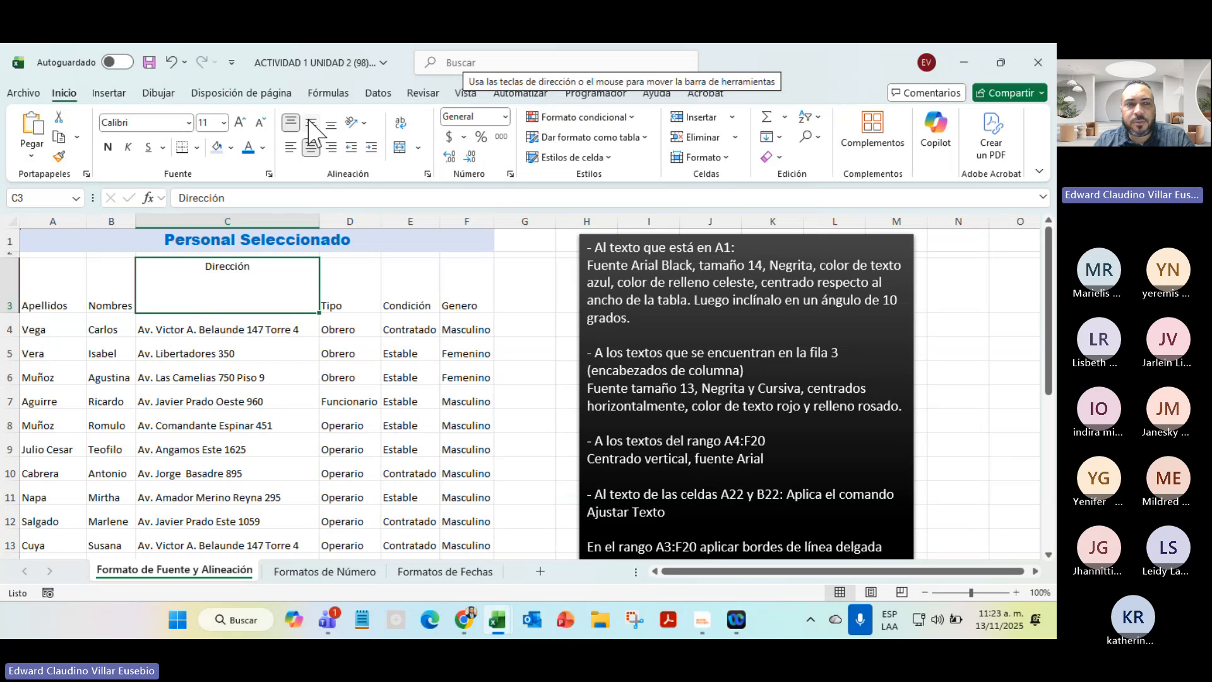
left_click(311, 123)
left_click(331, 123)
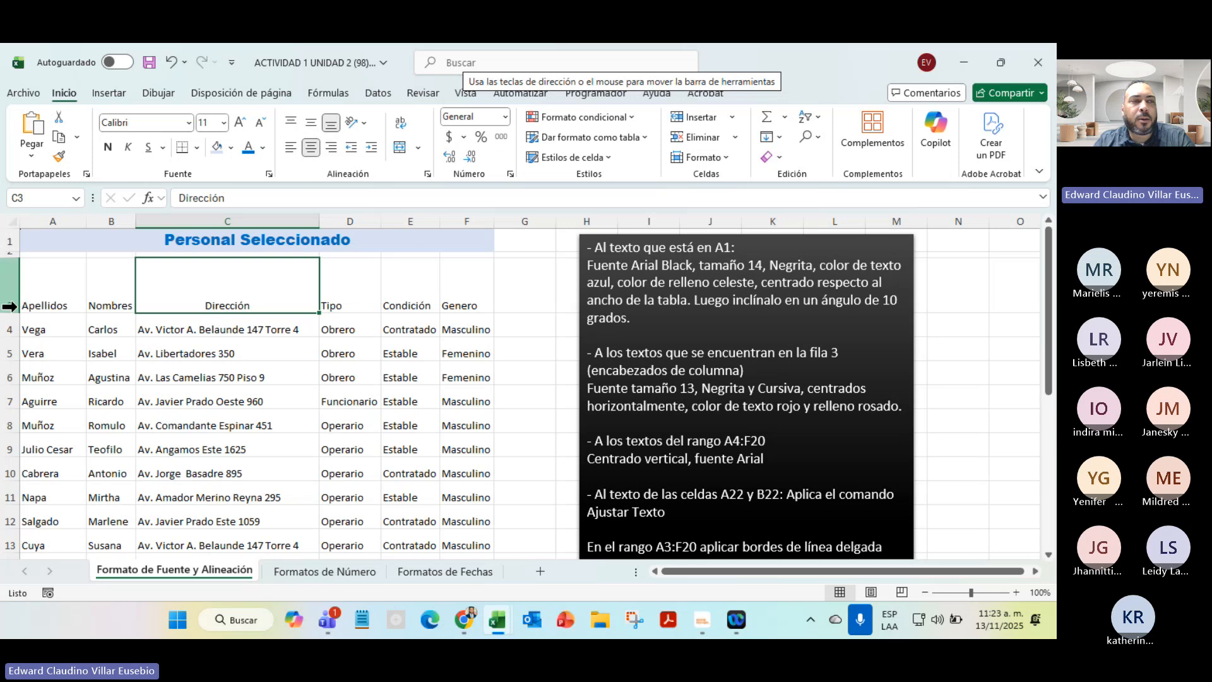
double_click(18, 312)
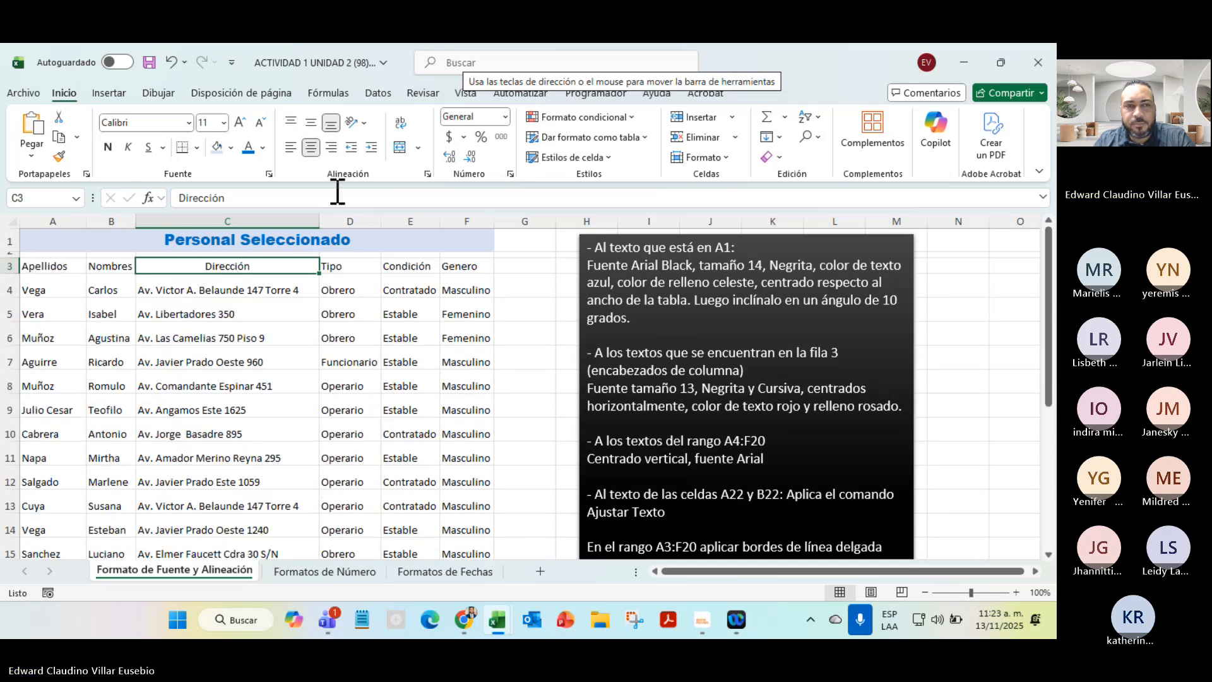
left_click(290, 147)
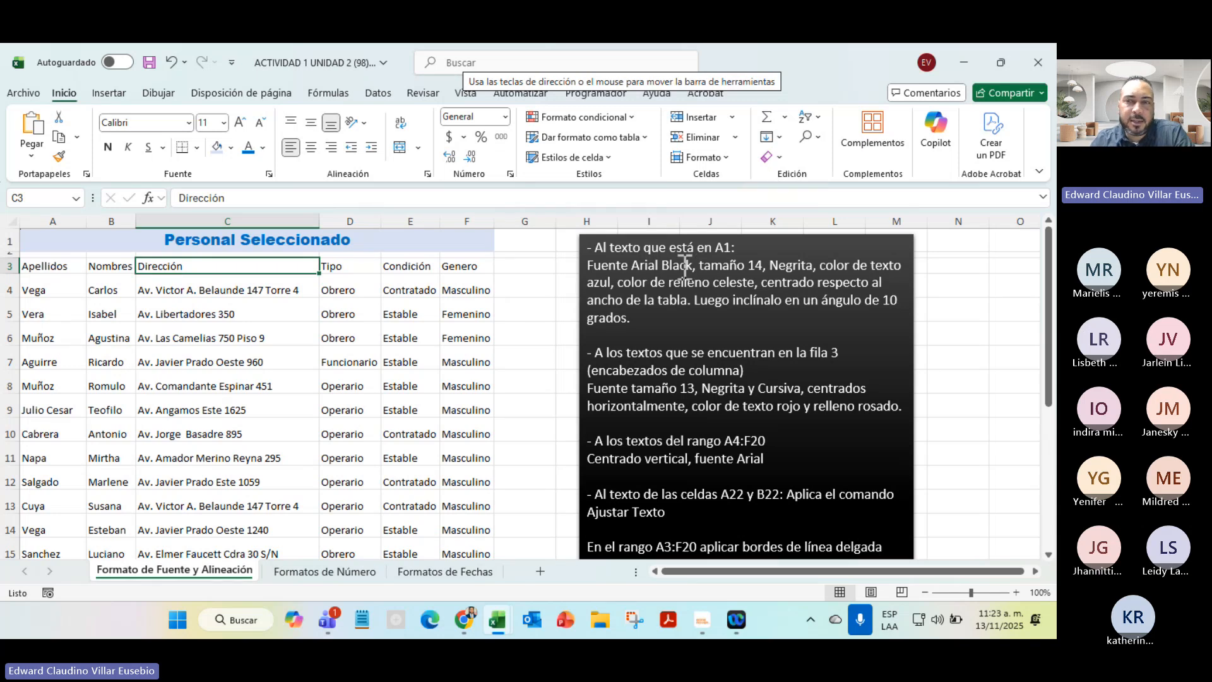
Rotate the A1 Personal Seleccionado title to 10 degrees, heighten row 1, and select the row 3 headers
left_click(365, 243)
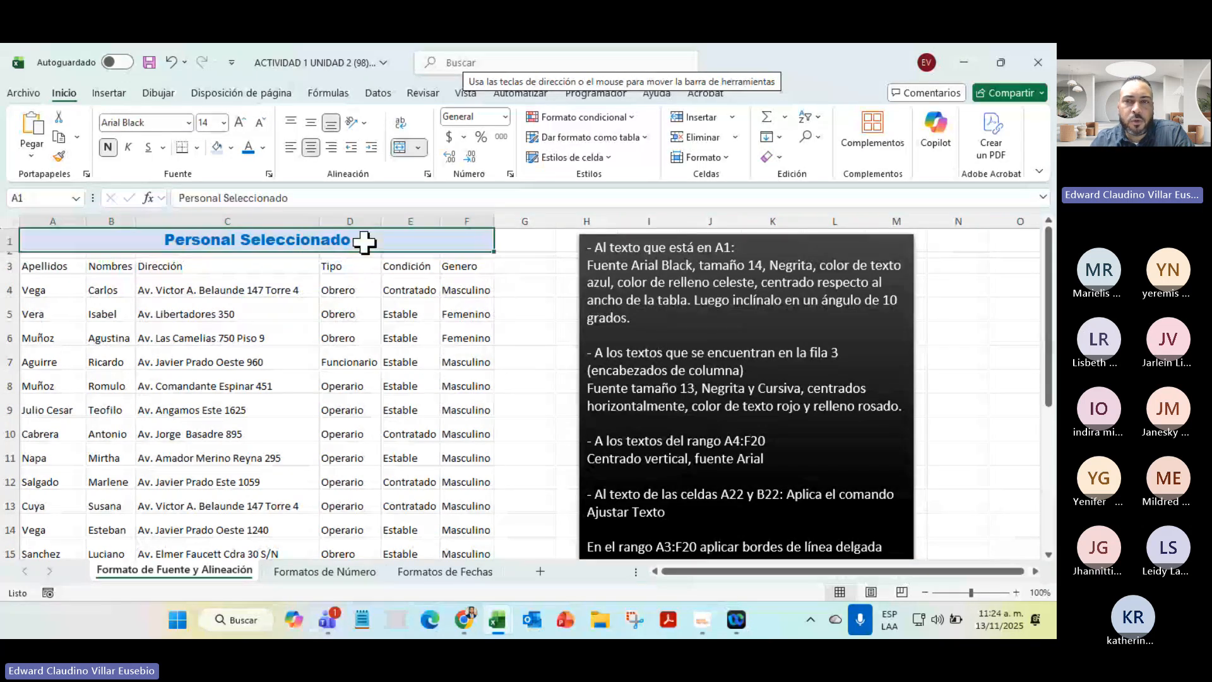
right_click(230, 241)
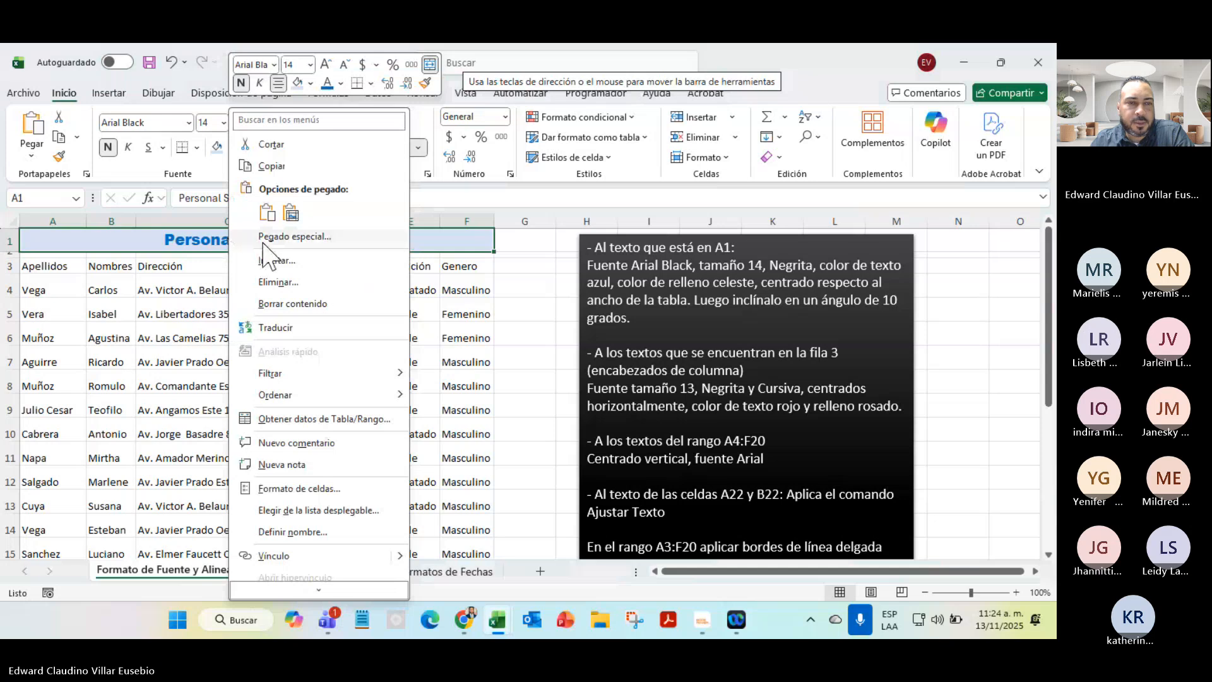
left_click(296, 490)
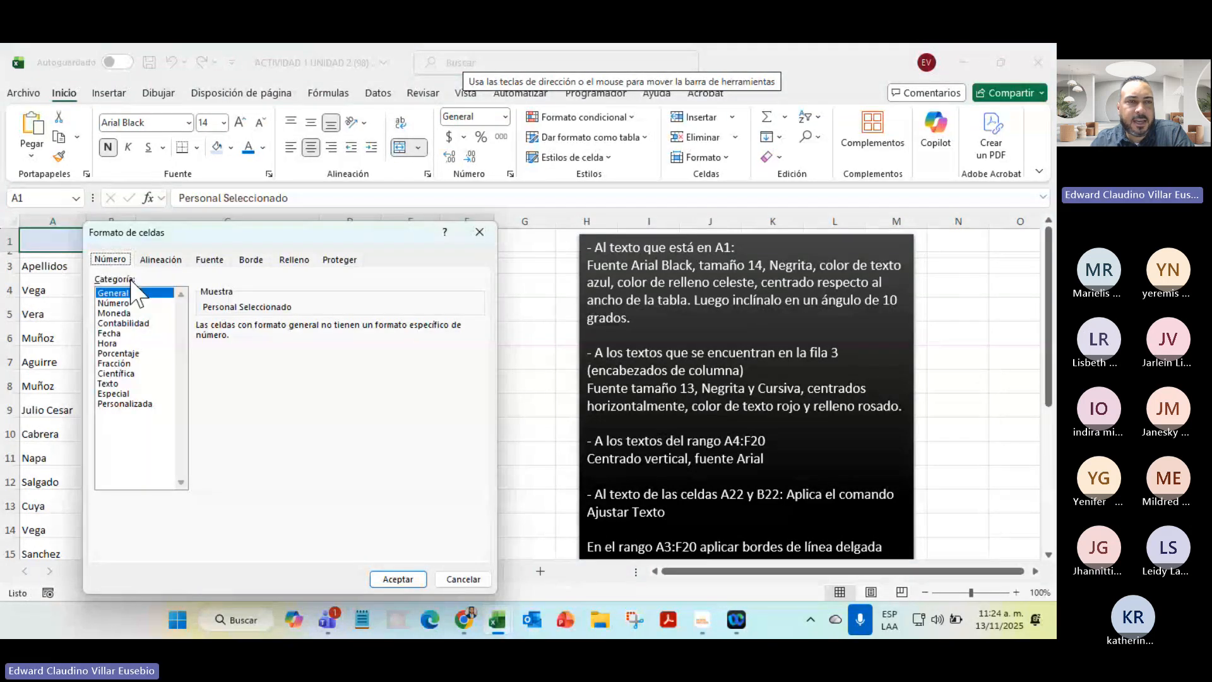
left_click(160, 260)
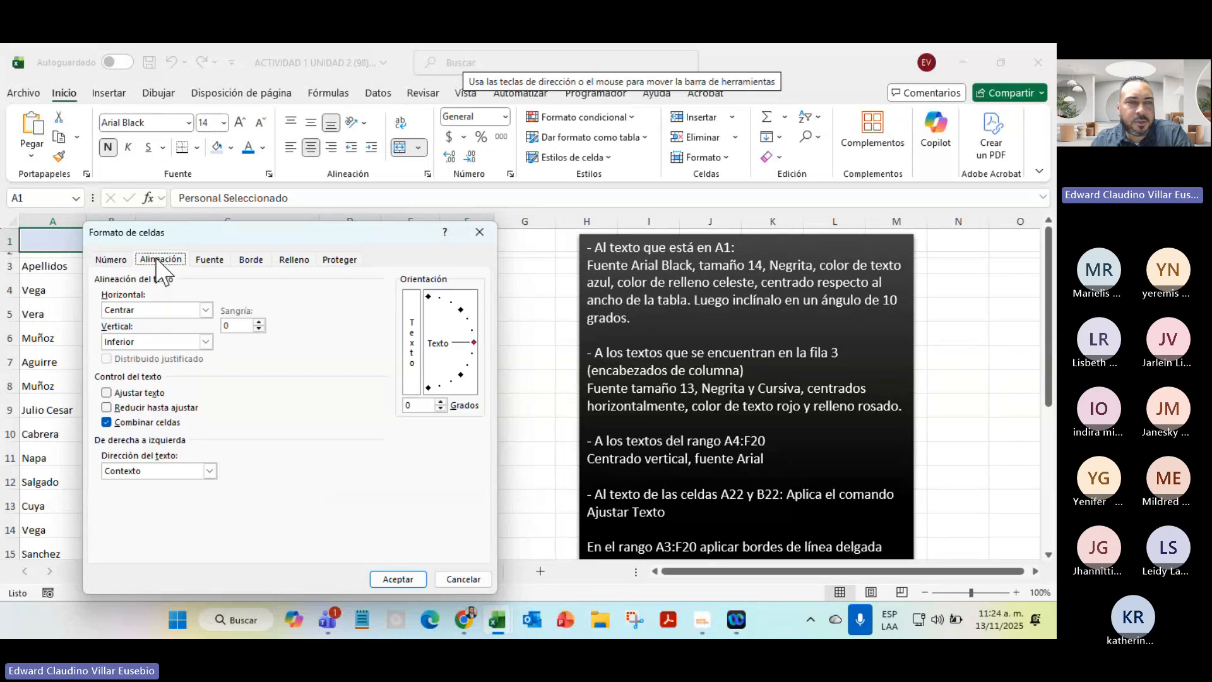
left_click(441, 402)
left_click(441, 402)
left_click(440, 403)
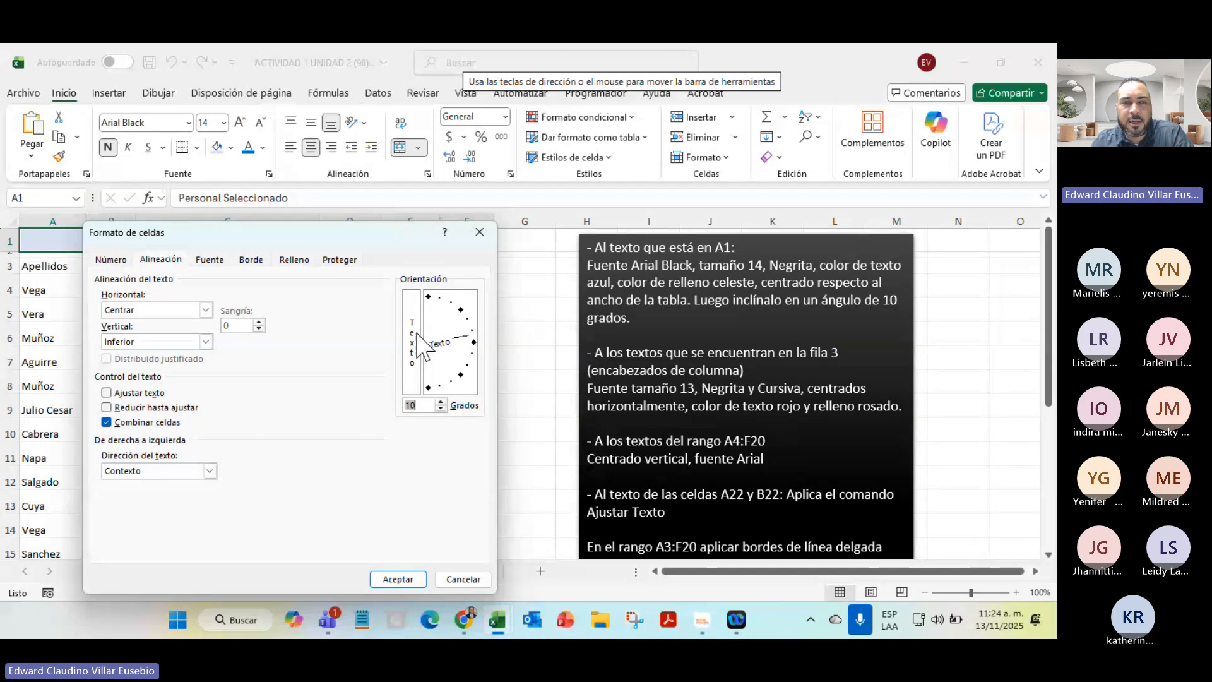
left_click(400, 579)
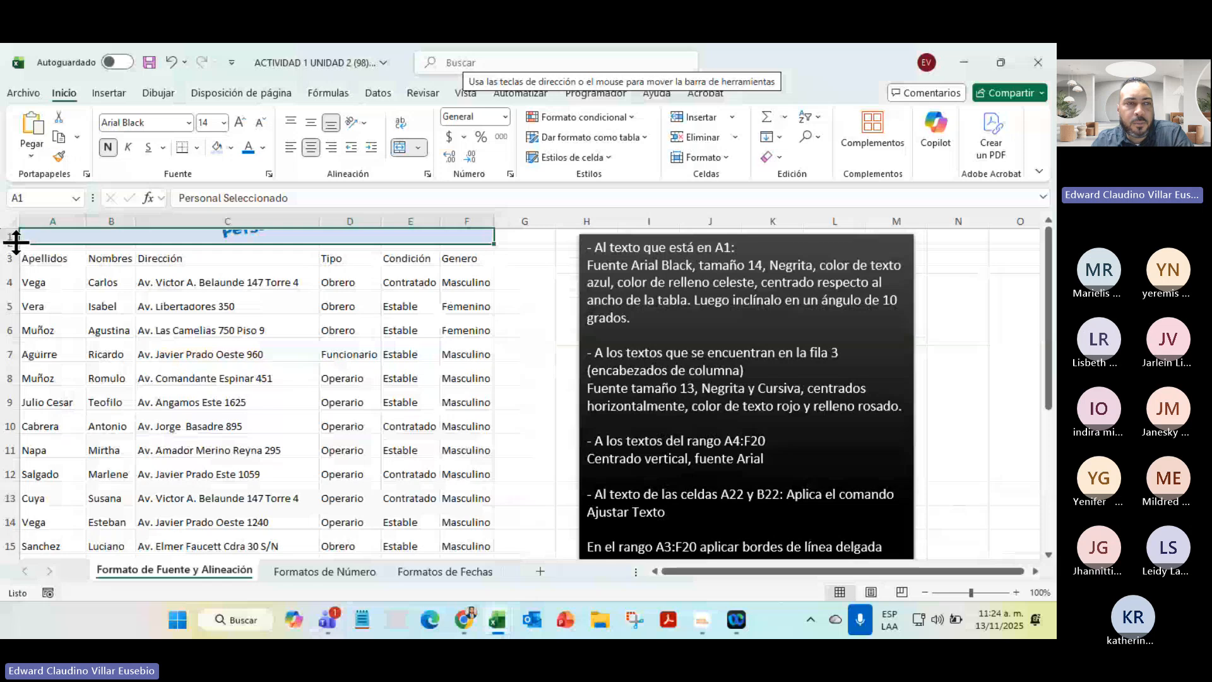
left_click_drag(16, 241, 16, 289)
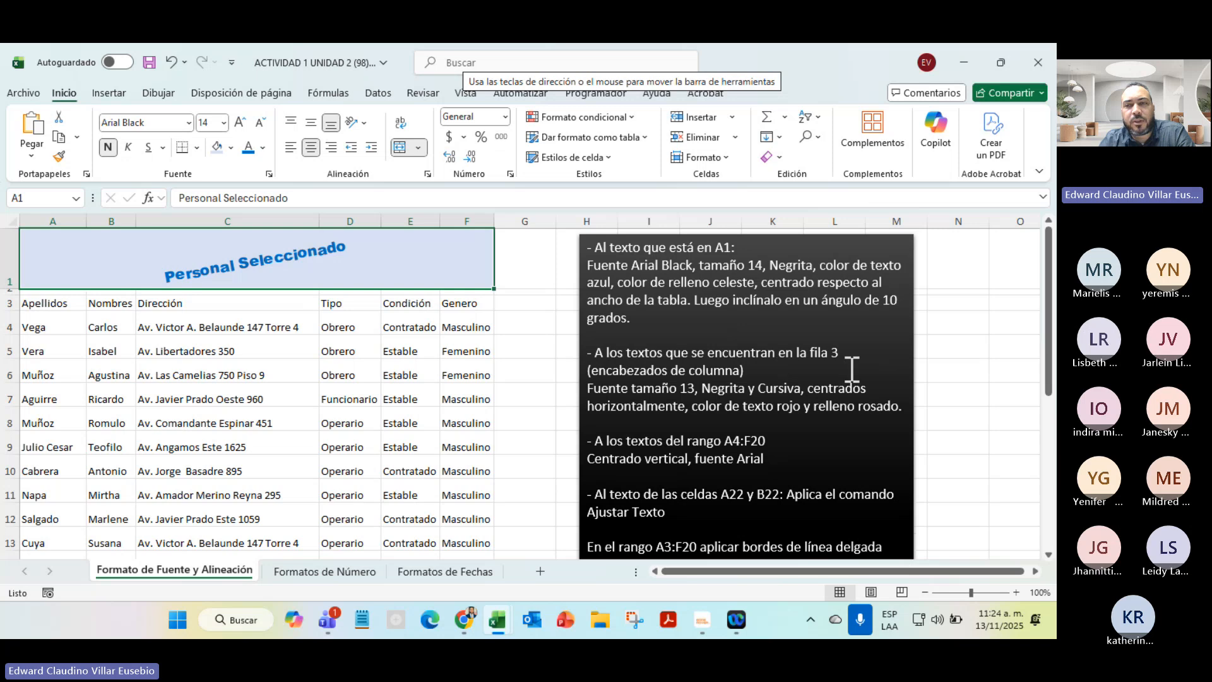
left_click_drag(37, 305, 466, 300)
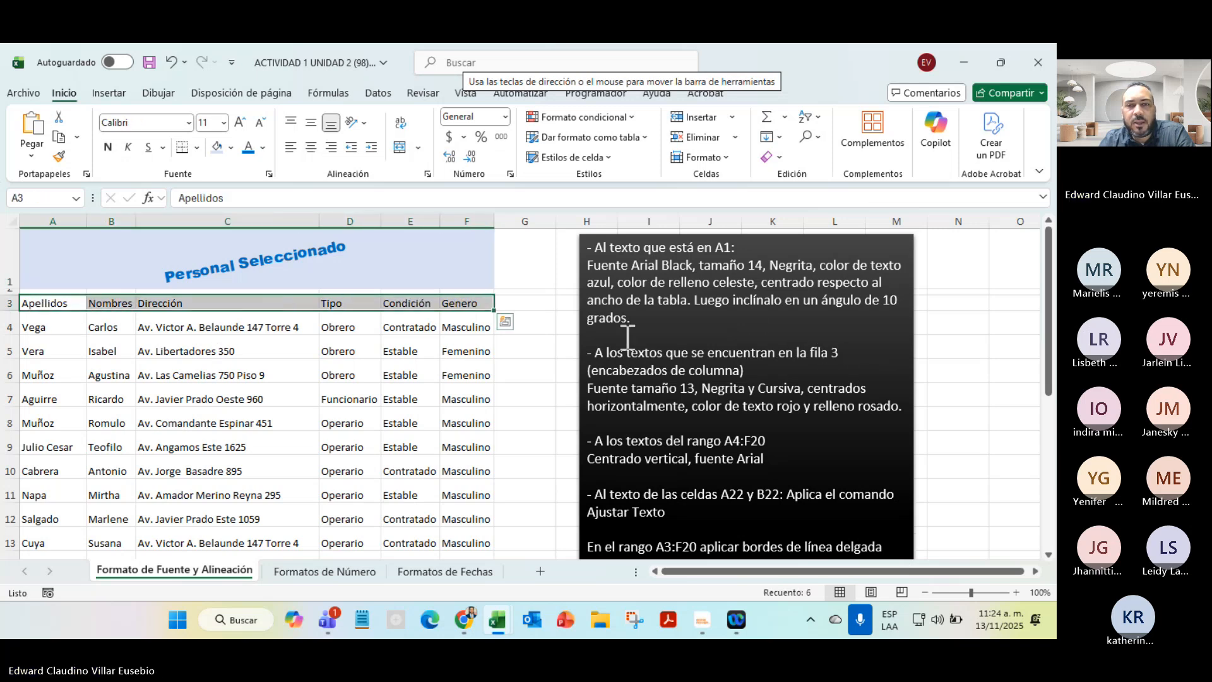
Set the row 3 headers to font size 13, bold, italic and centred
left_click(223, 122)
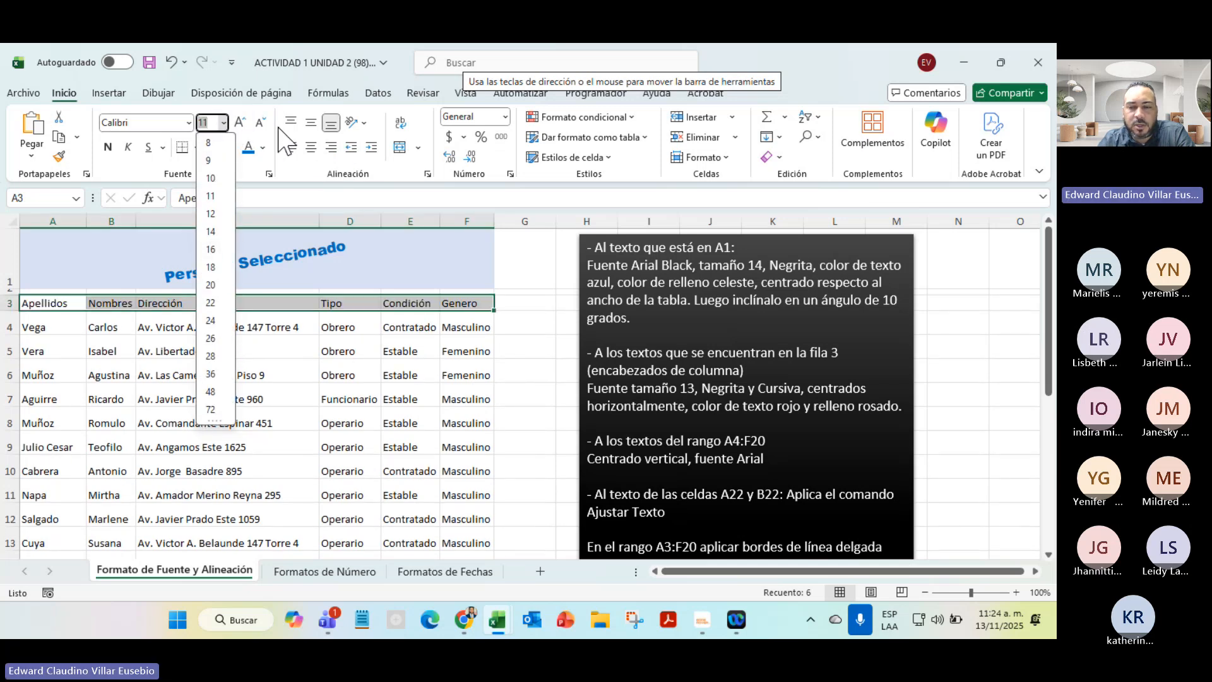
type("13")
key("Return")
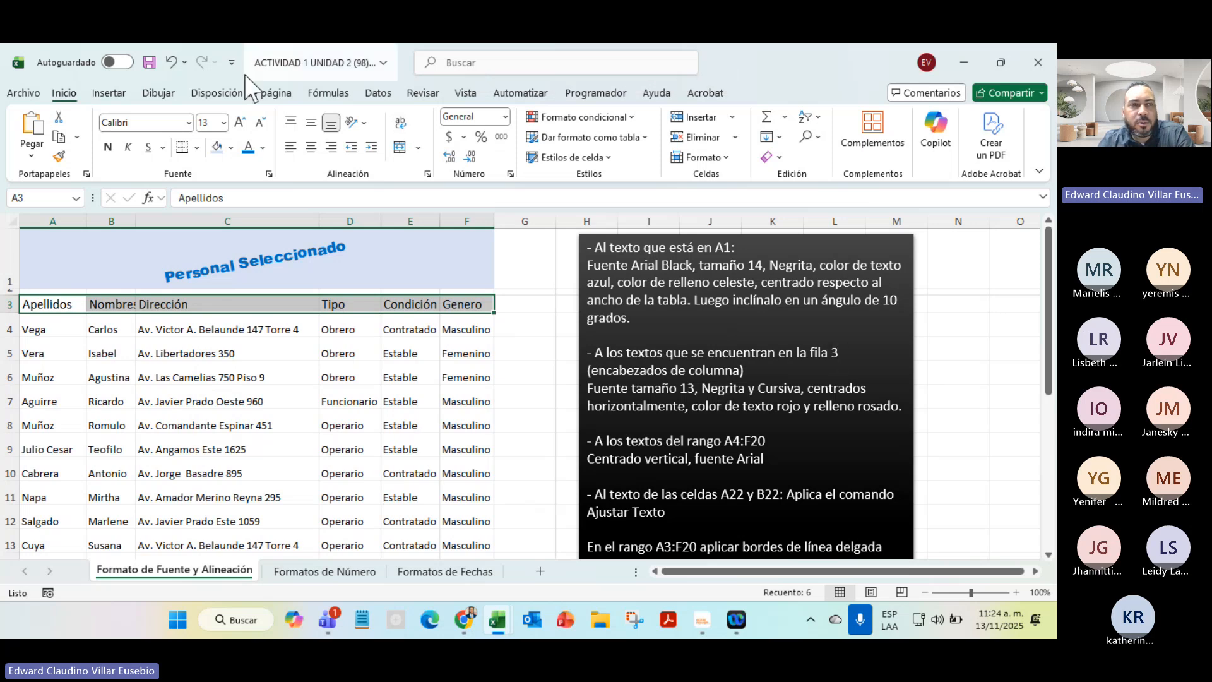
left_click(109, 147)
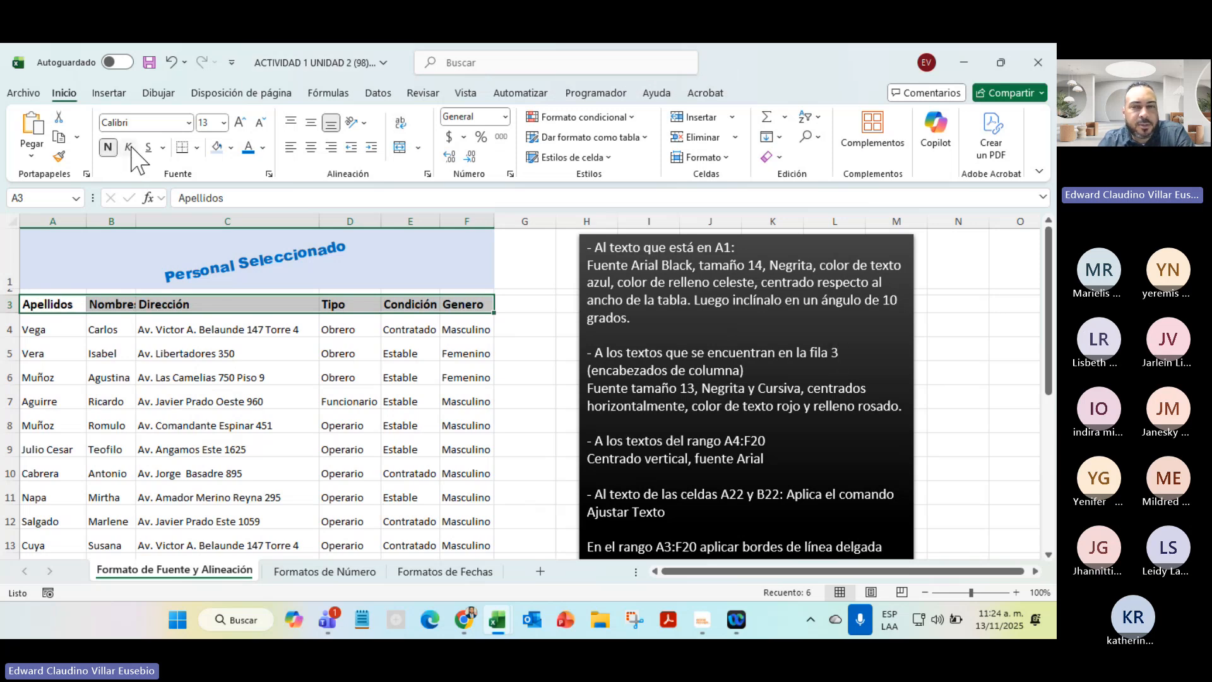
left_click(129, 147)
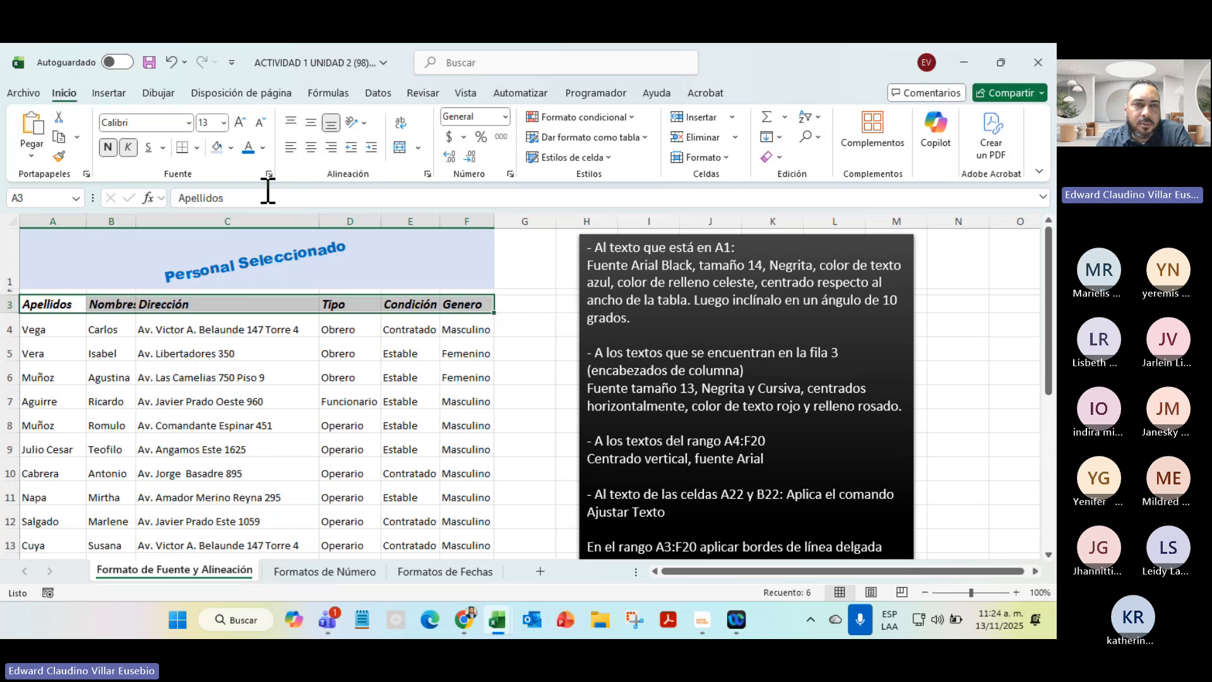
left_click(311, 147)
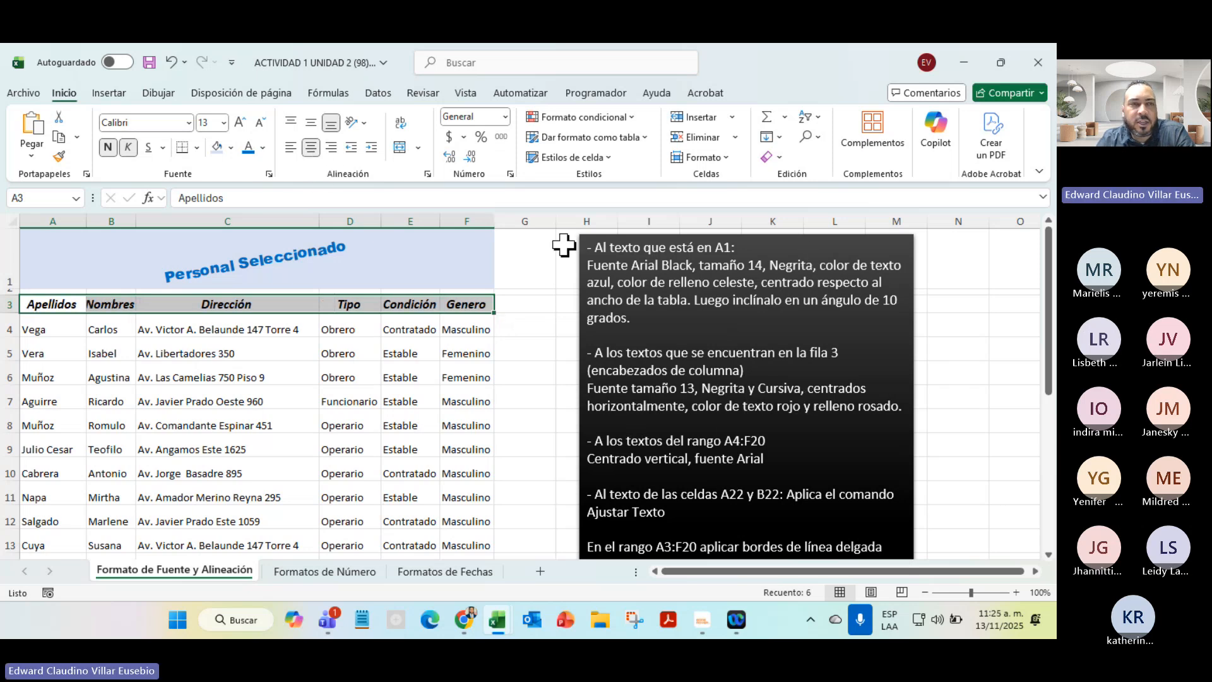
Colour the header text red with a light orange cell fill
left_click(262, 148)
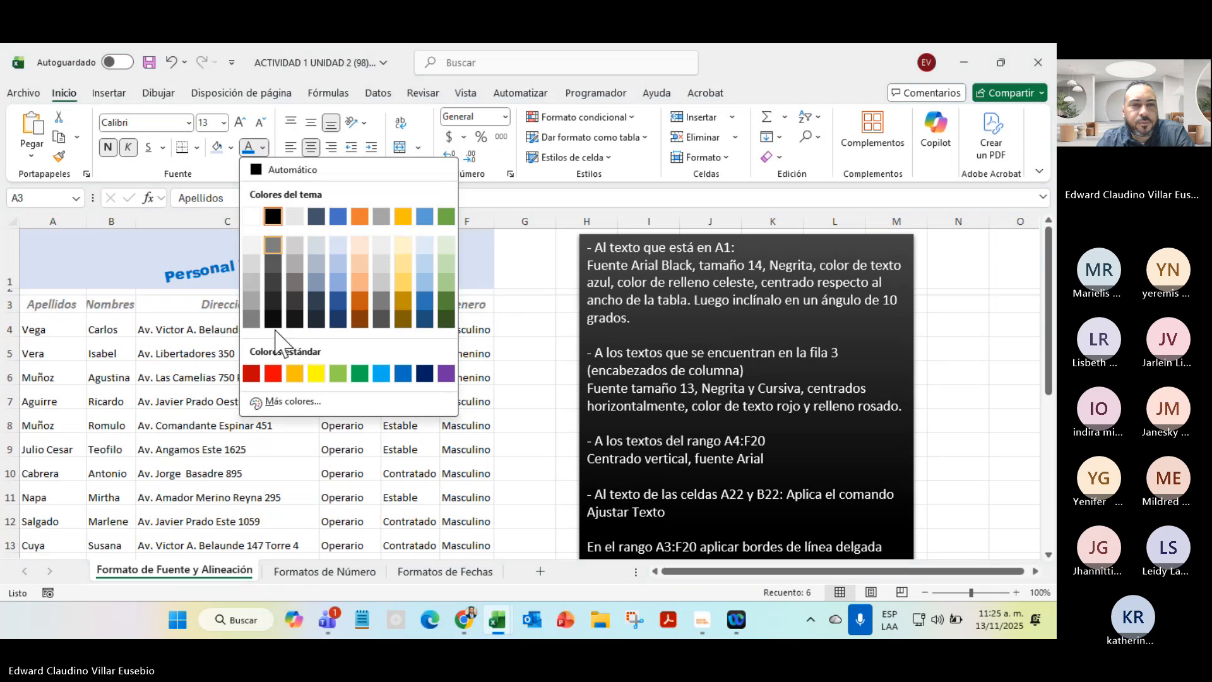
left_click(273, 373)
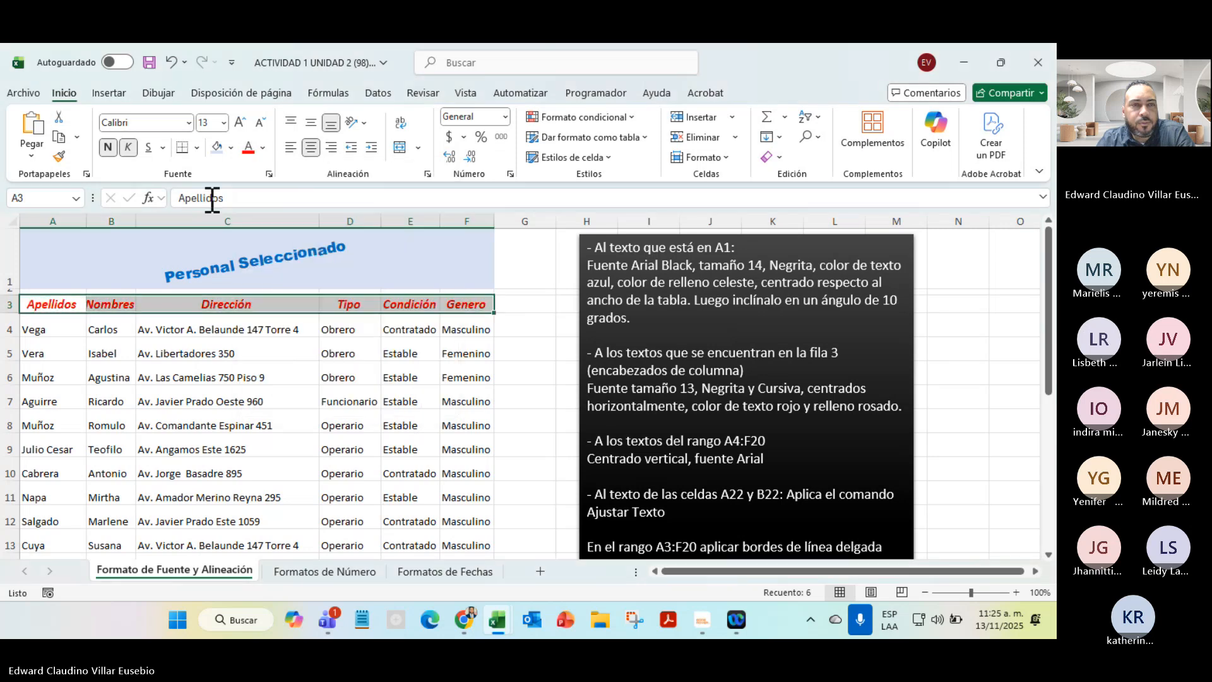
left_click(229, 147)
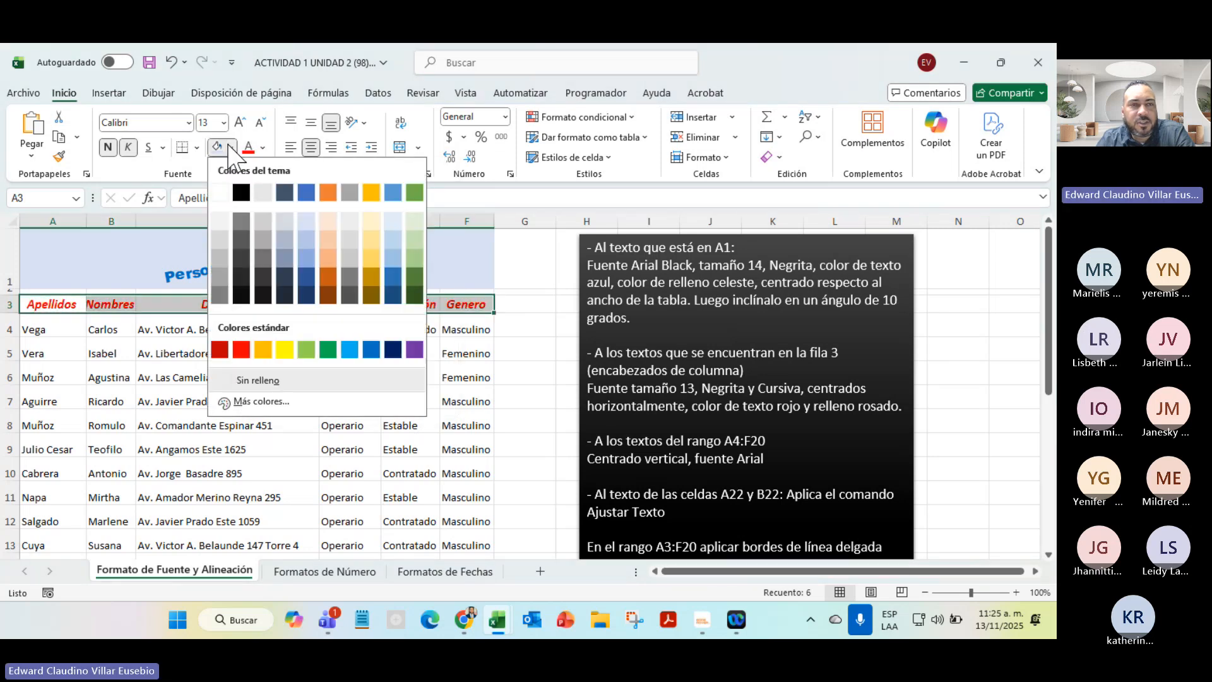
left_click(332, 221)
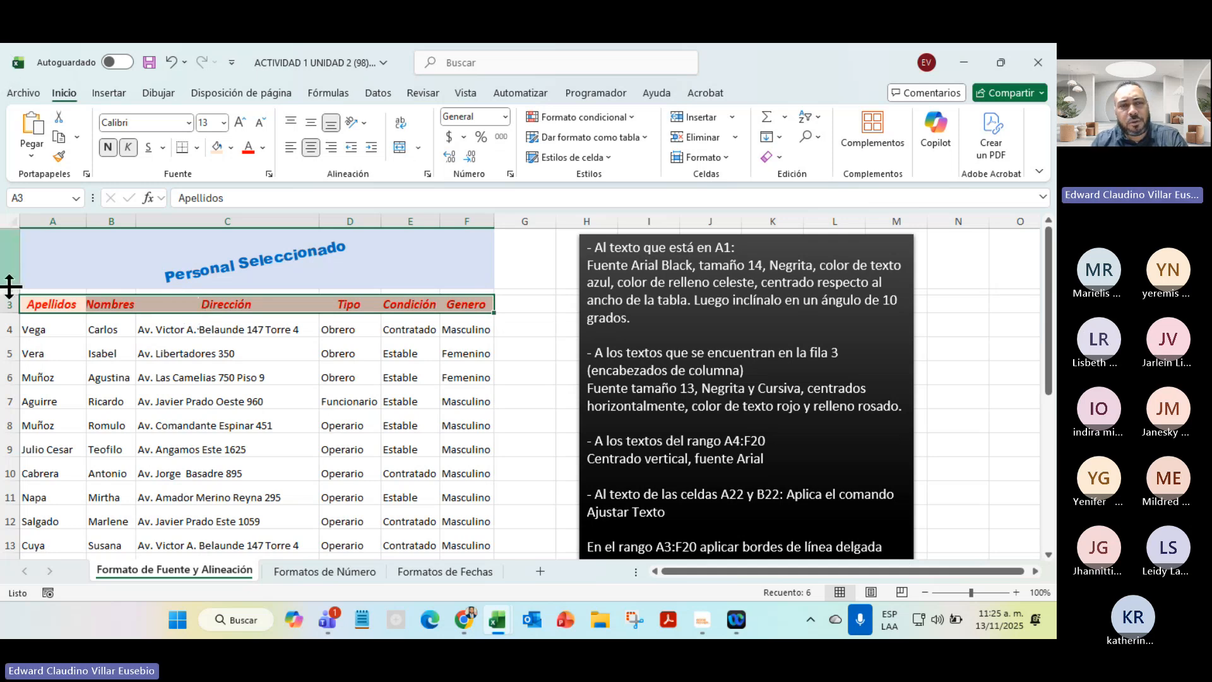
Check the A1 title and Nombres header formatting, then go to the Formatos de Número sheet
left_click(272, 276)
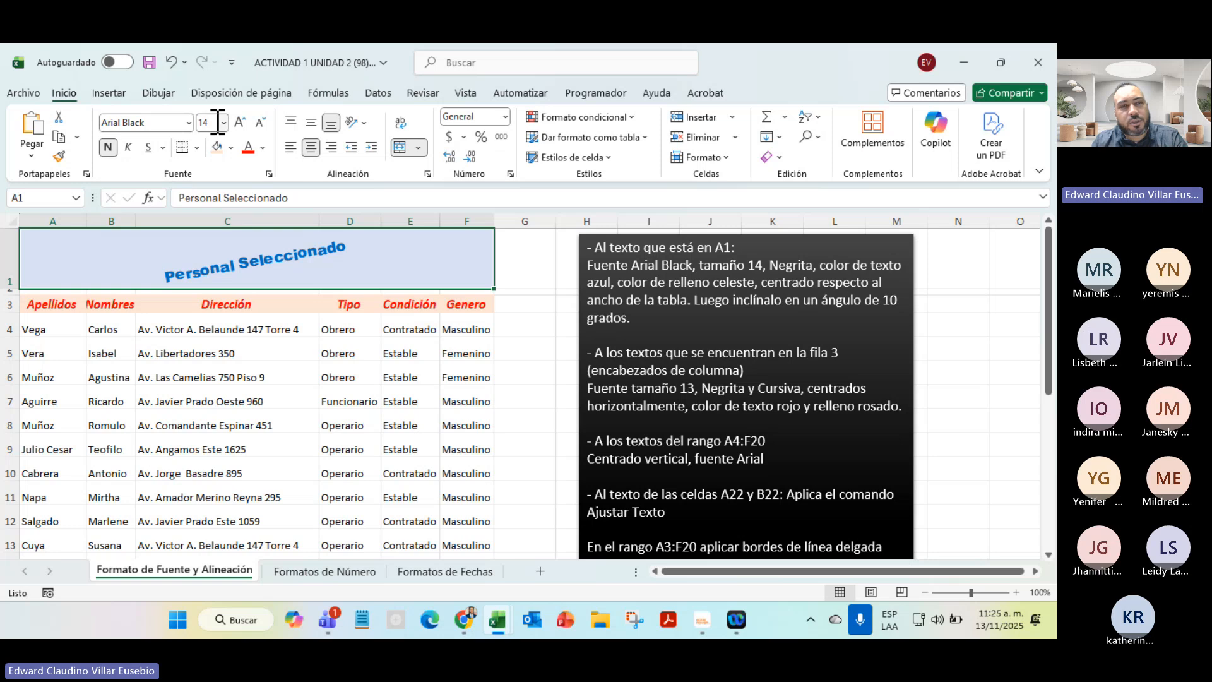
left_click(132, 309)
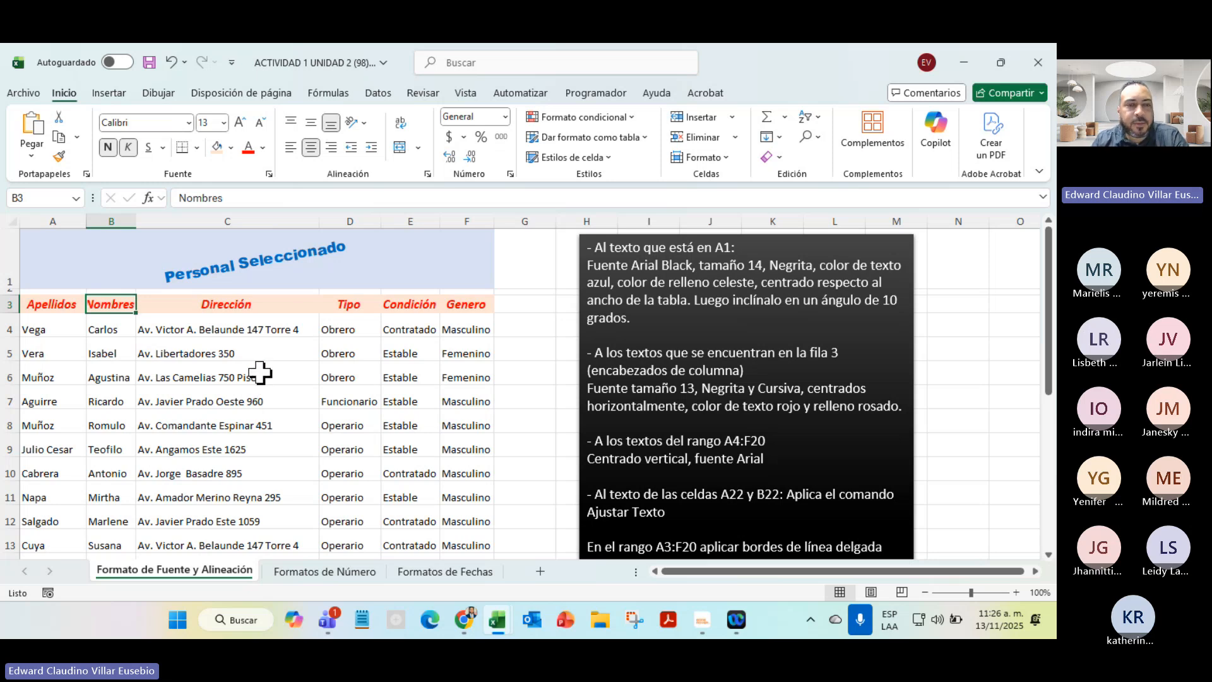
left_click(332, 574)
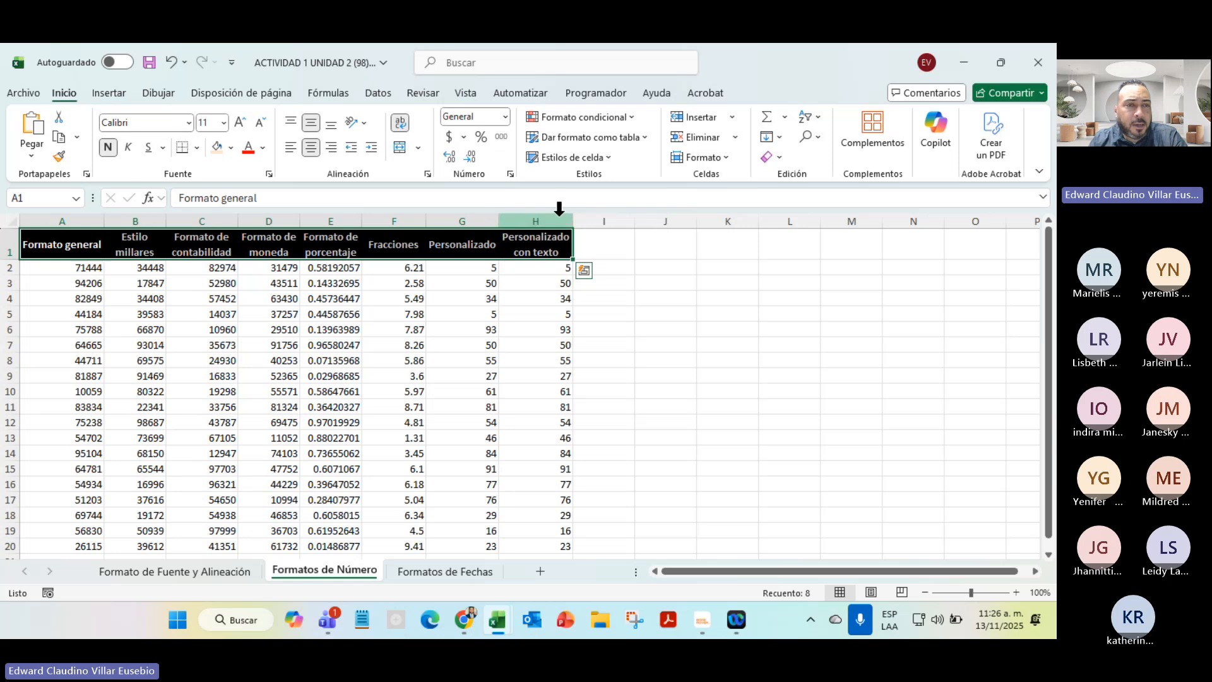
Select the column A Formato general values and view the number format list without changing it
left_click(371, 358)
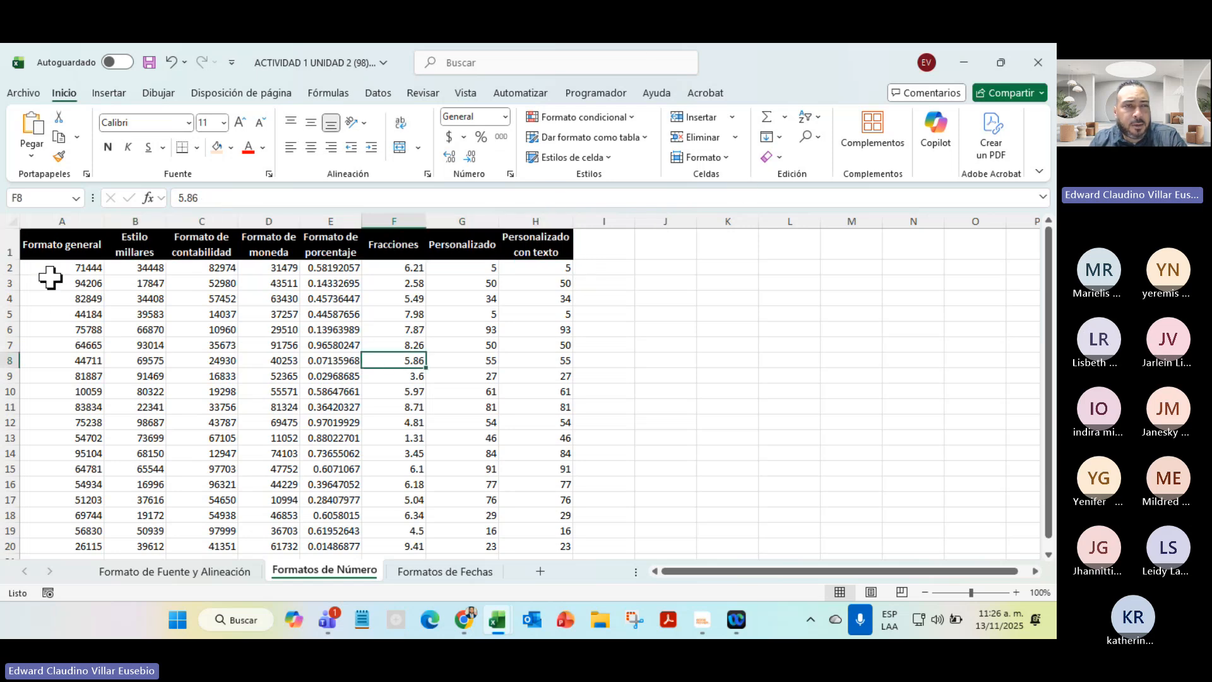
left_click_drag(46, 270, 49, 548)
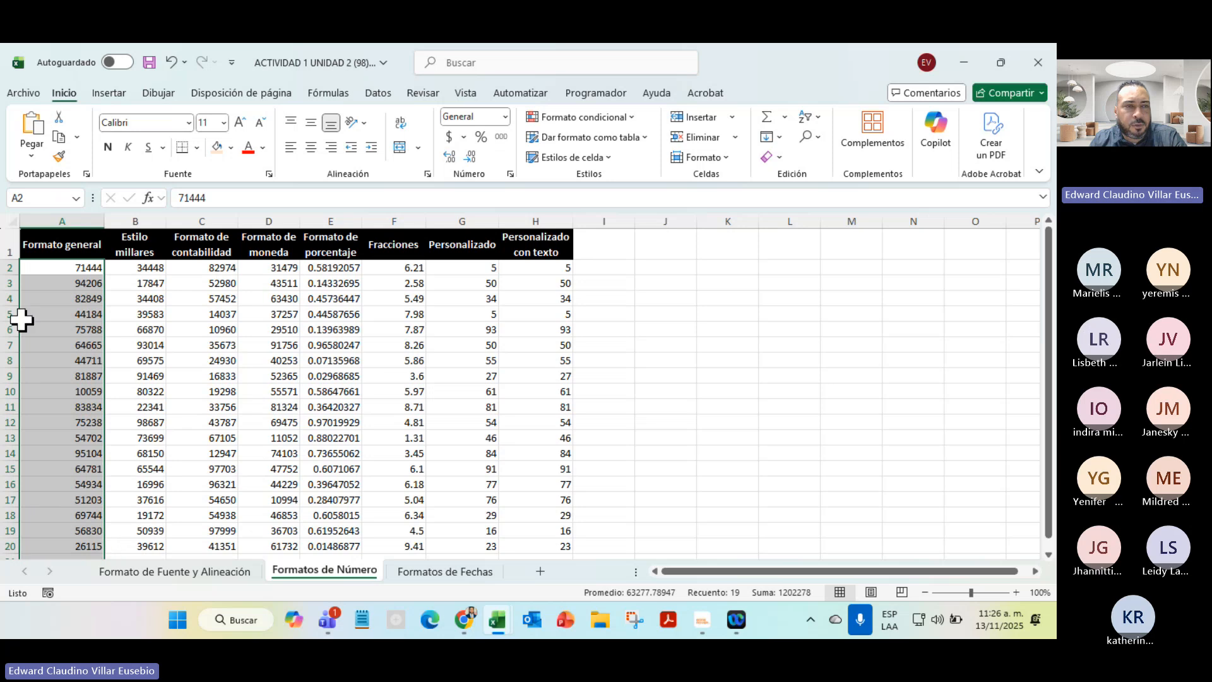
left_click(505, 116)
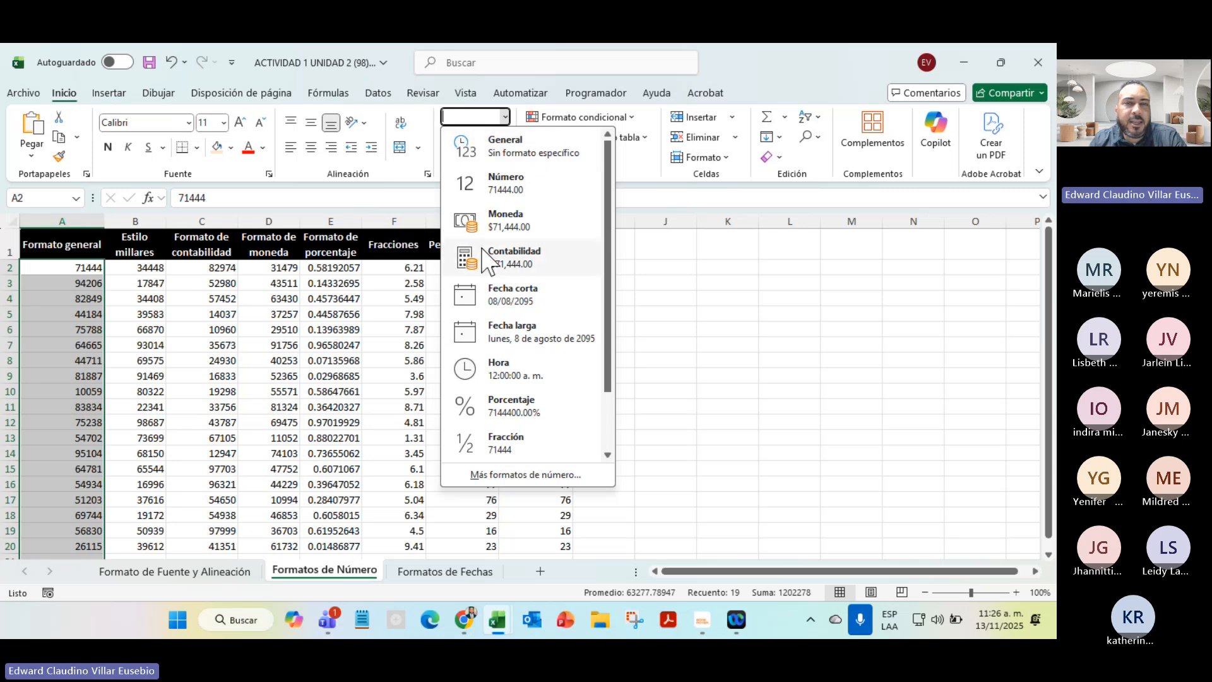
left_click(202, 355)
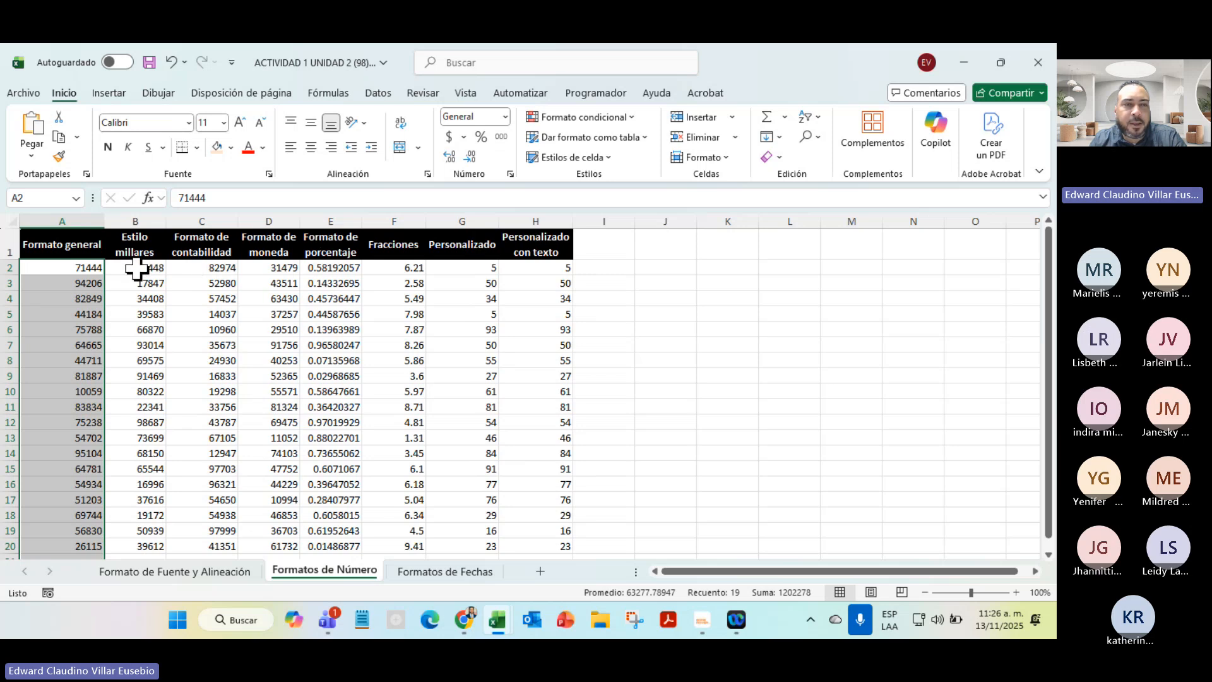
Apply Comma Style to the Estilo millares values in column B and check B2 and B3
left_click_drag(137, 270, 149, 547)
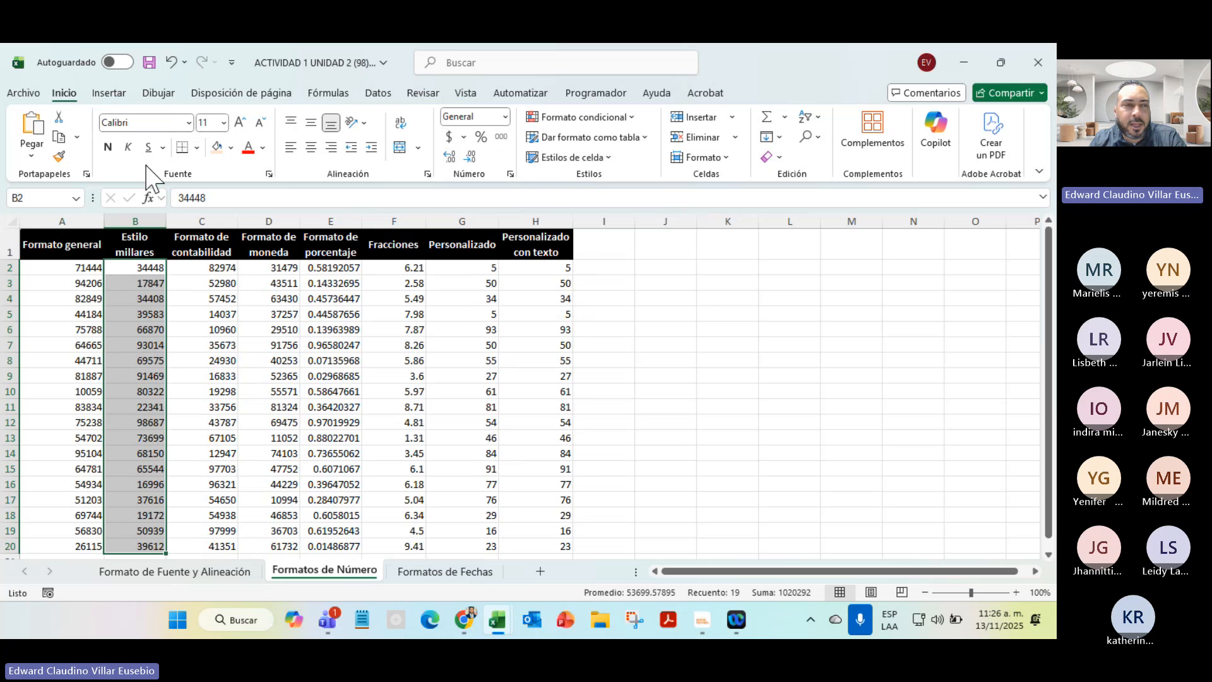
left_click(502, 137)
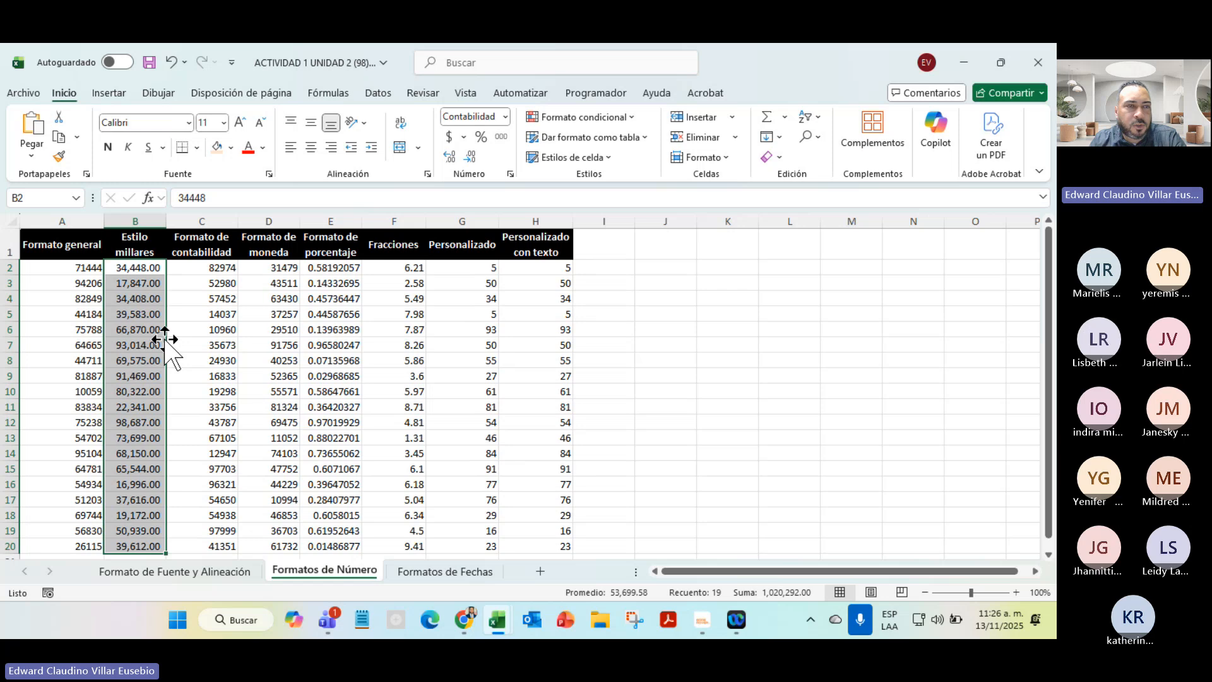
left_click(130, 267)
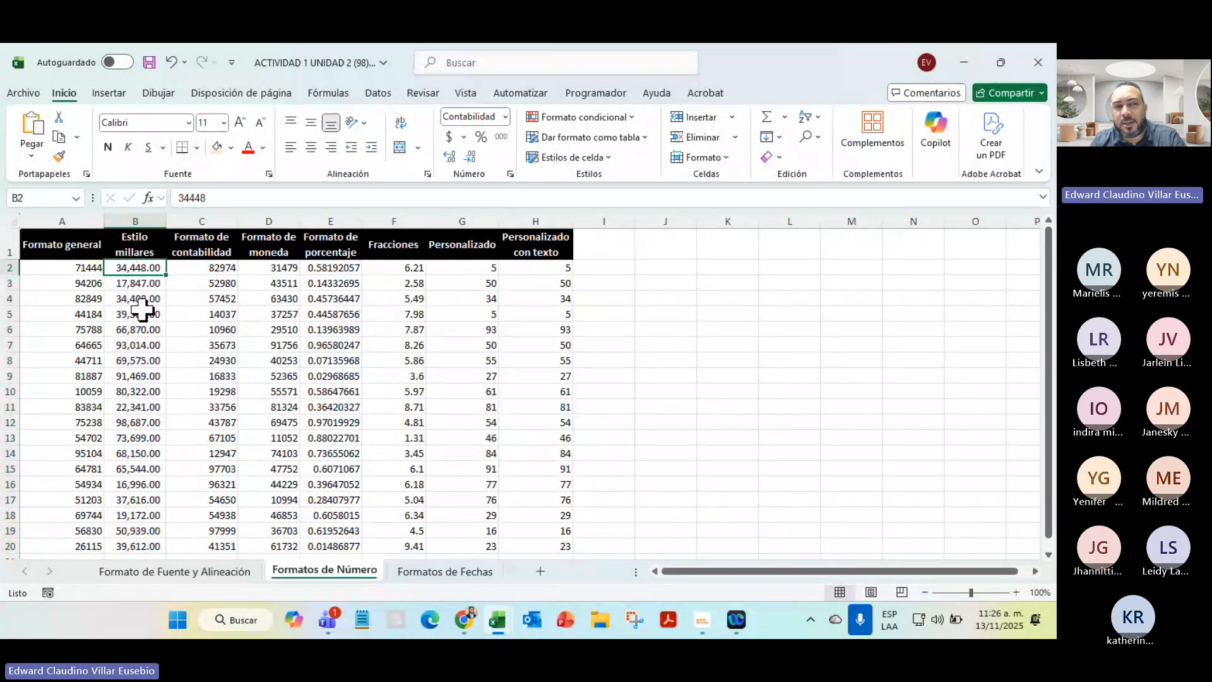
left_click(133, 284)
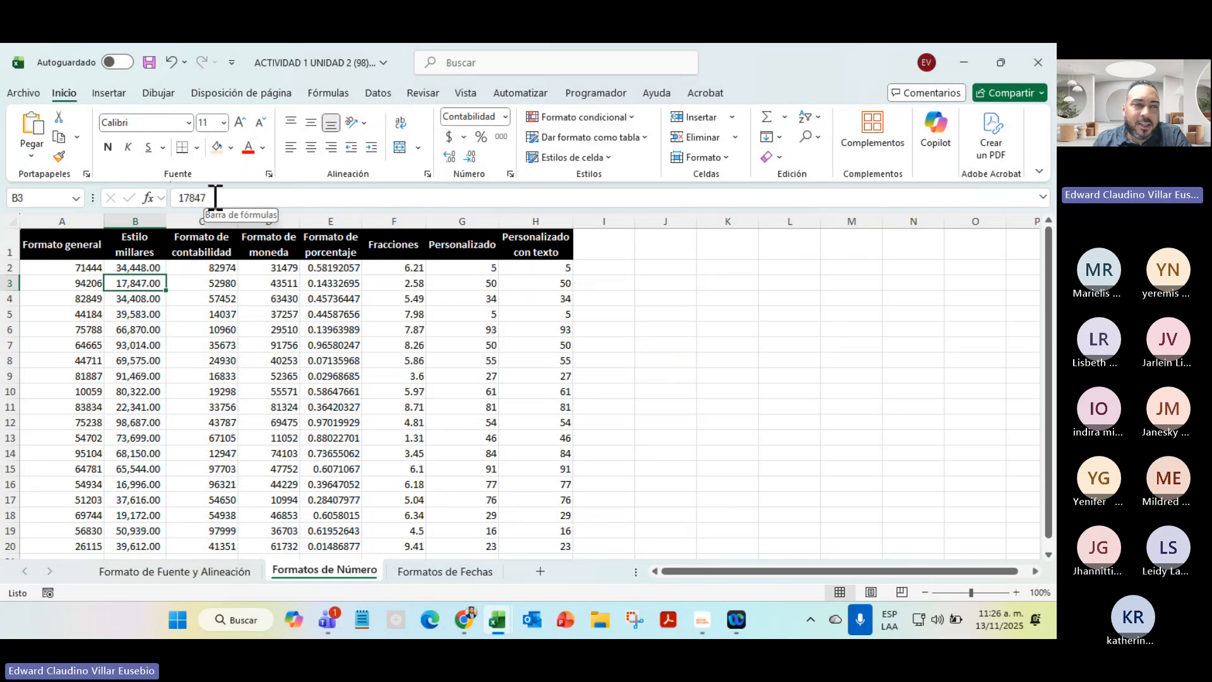
left_click_drag(211, 198, 170, 198)
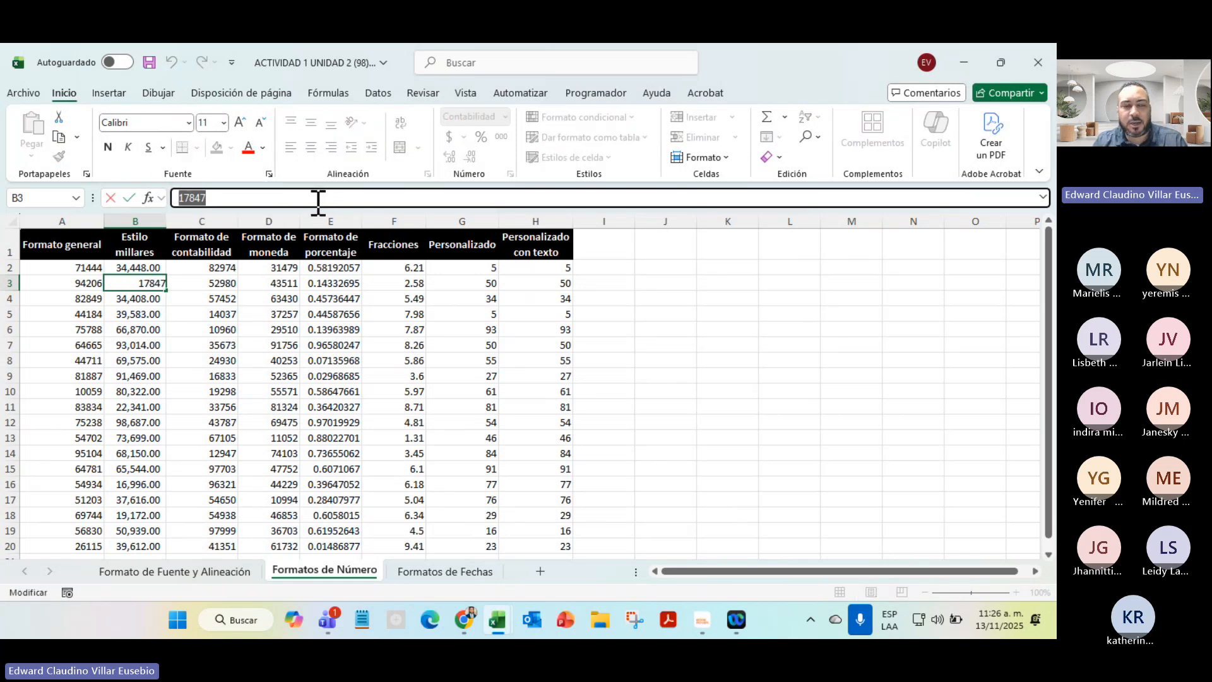
key("Escape")
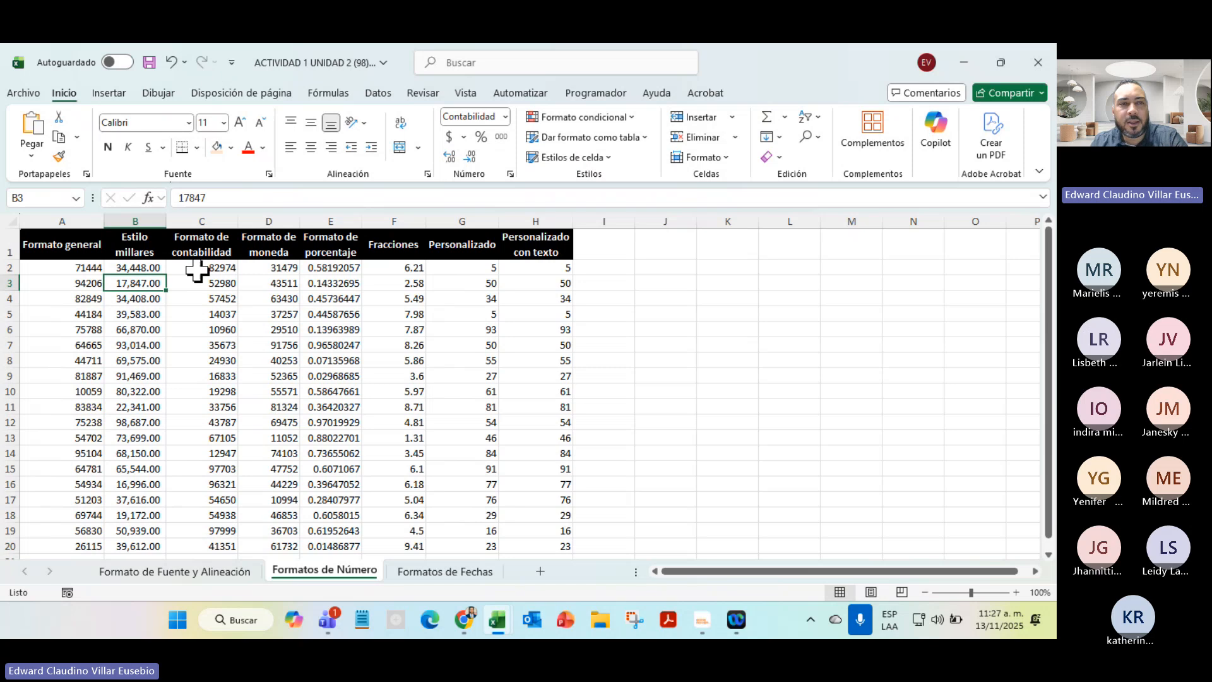
Format the Formato de contabilidad values in column C as Contabilidad
left_click_drag(201, 268, 213, 545)
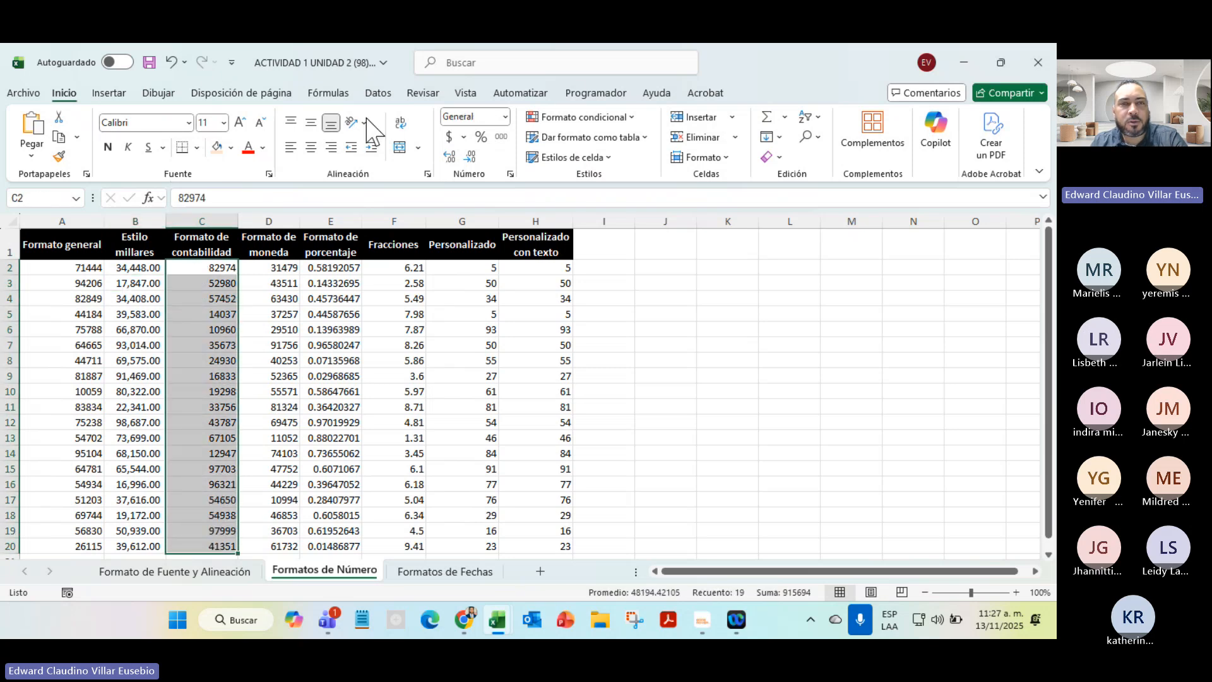
left_click(505, 117)
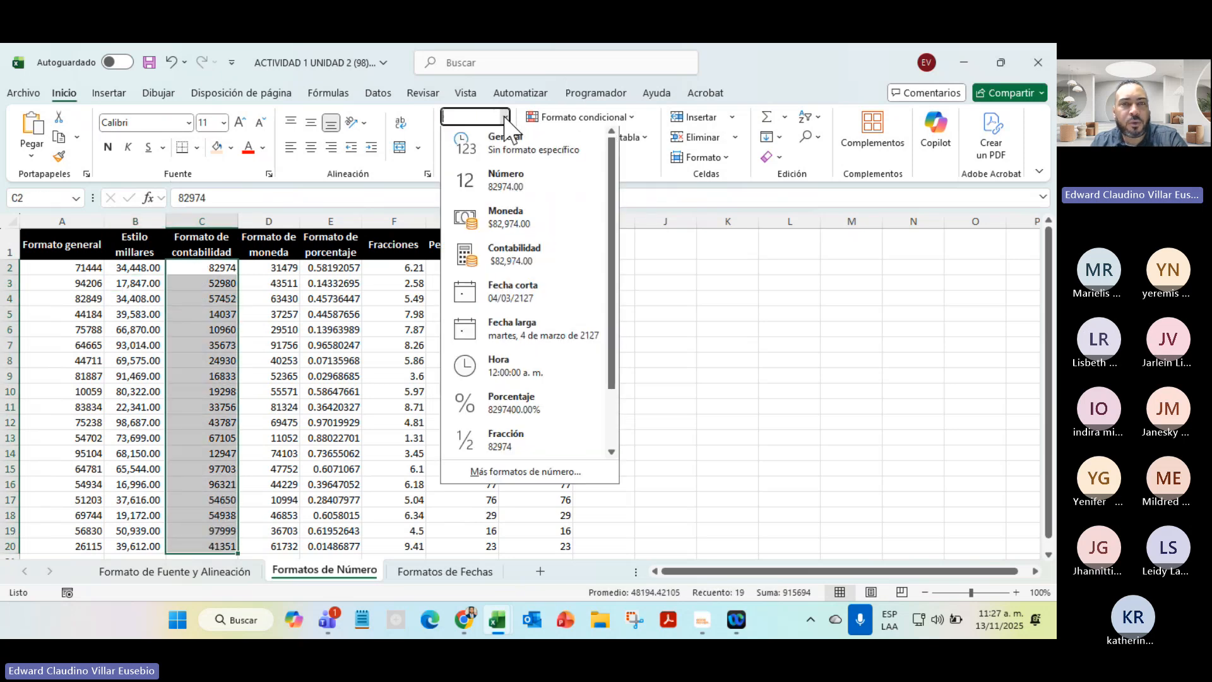
left_click(521, 265)
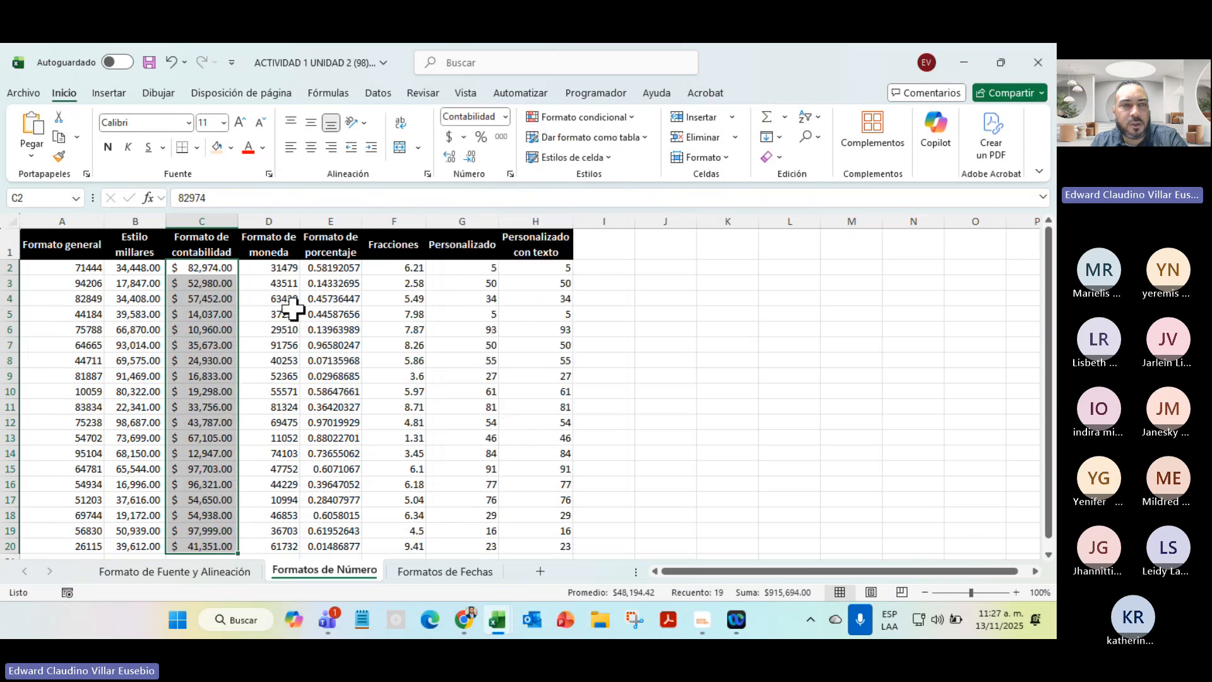
Format column D values as Moneda, autofit the column, and keep two decimals
left_click_drag(277, 268, 275, 545)
left_click(506, 117)
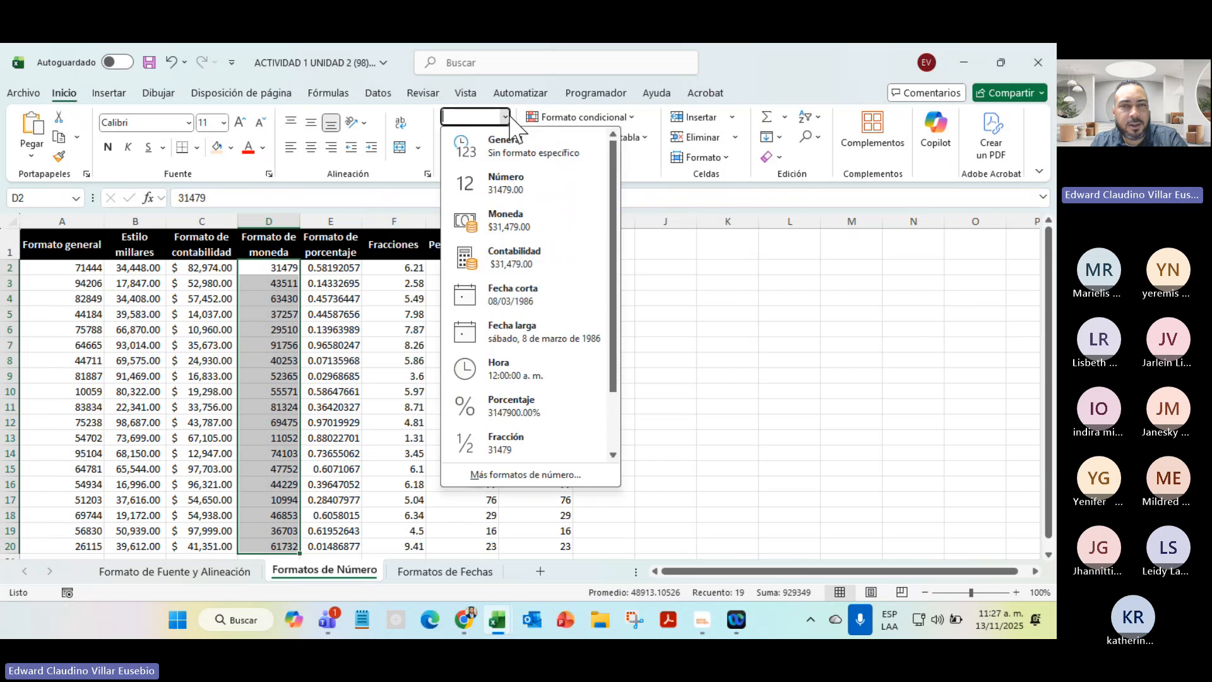
left_click(510, 228)
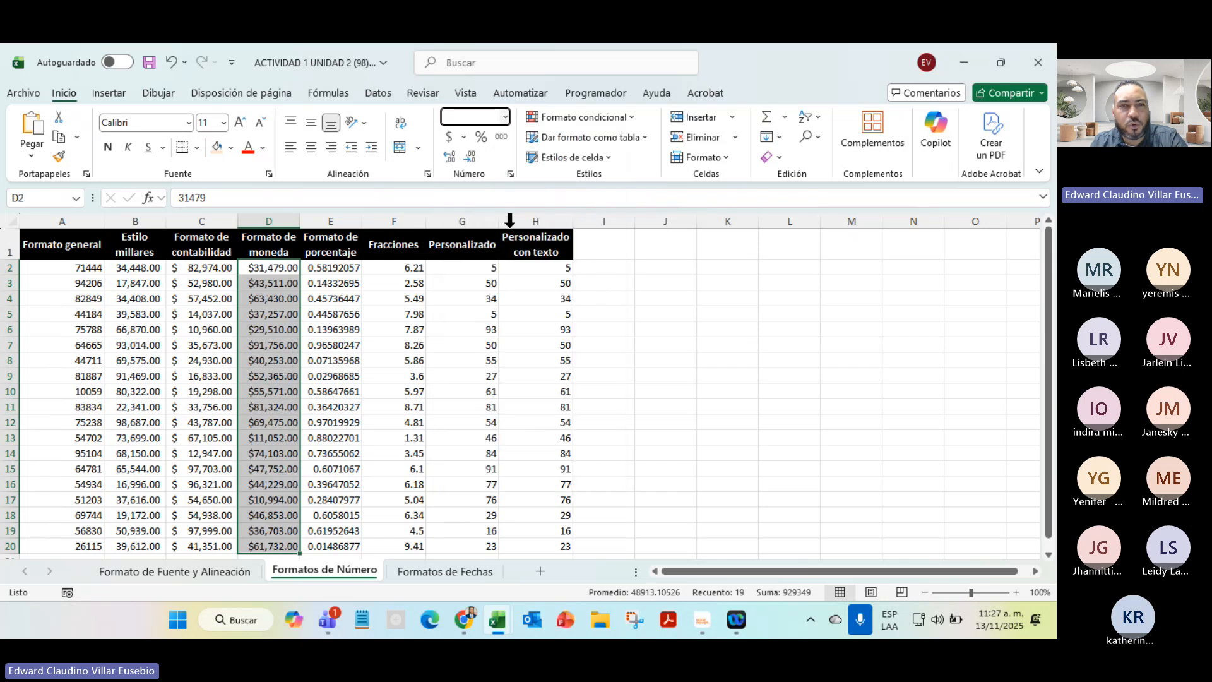
double_click(305, 222)
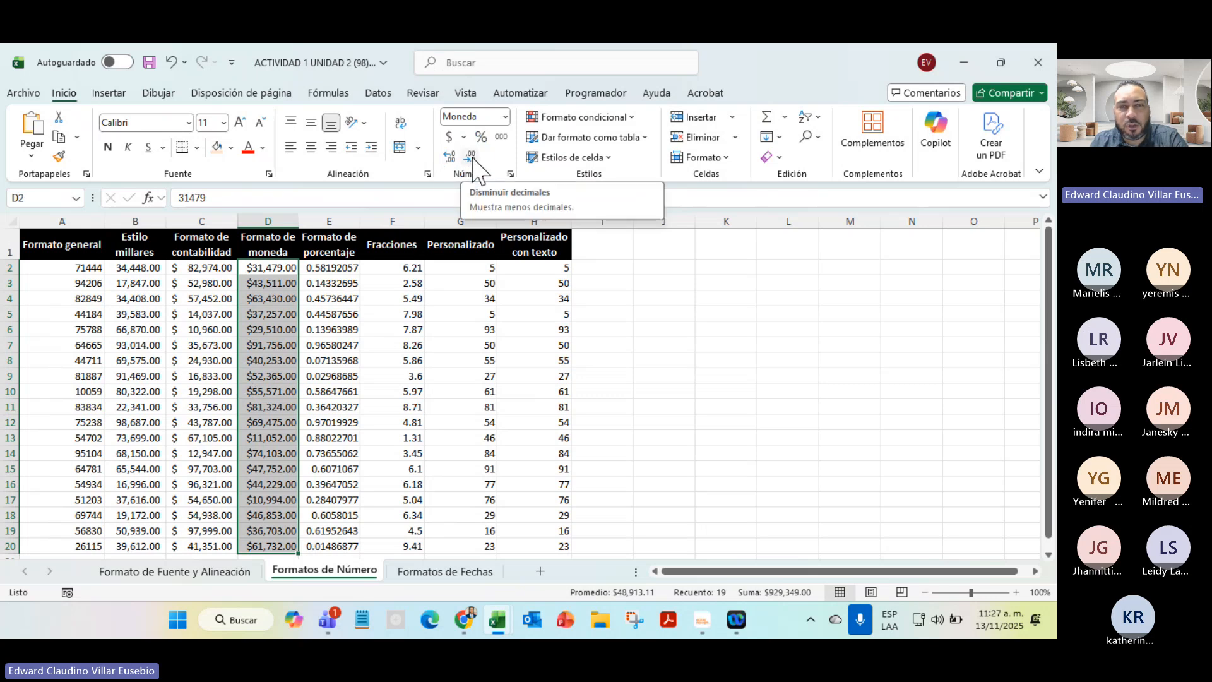
left_click(447, 158)
left_click(447, 158)
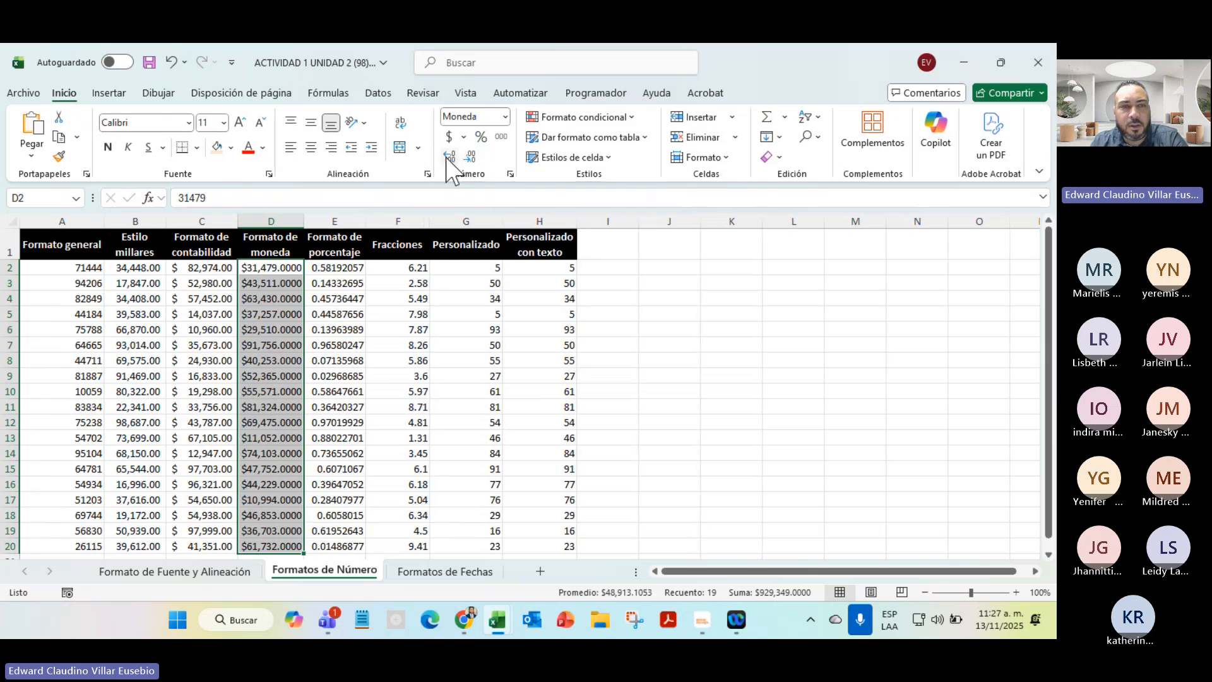
left_click(471, 157)
left_click(470, 157)
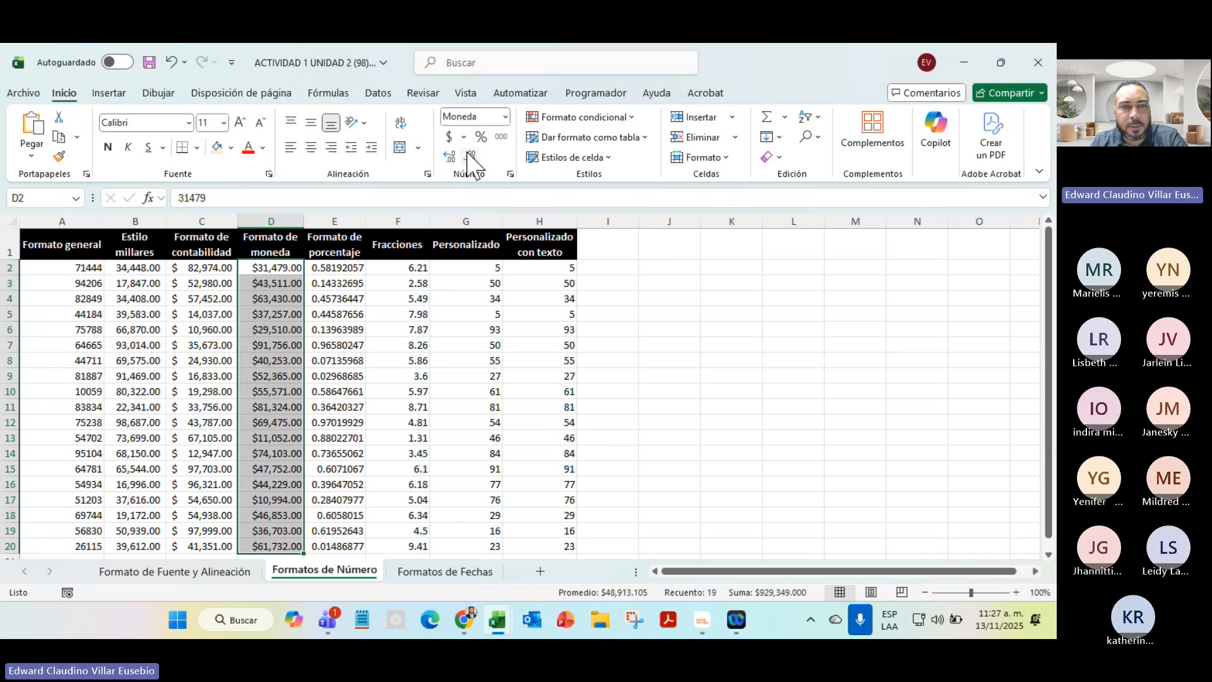
Format E2:E20 as Porcentaje, giving values like 58.19%
left_click(340, 268)
left_click_drag(340, 267, 341, 544)
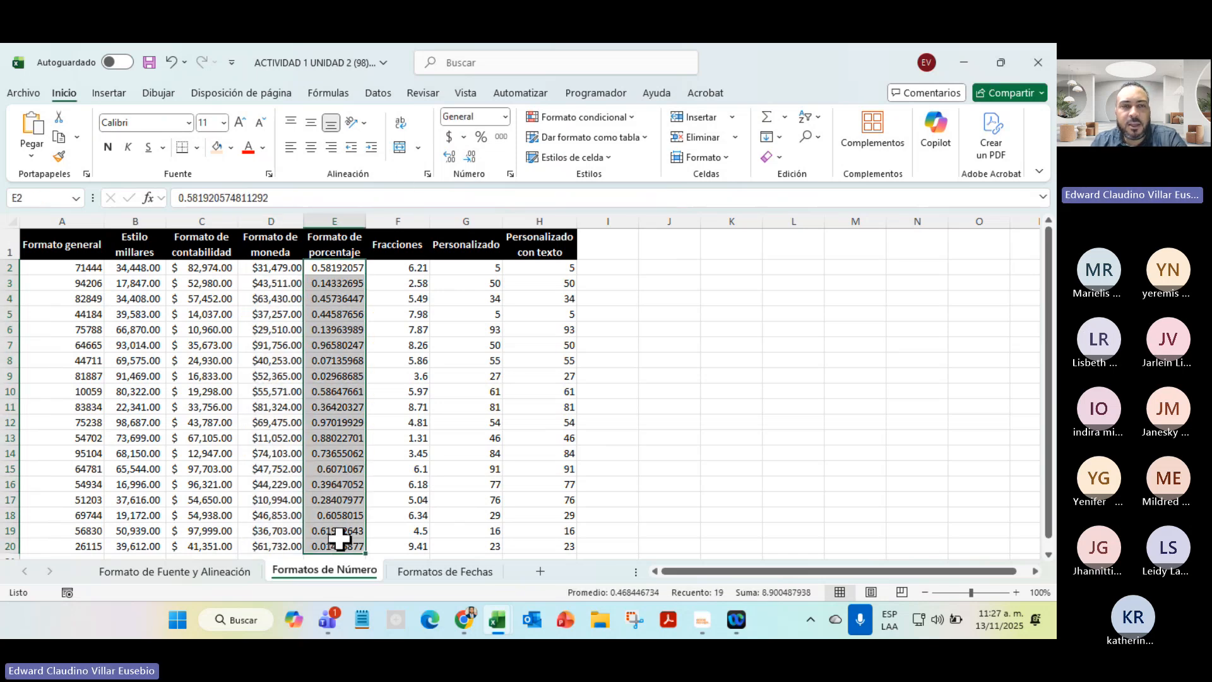
left_click(506, 117)
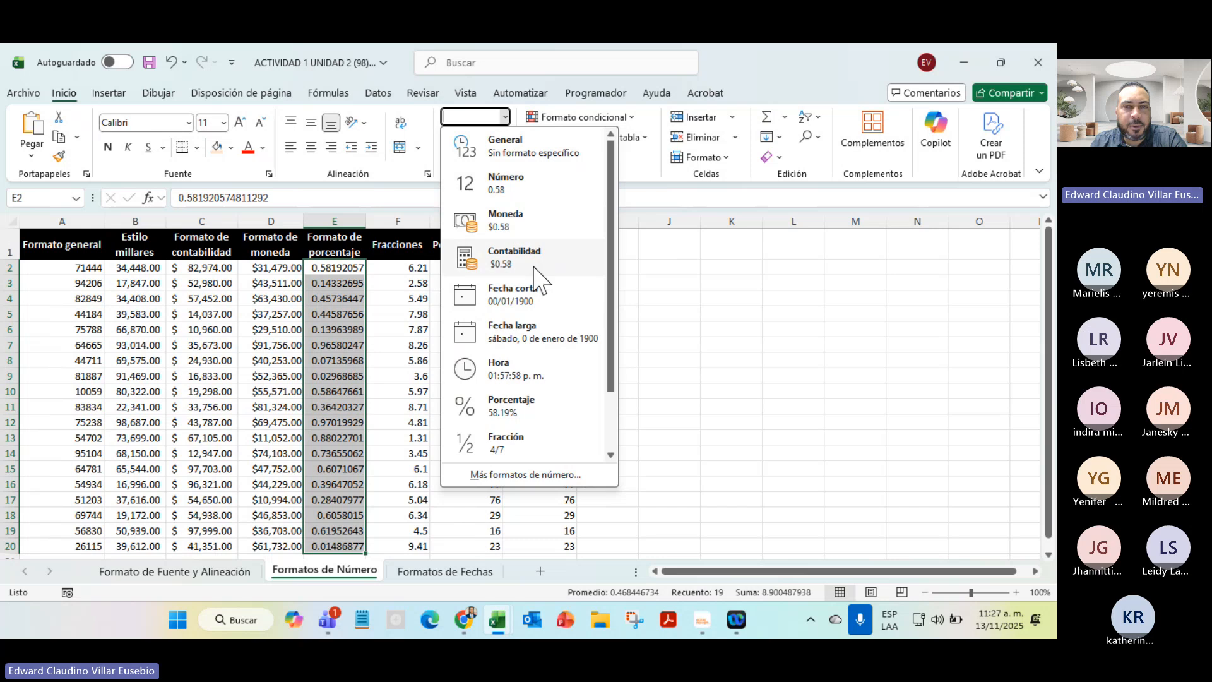
left_click(512, 410)
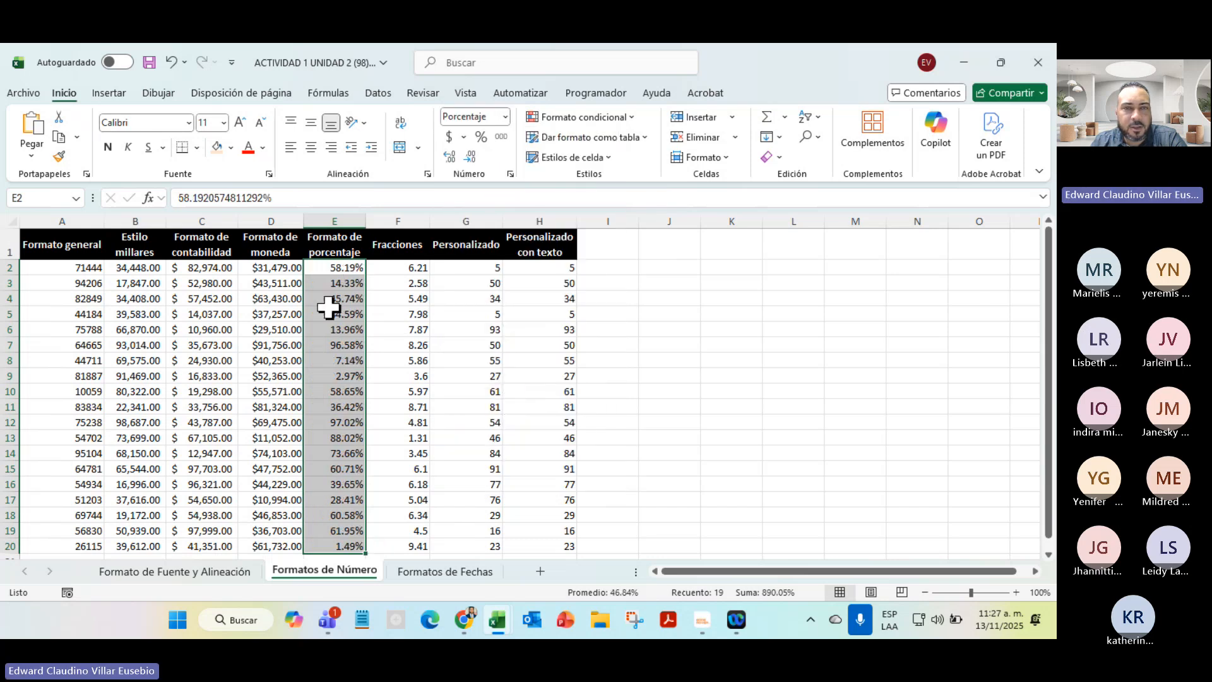
Format F2:F20 as Fracción so values read like 6 1/5, then select H2:H20
left_click_drag(404, 269, 404, 556)
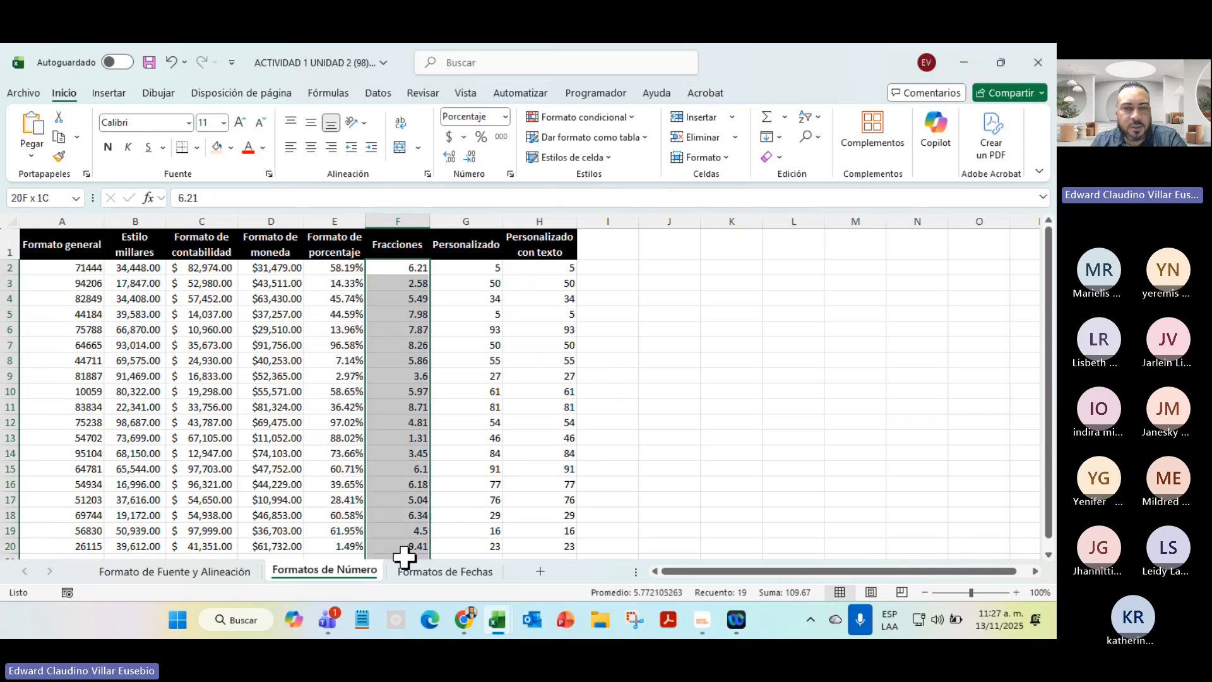
left_click(506, 117)
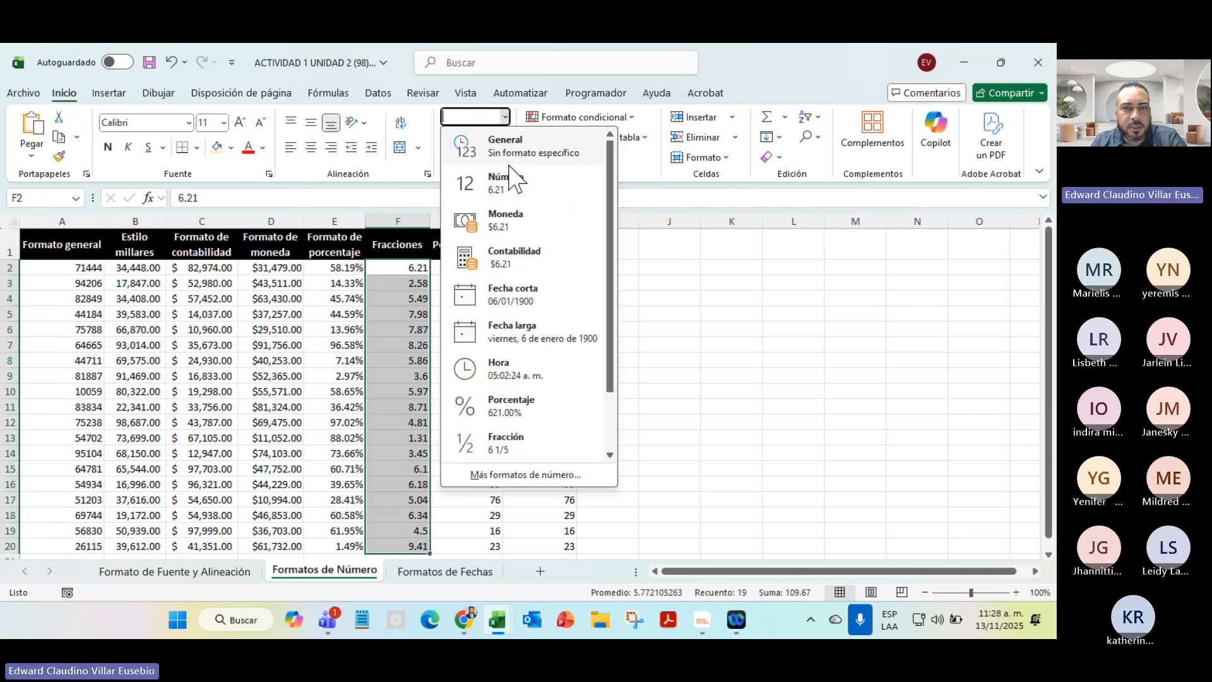
left_click(525, 437)
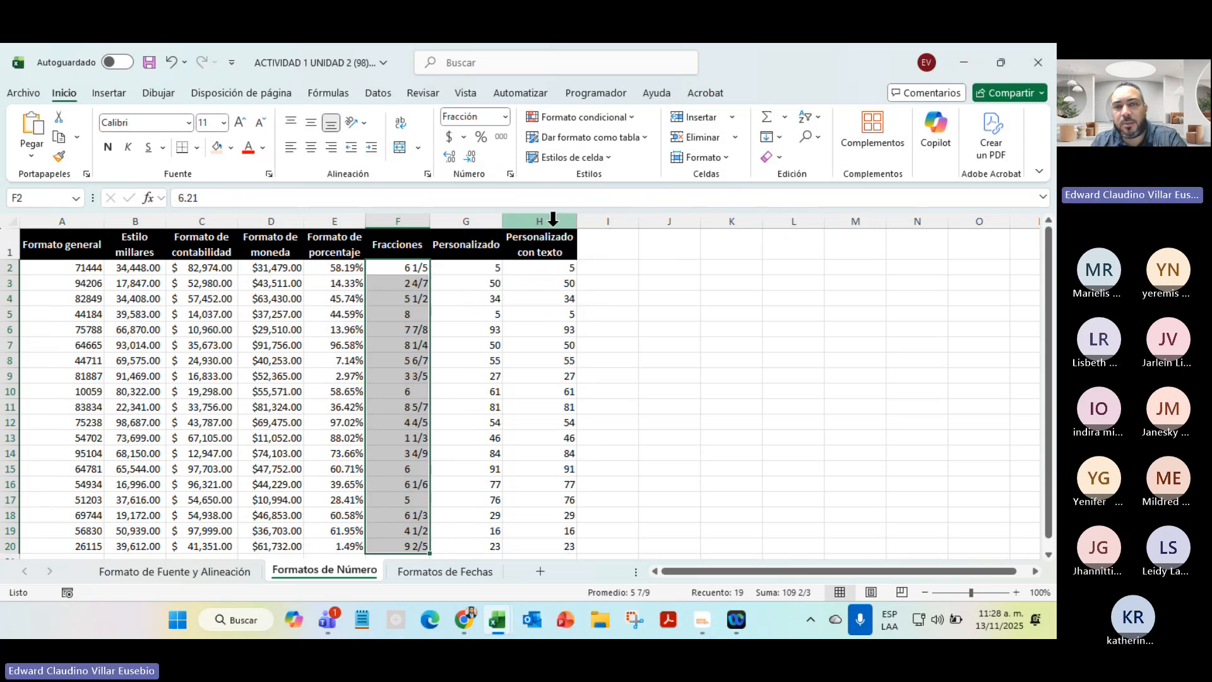
left_click_drag(541, 268, 511, 546)
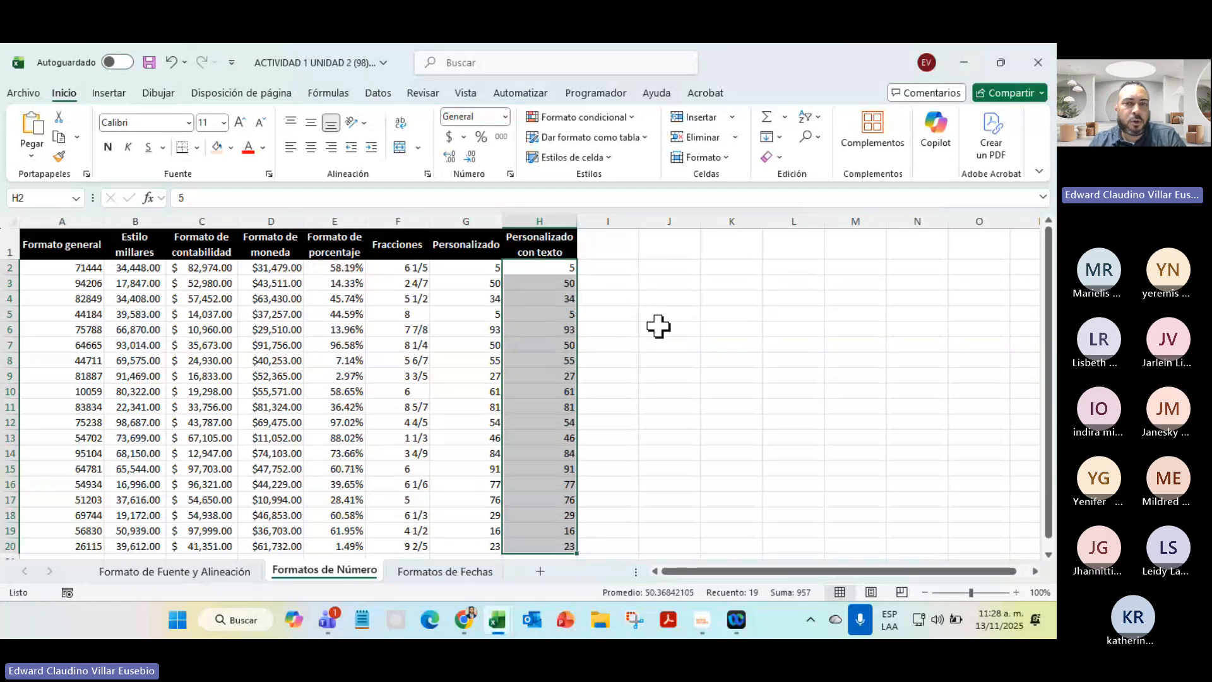
Give column H the custom format "El valor es: "## so values read 'El valor es: 50'
left_click(505, 117)
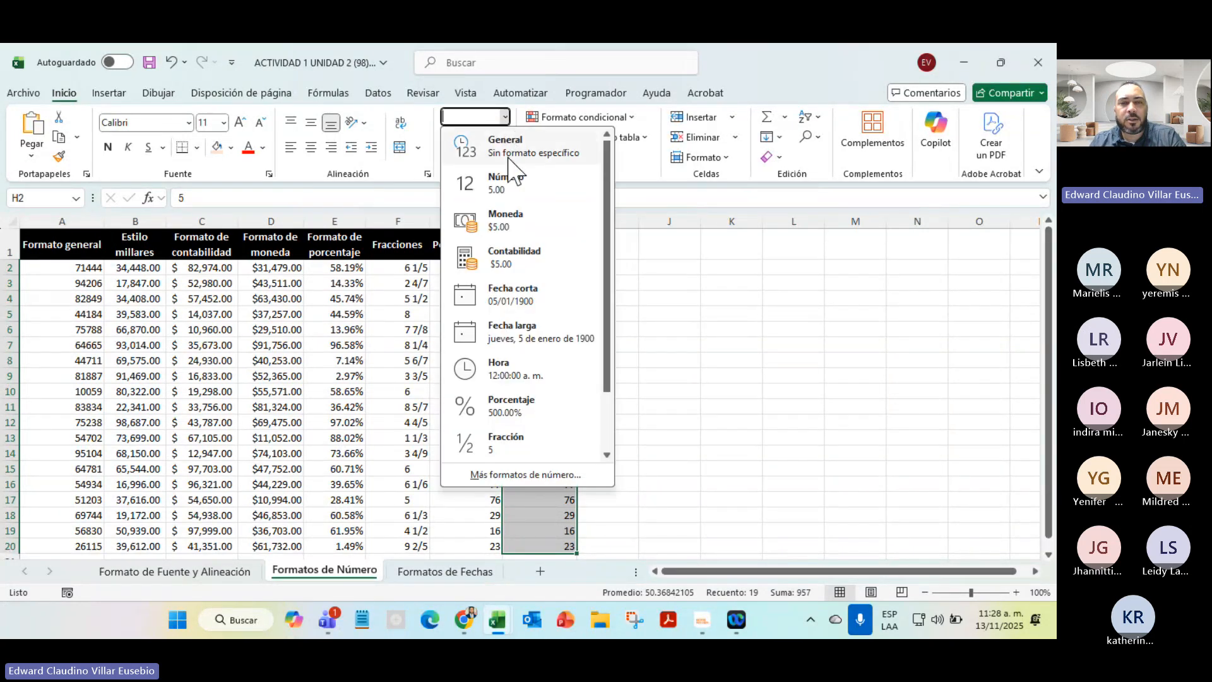
left_click(513, 474)
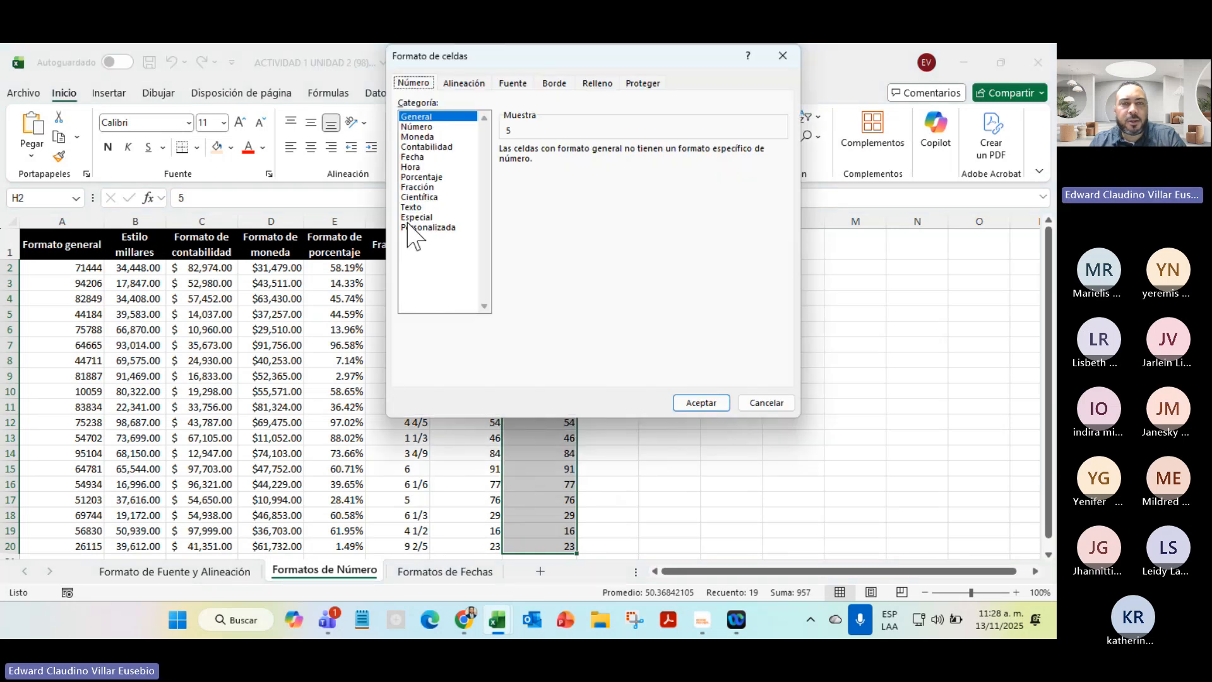
left_click(445, 229)
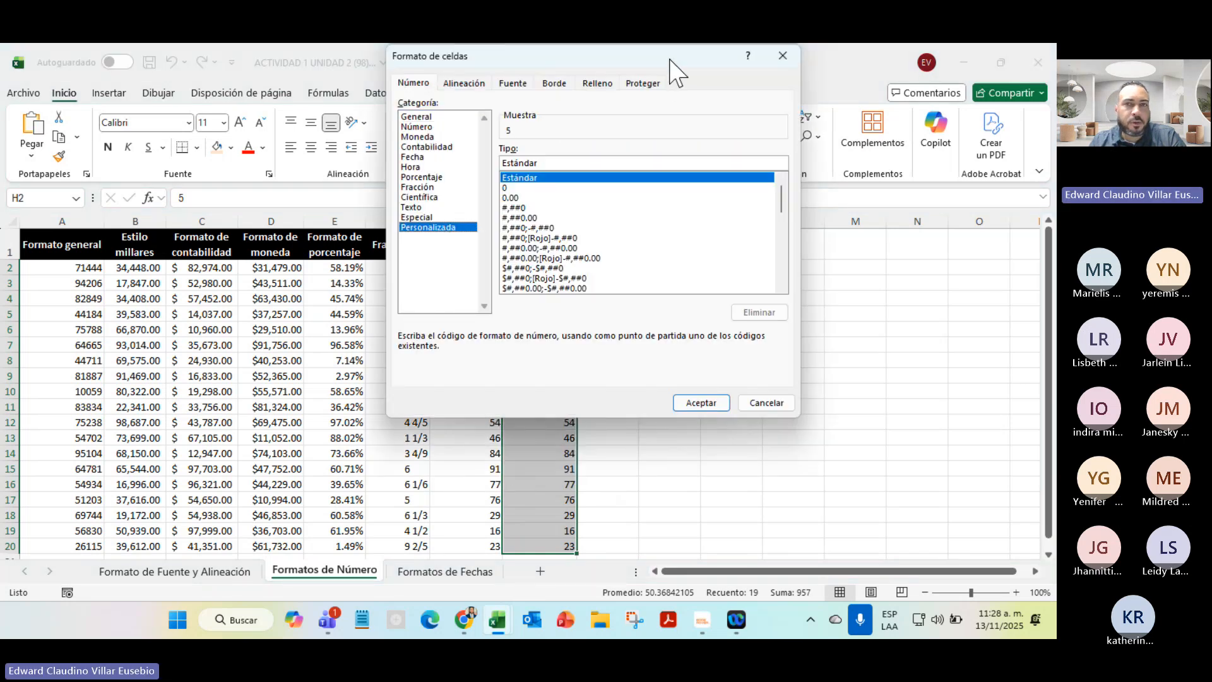
left_click_drag(675, 71, 922, 162)
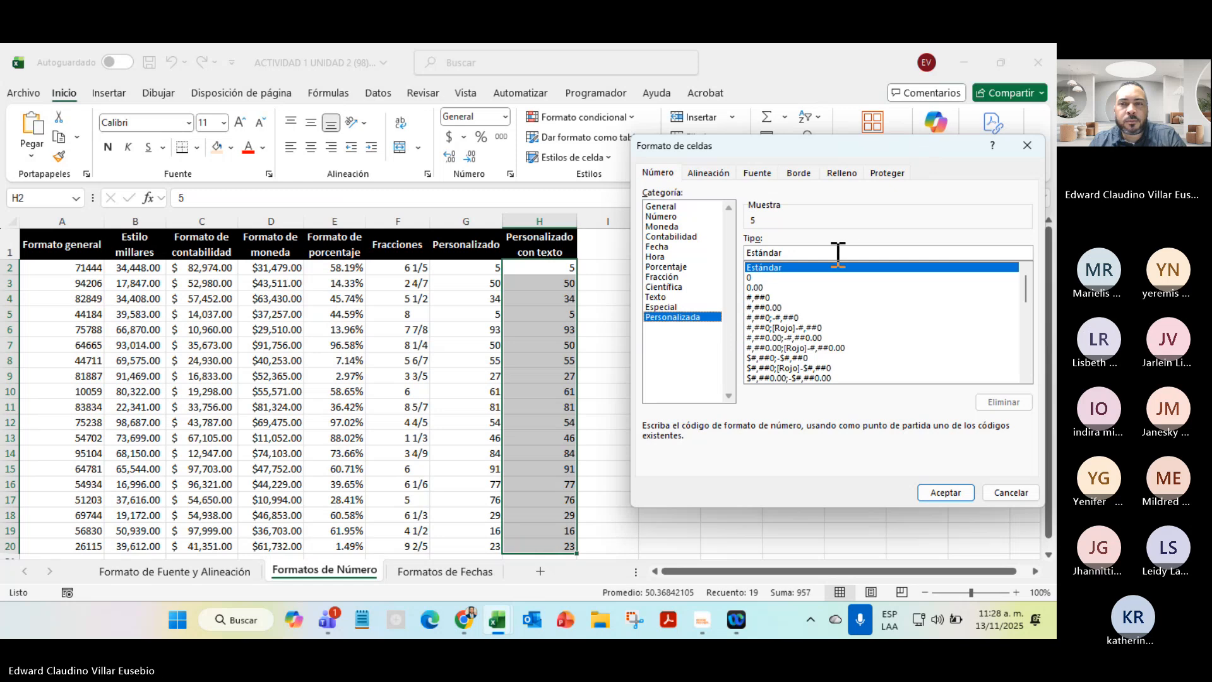
double_click(821, 250)
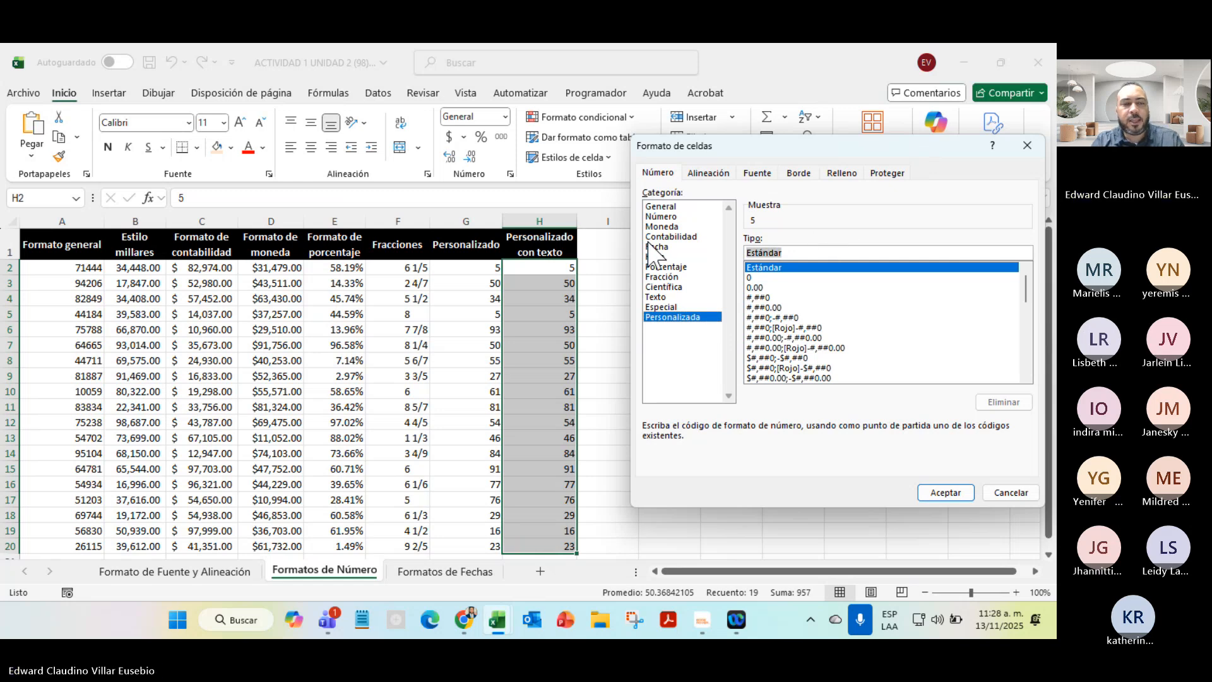
key("BackSpace")
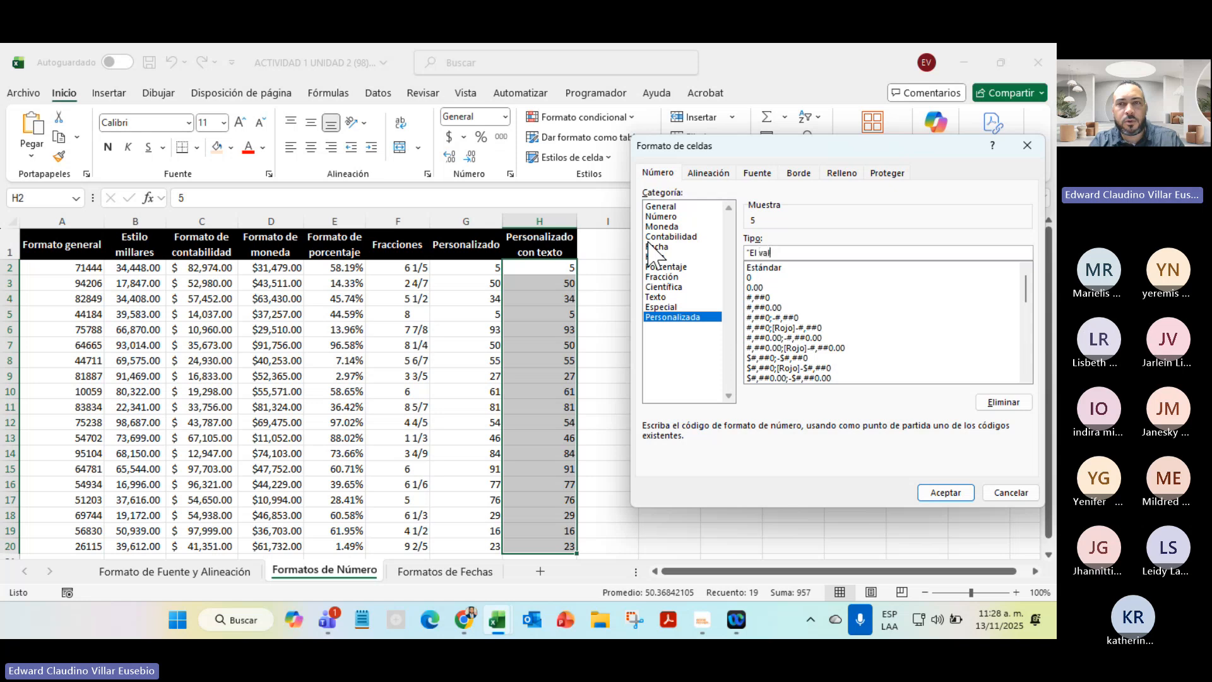
type("\"El valor es:\"")
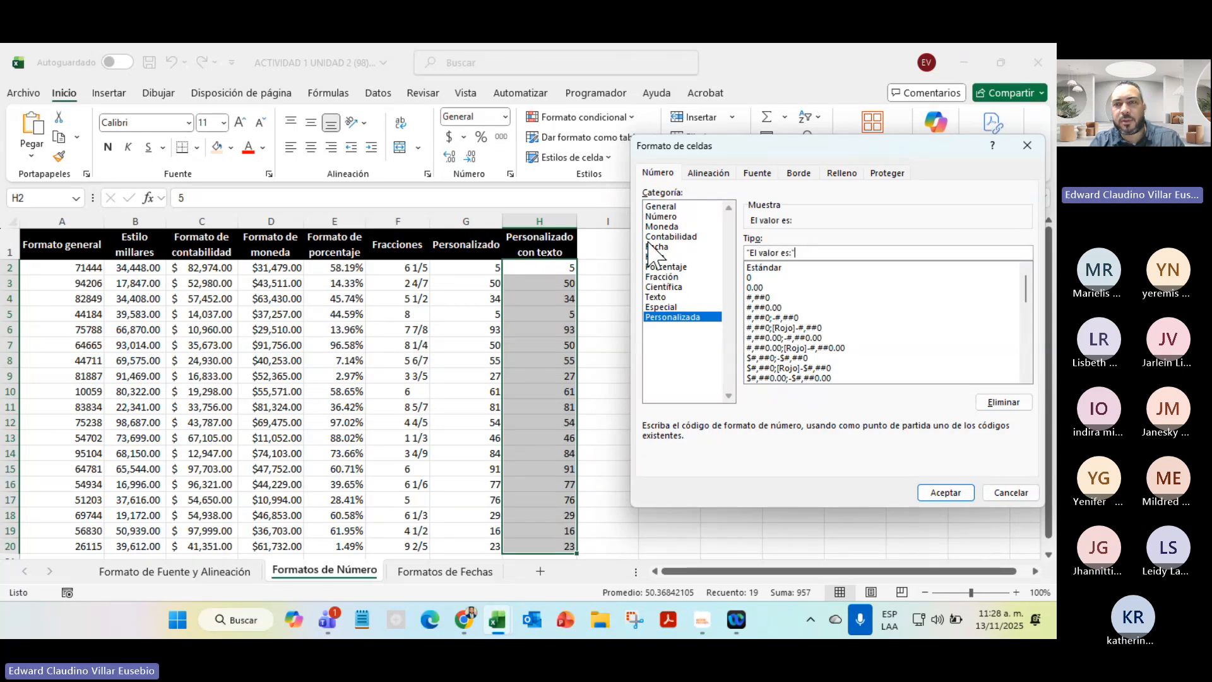
key("BackSpace")
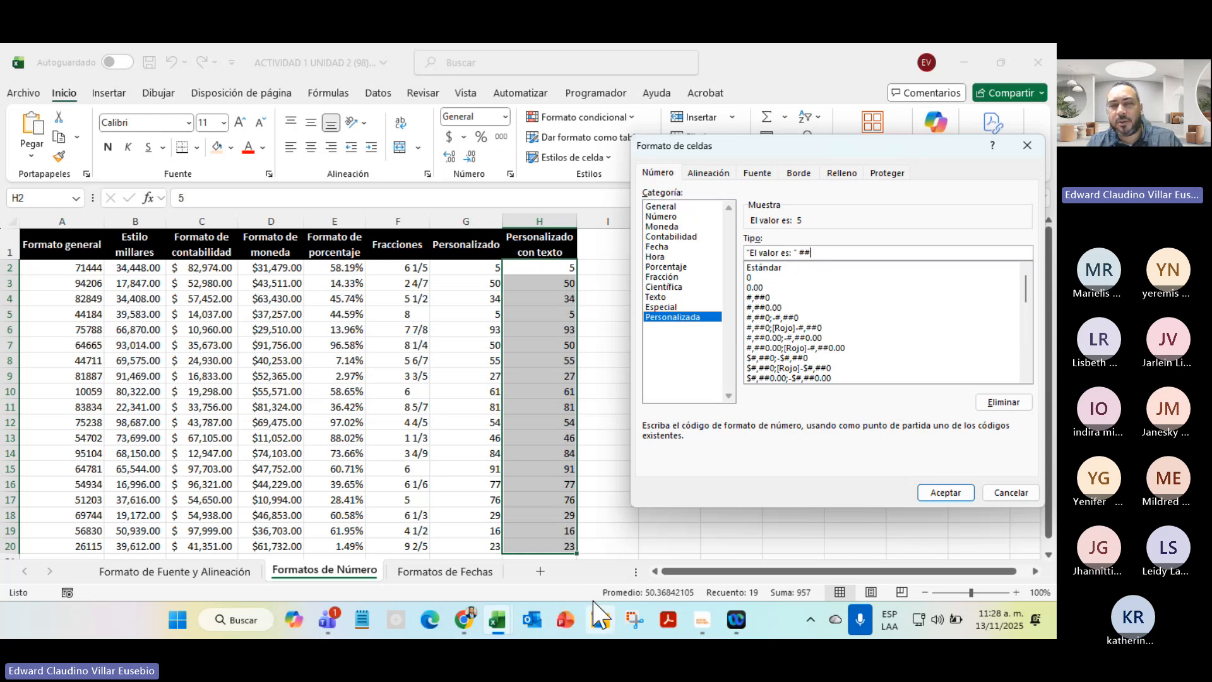
left_click(964, 491)
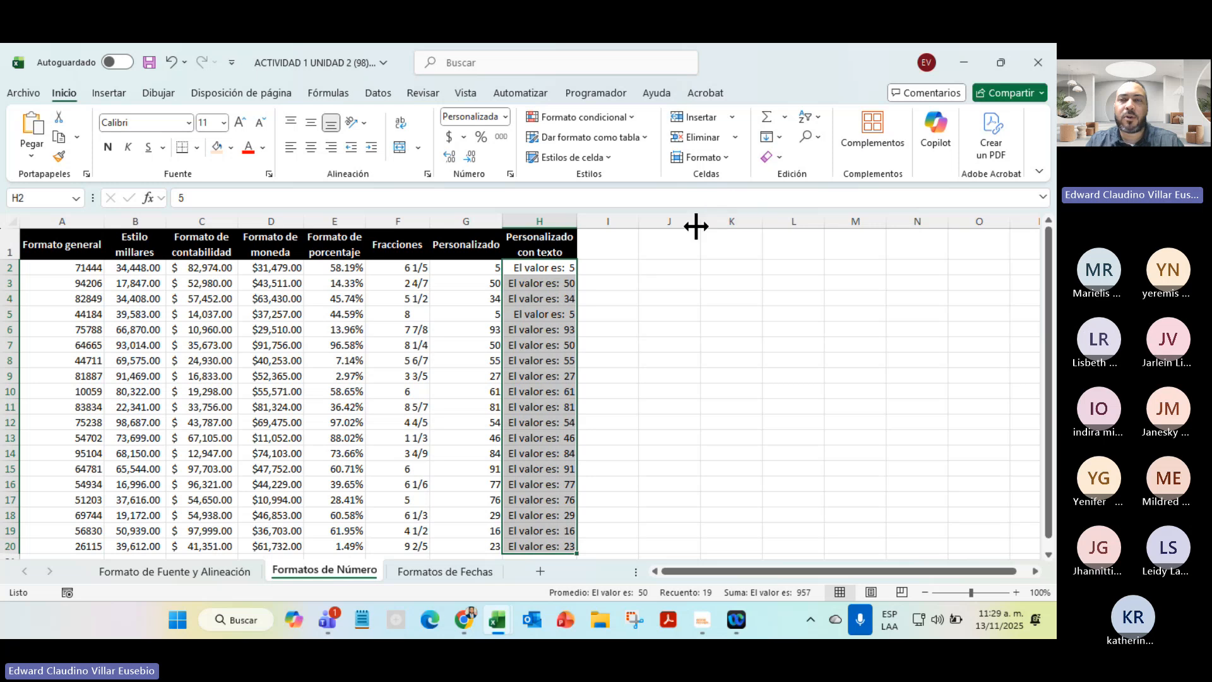
Drag column J's right header border outward to widen it for phone numbers
left_click_drag(698, 218, 744, 222)
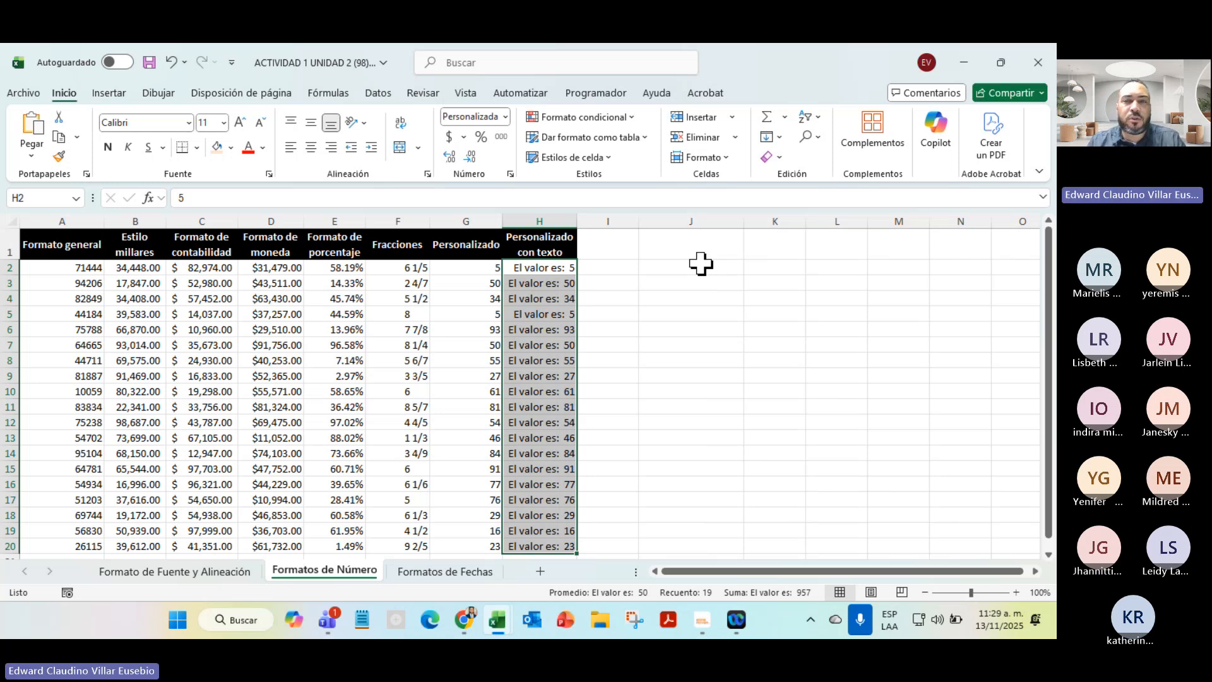
Enter a sample phone number with brackets and dashes in J2, then select J5:J20
left_click(693, 269)
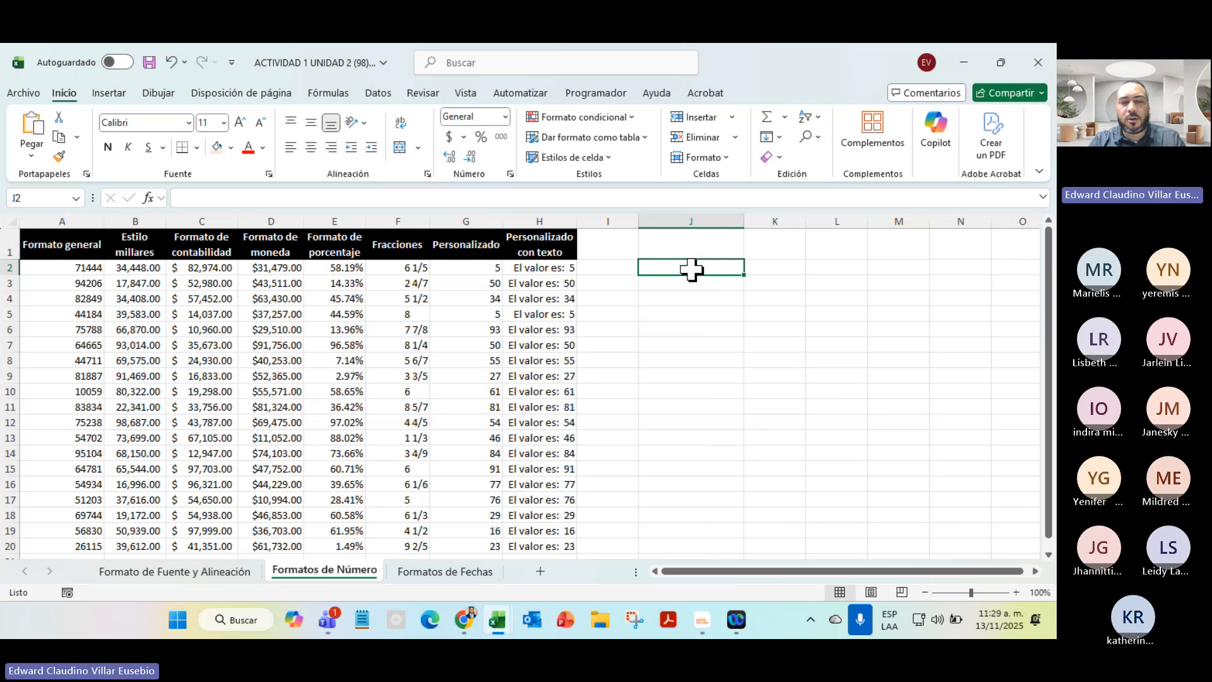
type("(809)-555-5555")
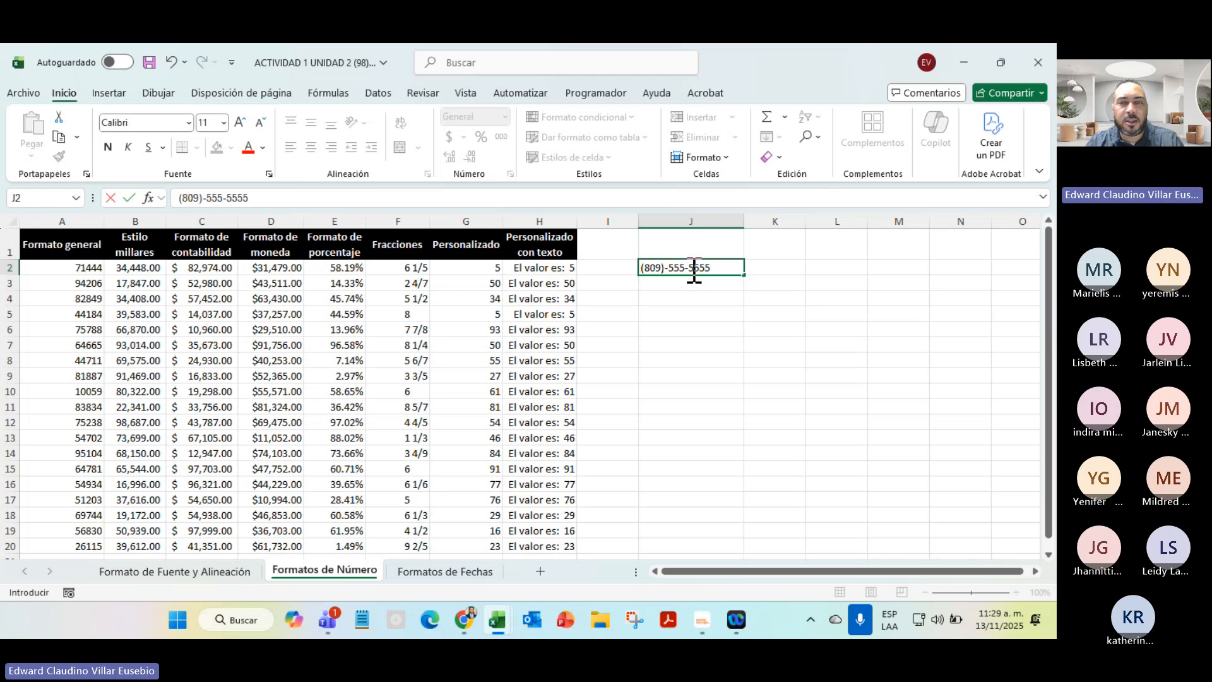
key("Return")
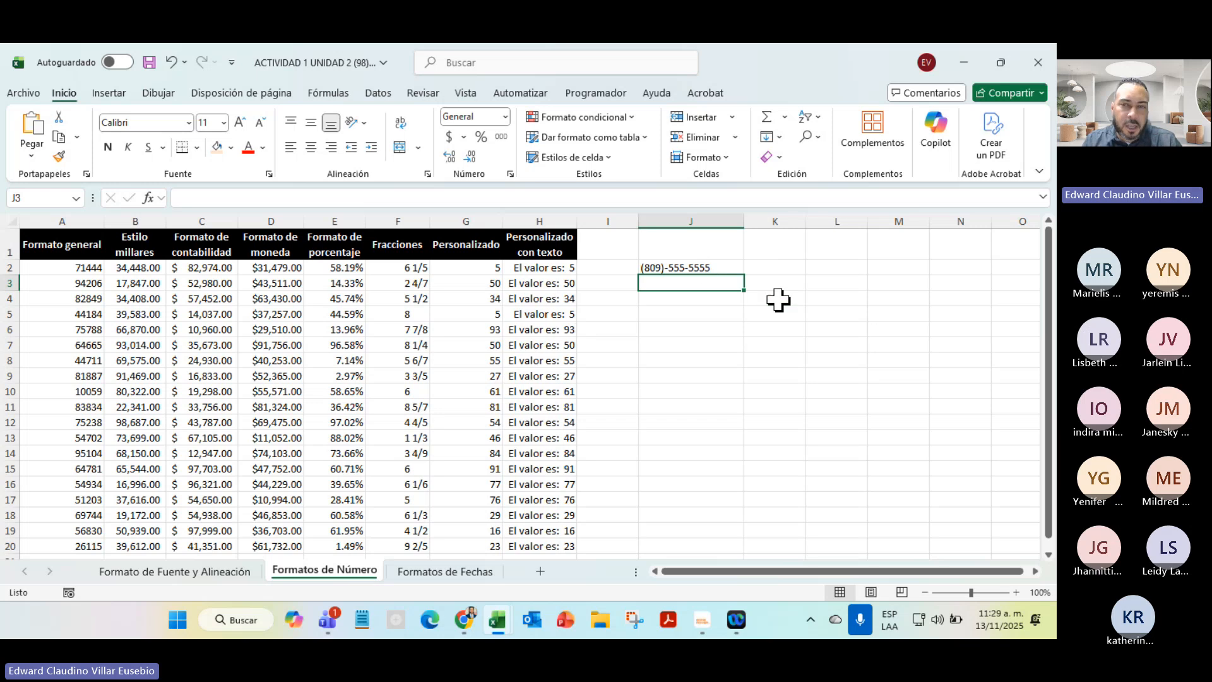
left_click_drag(644, 471, 641, 452)
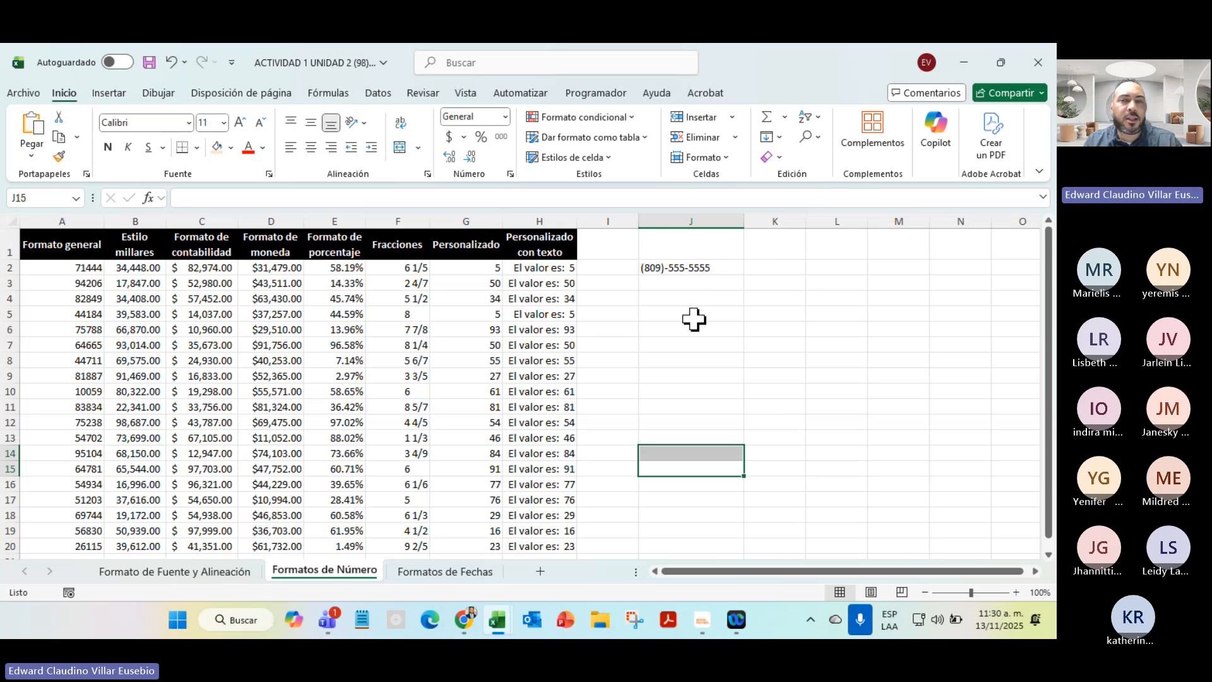
left_click_drag(690, 309, 682, 550)
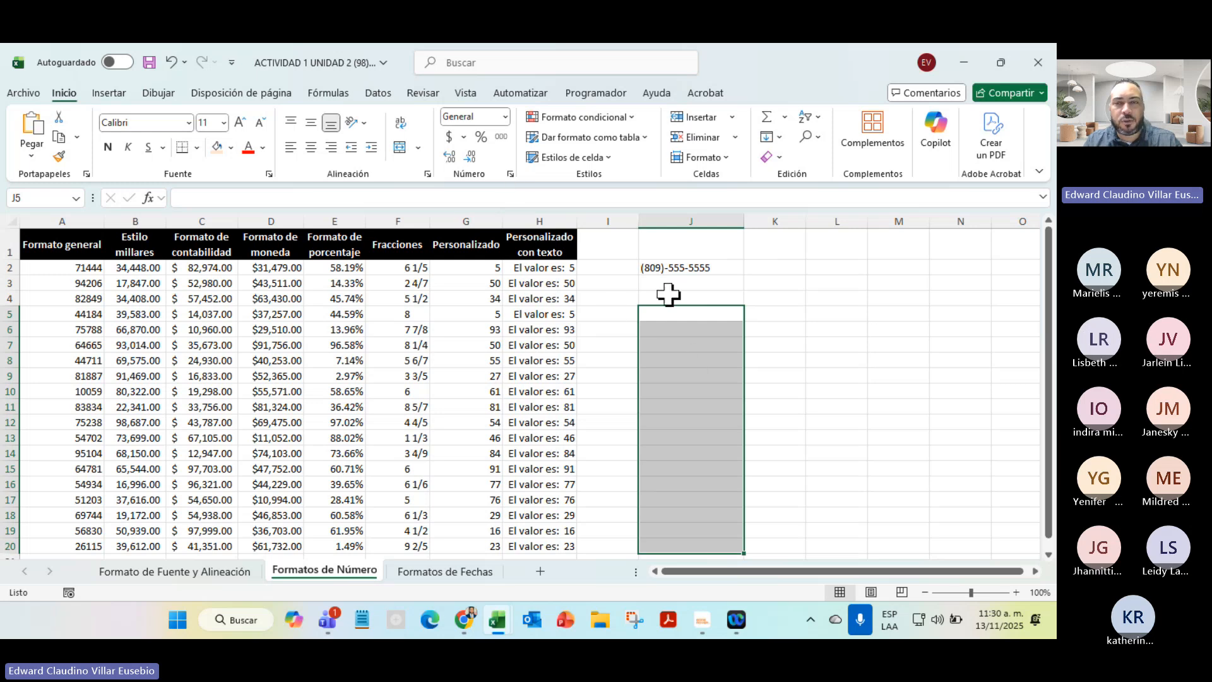
Apply the custom number format (###)-###-#### to J5:J20 via the Personalizada category
left_click(505, 118)
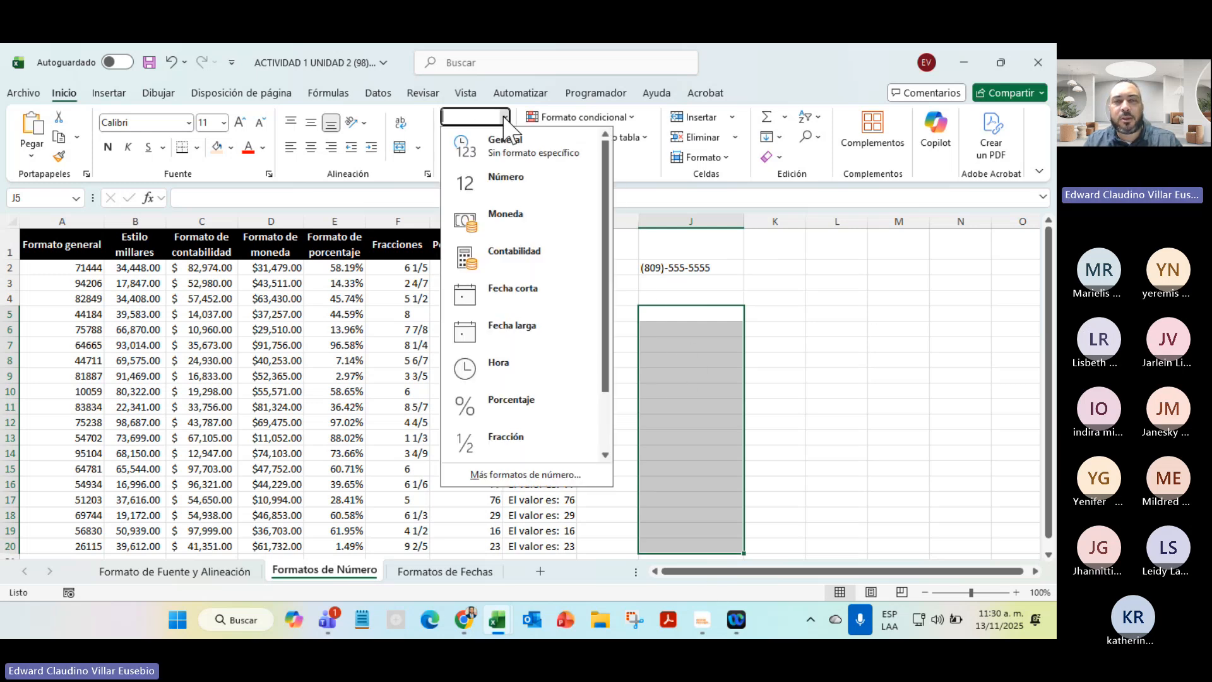
left_click(516, 474)
left_click(673, 317)
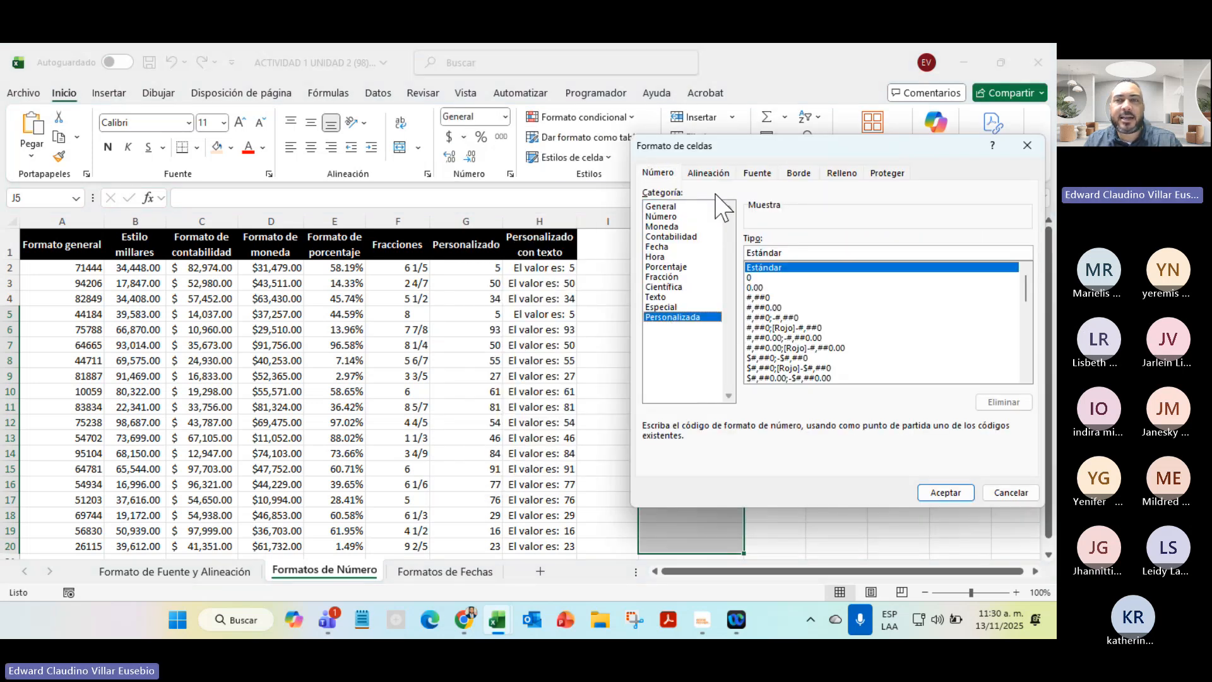
left_click_drag(749, 149, 249, 128)
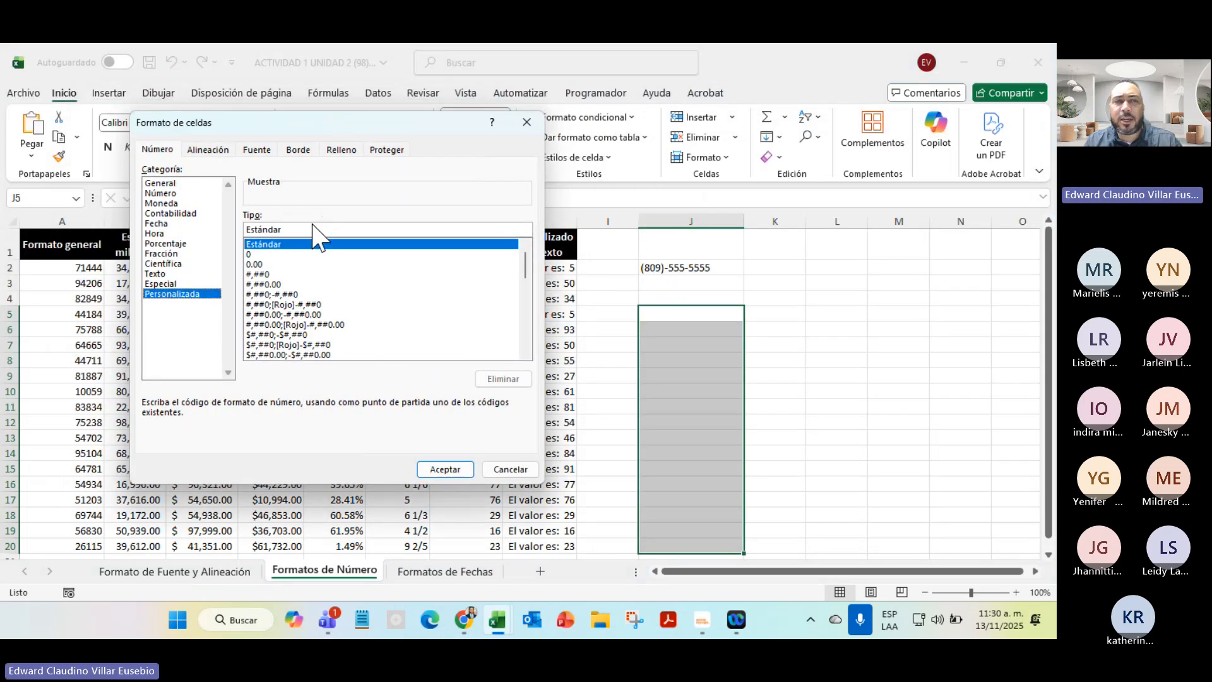
left_click_drag(306, 231, 217, 238)
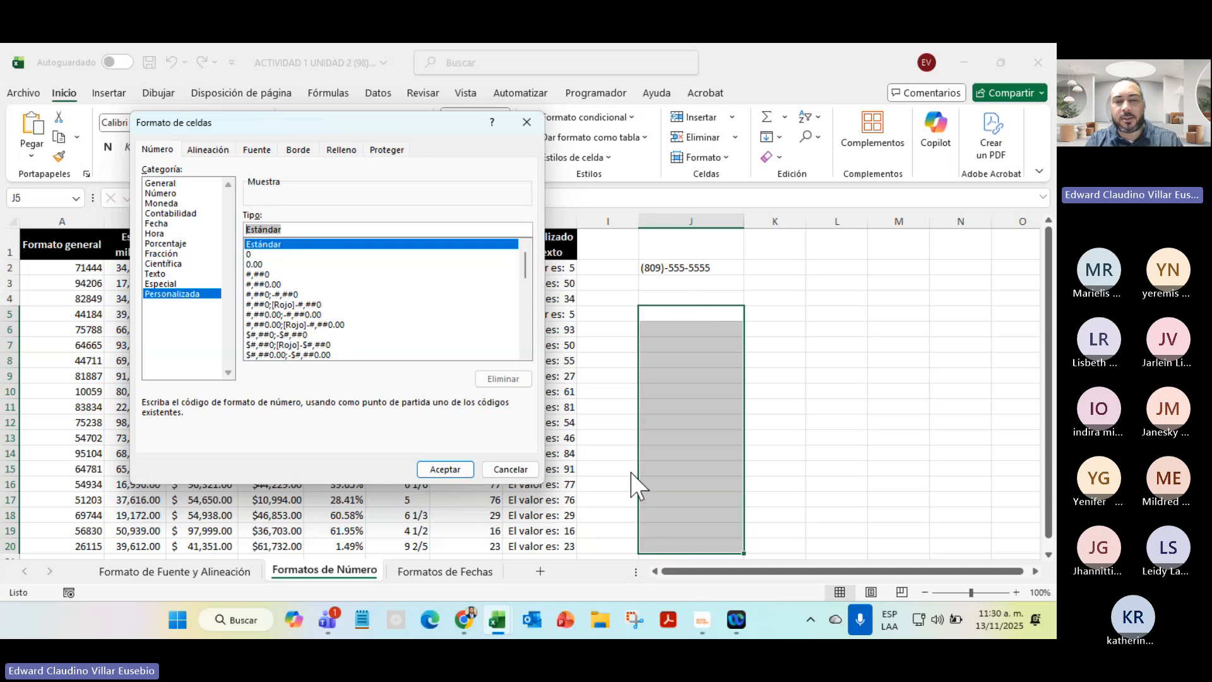
type("(")
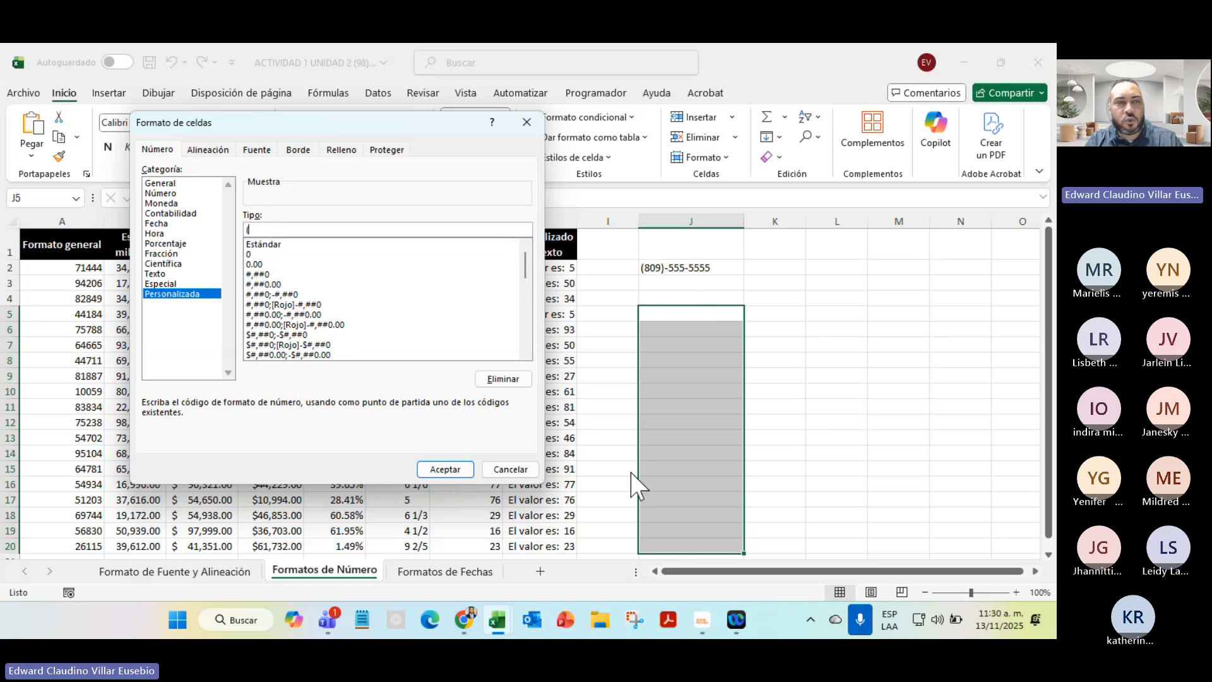
type("###")
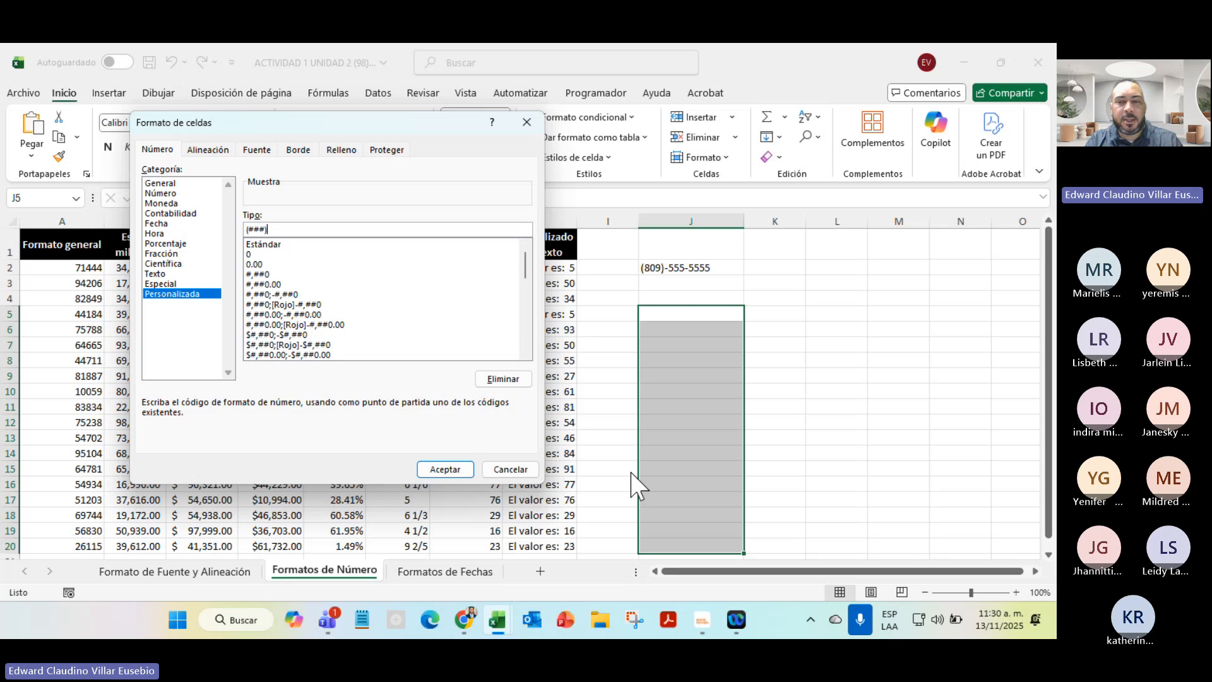
type(")-")
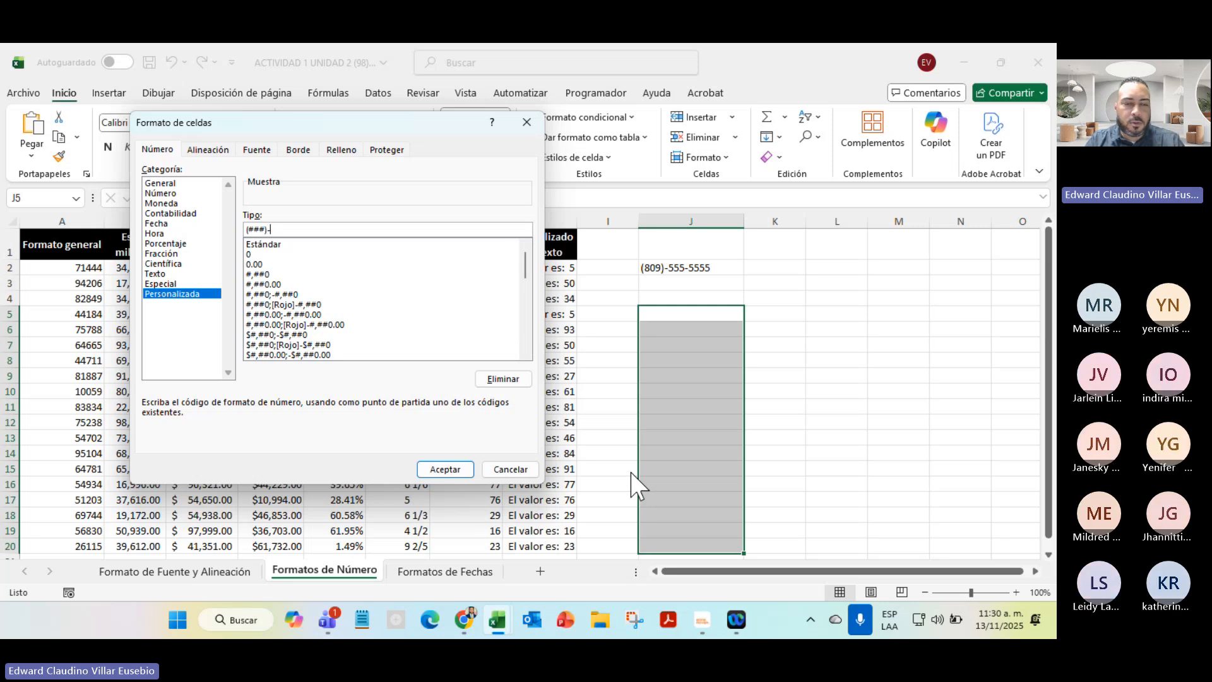
type("##")
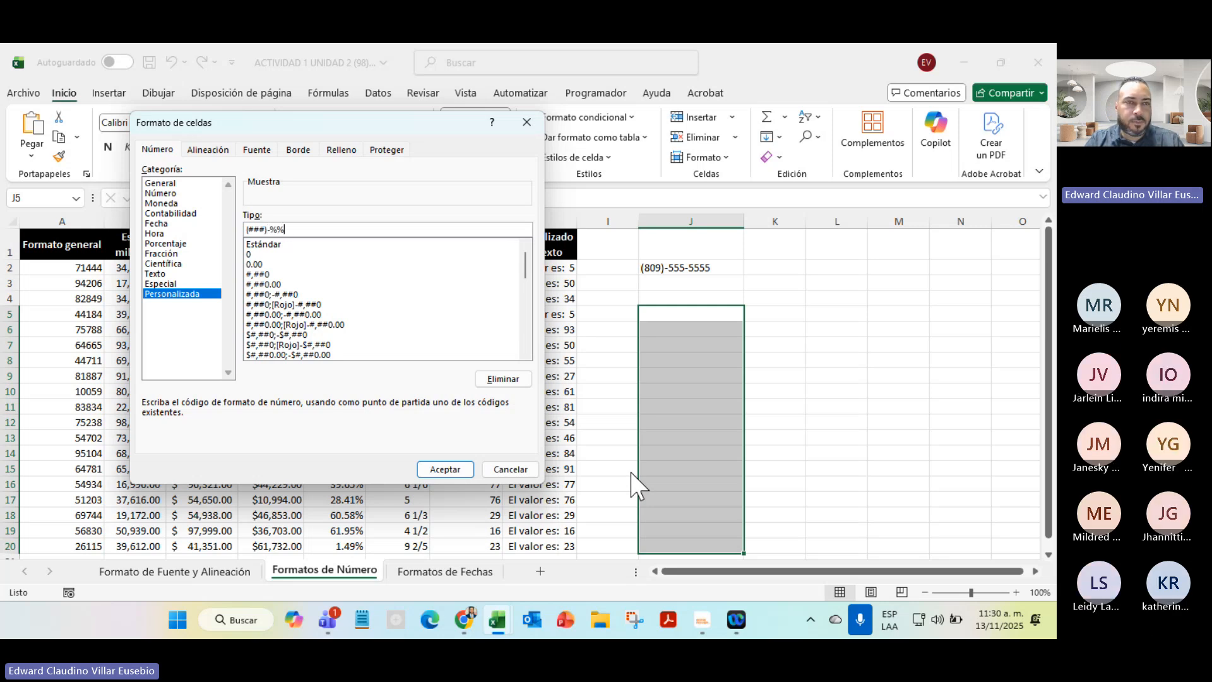
key("BackSpace")
key("BackSpace")
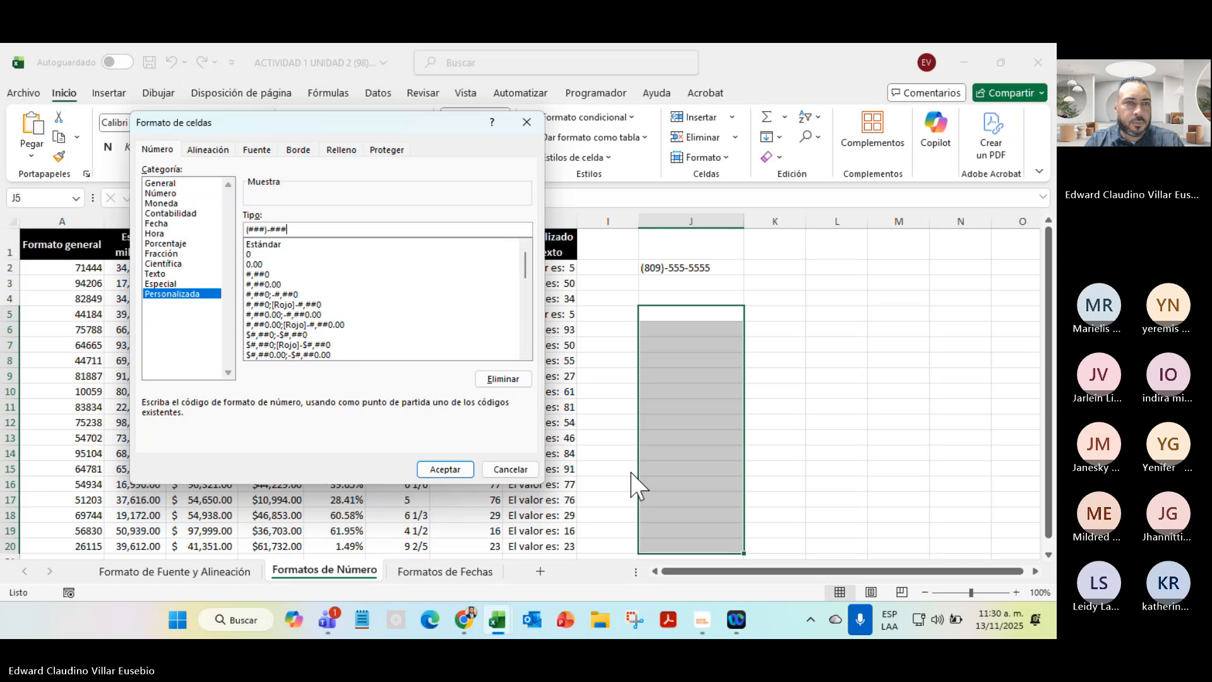
type("###-##")
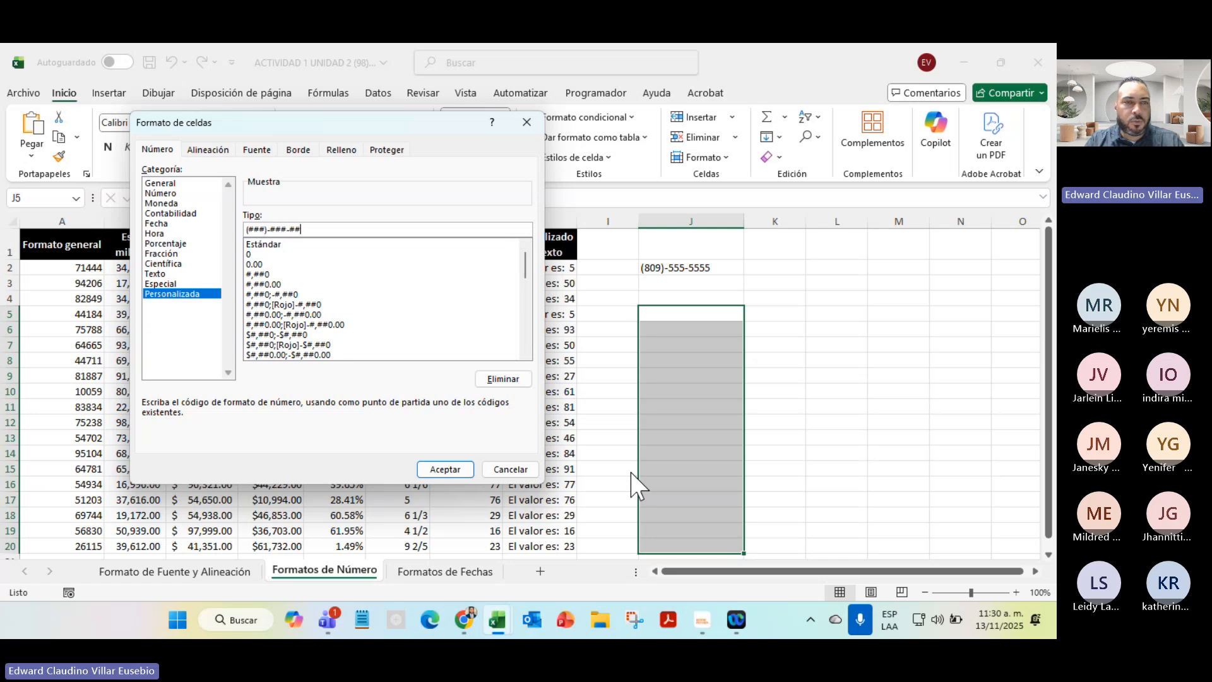
type("##")
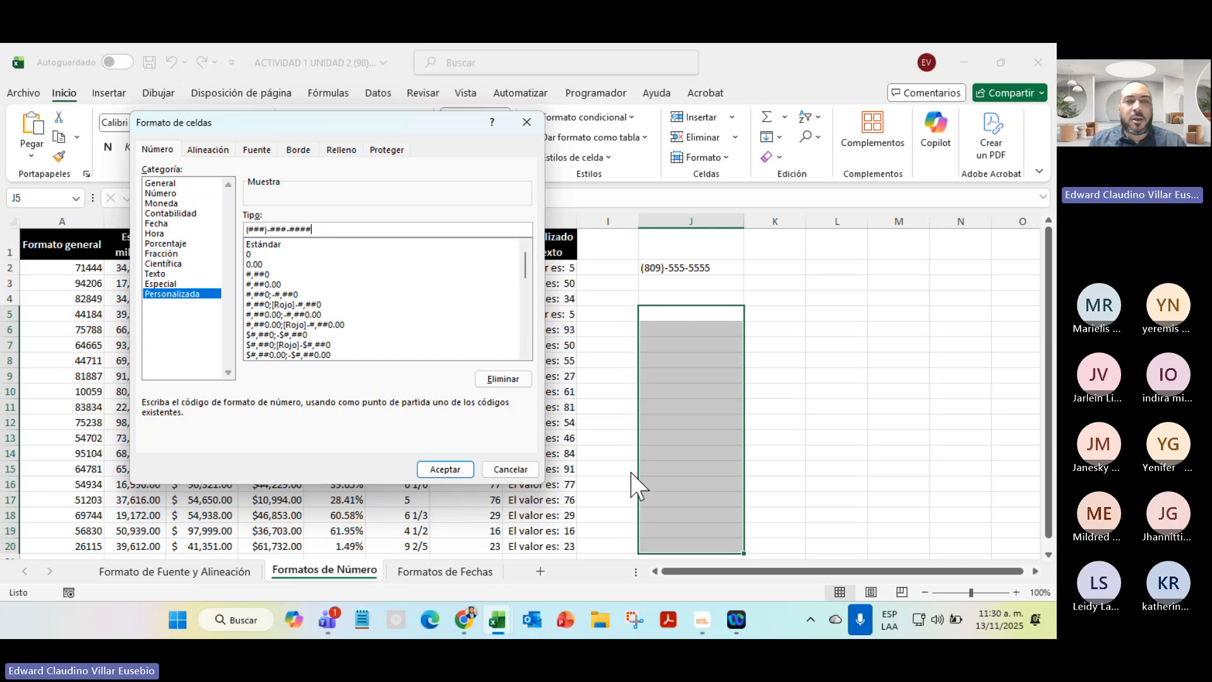
left_click(445, 469)
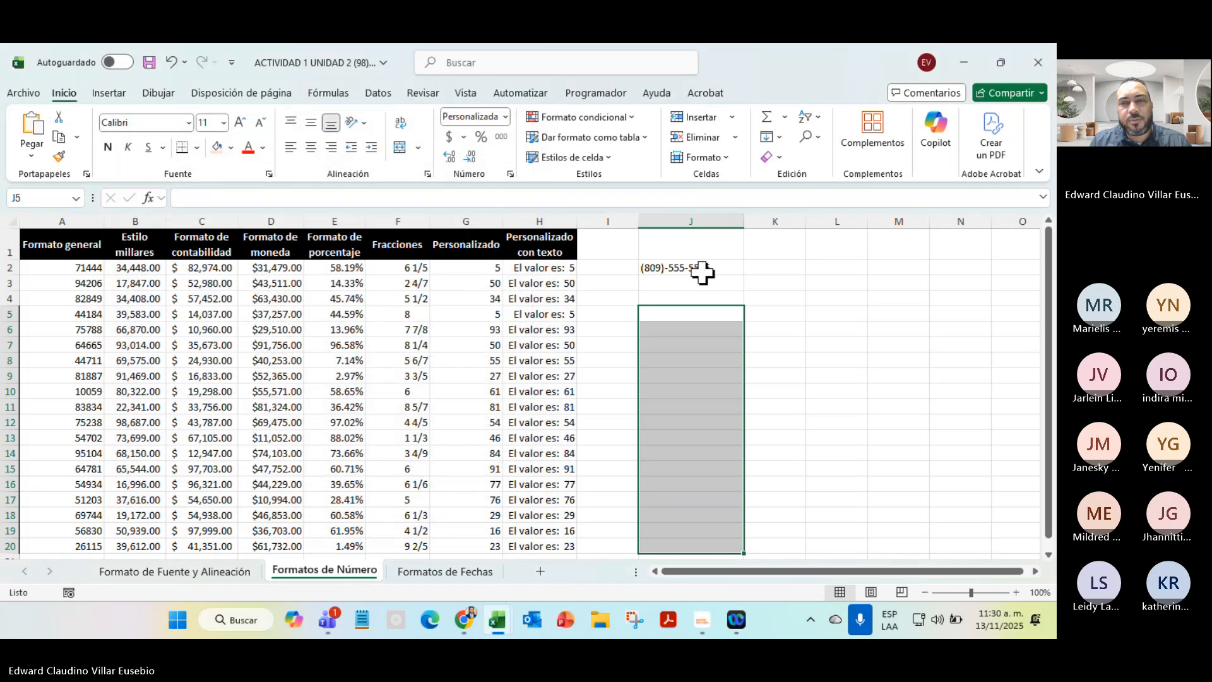
Enter a ten-digit phone number in each of J5 and J6, then mute the Teams microphone
left_click(703, 310)
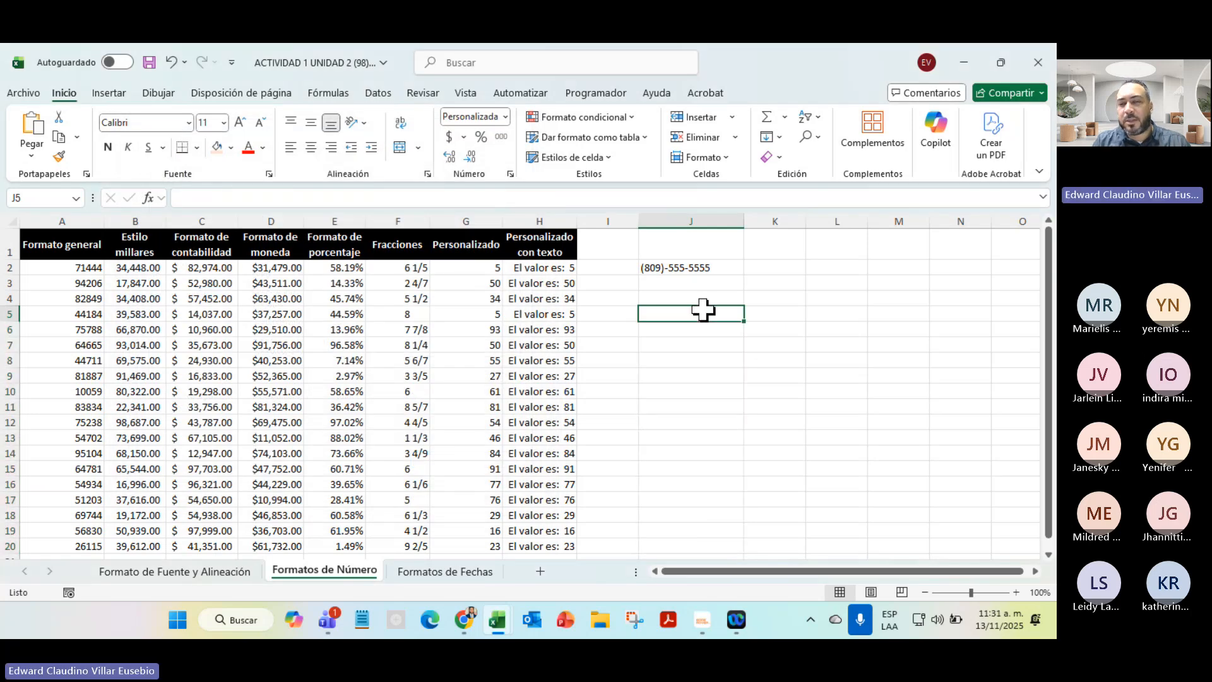
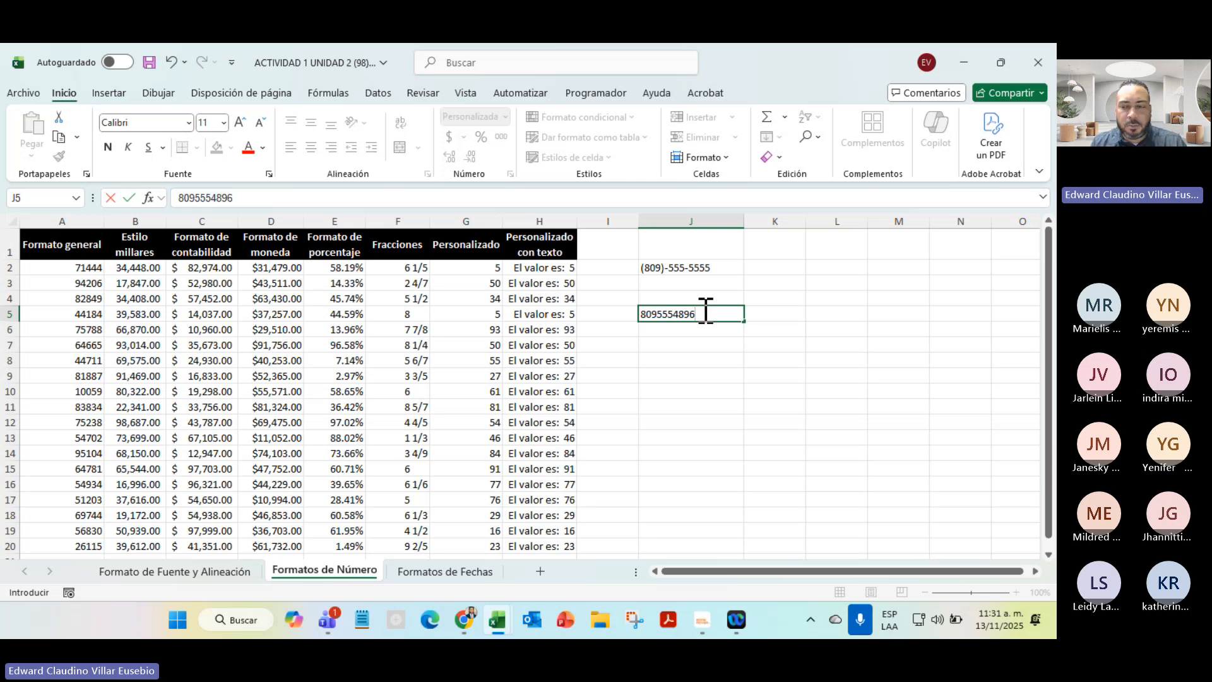
key("Return")
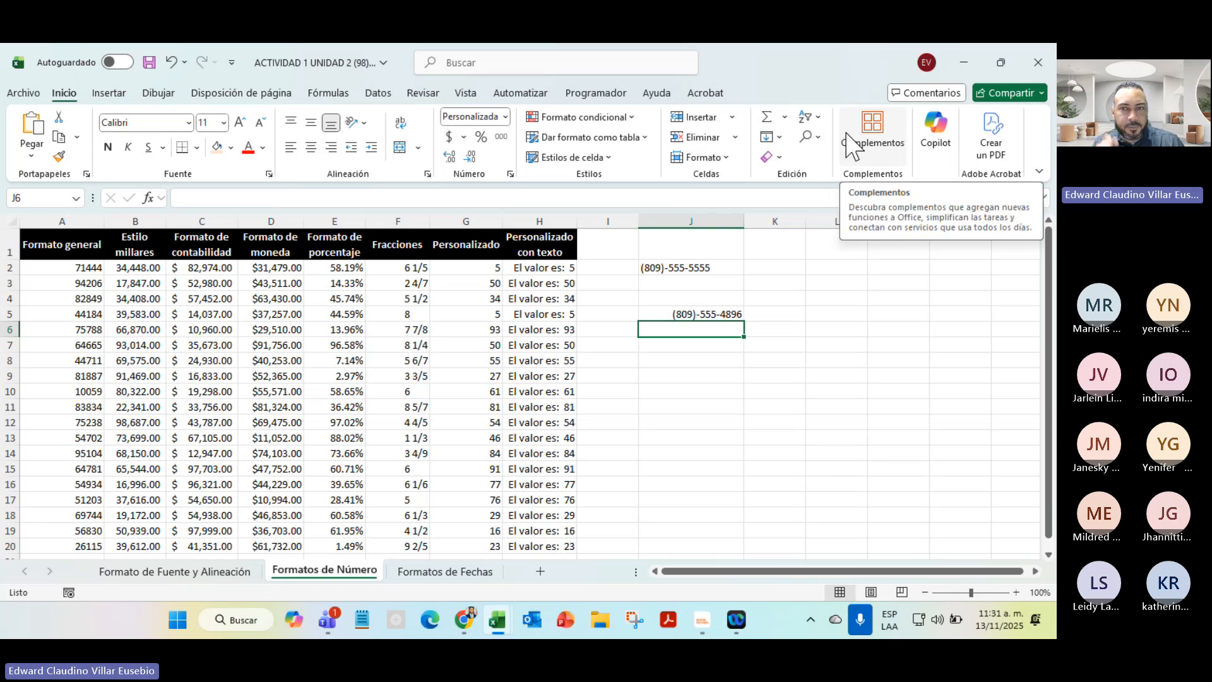
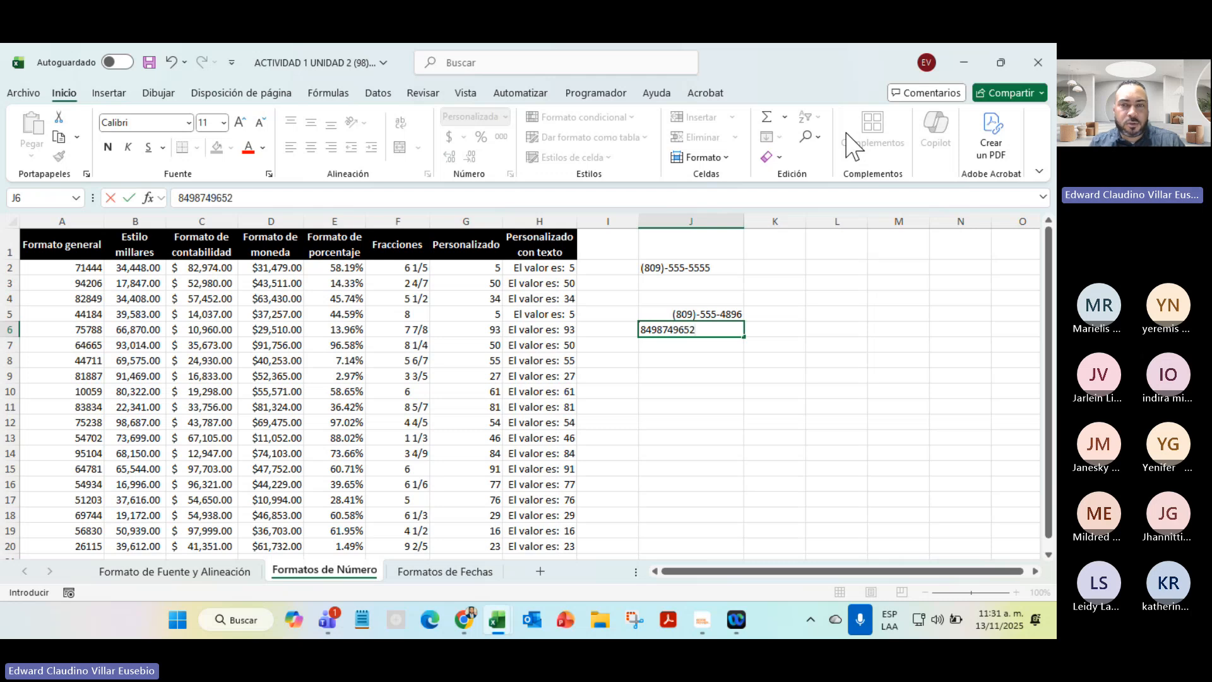
key("Return")
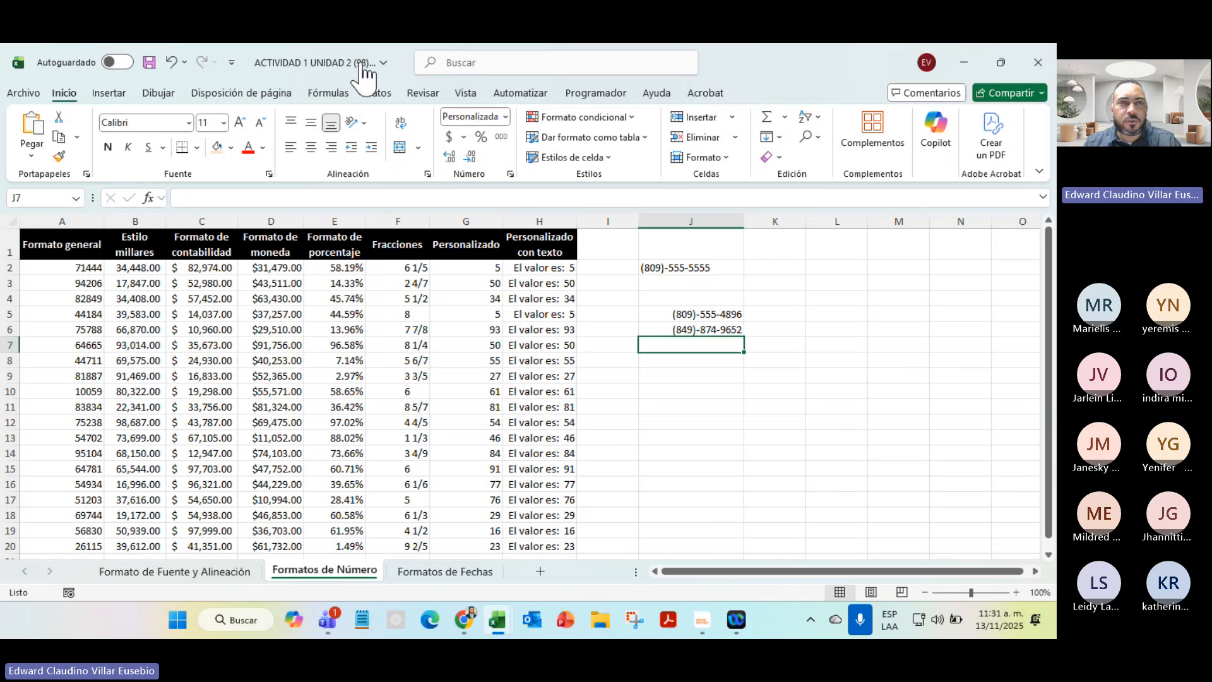
left_click(387, 66)
left_click(389, 67)
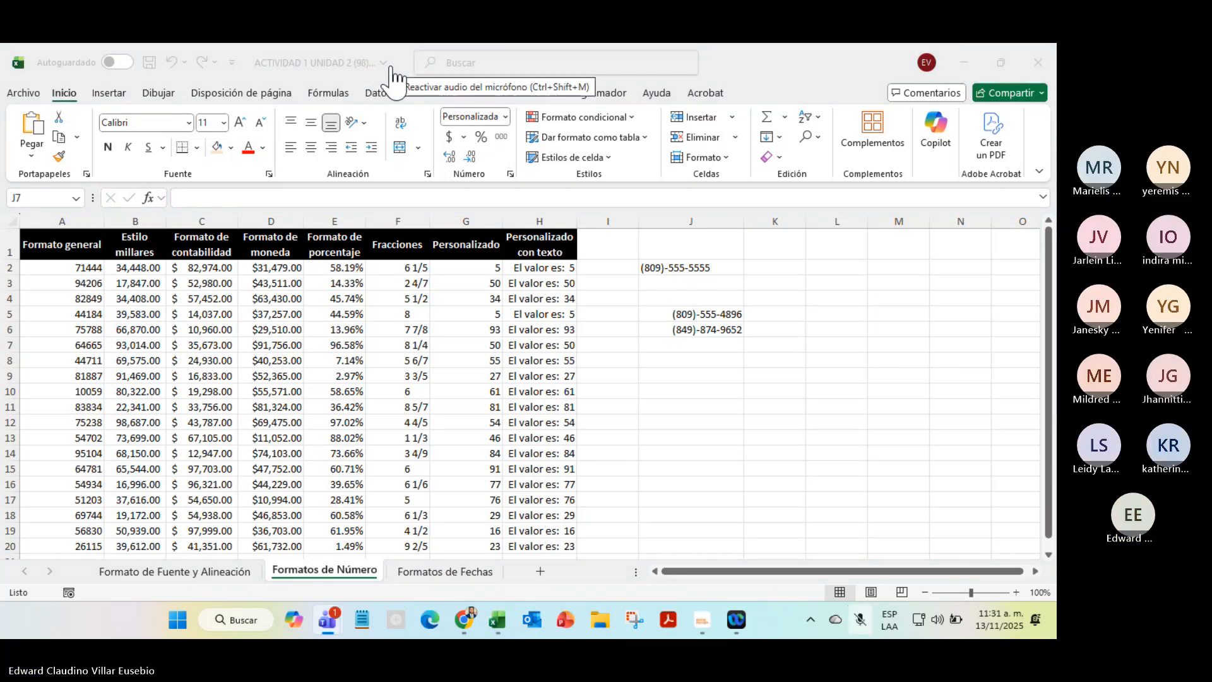
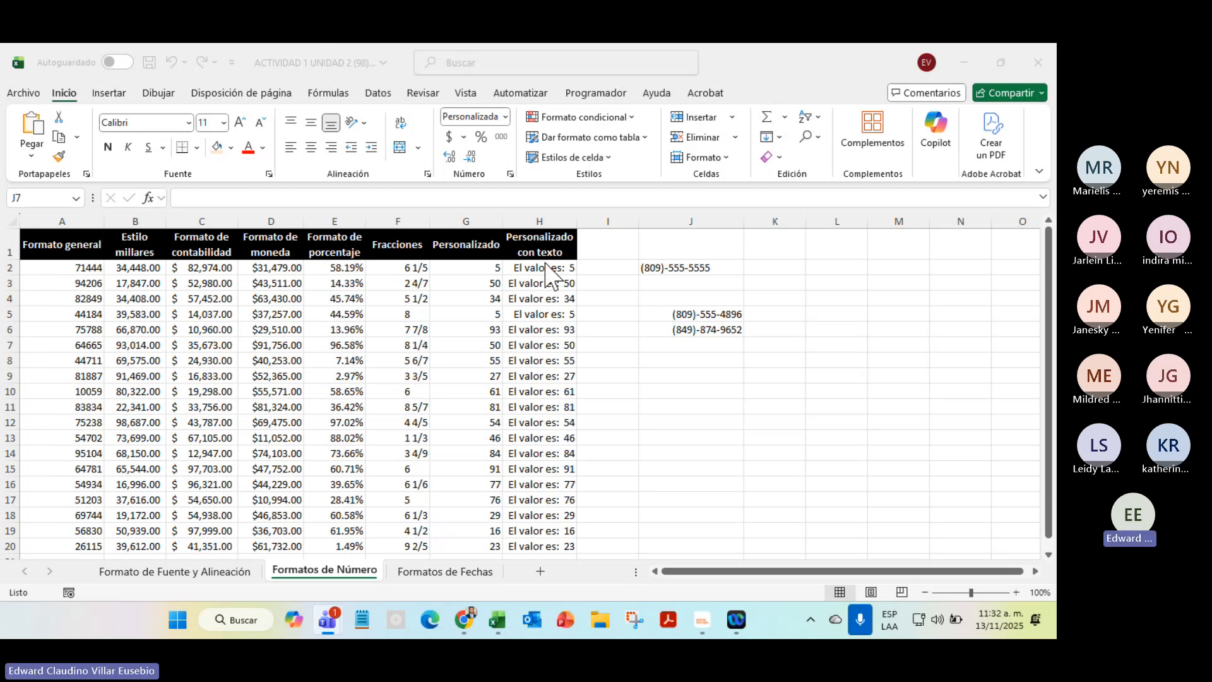
Leave the finished Formatos de Número sheet and switch to the Formatos de Fechas sheet
scroll(760, 379, "down", 3)
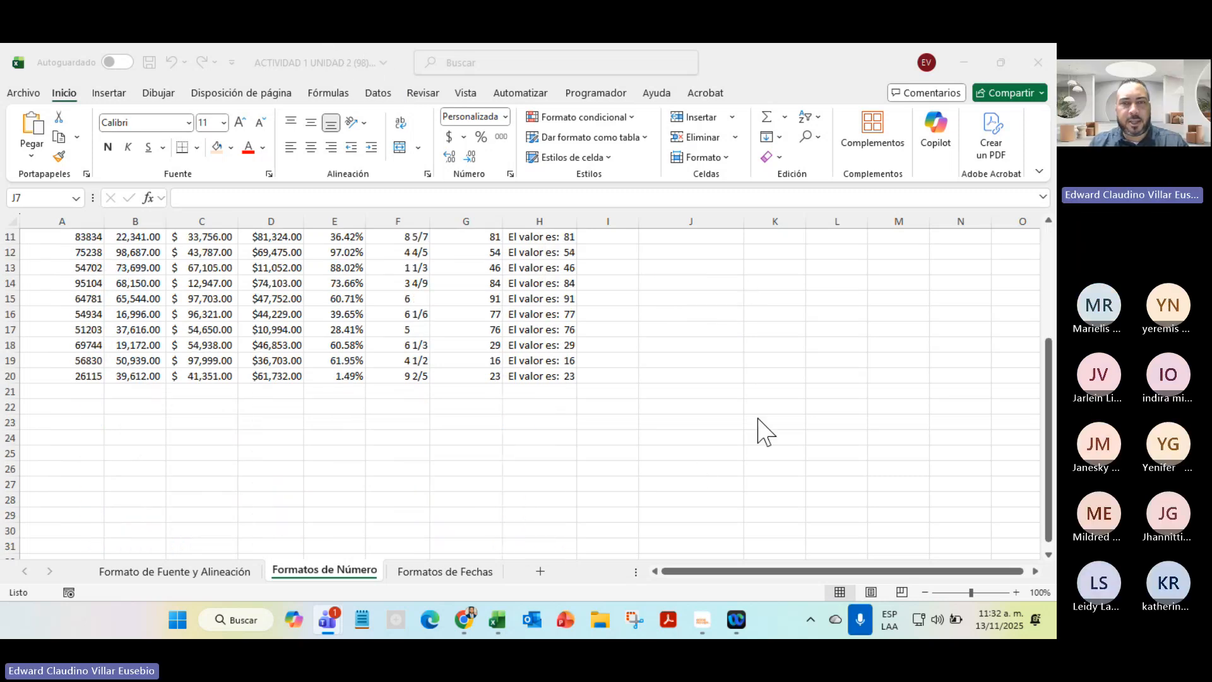
scroll(754, 424, "up", 3)
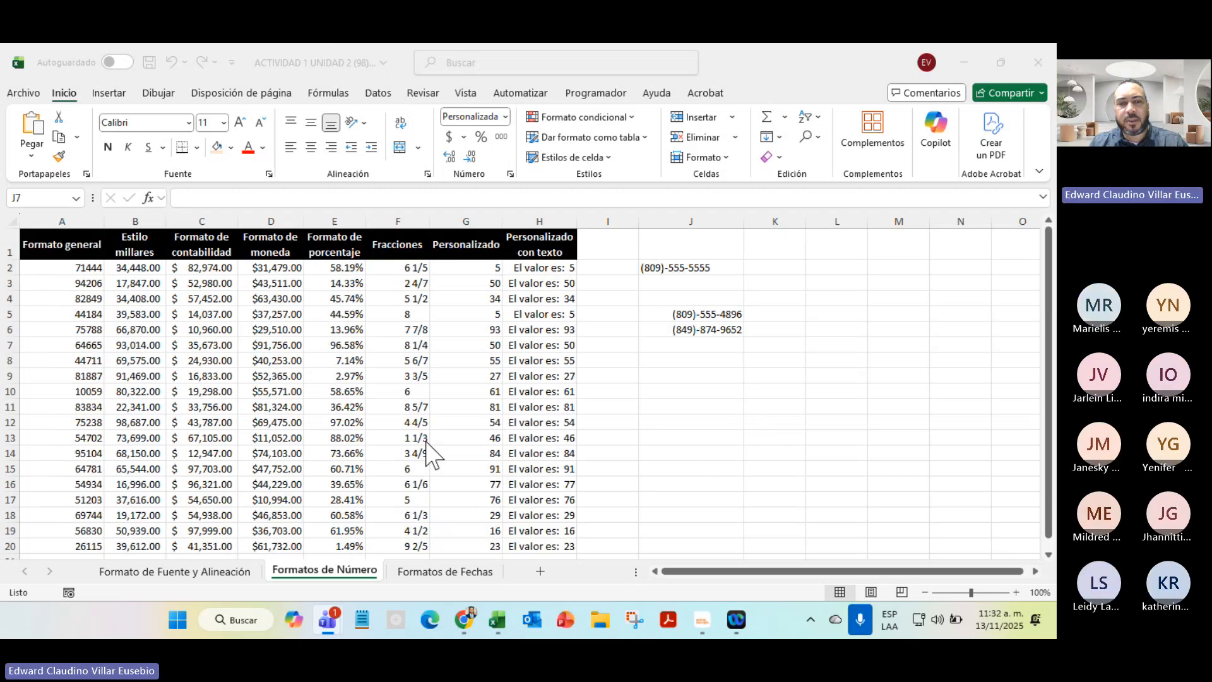
left_click(427, 578)
left_click(427, 571)
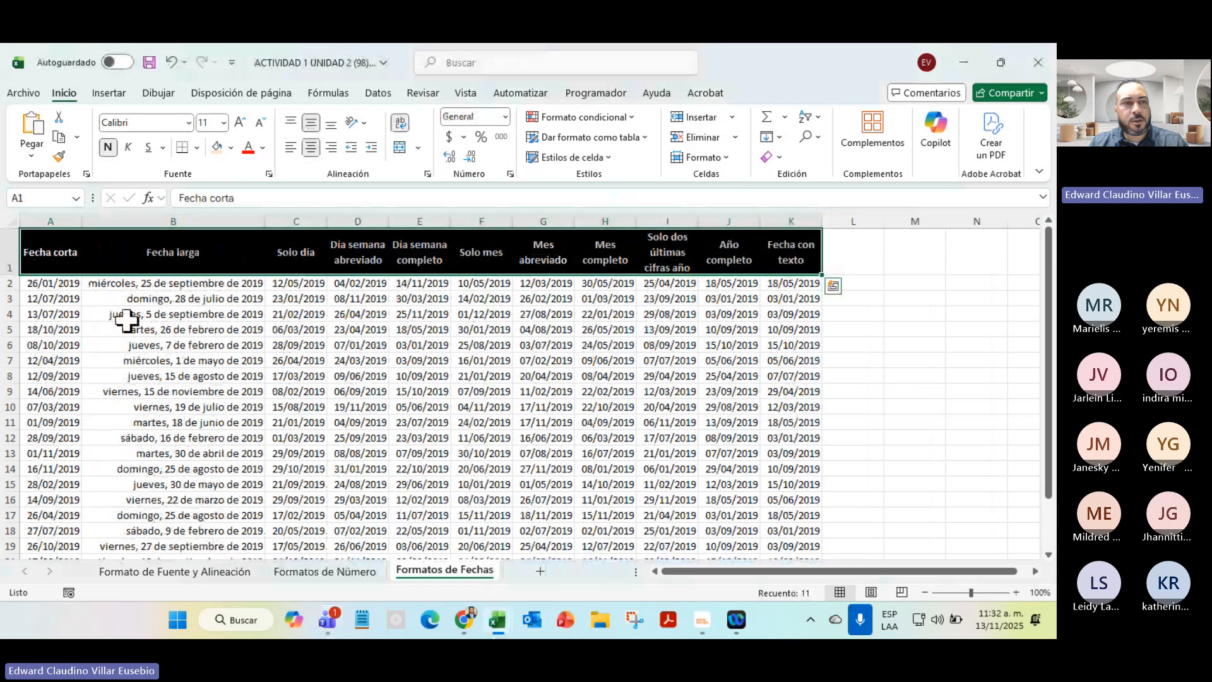
left_click(307, 379)
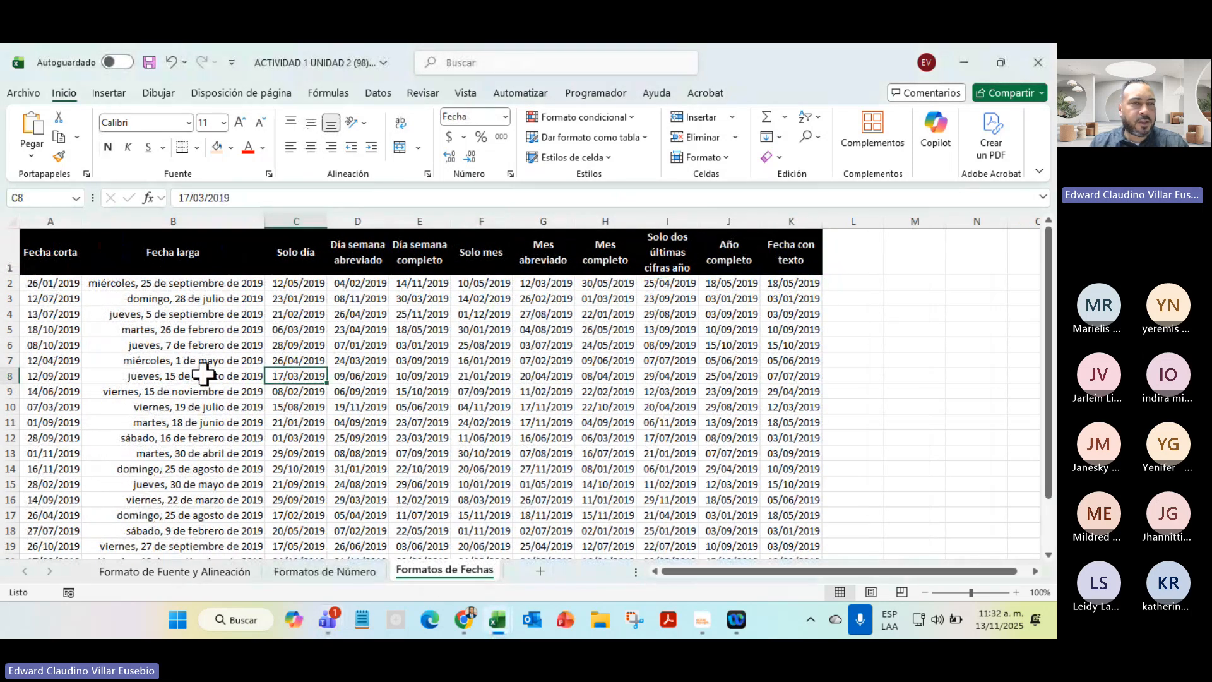
left_click(51, 260)
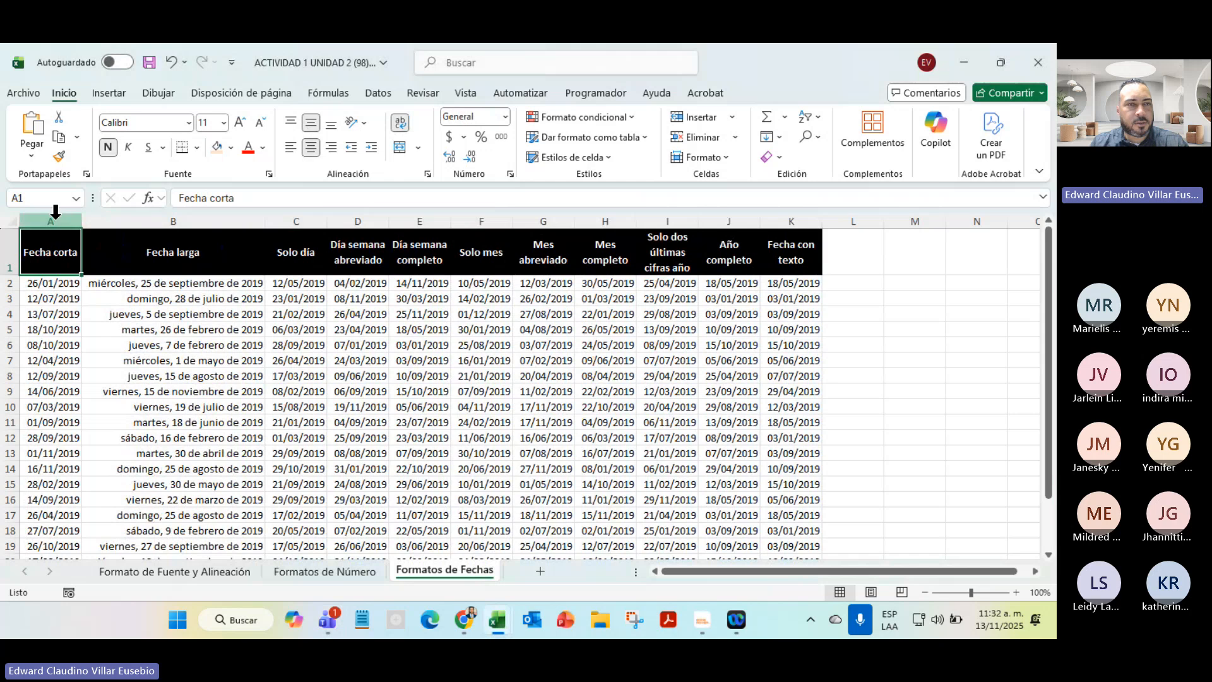
left_click(54, 219)
left_click(141, 221)
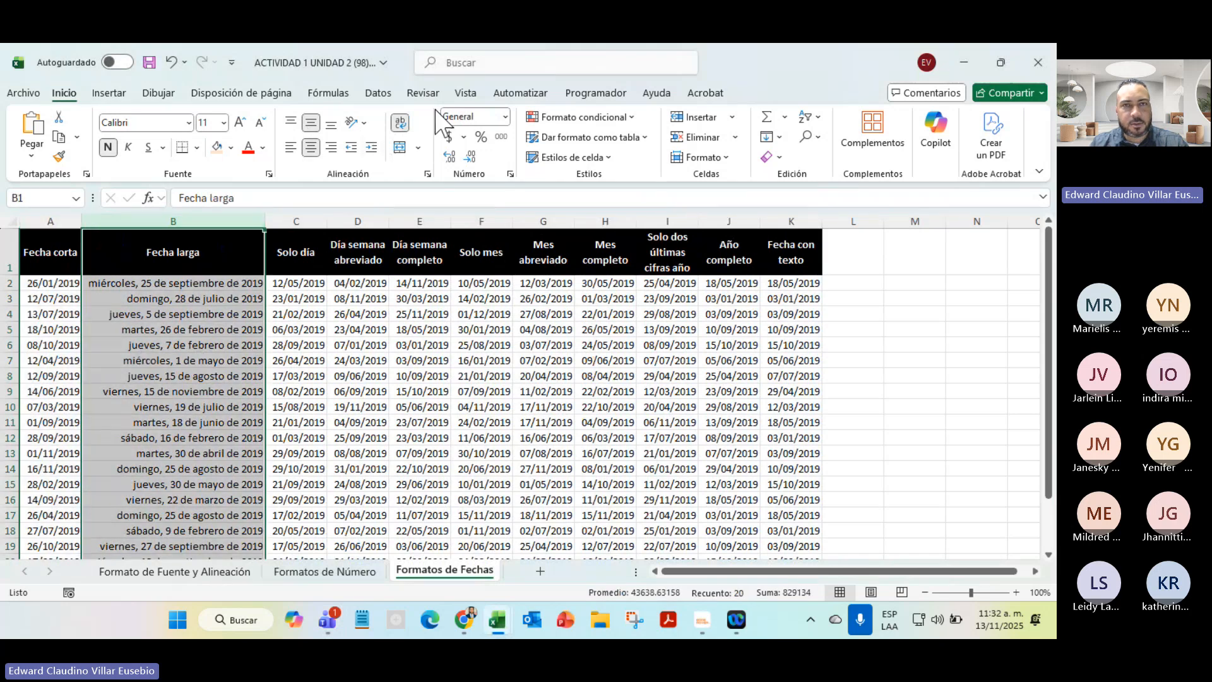
left_click(505, 118)
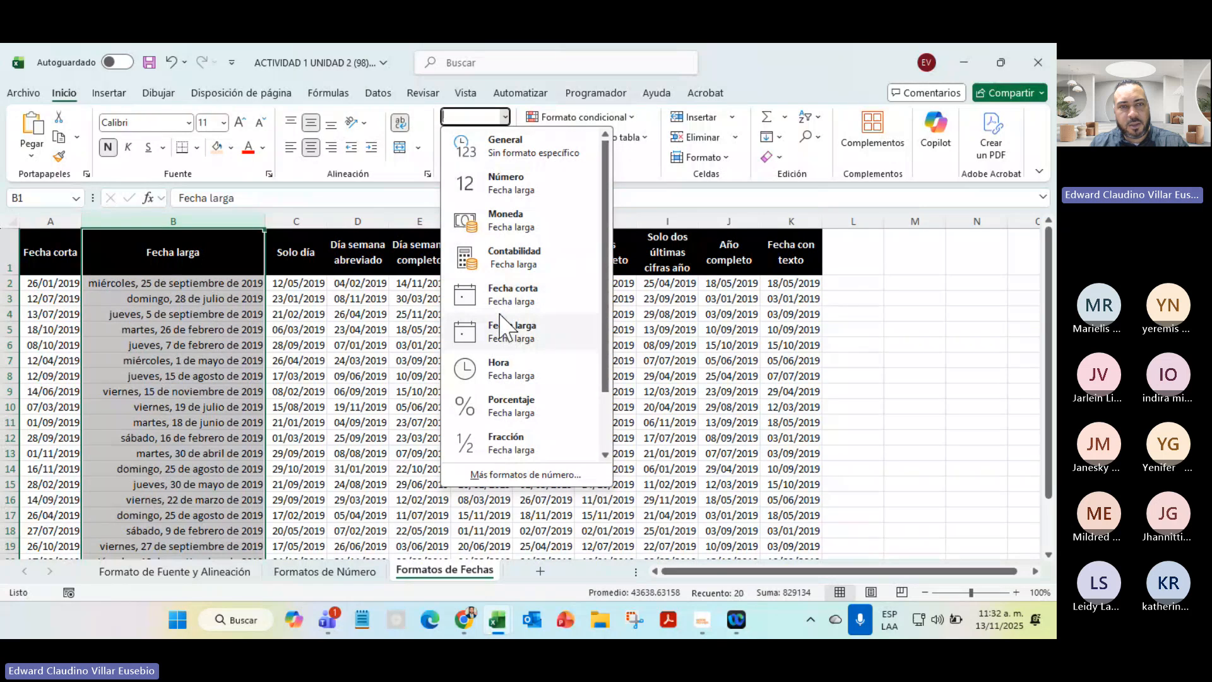
left_click(304, 313)
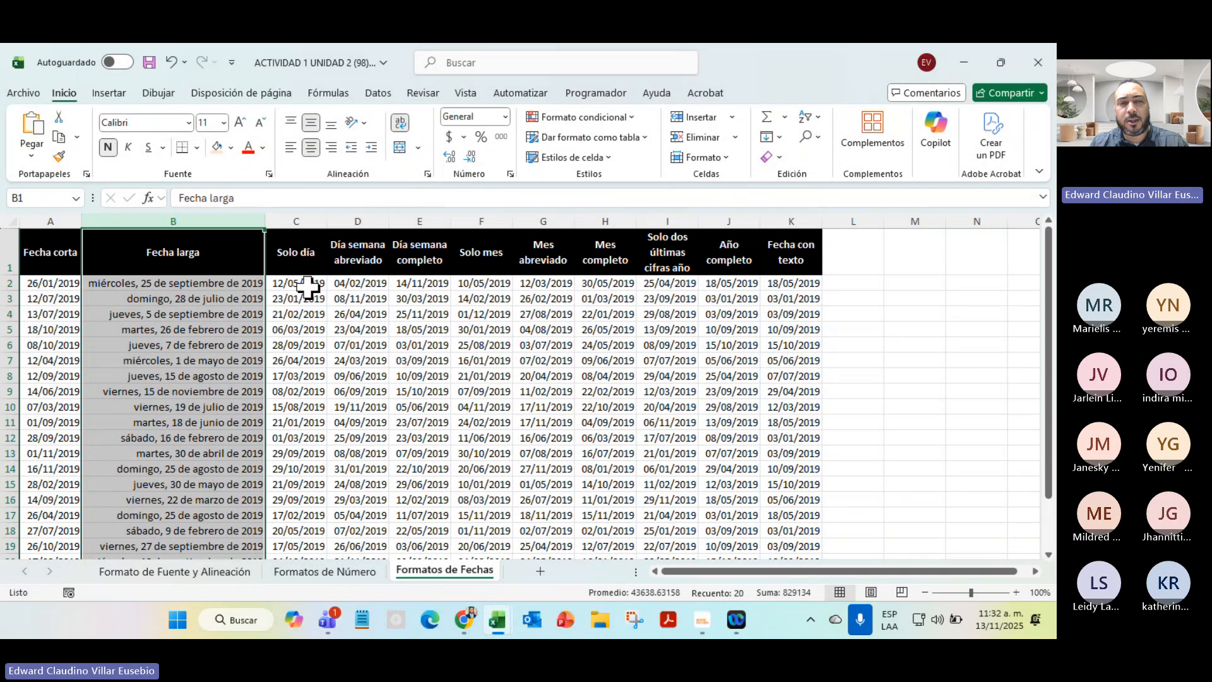
left_click(303, 284)
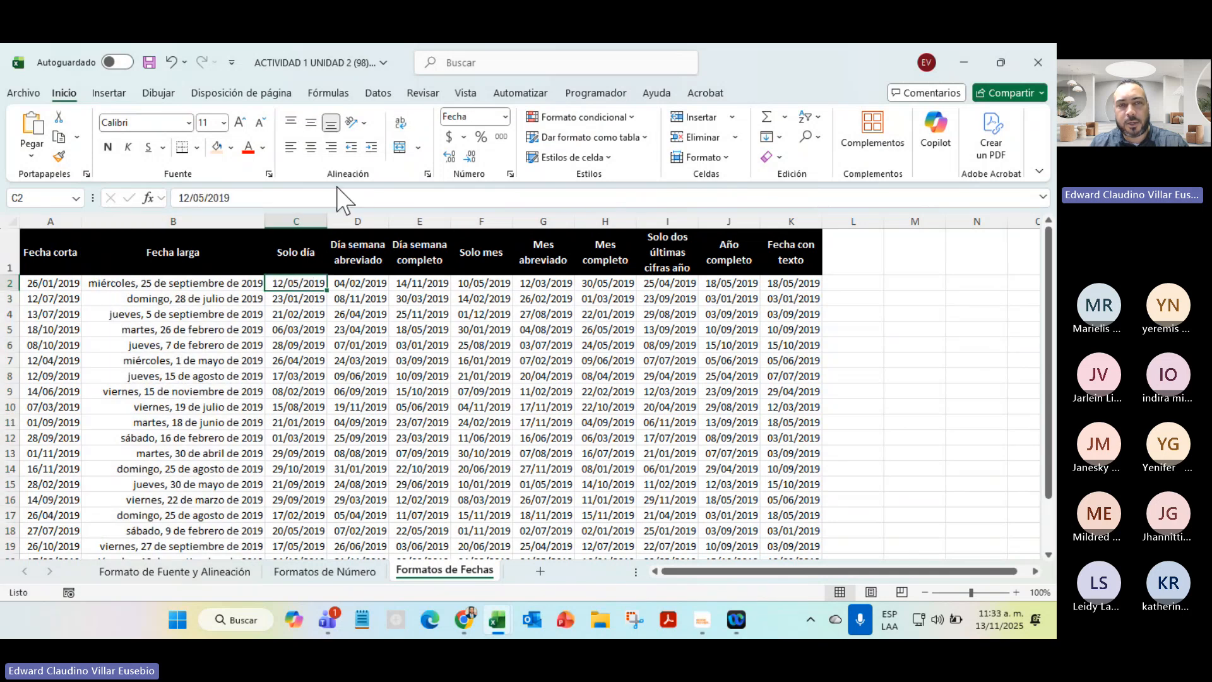
Give the Solo día dates (C2:C20) the custom format code dd
left_click_drag(300, 283, 309, 516)
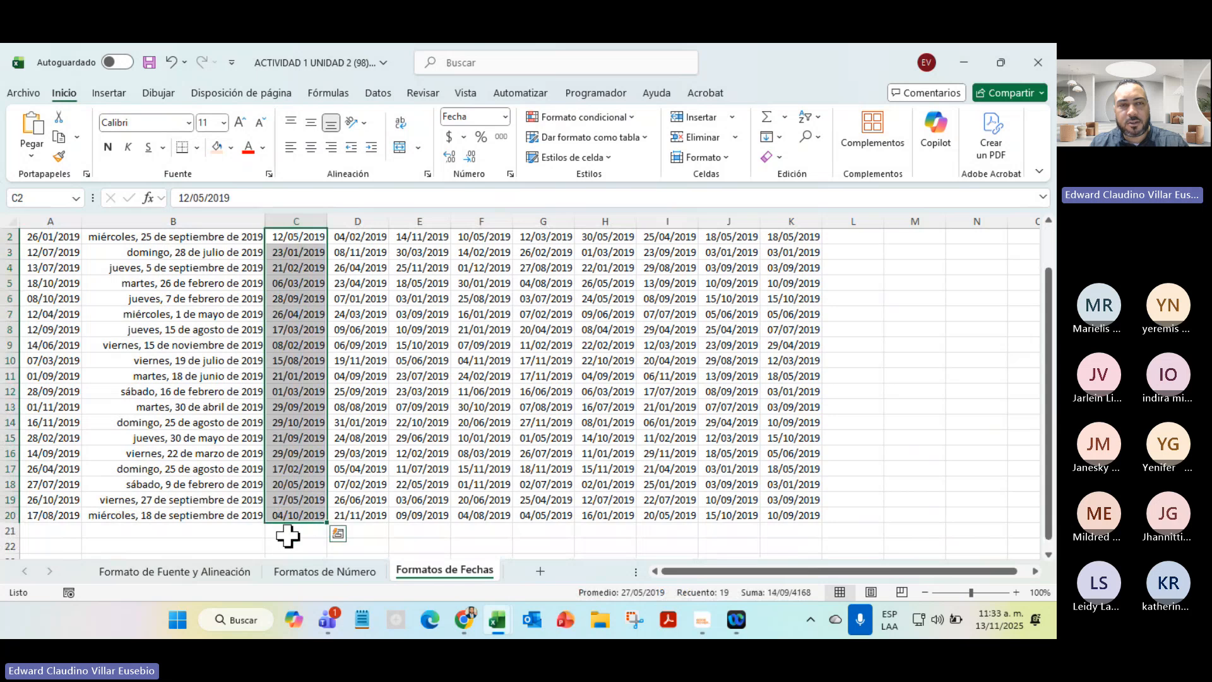
scroll(286, 534, "up", 1)
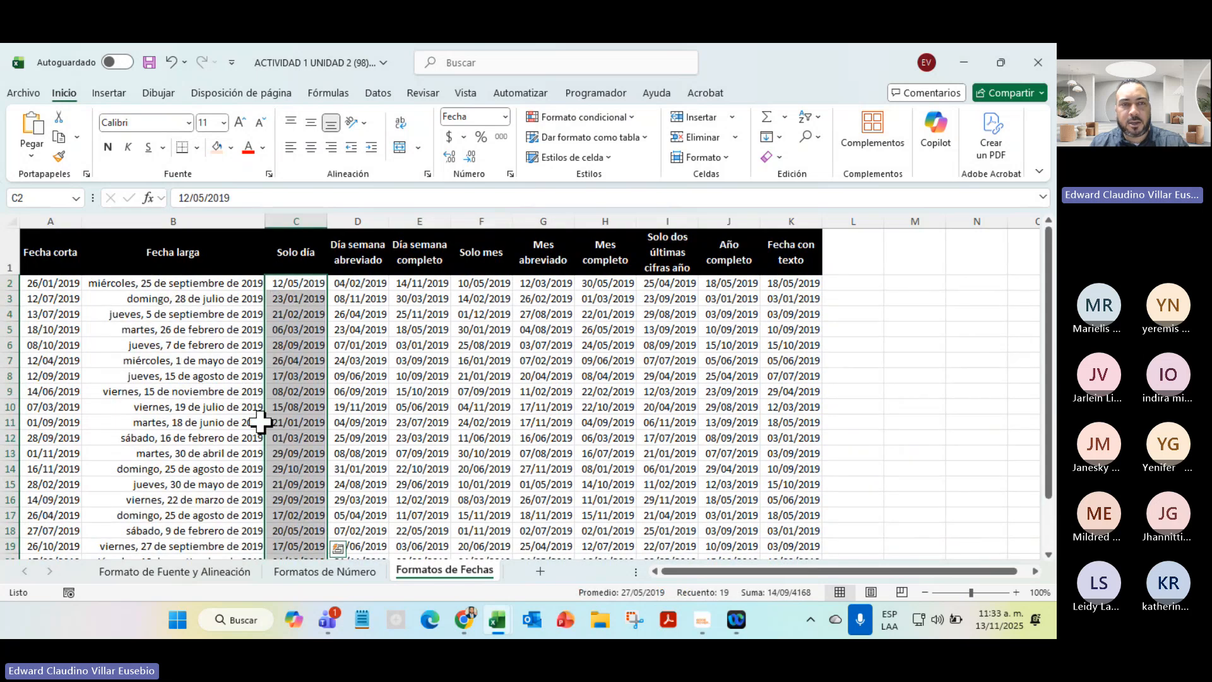
left_click(505, 117)
left_click(514, 475)
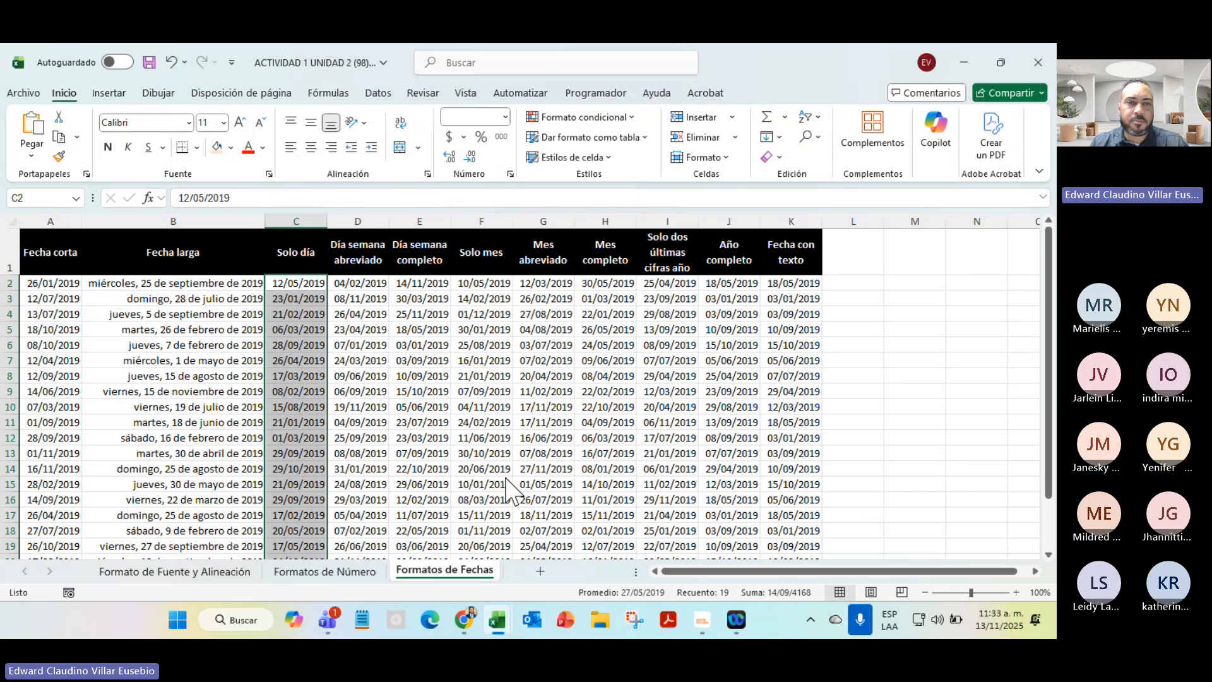
left_click(184, 294)
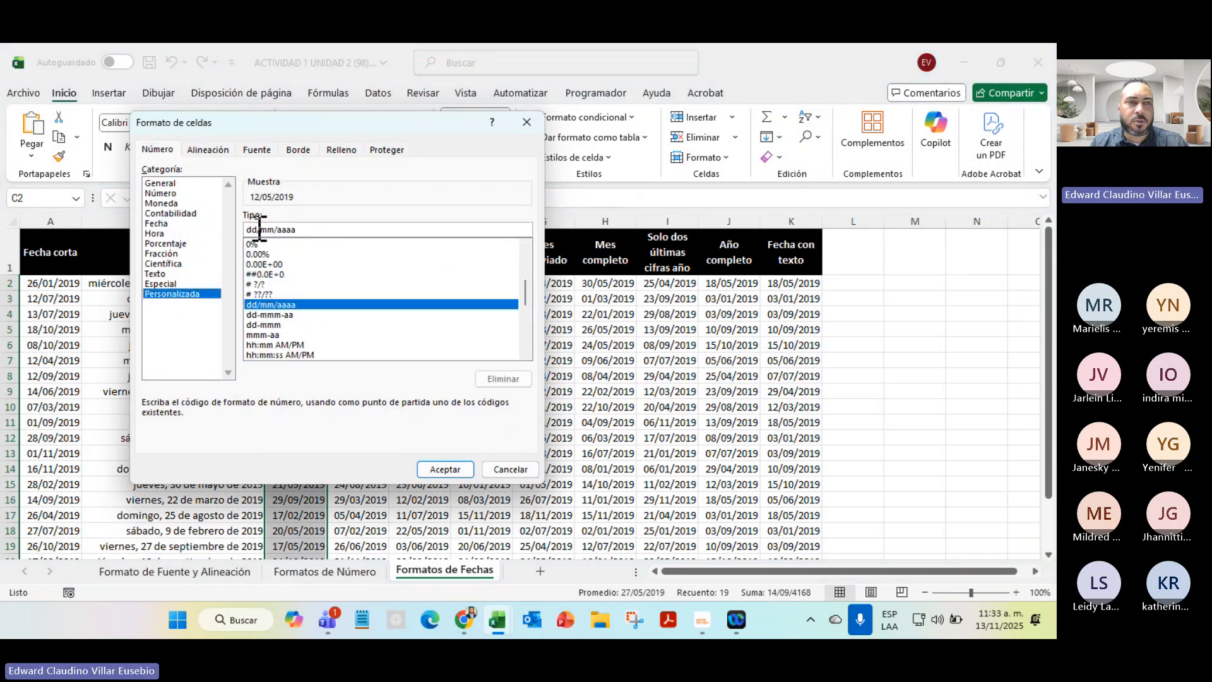
left_click_drag(256, 229, 363, 232)
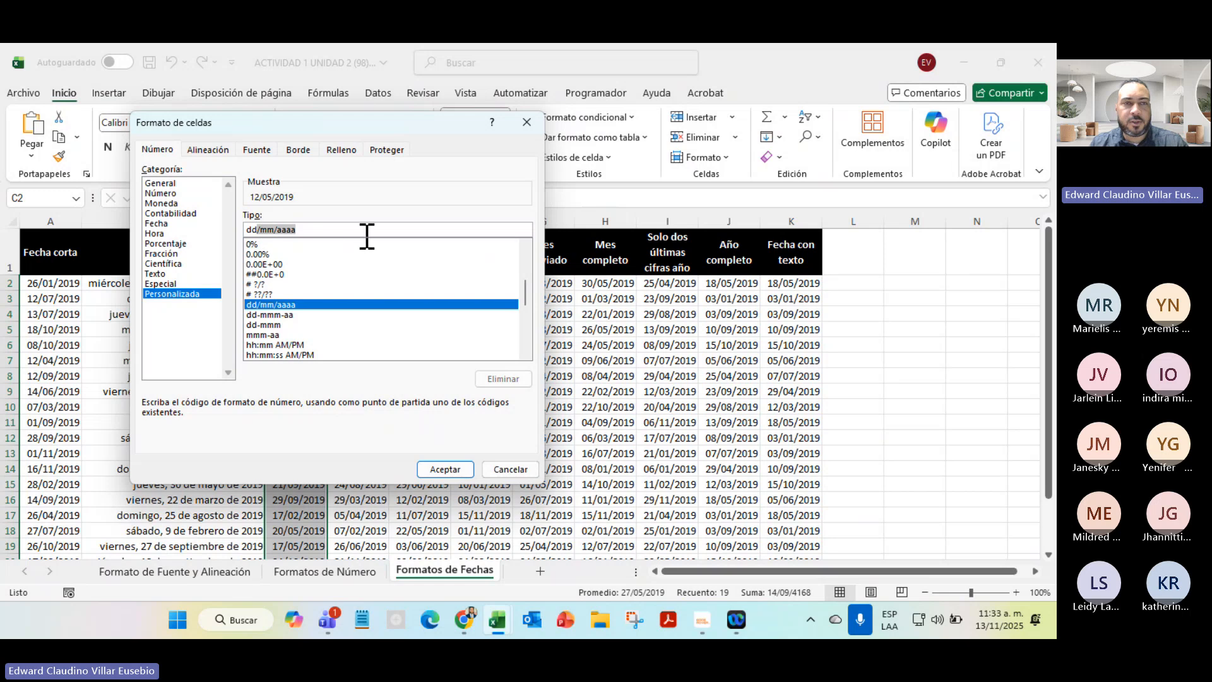
key("BackSpace")
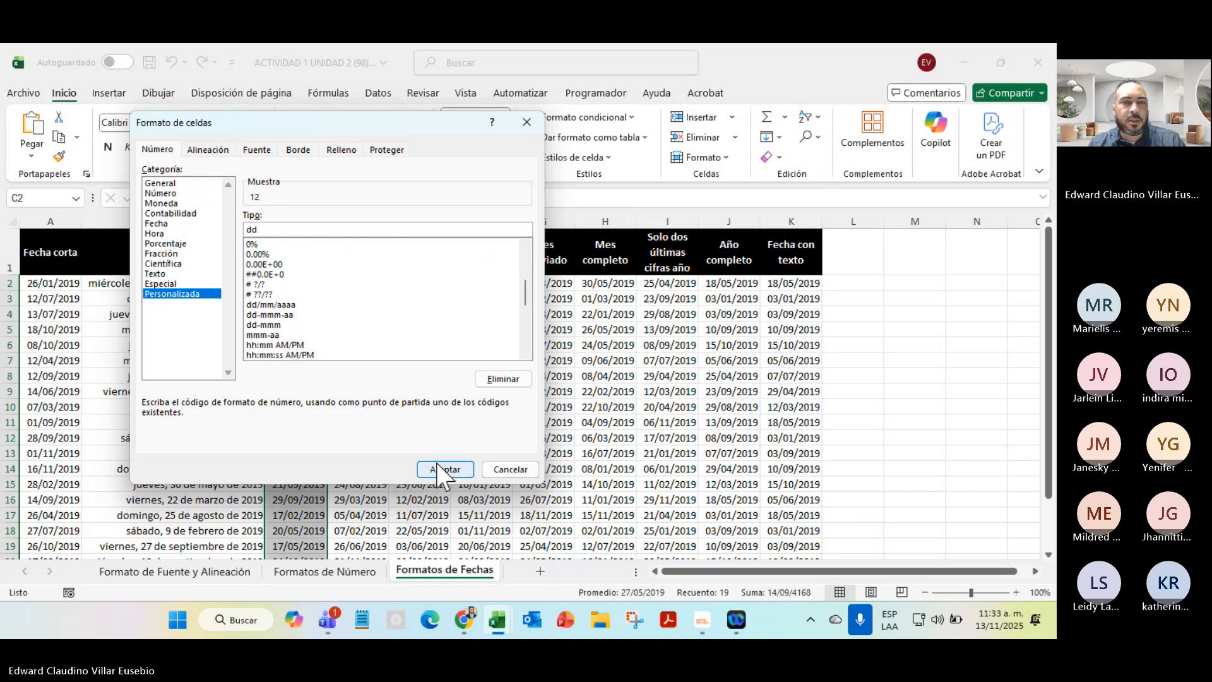
left_click(444, 471)
Check several Solo día cells to confirm the full dates behind day values like 12 and 23
left_click(294, 298)
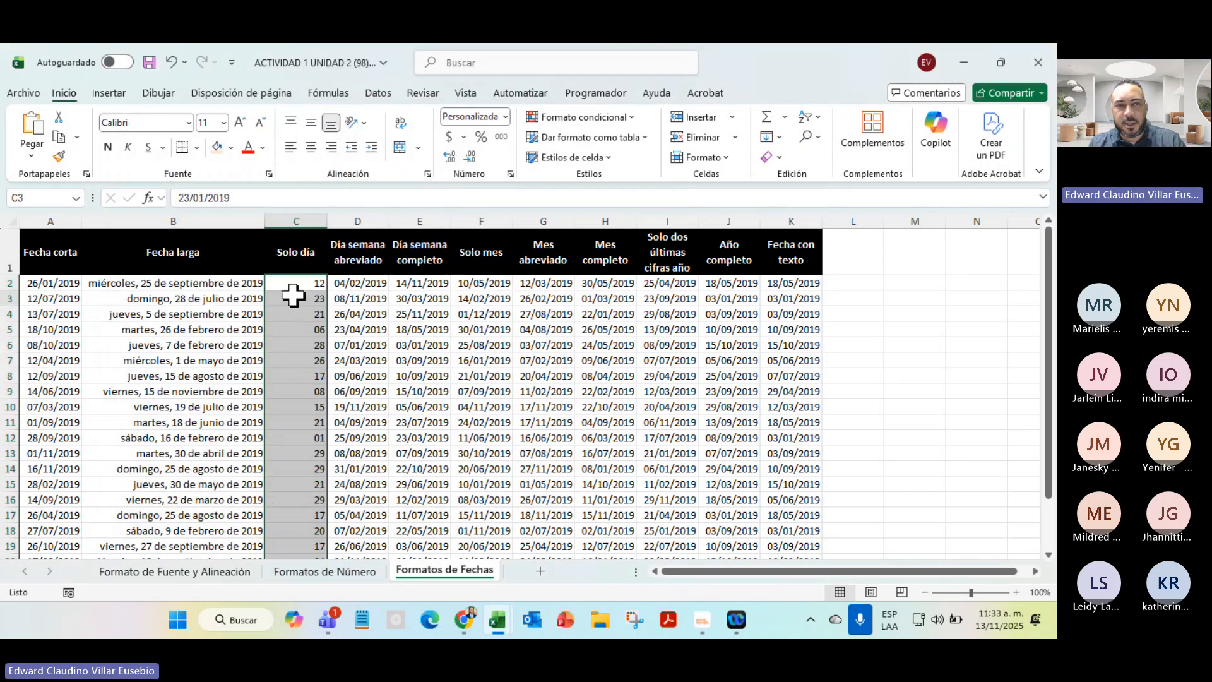
left_click(303, 390)
left_click(306, 423)
left_click(305, 483)
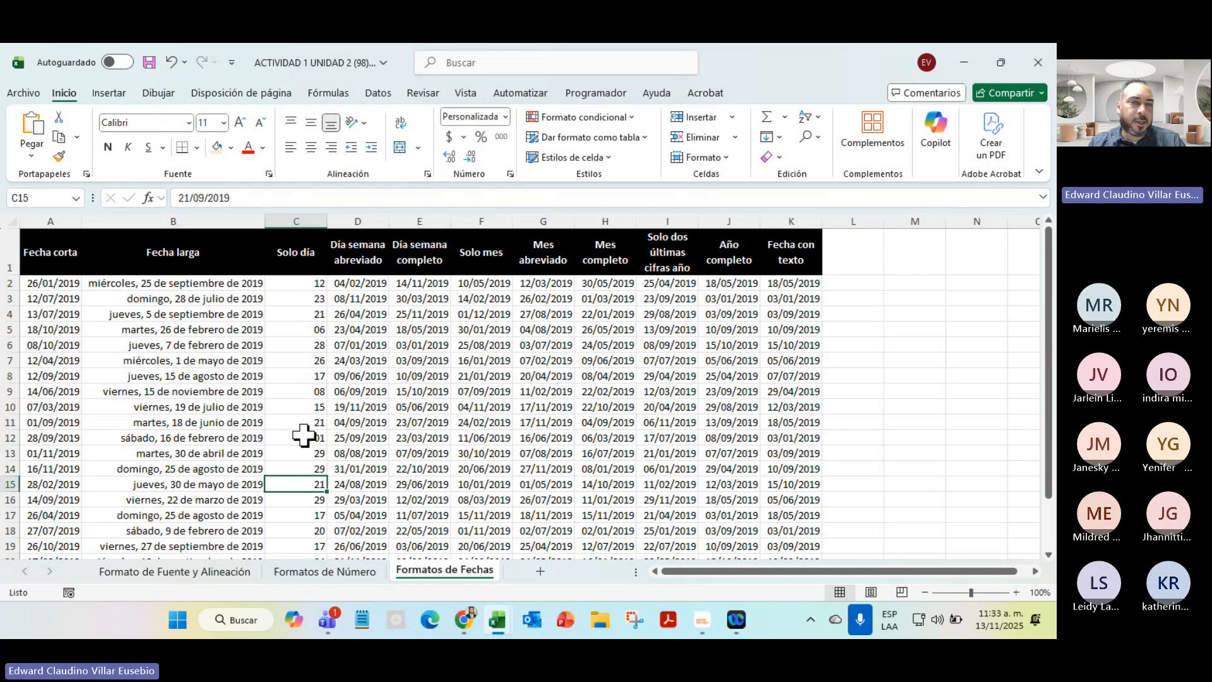
left_click(292, 342)
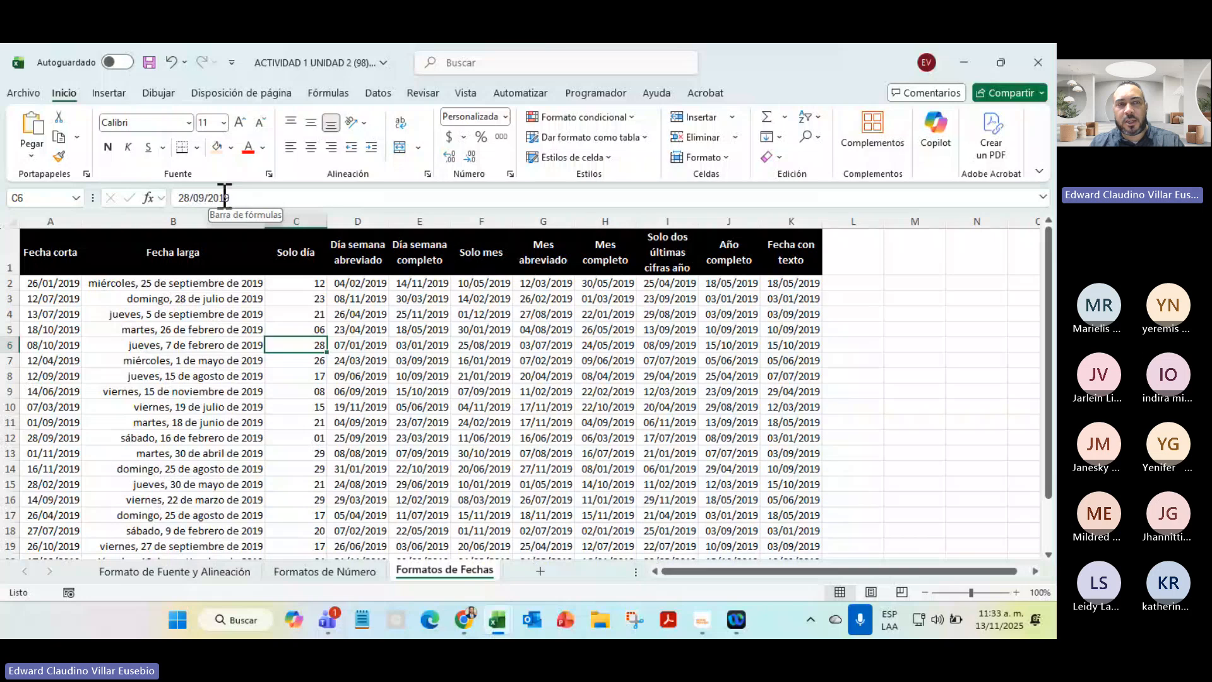
left_click(291, 329)
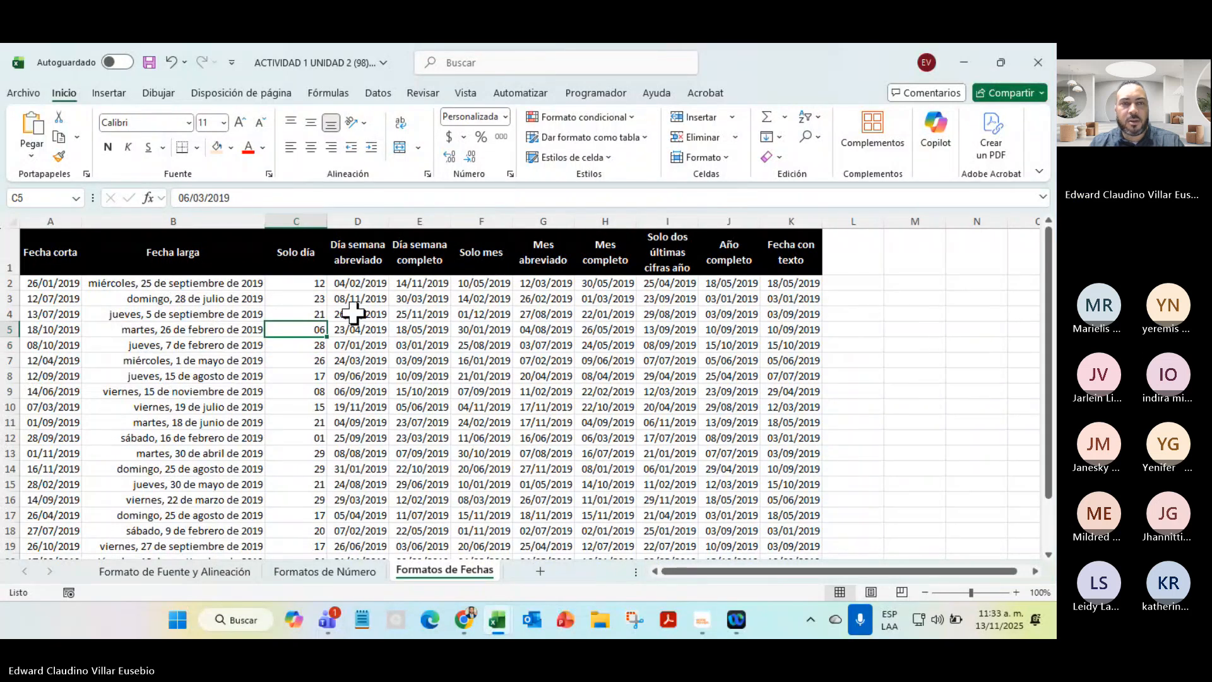
Format D2:D20 with custom code ddd to show abbreviated weekdays like lun, vie, mar
left_click(364, 283)
left_click_drag(364, 283, 365, 514)
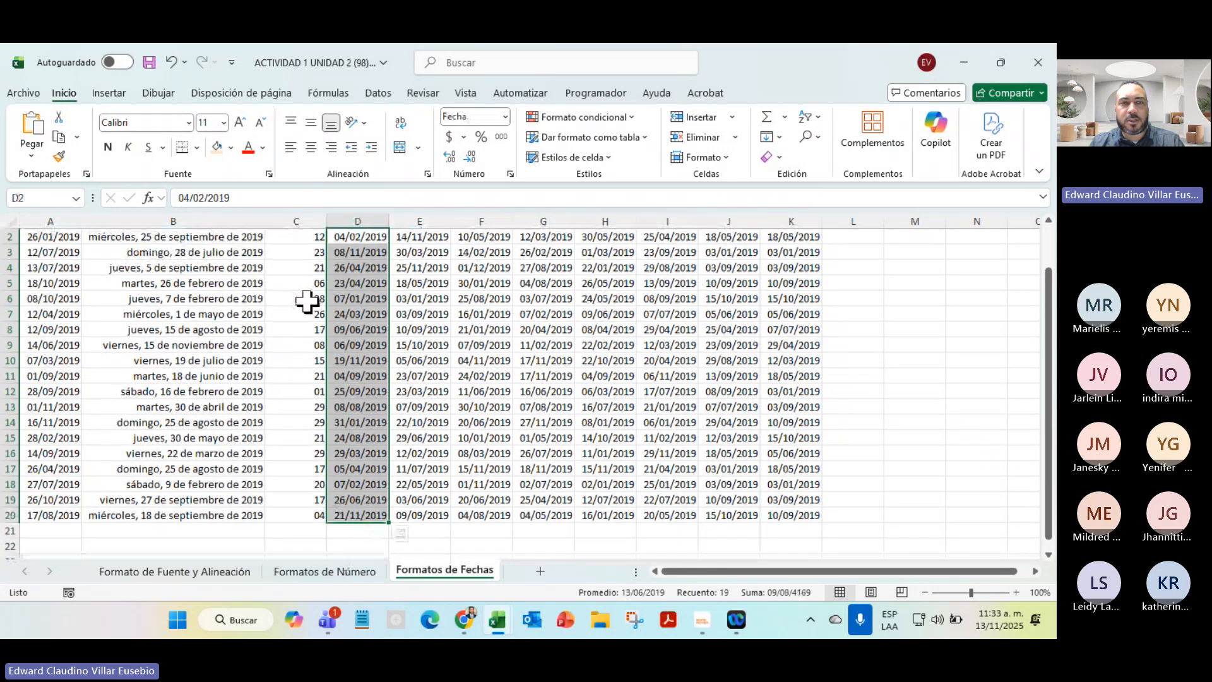
scroll(311, 298, "up", 1)
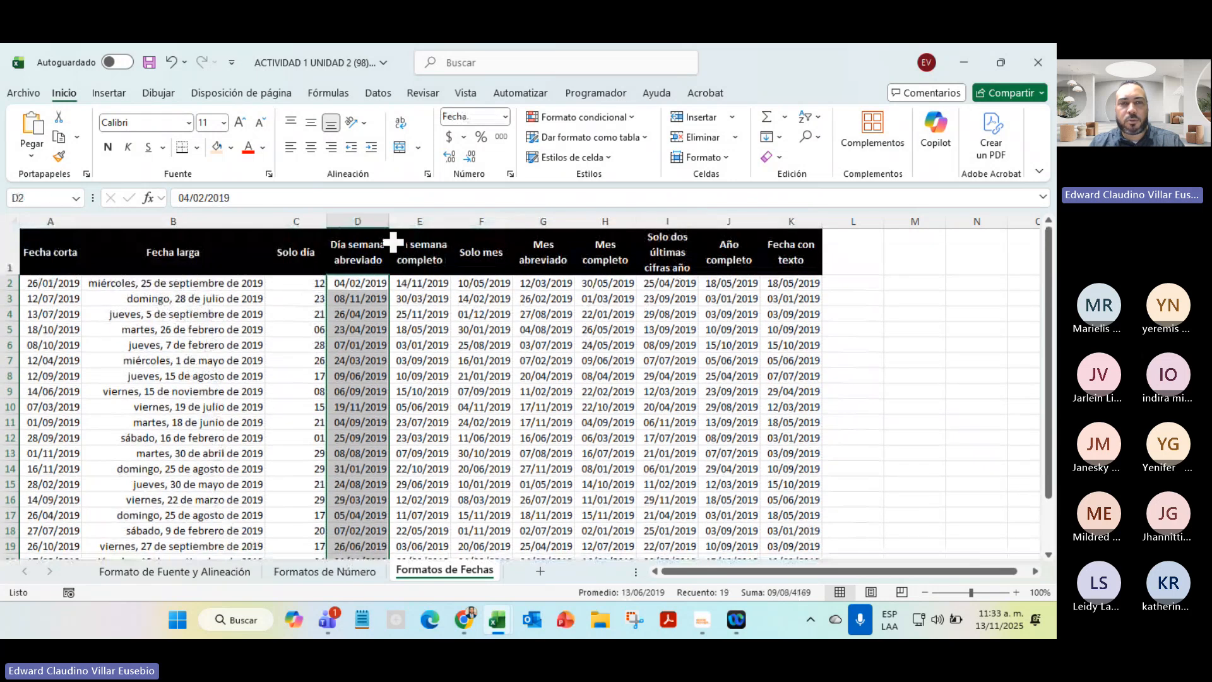
left_click(505, 117)
left_click(512, 475)
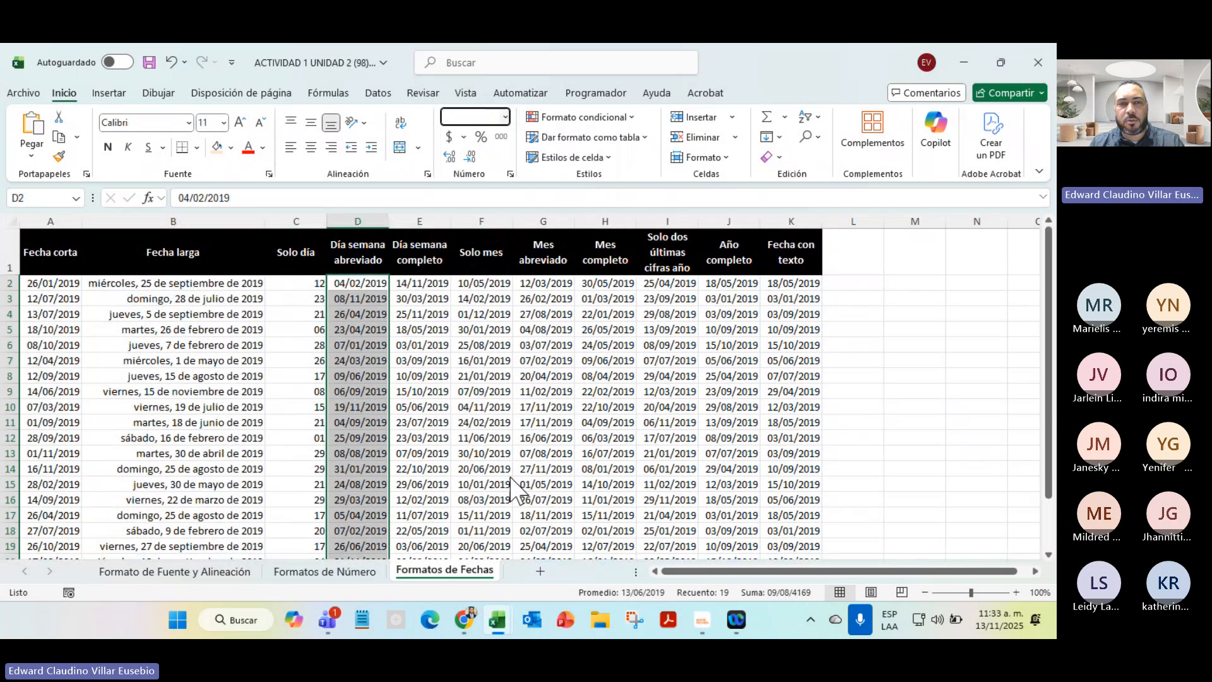
left_click(172, 294)
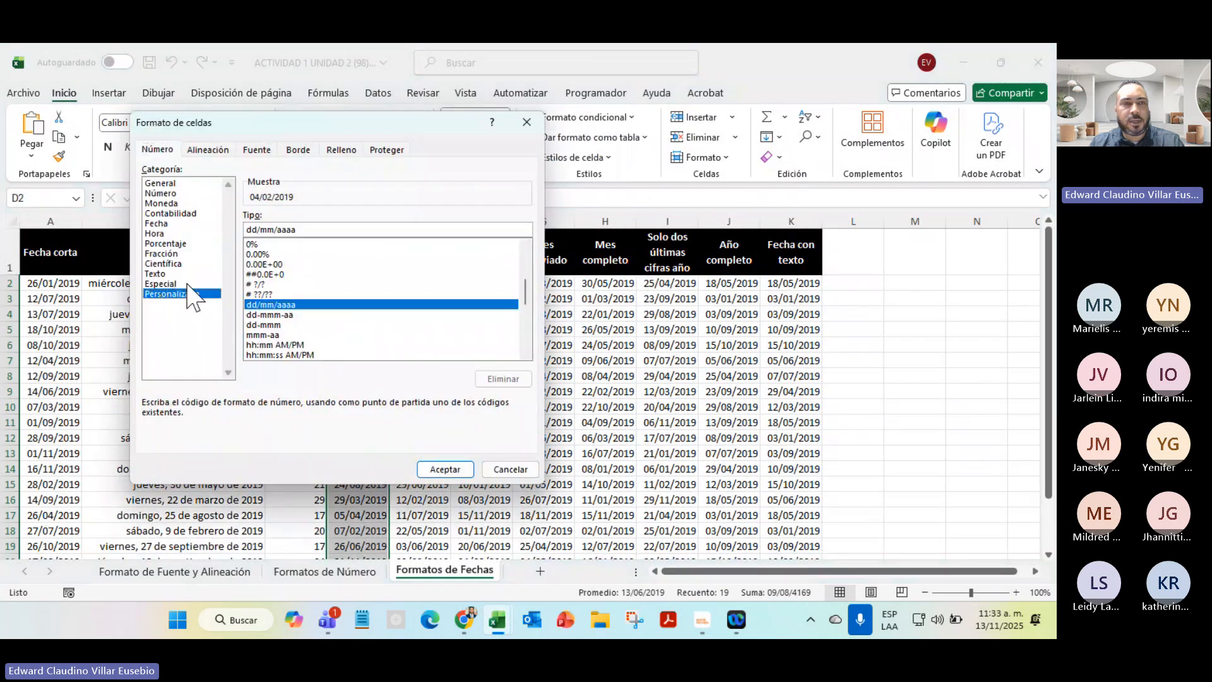
double_click(260, 228)
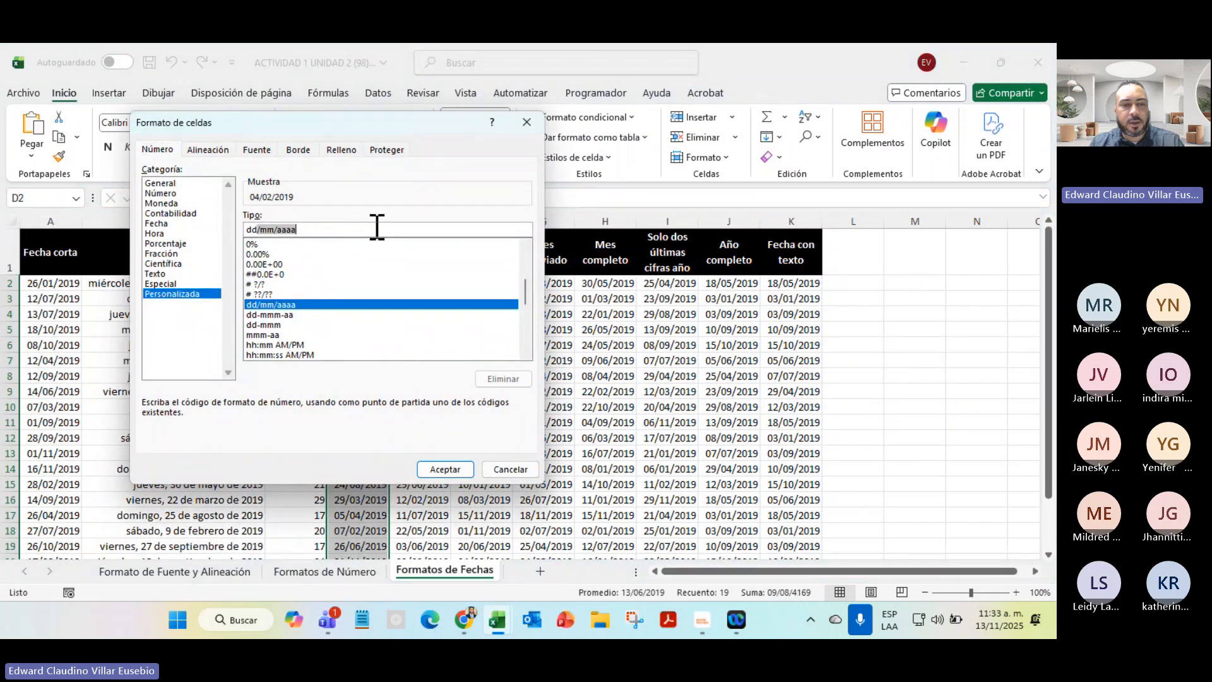
type("ddd")
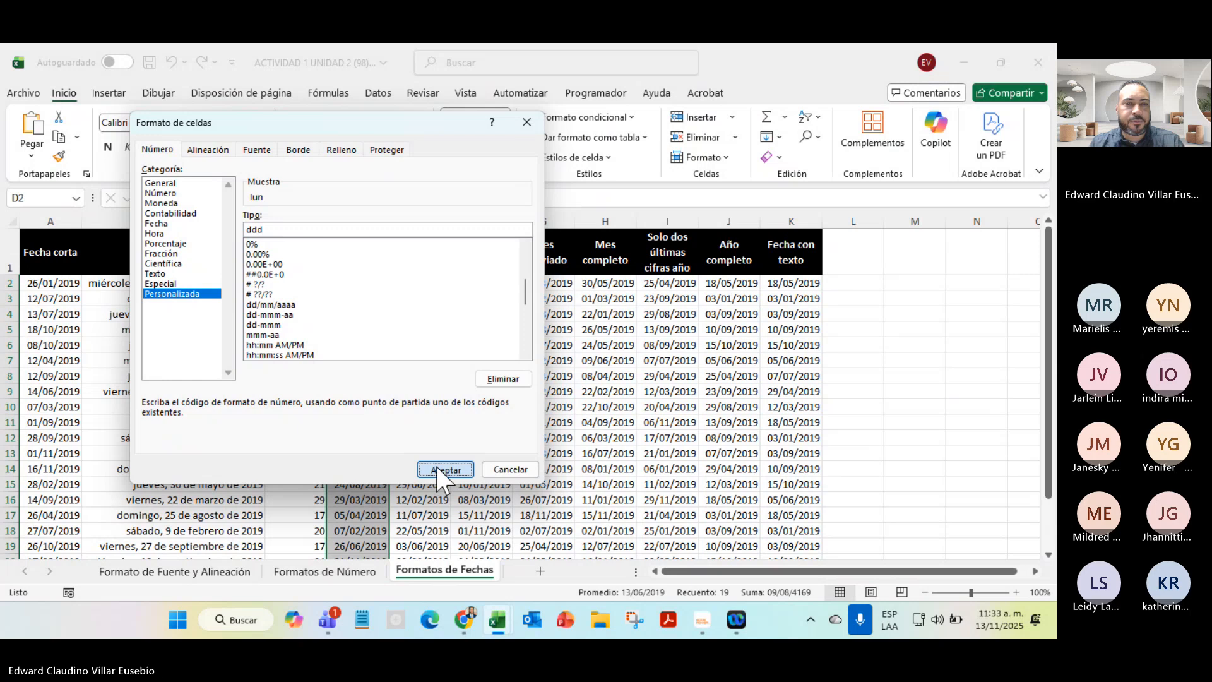
left_click(440, 468)
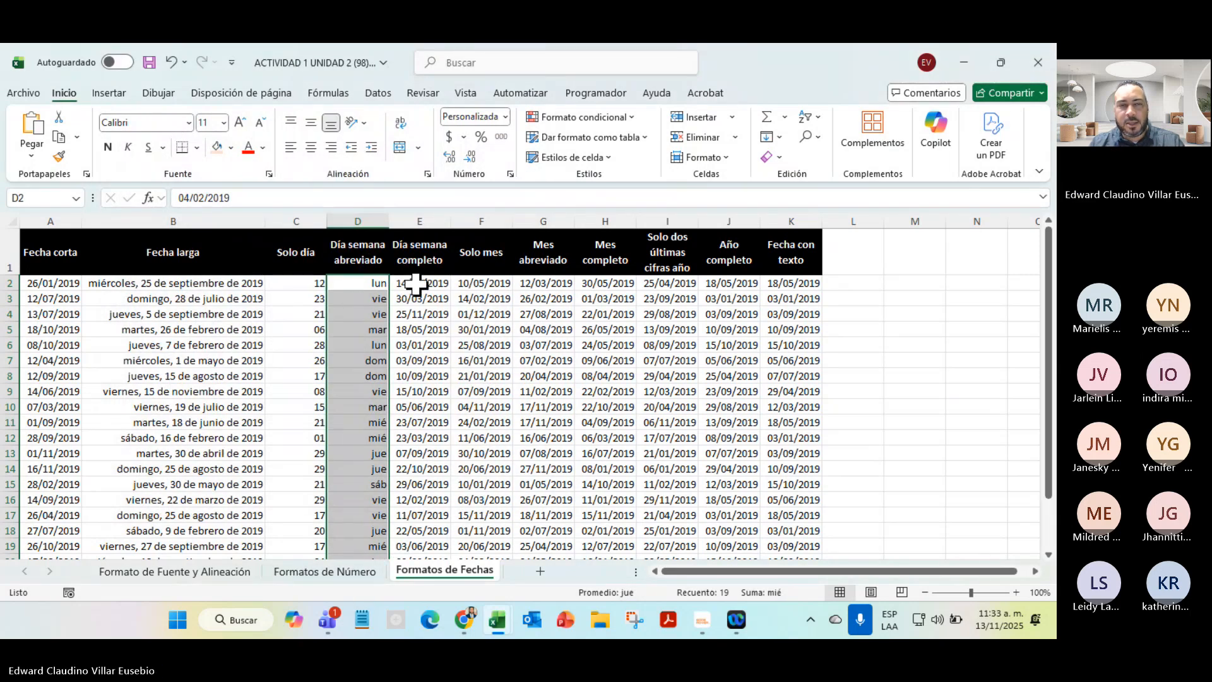
left_click_drag(412, 283, 420, 517)
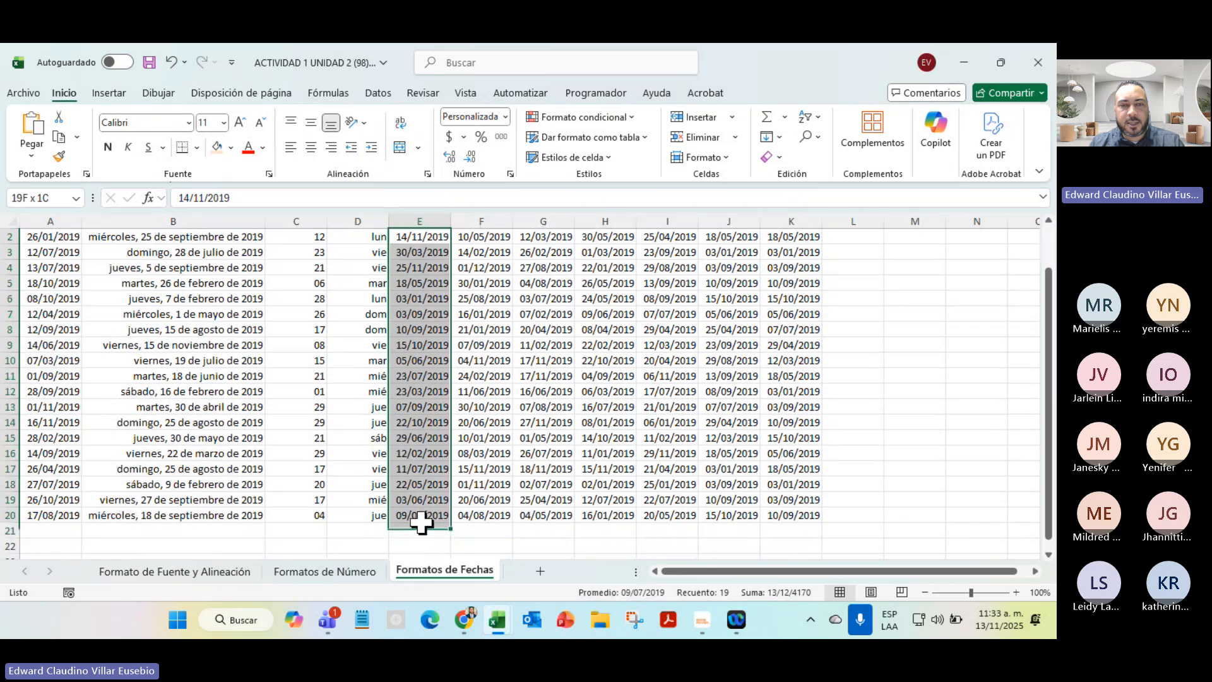
Change the Día semana completo format code from dd/mm/aaaa to dddd, showing names like jueves
left_click(506, 117)
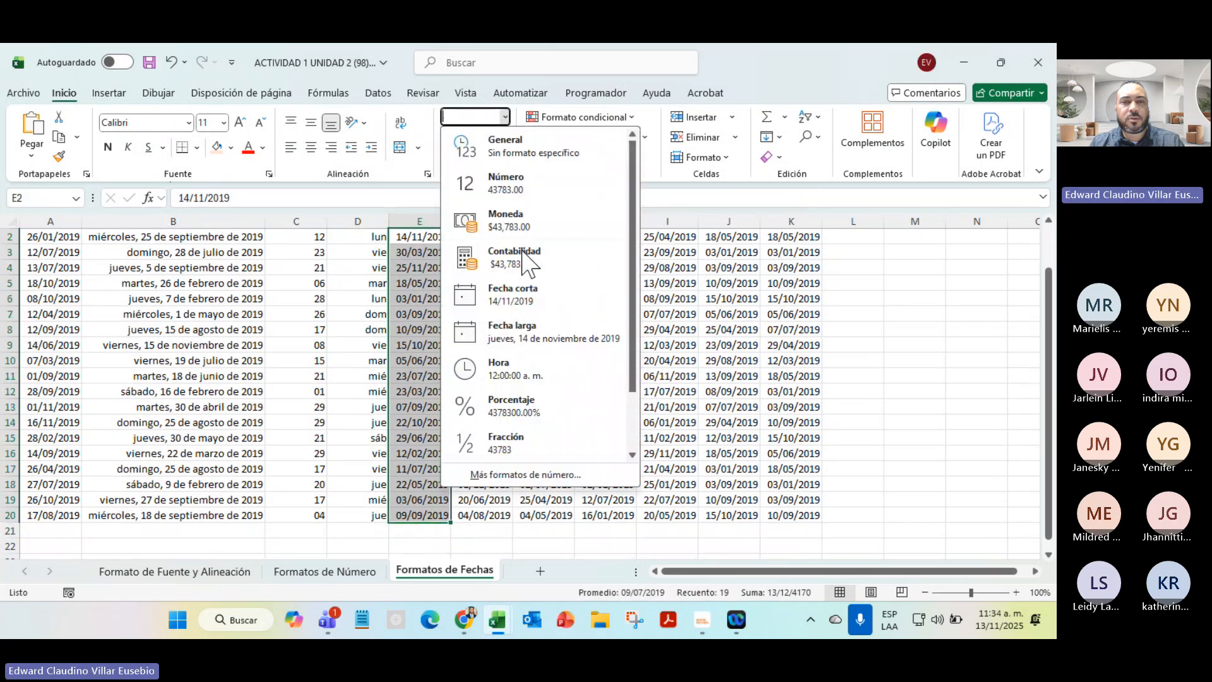
left_click(522, 476)
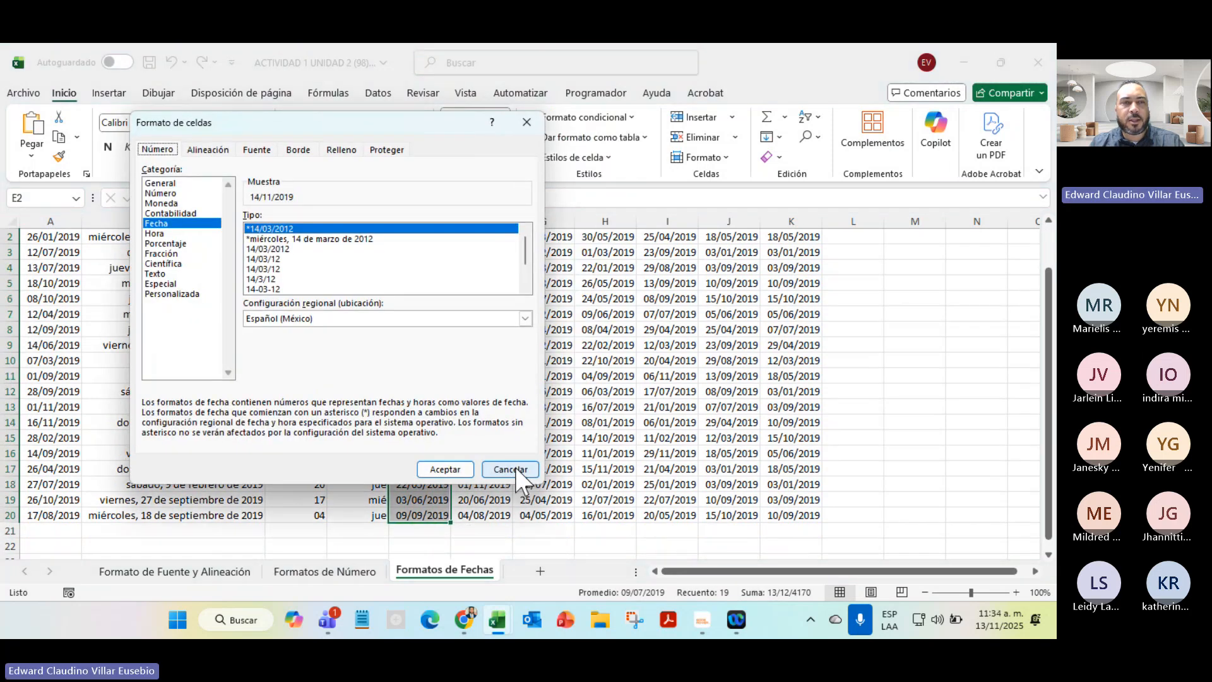
left_click(193, 295)
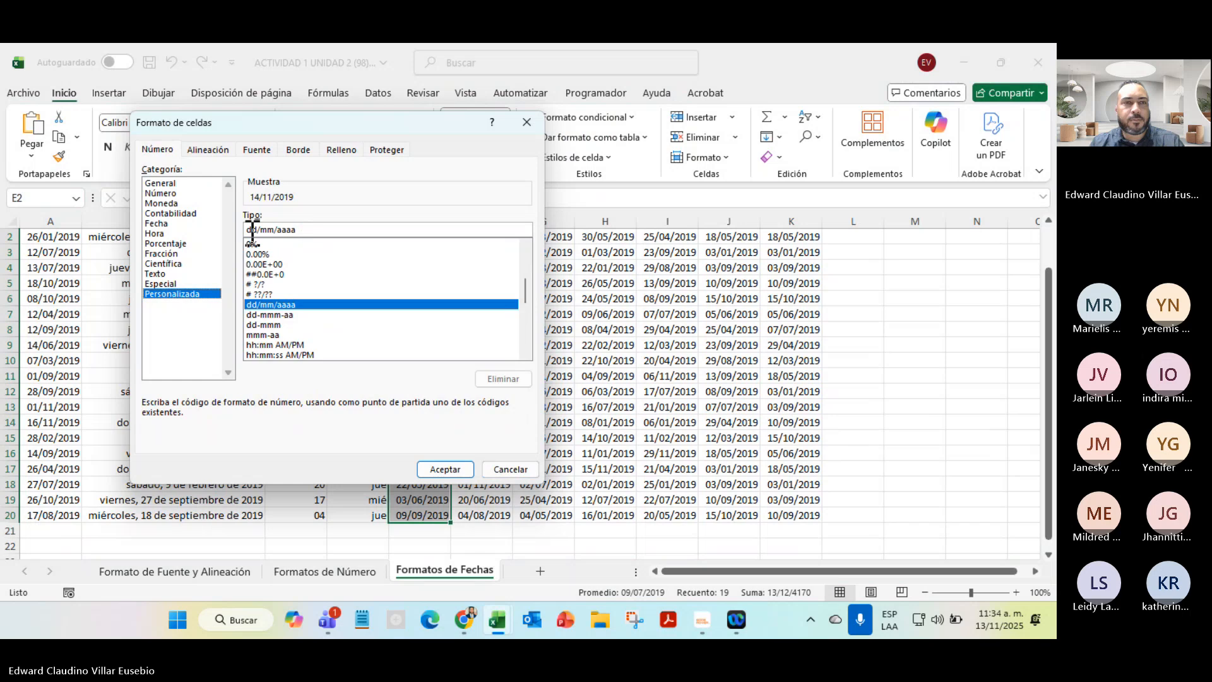
left_click_drag(256, 229, 341, 229)
type("dd")
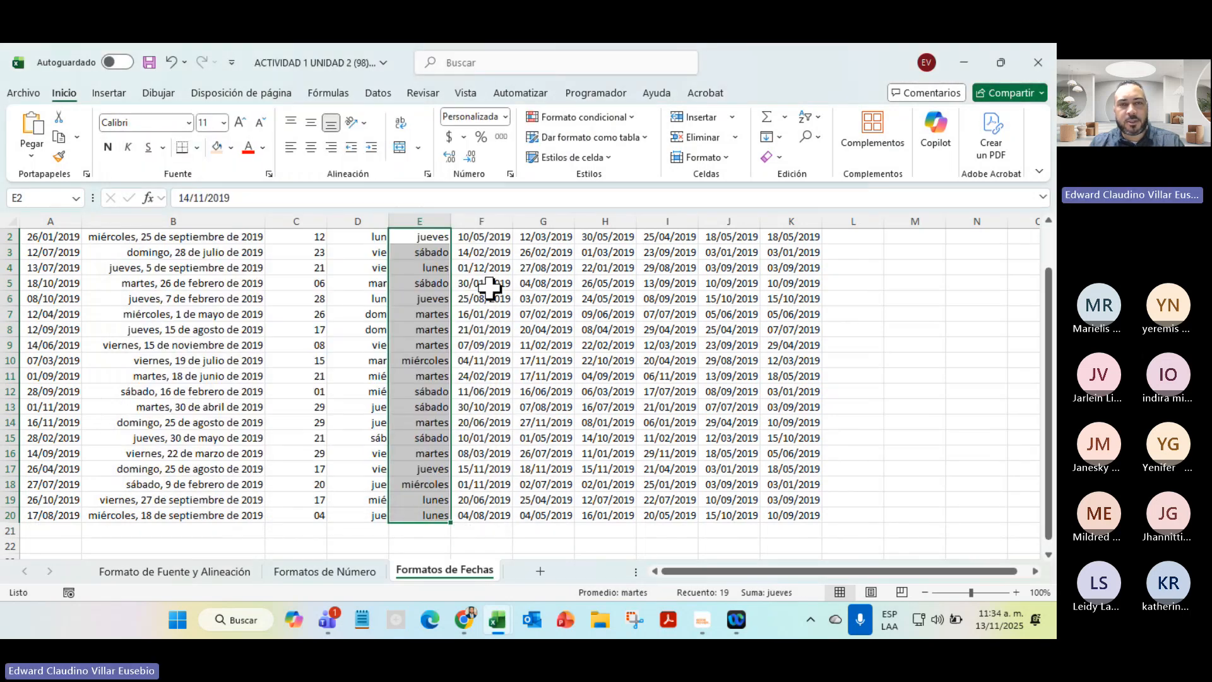
scroll(463, 449, "up", 1)
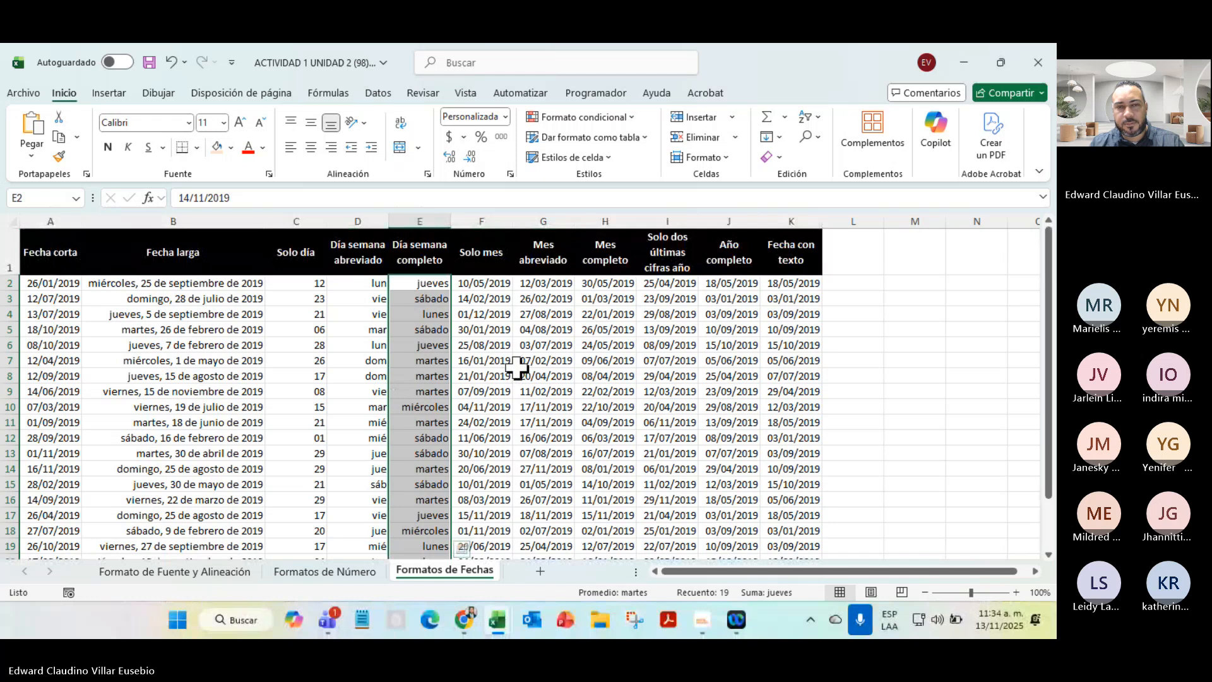
scroll(516, 369, "down", 8)
scroll(516, 368, "up", 8)
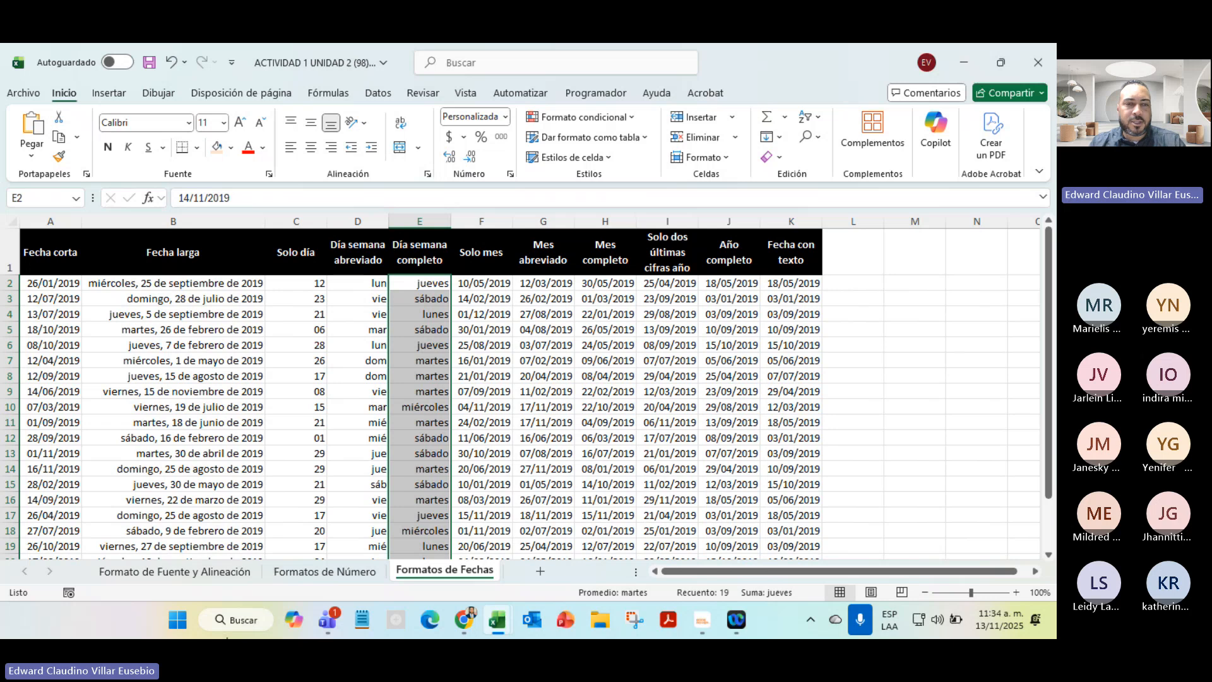
left_click(328, 620)
Check the Teams meeting participants, then minimize Teams and both Excel workbooks
left_click(349, 529)
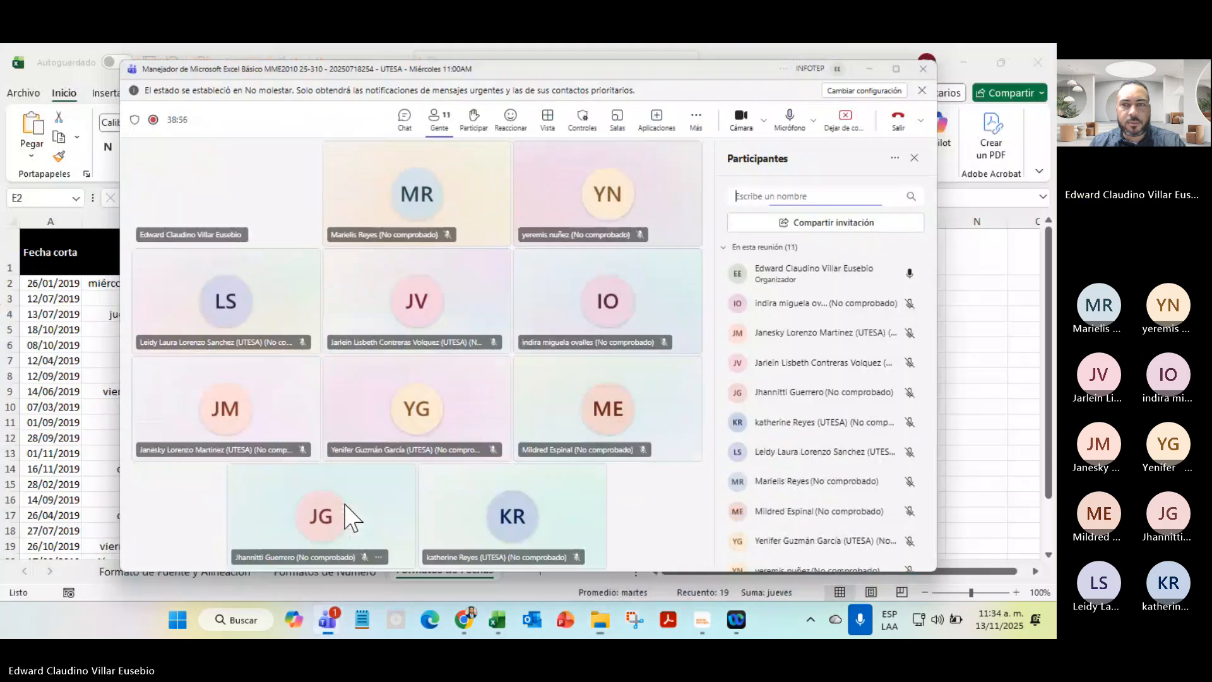
scroll(772, 414, "up", 3)
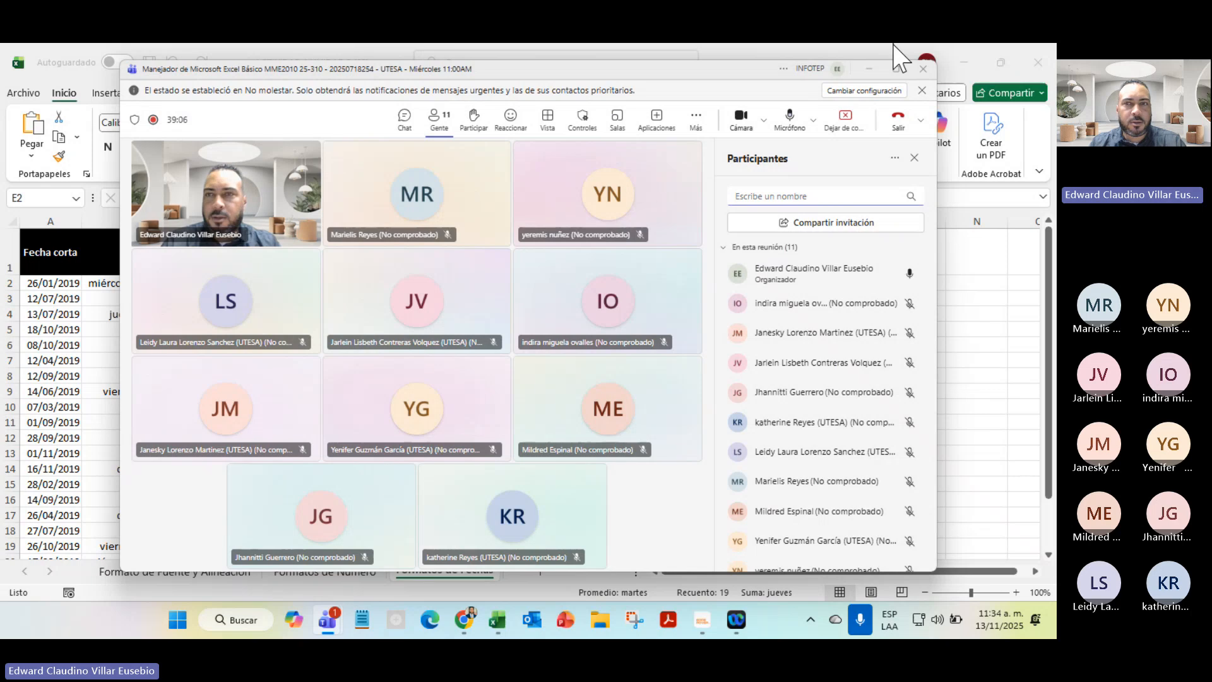
left_click(869, 69)
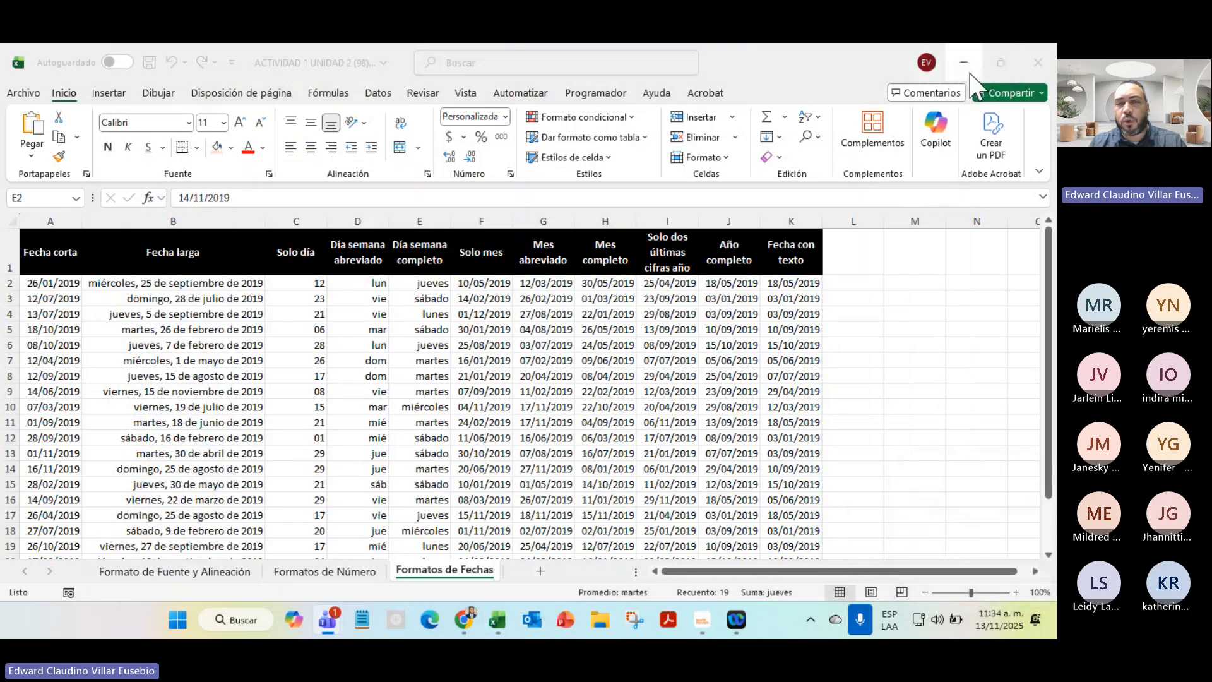
left_click(971, 72)
left_click(964, 62)
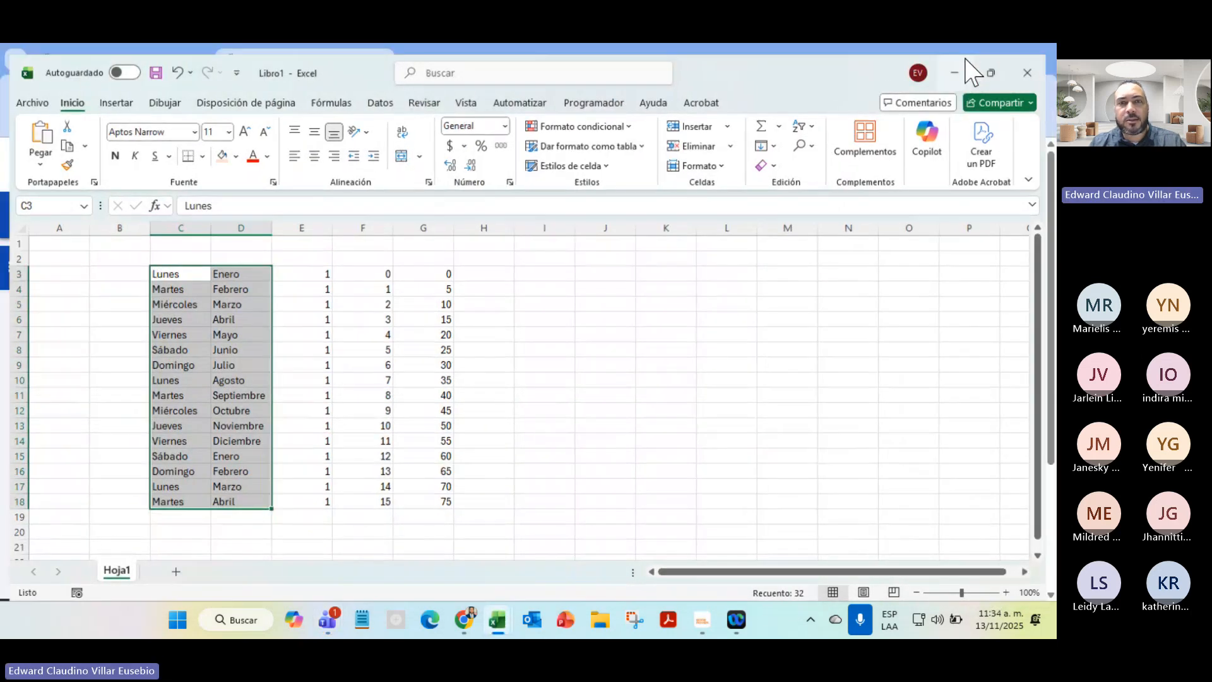
On the course page, open the 10–16 de Noviembre Unidad 3 week
left_click(159, 61)
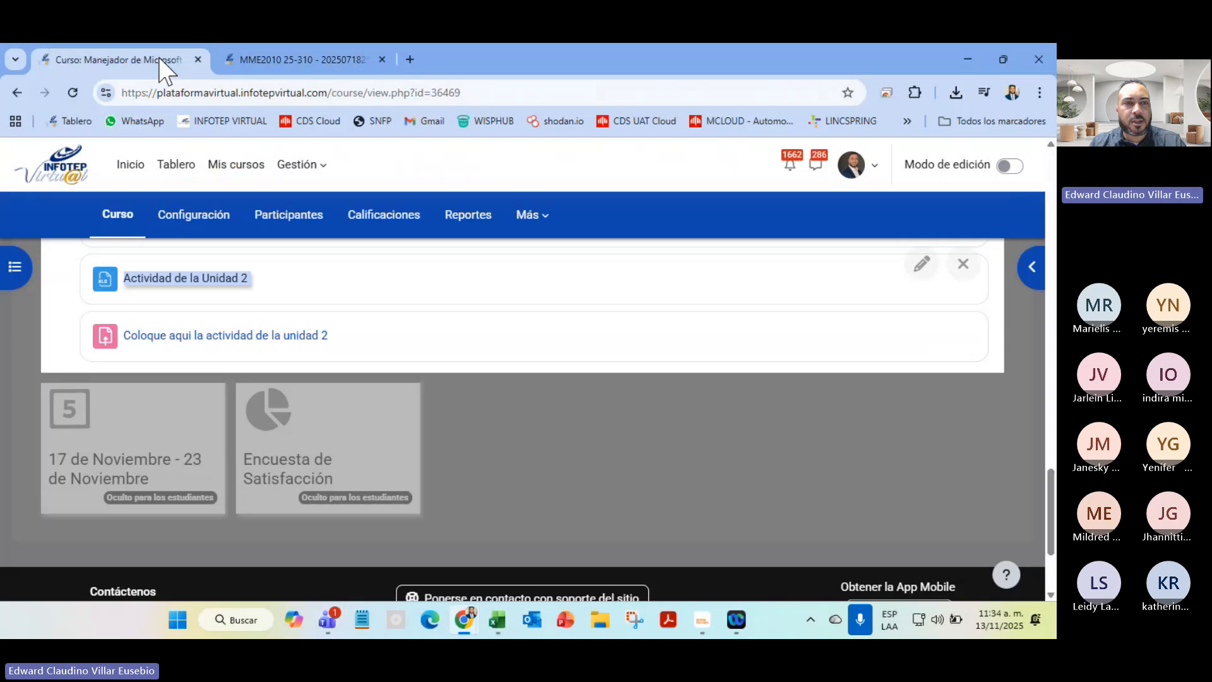
scroll(573, 445, "up", 4)
scroll(574, 445, "down", 1)
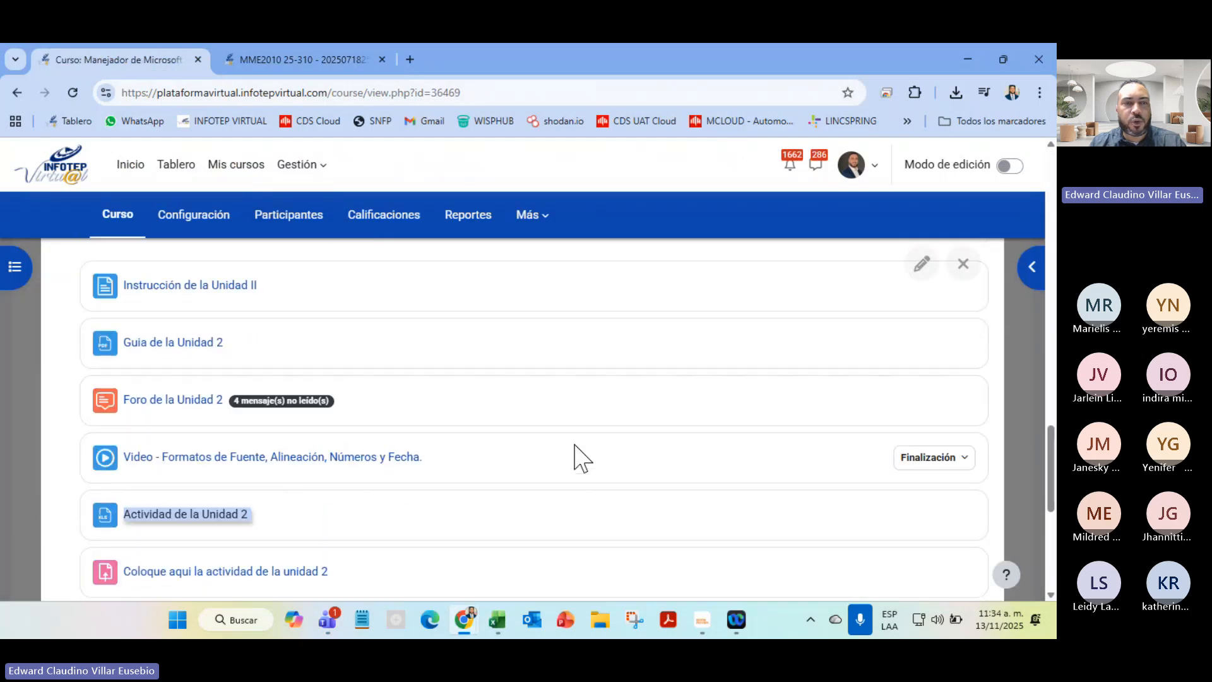
scroll(573, 445, "up", 4)
left_click(717, 284)
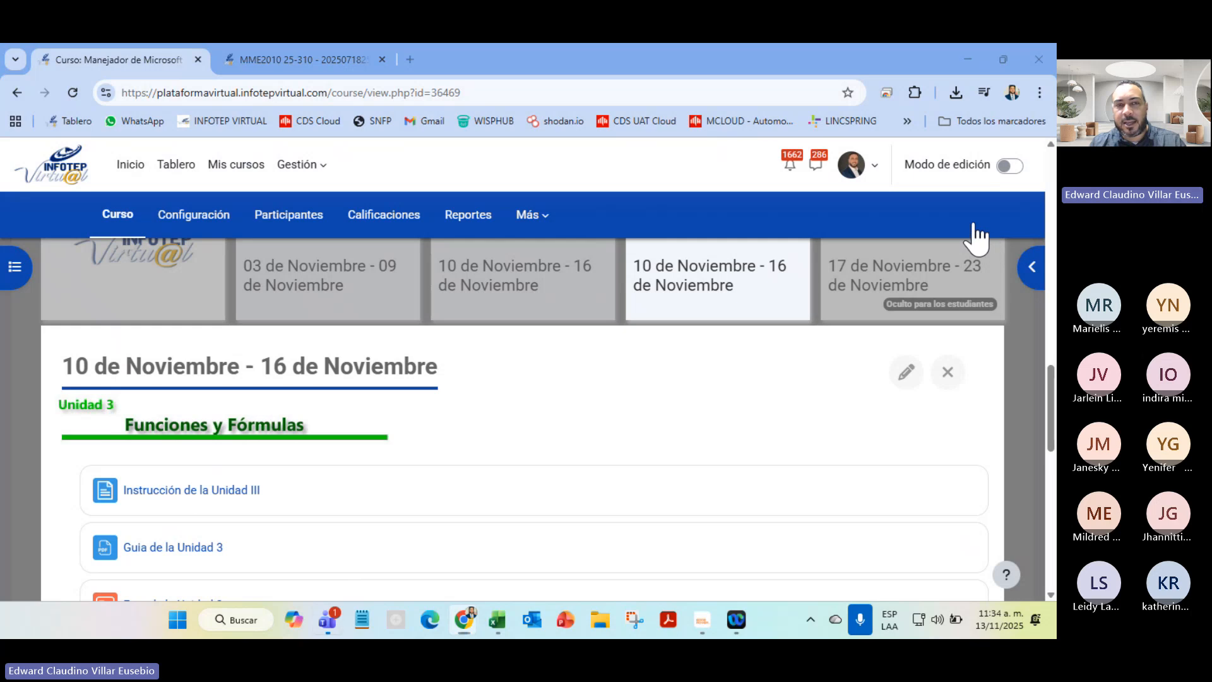
Open the Unit 3 instruction and the Guia de la Unidad 3 in new tabs, closing the old tab
right_click(170, 495)
left_click(280, 333)
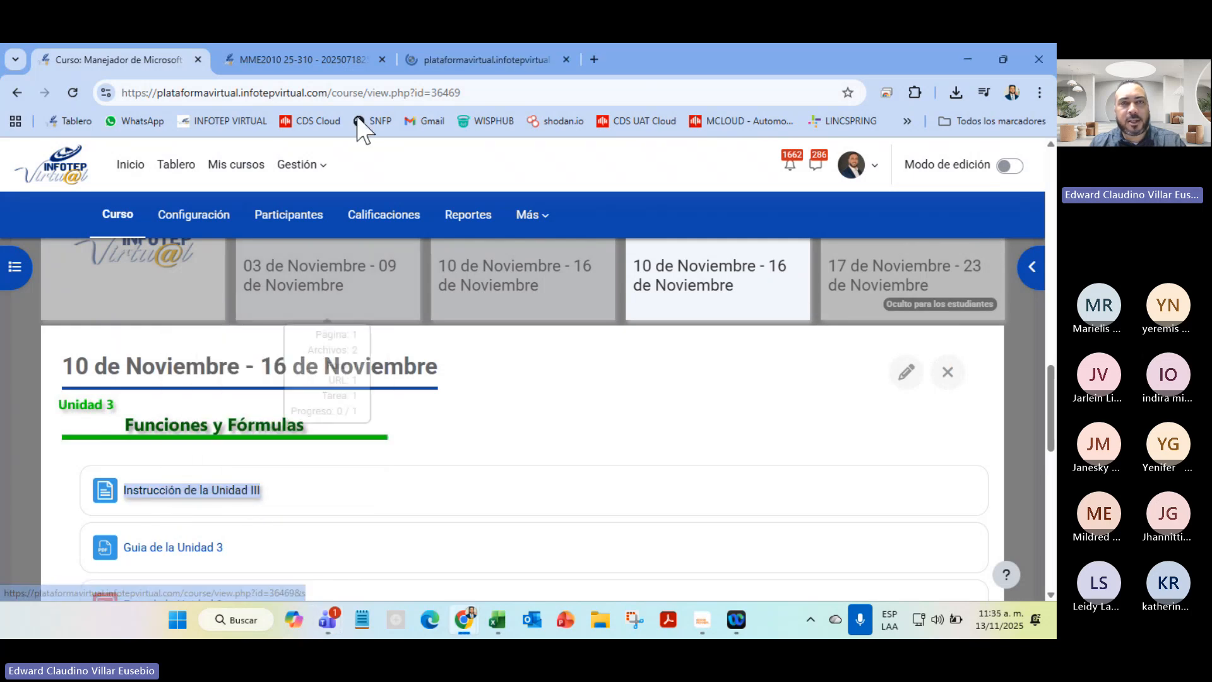
left_click(381, 59)
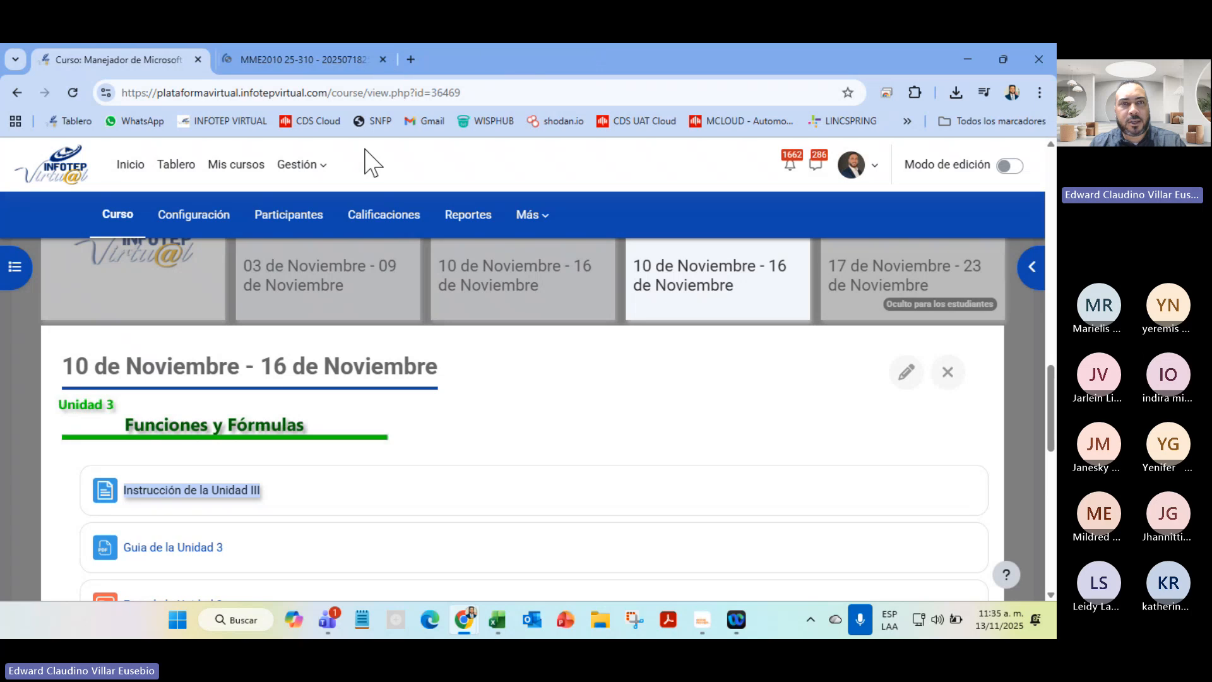
right_click(181, 557)
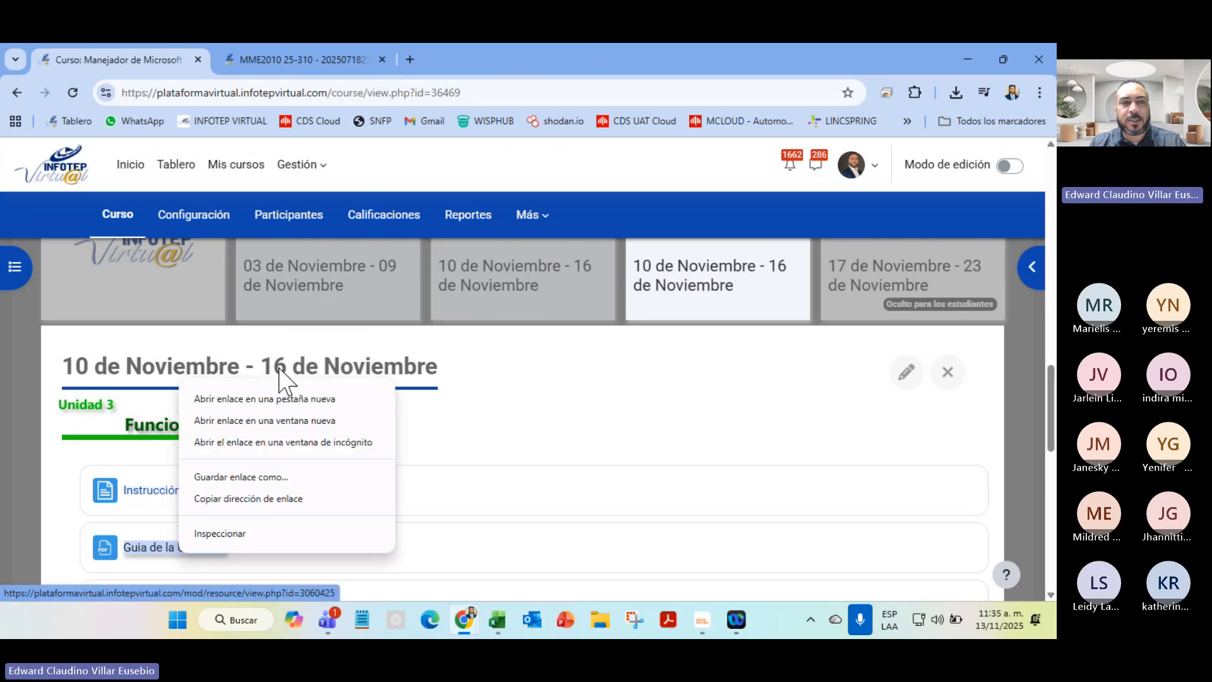
left_click(301, 398)
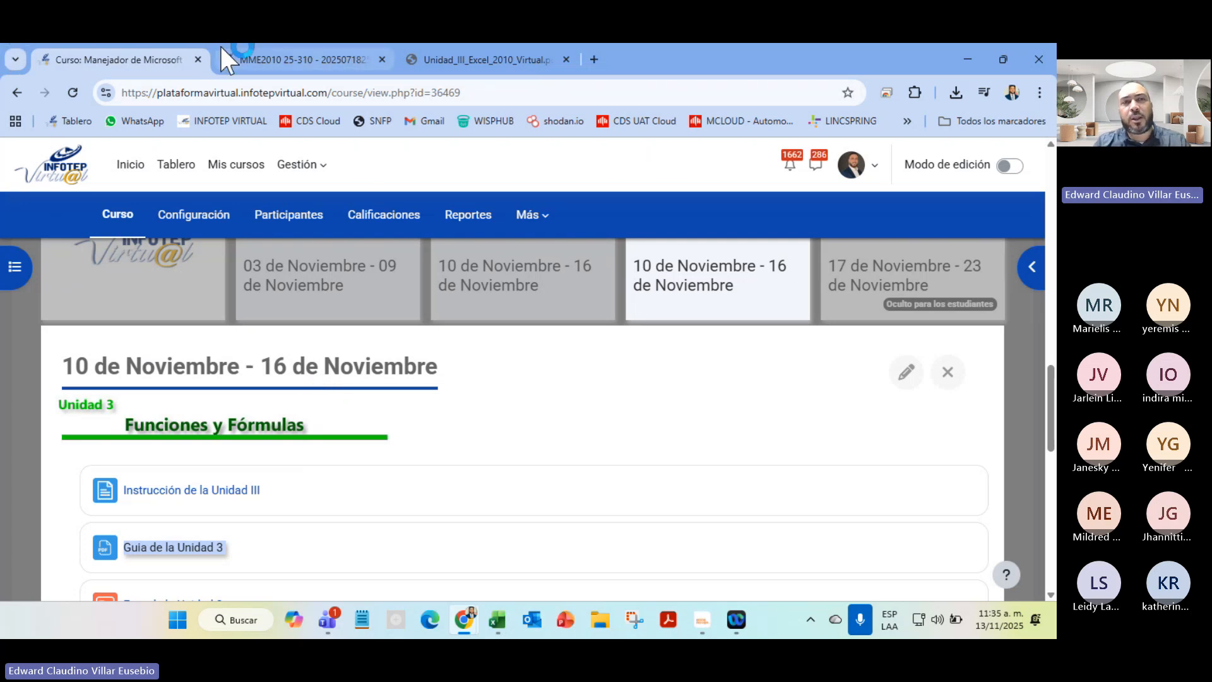
left_click(235, 53)
Read the zoomed-in Las Formulas examples, reset the zoom, and close the instruction tab
scroll(463, 369, "down", 5)
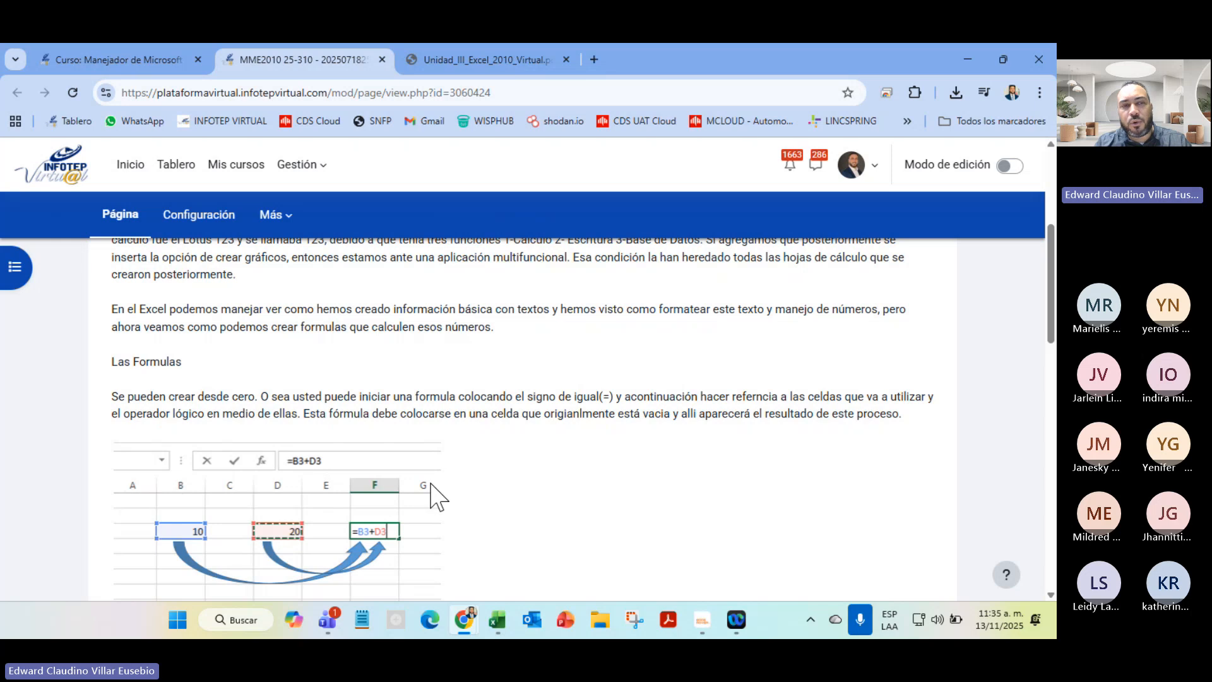
scroll(287, 579, "down", 5)
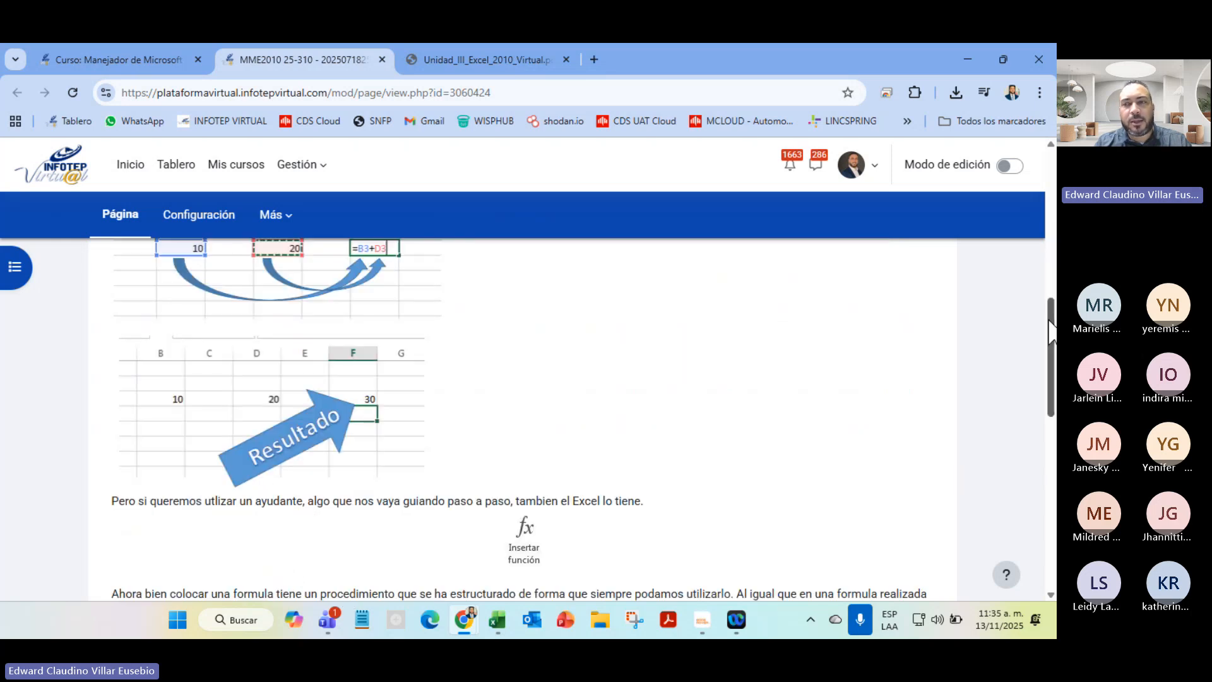
left_click_drag(1051, 311, 1045, 286)
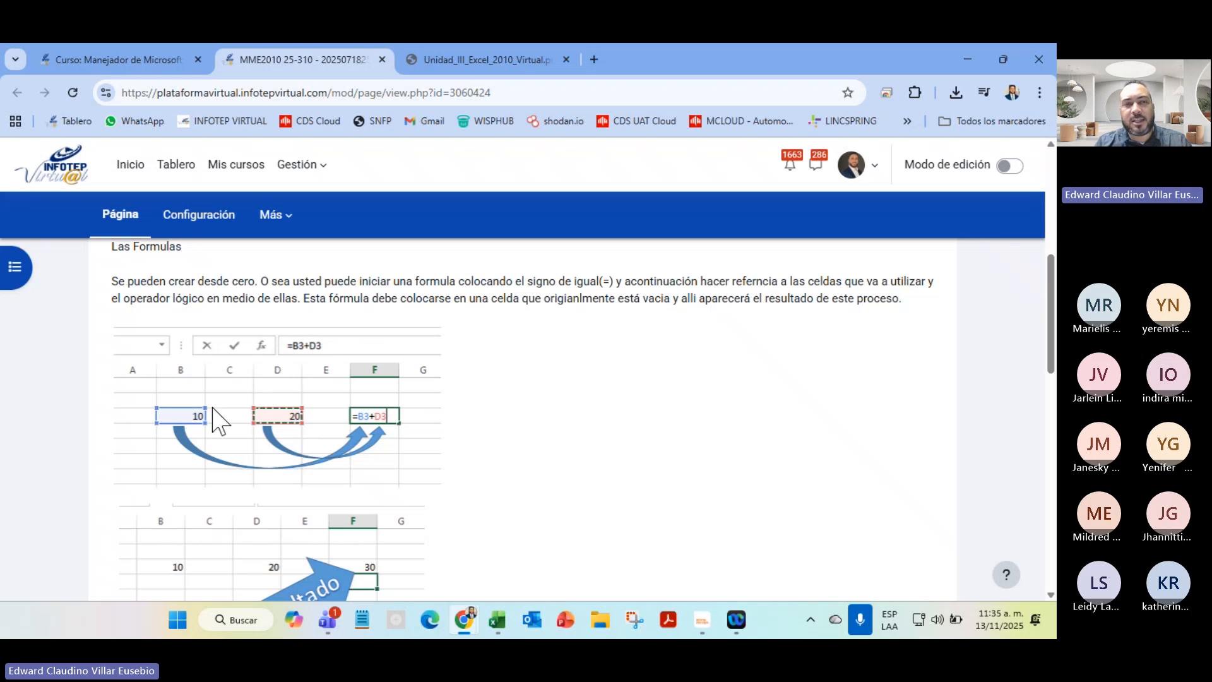
scroll(419, 542, "up", 4, "ctrl")
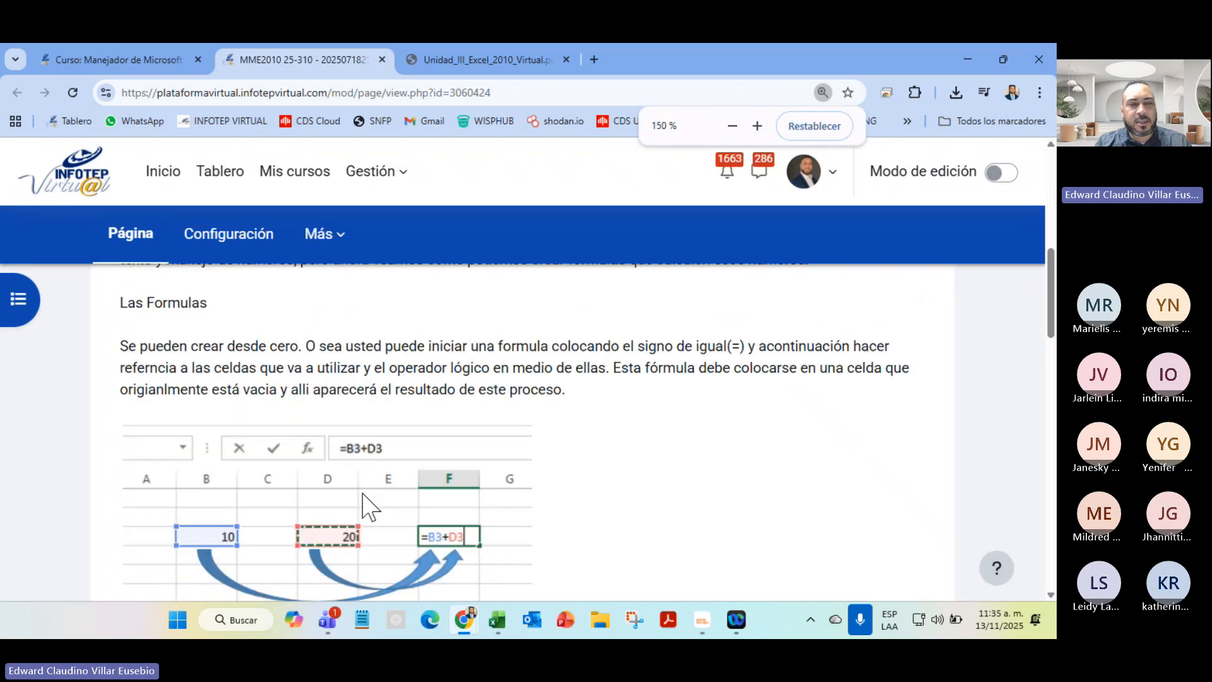
scroll(365, 494, "down", 1)
scroll(366, 490, "up", 3)
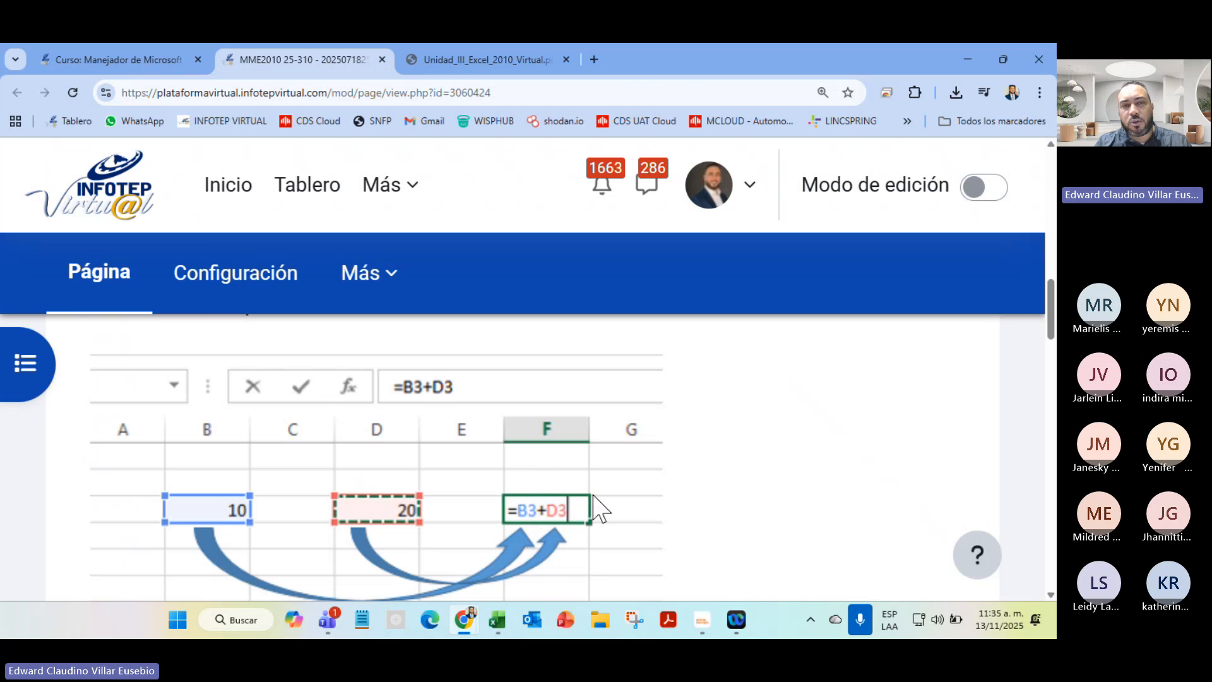
key("ctrl+minus")
key("ctrl+minus")
key("ctrl+minus")
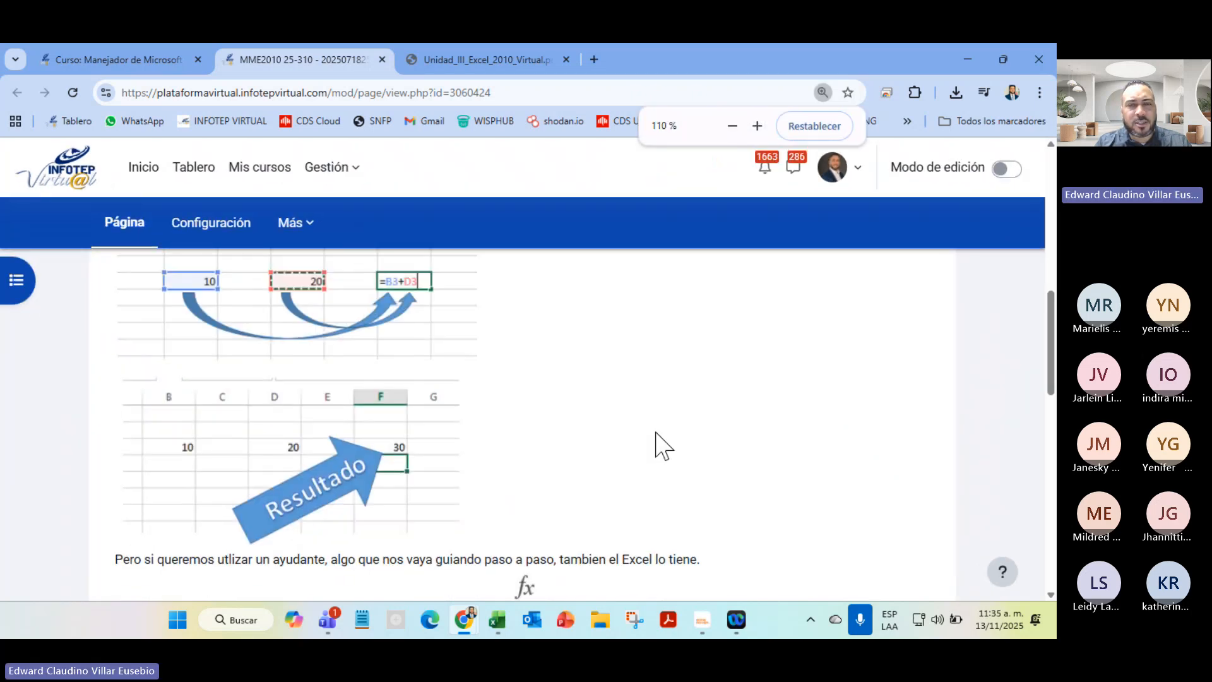
key("ctrl+minus")
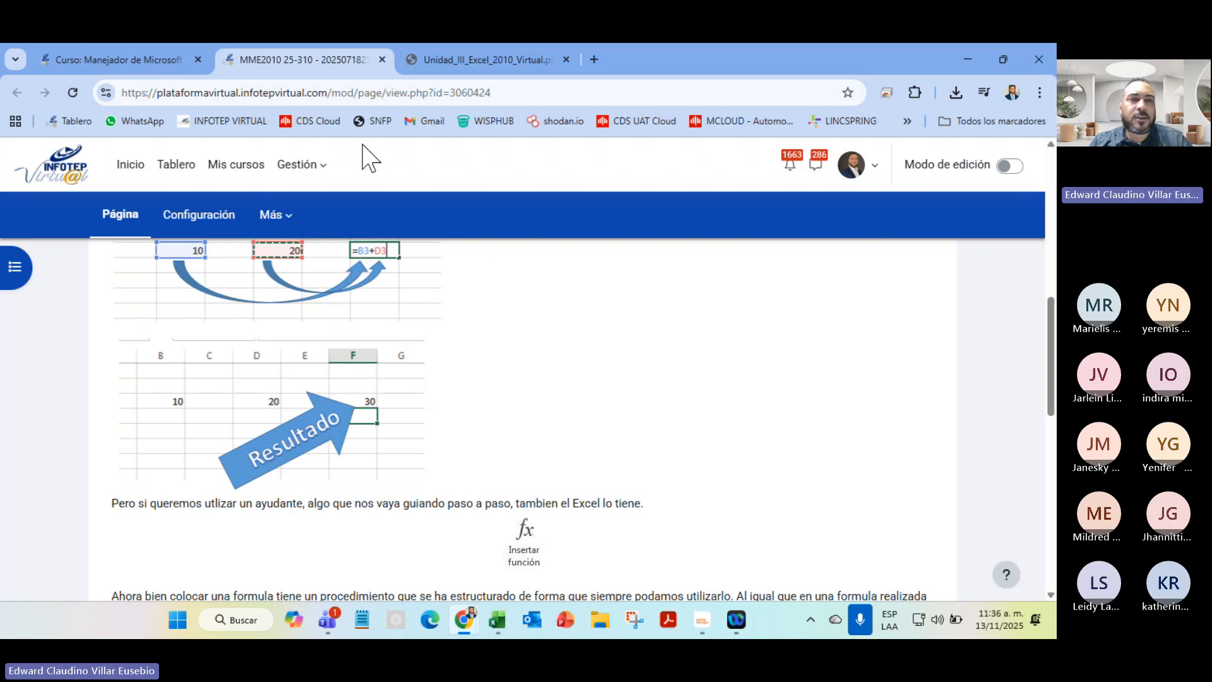
left_click(382, 59)
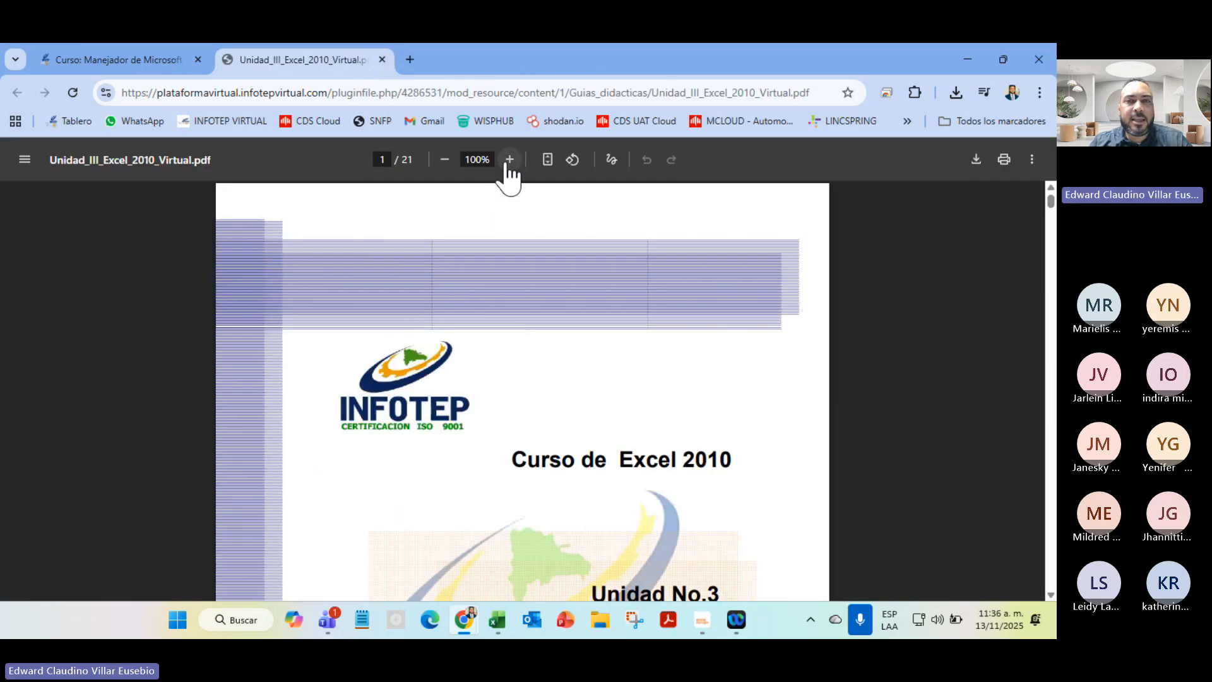
Zoom the guide and scroll from the contents to page 3's =A1+A3 versus =SUMA(A1;A3) examples
left_click(509, 159)
scroll(514, 371, "down", 5)
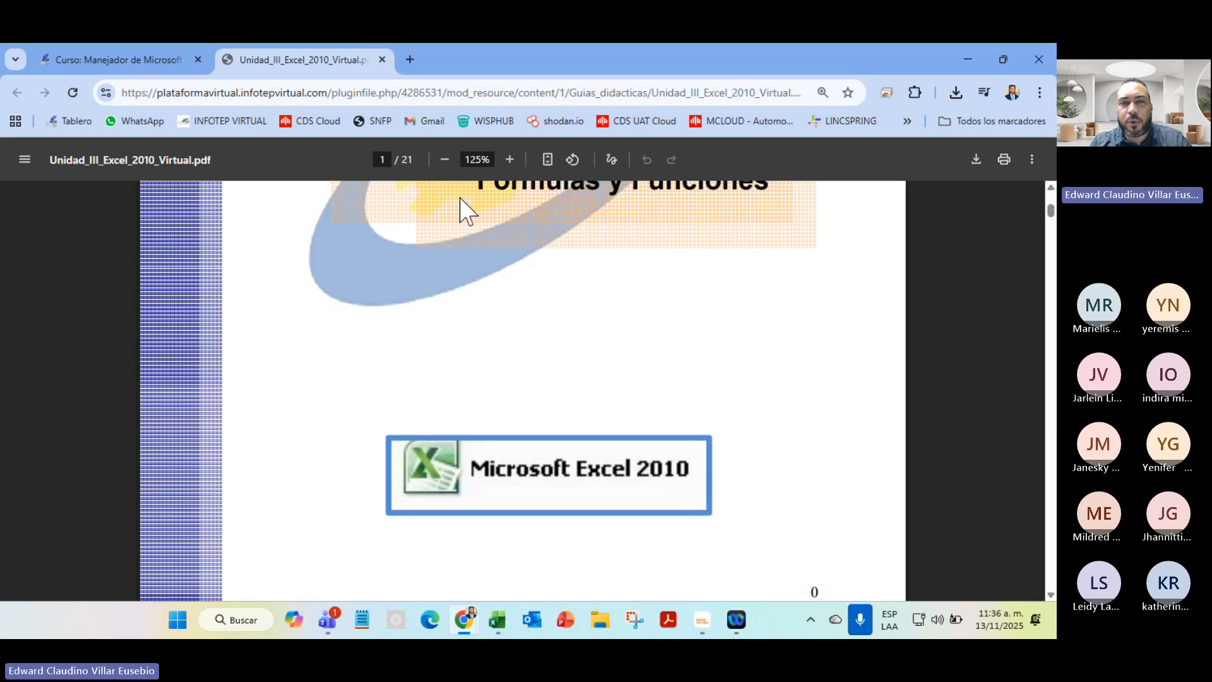
left_click(510, 161)
scroll(623, 401, "down", 10)
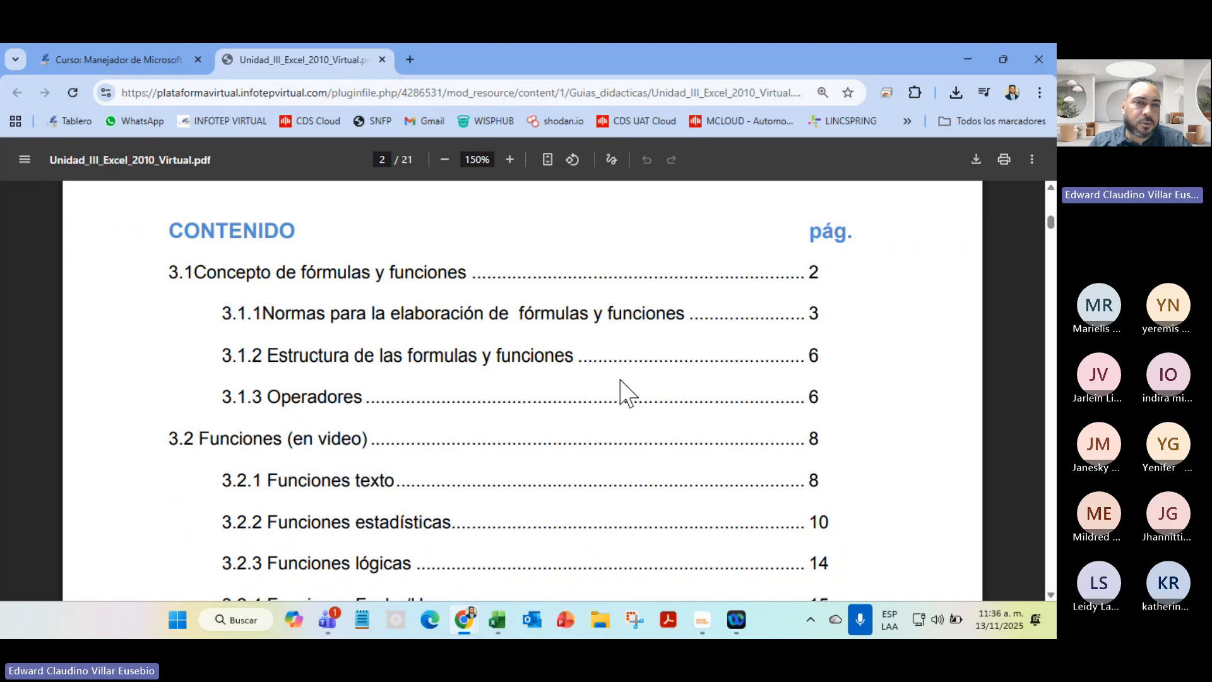
scroll(622, 330, "down", 15)
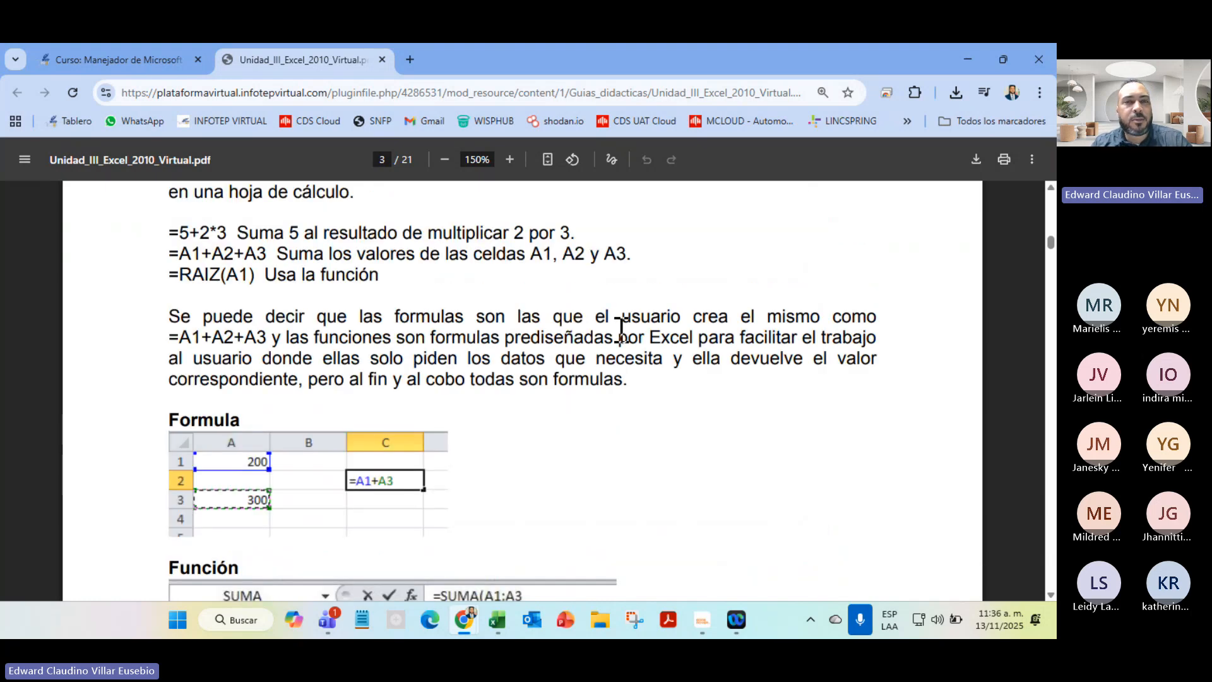
scroll(621, 330, "up", 5)
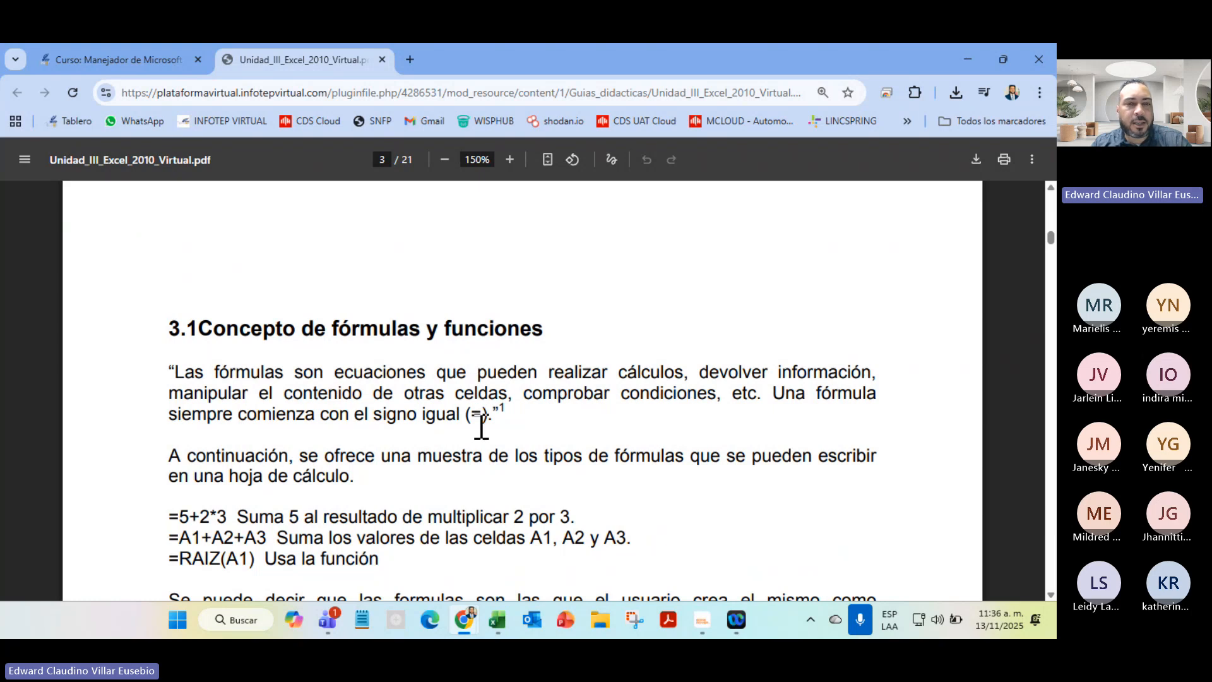
scroll(481, 428, "down", 5)
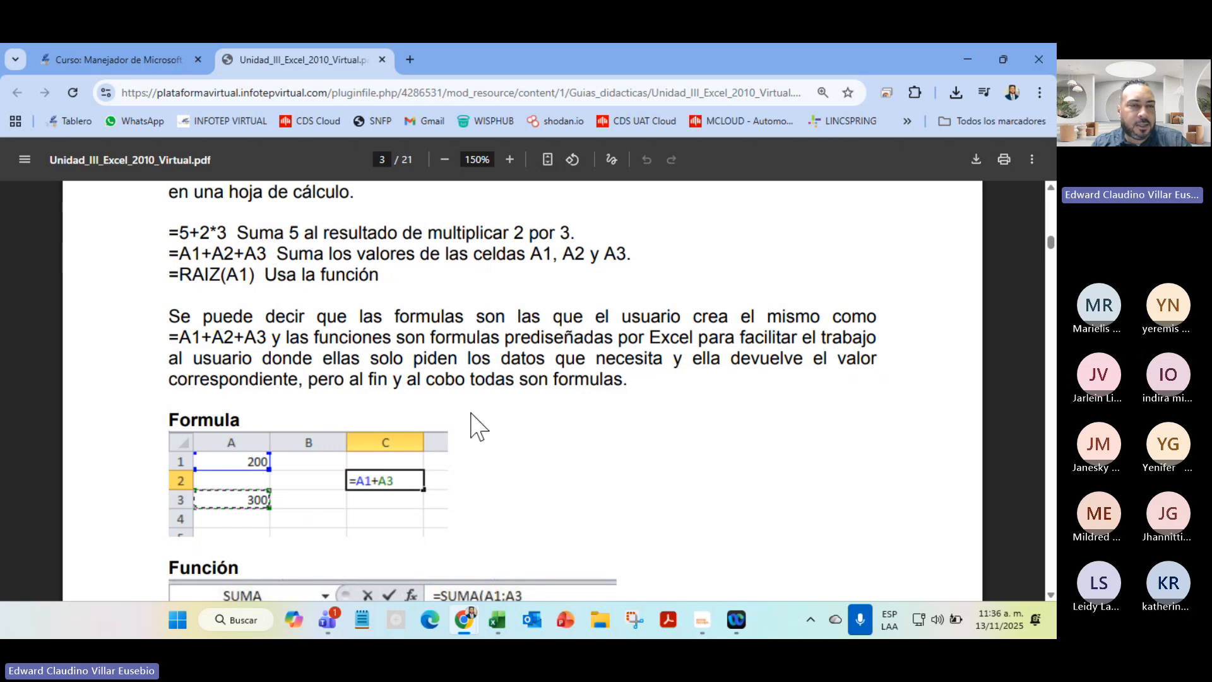
left_click_drag(176, 417, 400, 442)
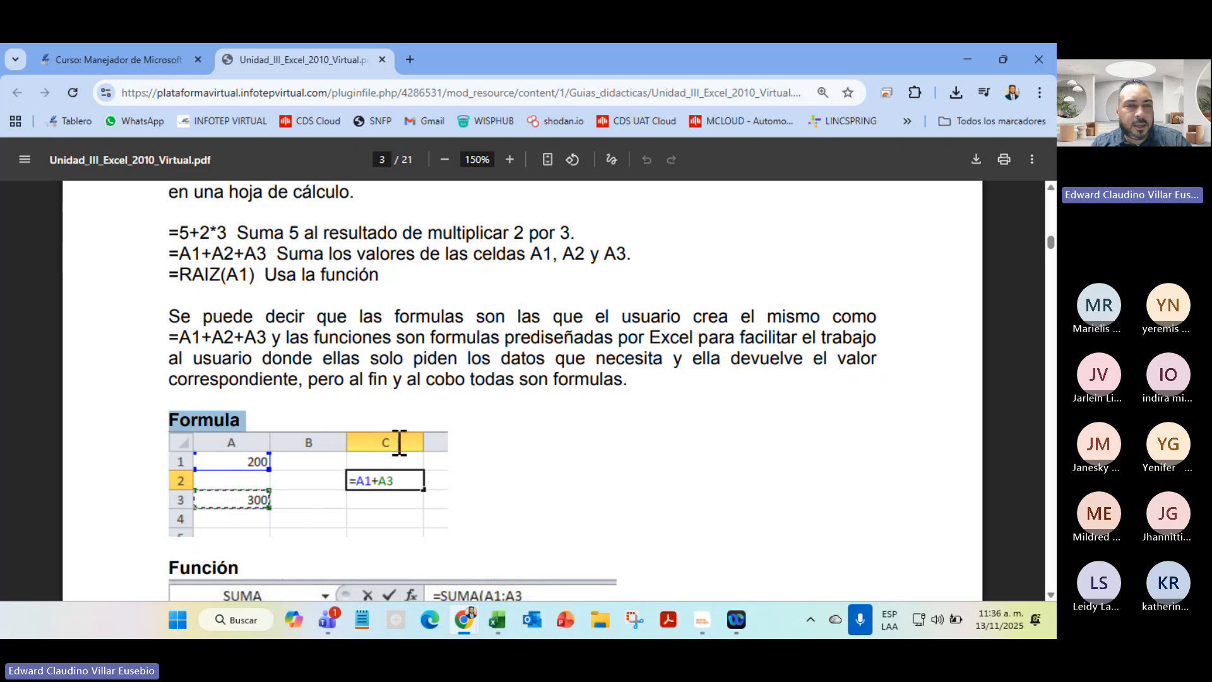
scroll(441, 522, "down", 4)
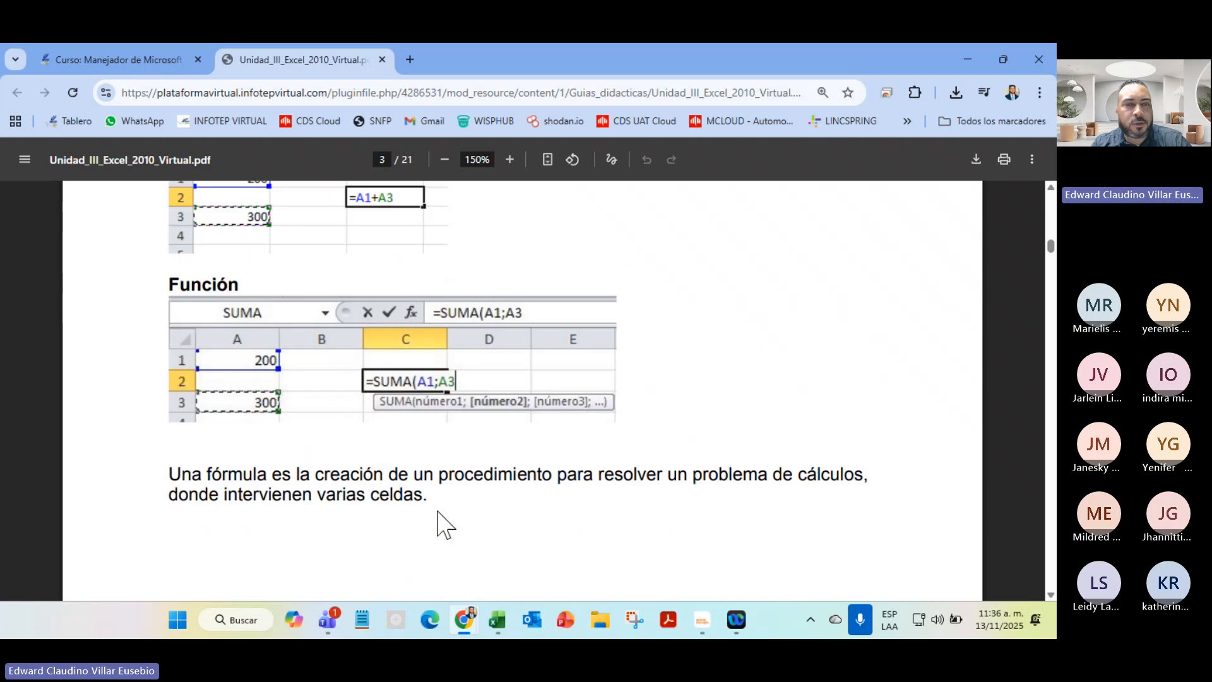
scroll(369, 391, "up", 4)
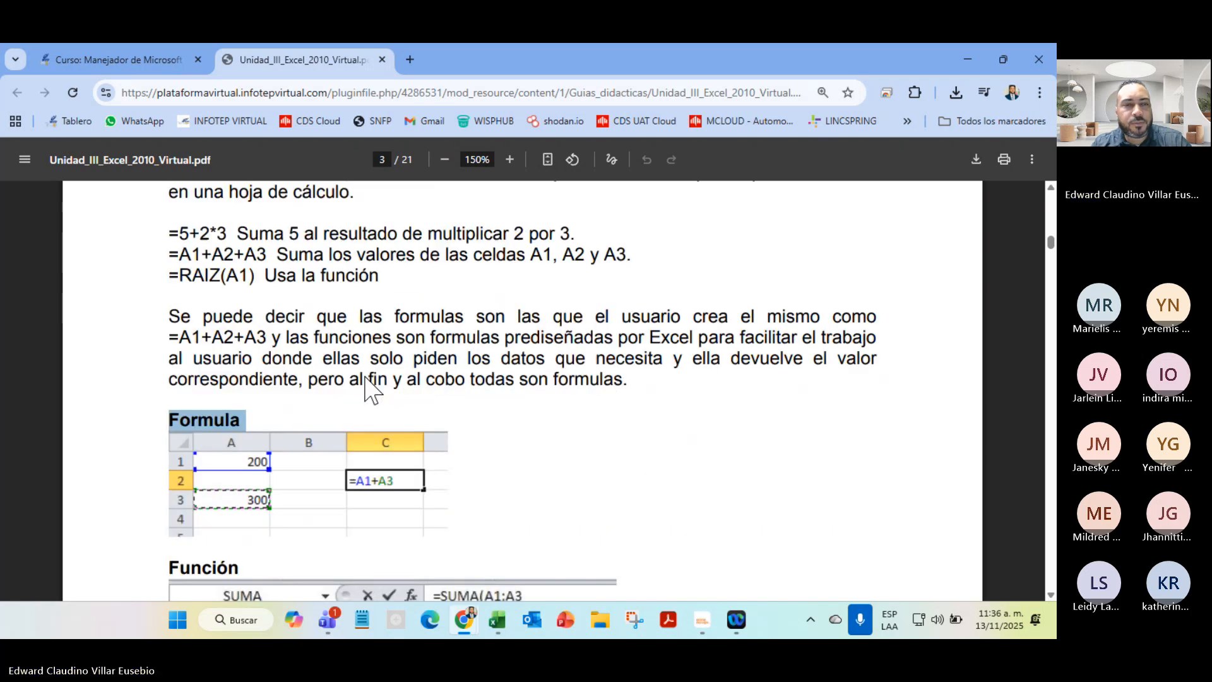
scroll(368, 386, "down", 4)
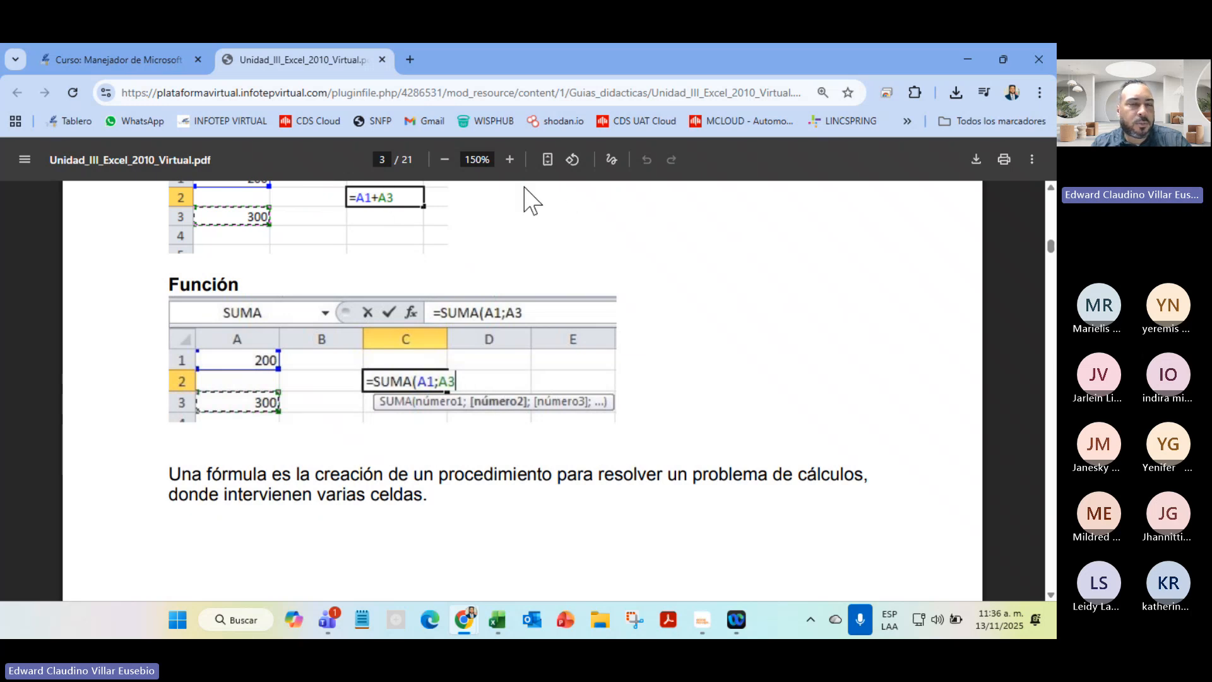
Scroll past the Asistente de formulas and Insertar función images to page 5's Orden de cálculo section
scroll(630, 346, "down", 5)
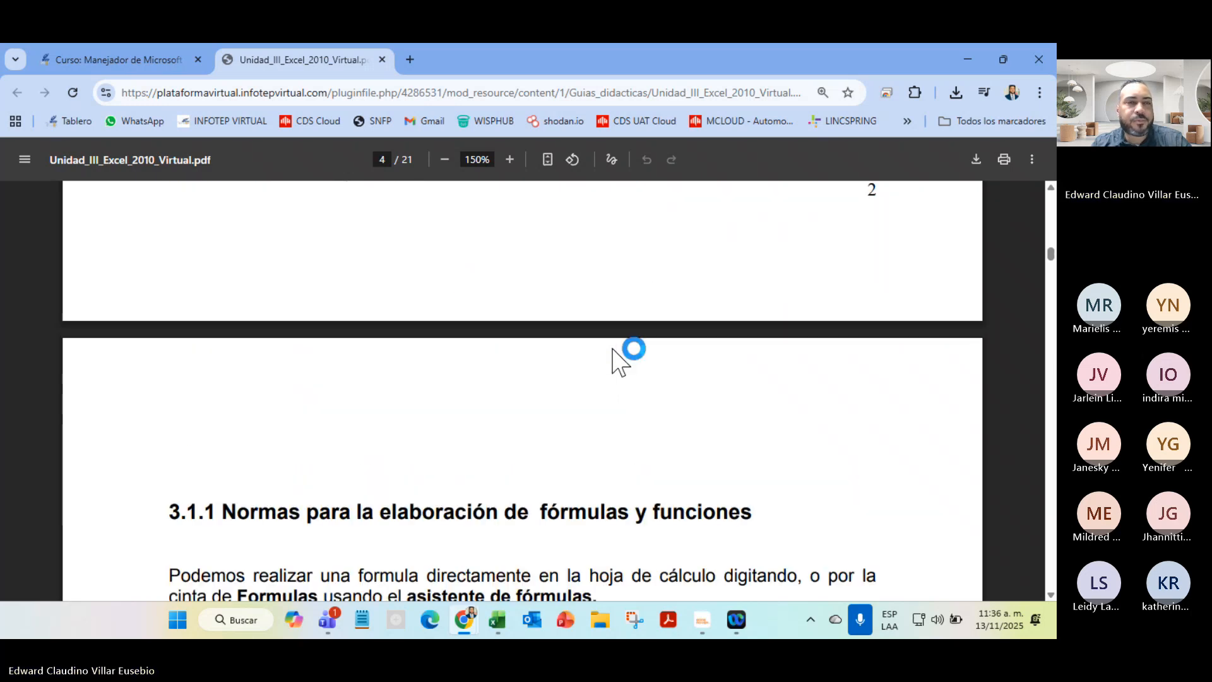
scroll(613, 349, "down", 4)
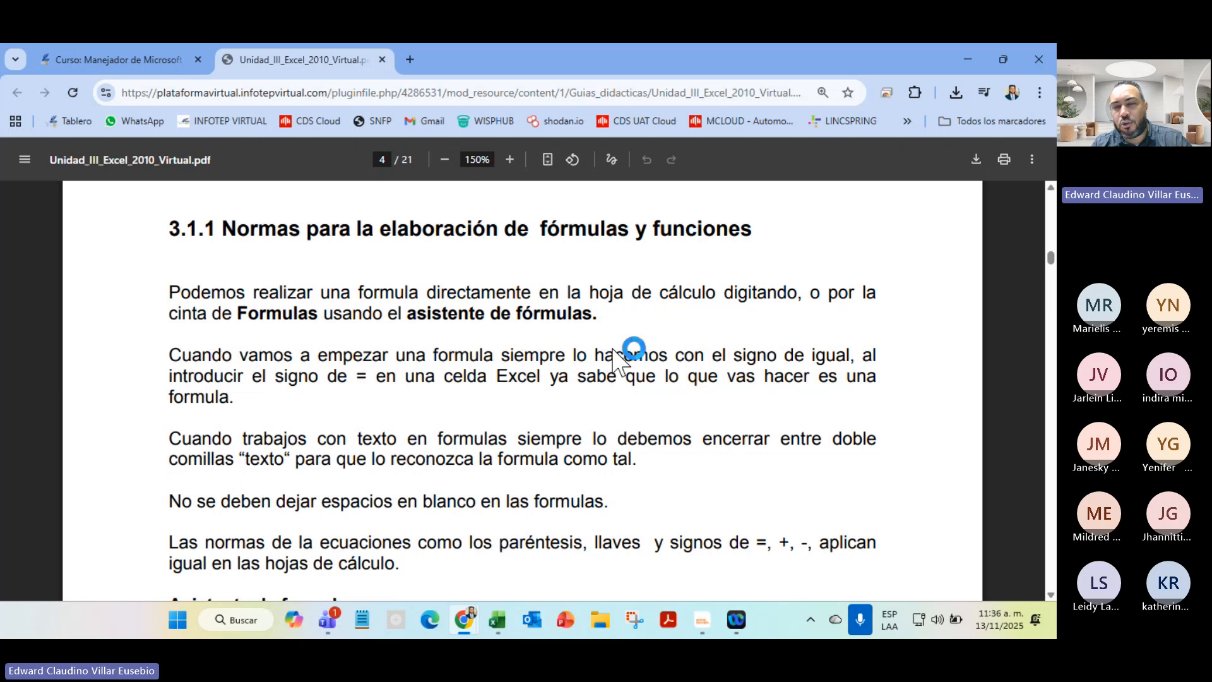
scroll(621, 361, "down", 4)
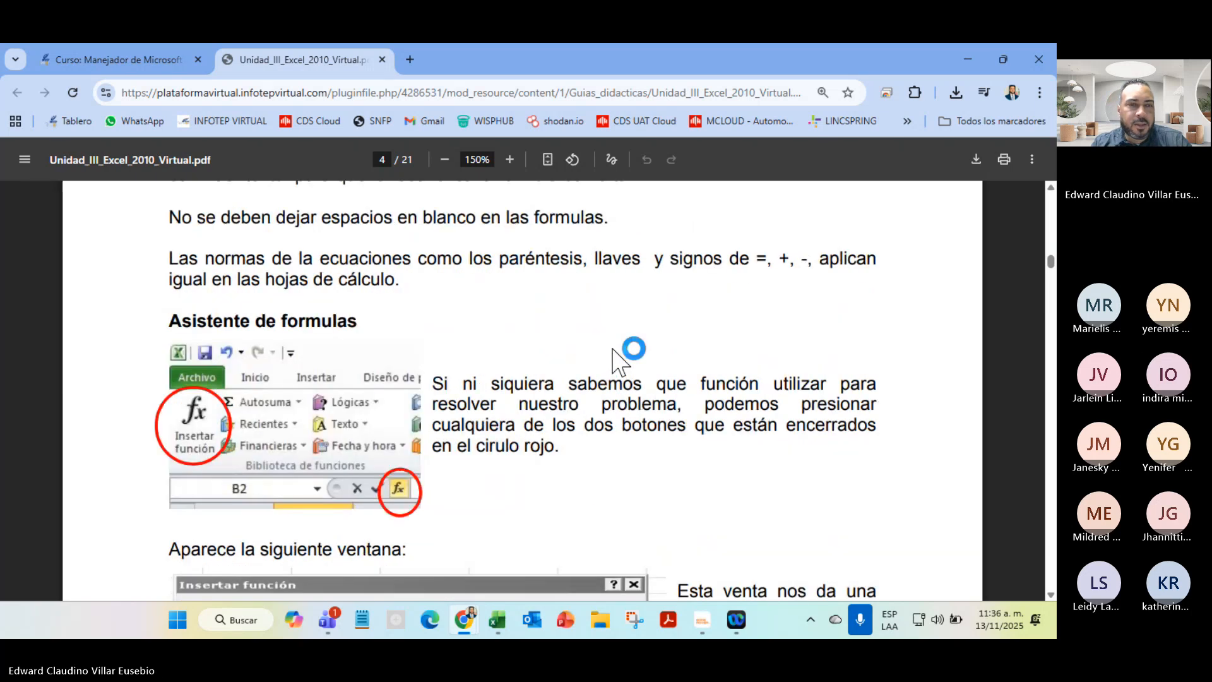
scroll(616, 360, "down", 3)
scroll(615, 360, "up", 3)
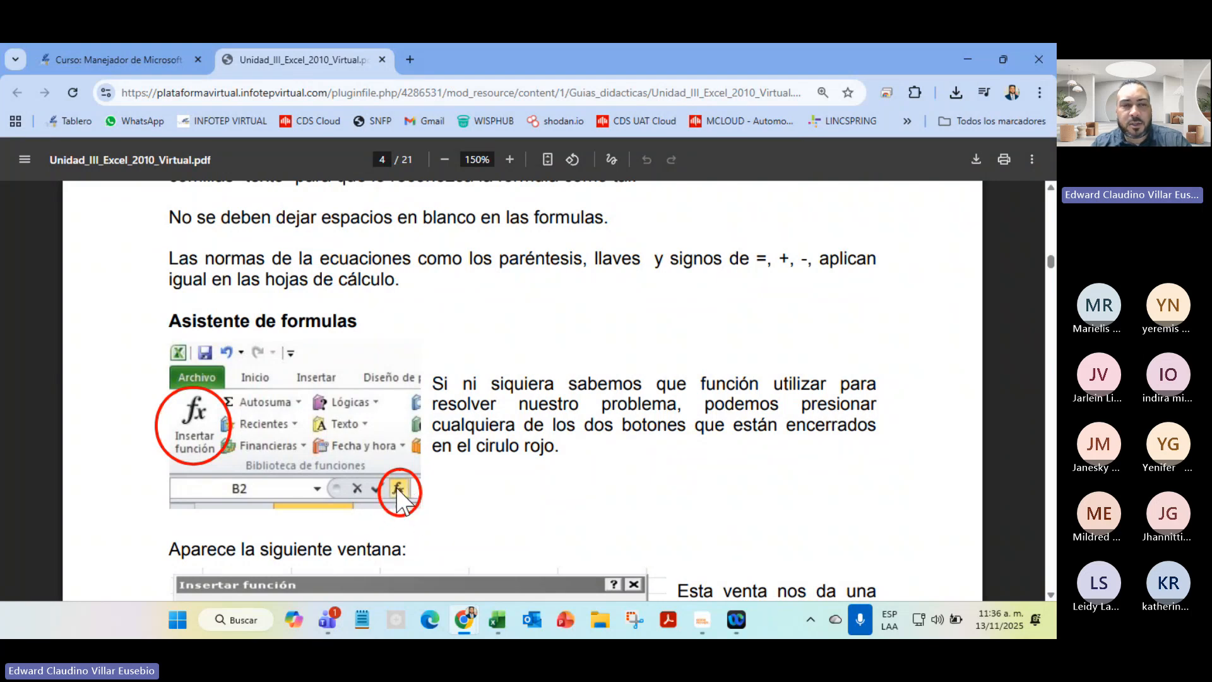
scroll(633, 509, "down", 5)
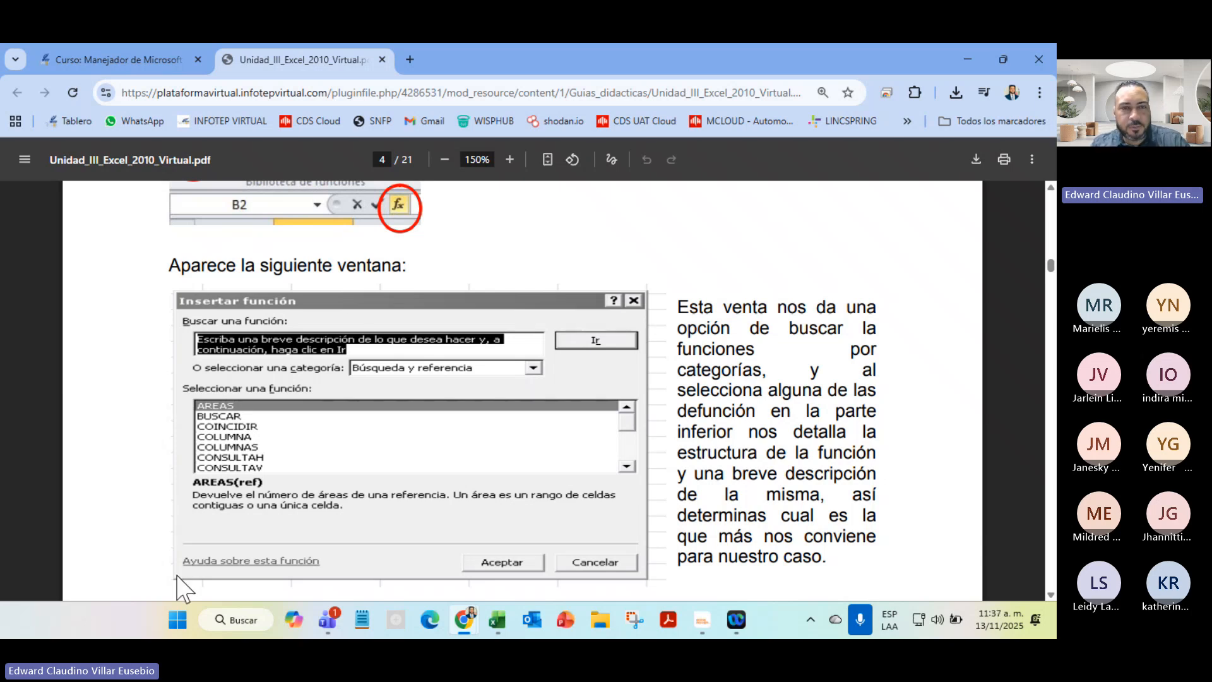
scroll(352, 330, "down", 10)
scroll(353, 330, "down", 4)
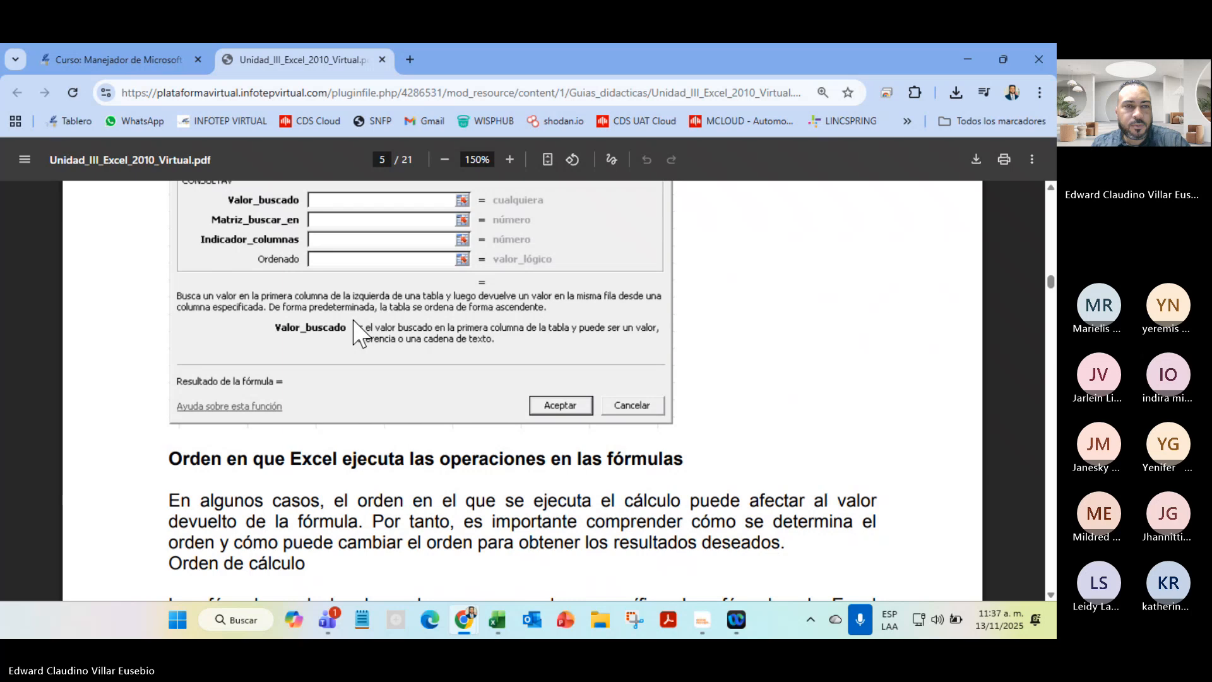
Scroll from page 10's text functions through the 3.2.2 Funciones estadísticas table to page 13
scroll(353, 330, "down", 15)
scroll(354, 329, "up", 5)
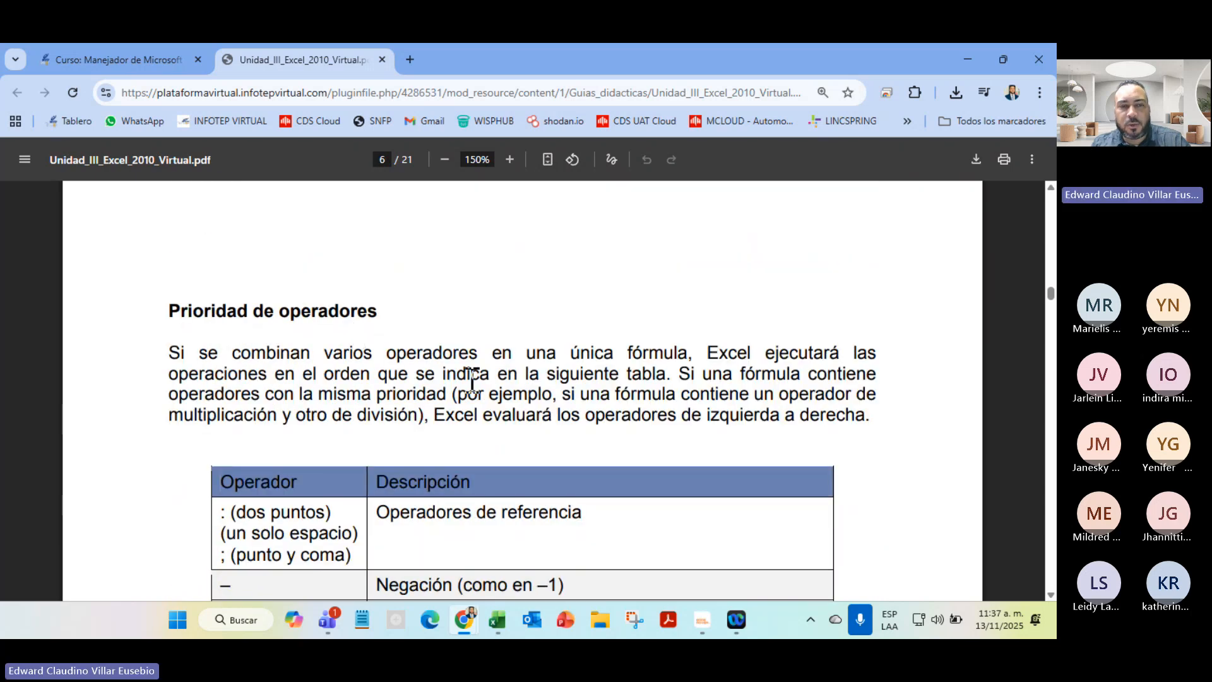
scroll(472, 379, "down", 4)
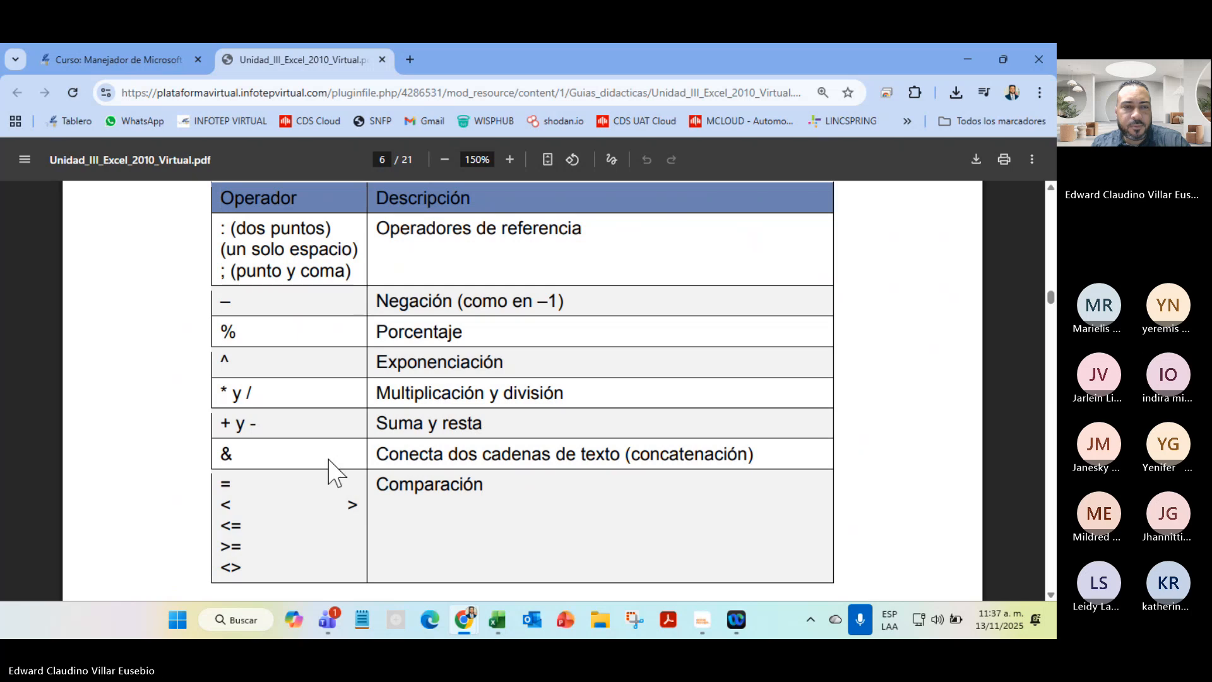
scroll(336, 473, "down", 9)
scroll(335, 474, "up", 6)
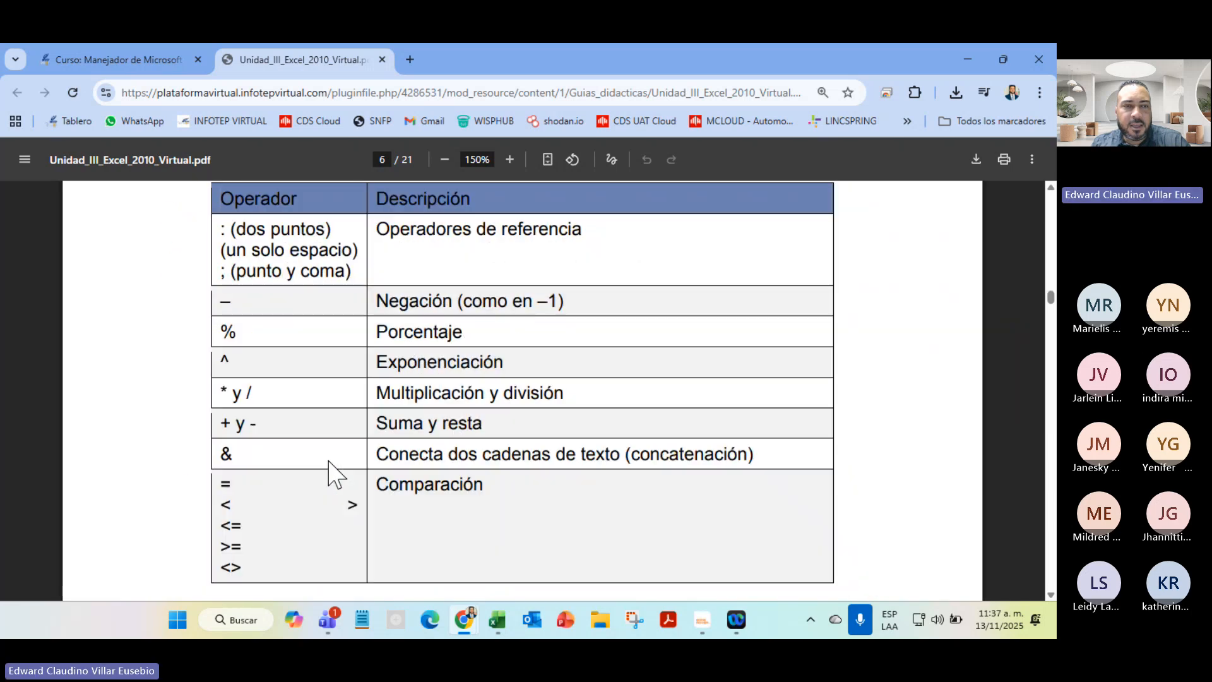
scroll(329, 461, "down", 4)
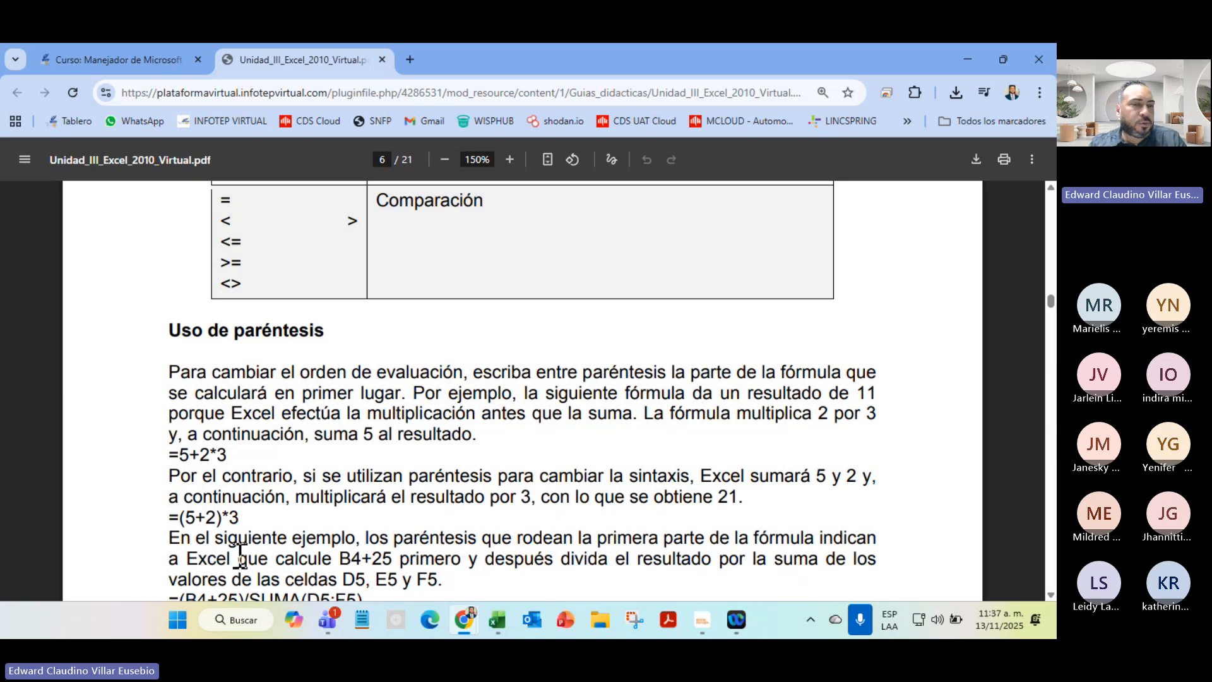
scroll(370, 548, "down", 4)
scroll(370, 549, "down", 8)
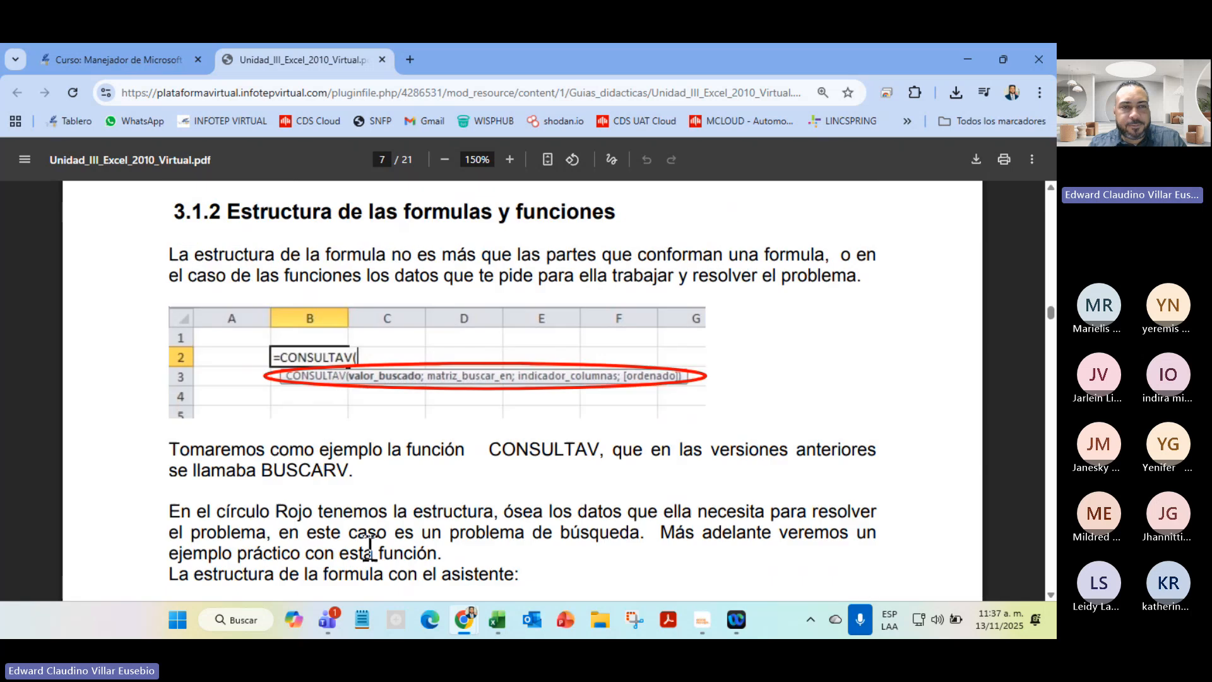
scroll(370, 548, "down", 10)
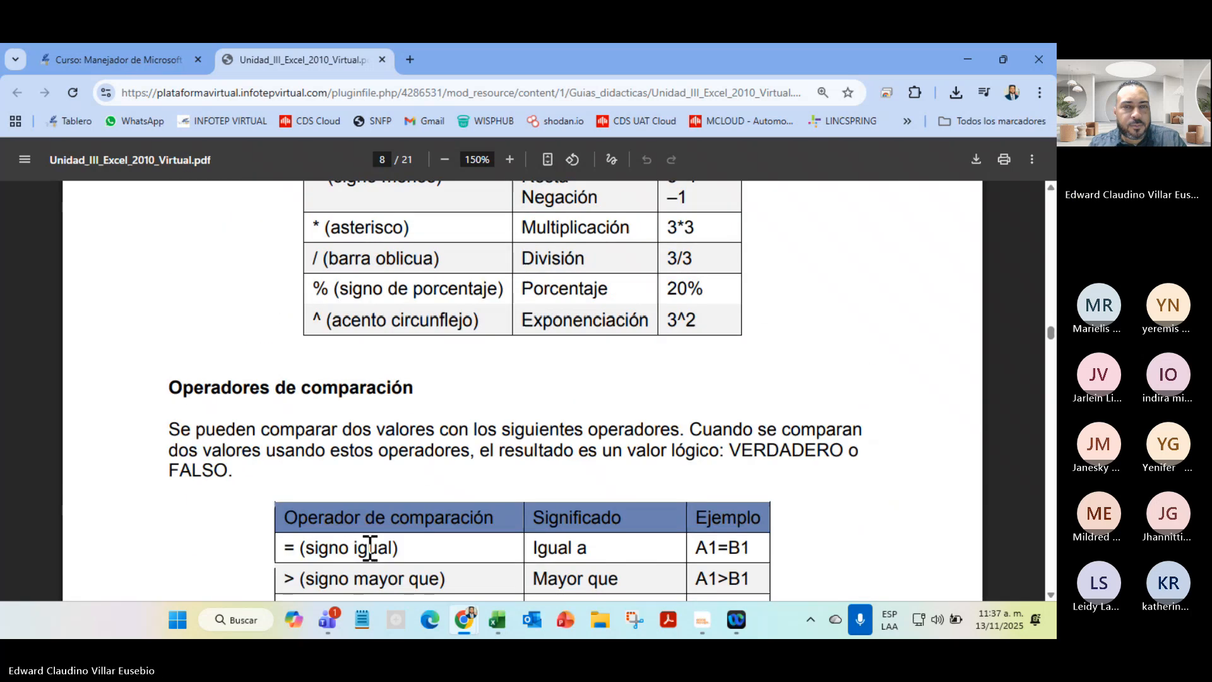
scroll(370, 548, "up", 4)
scroll(370, 548, "down", 10)
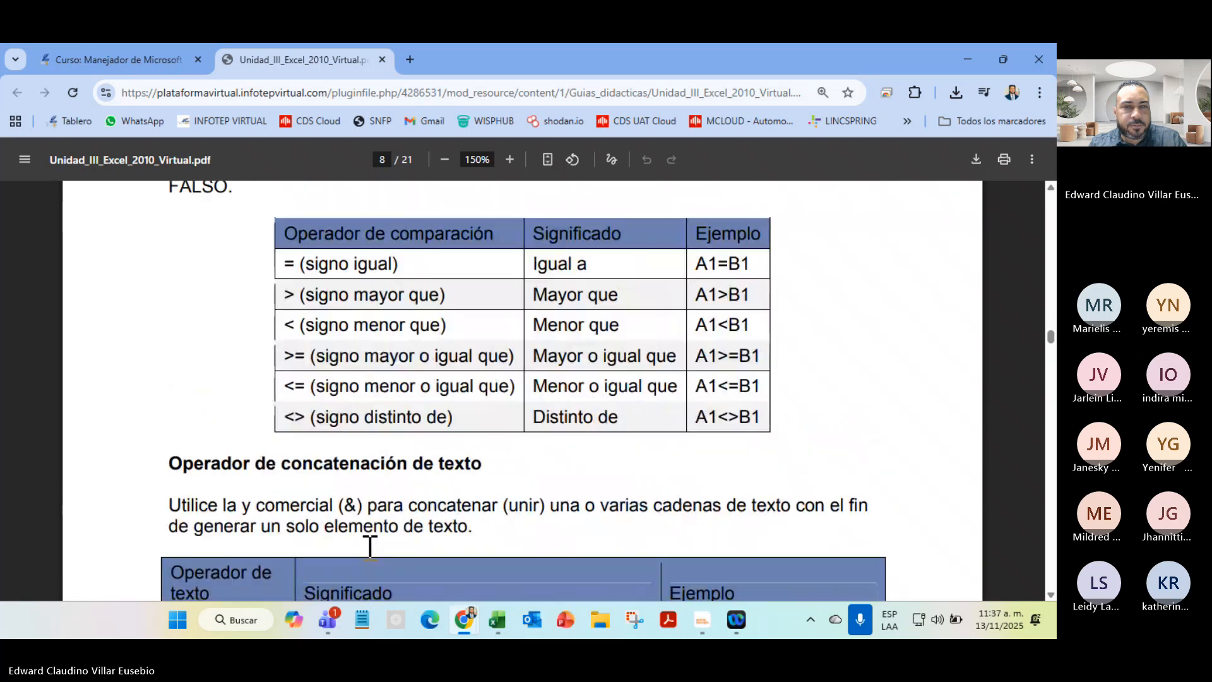
scroll(370, 548, "up", 5)
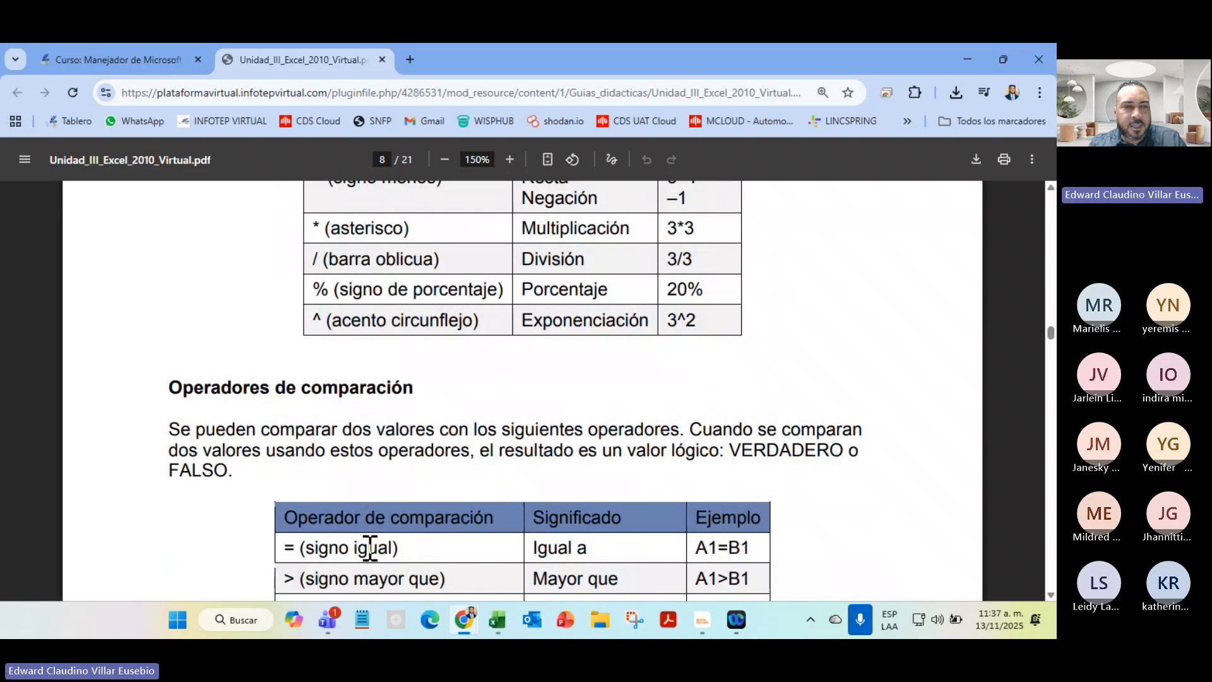
scroll(323, 393, "down", 5)
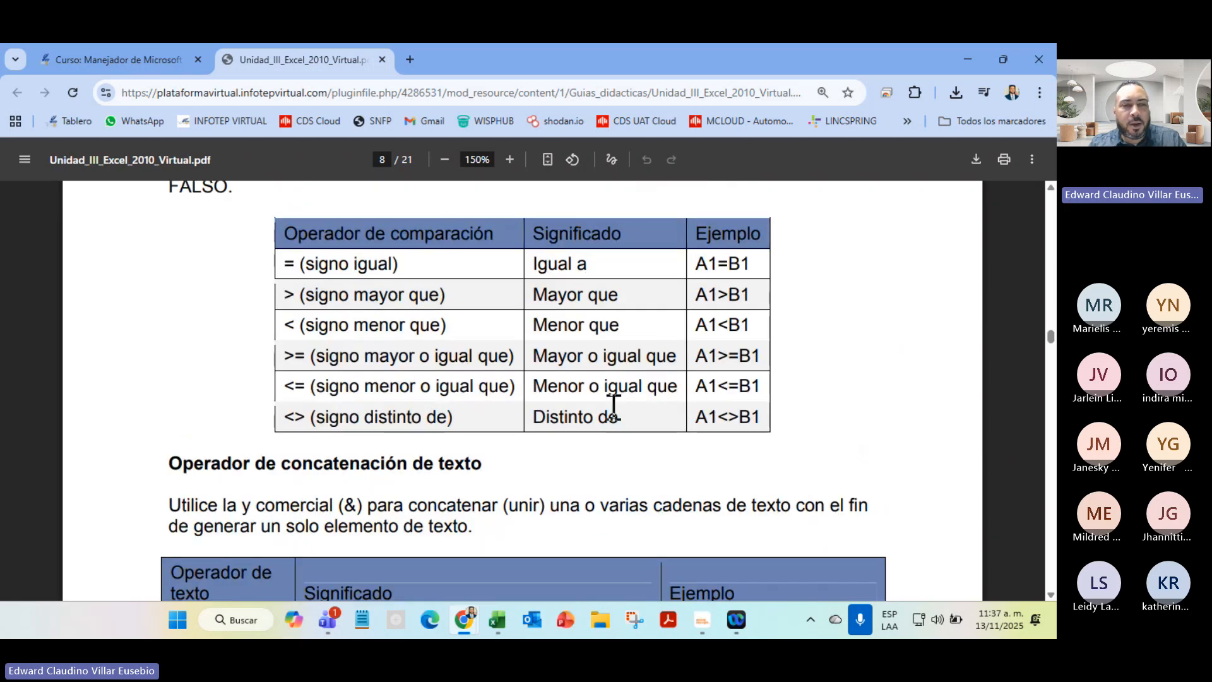
scroll(617, 423, "down", 5)
scroll(622, 439, "up", 5)
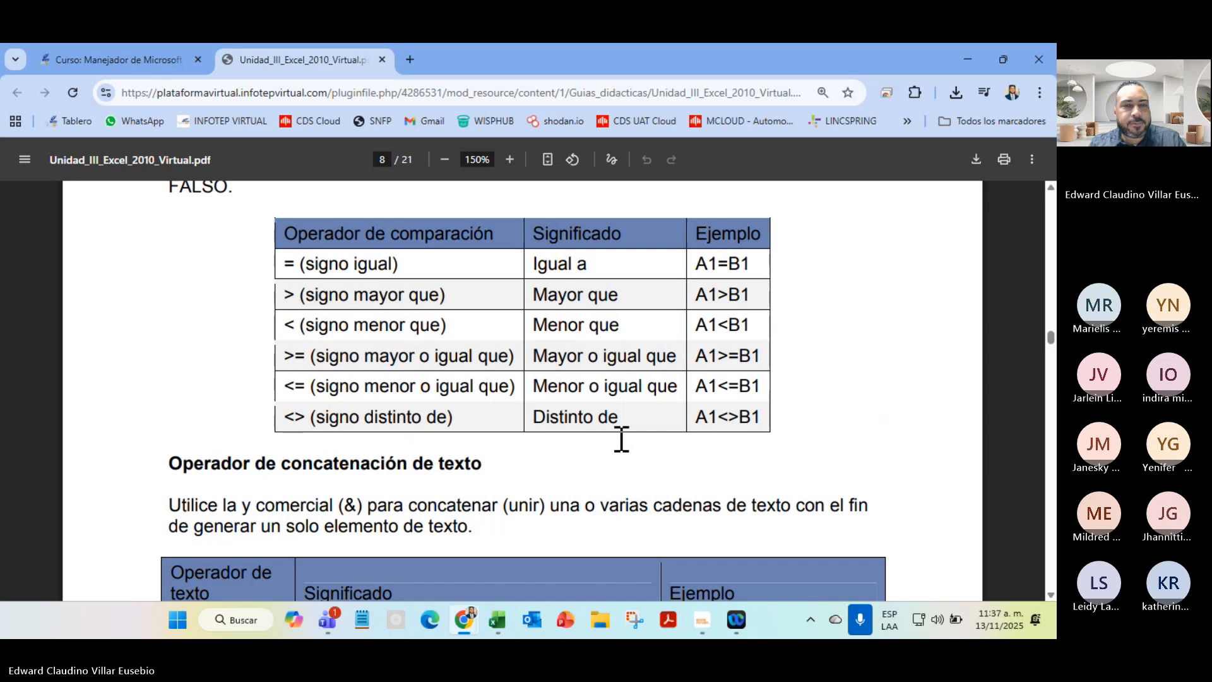
scroll(622, 439, "down", 12)
scroll(622, 438, "down", 15)
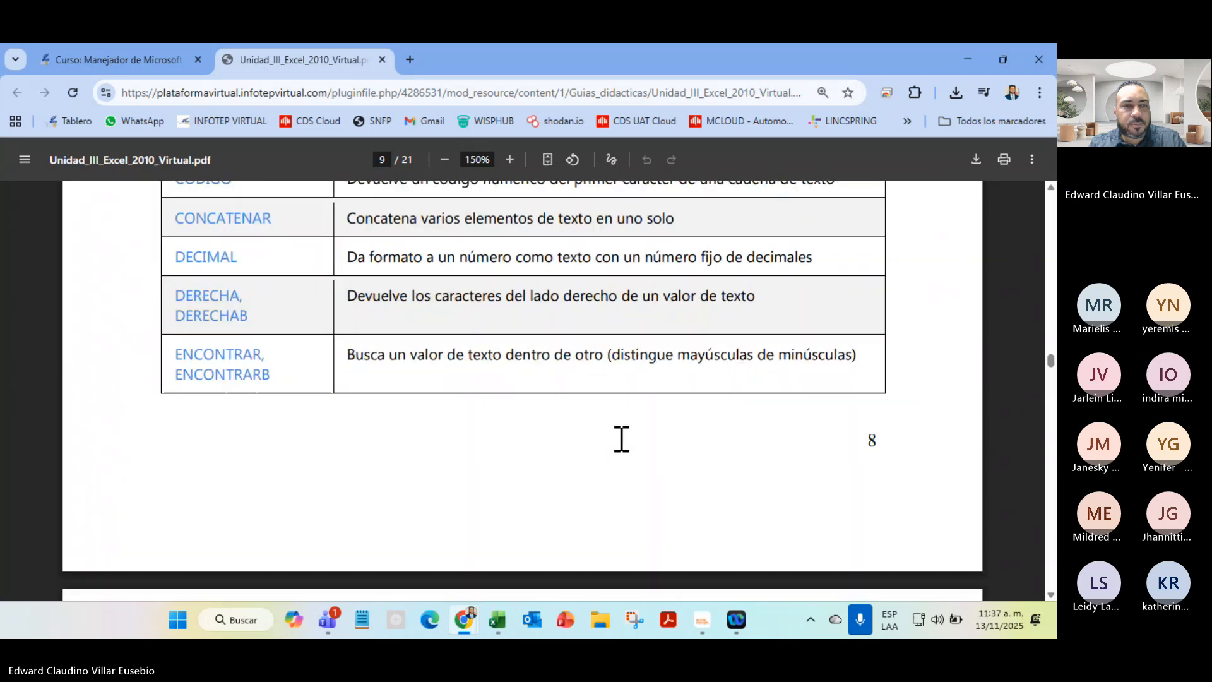
scroll(622, 439, "up", 10)
scroll(622, 439, "down", 5)
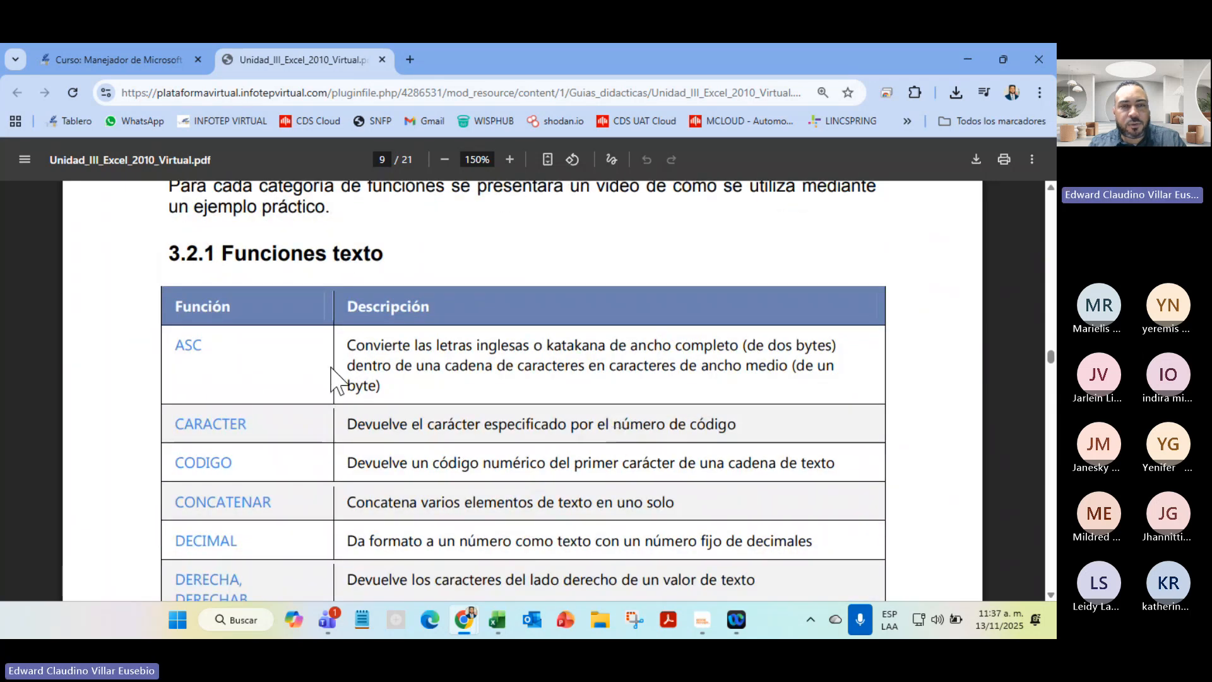
scroll(335, 379, "down", 8)
scroll(331, 367, "down", 3)
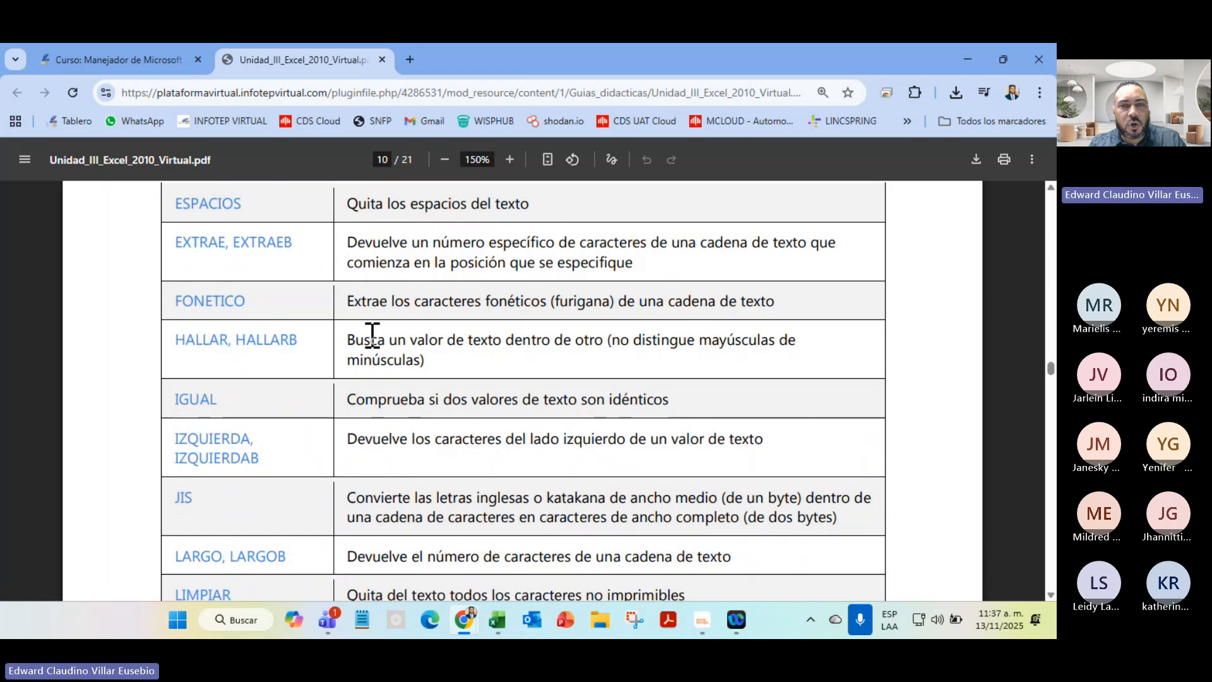
scroll(412, 495, "down", 10)
scroll(413, 496, "up", 10)
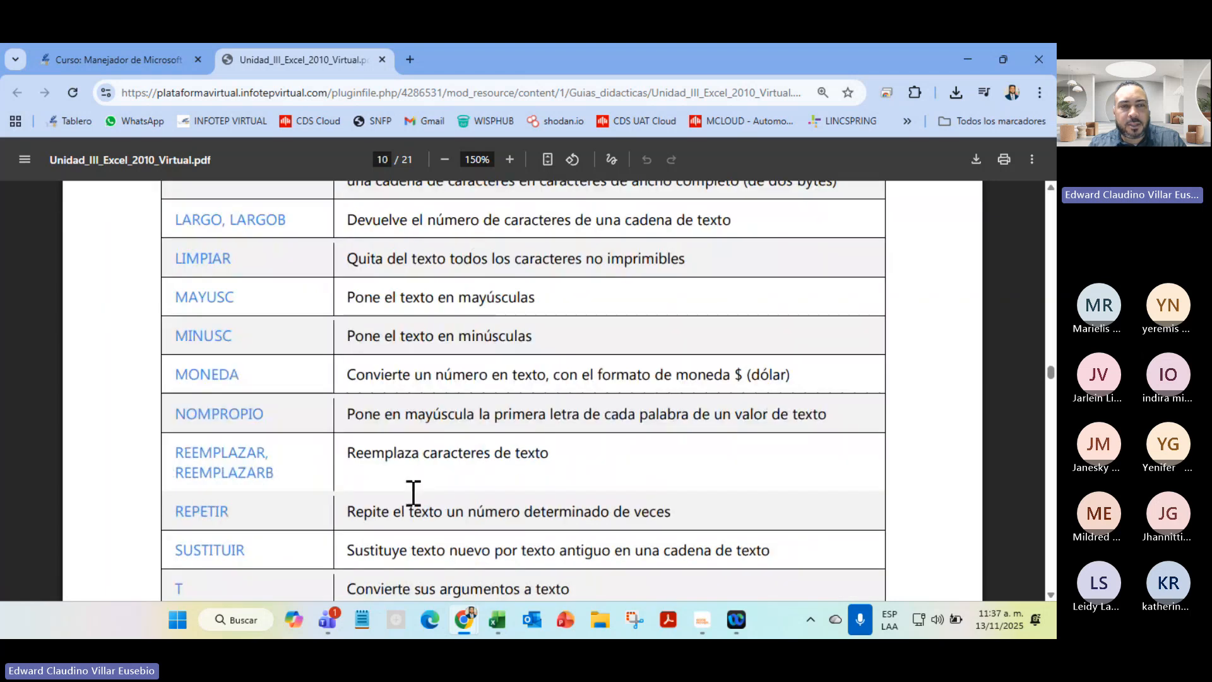
scroll(438, 362, "down", 15)
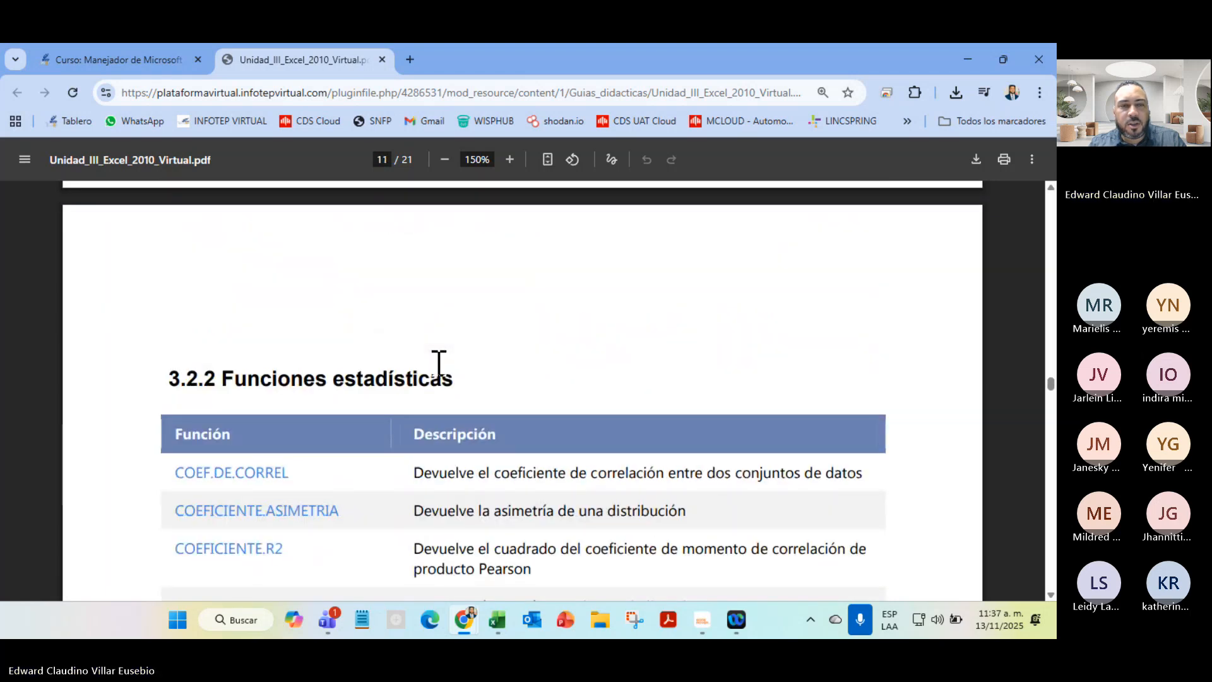
scroll(439, 363, "down", 20)
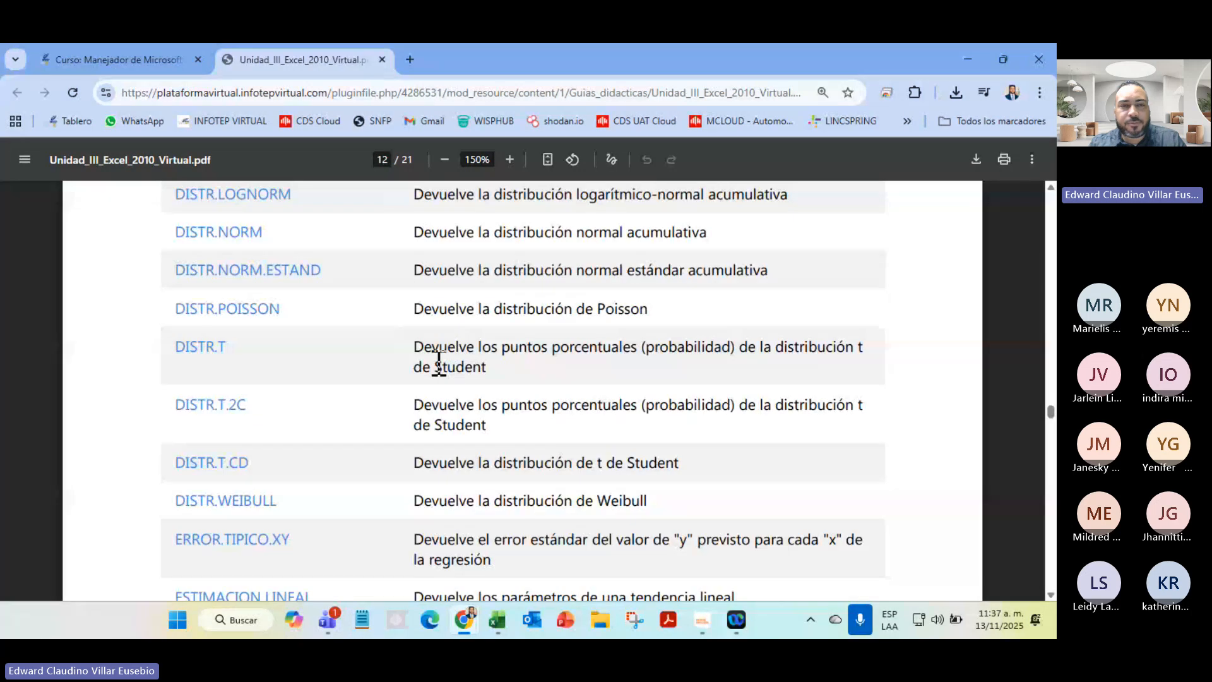
scroll(439, 363, "down", 10)
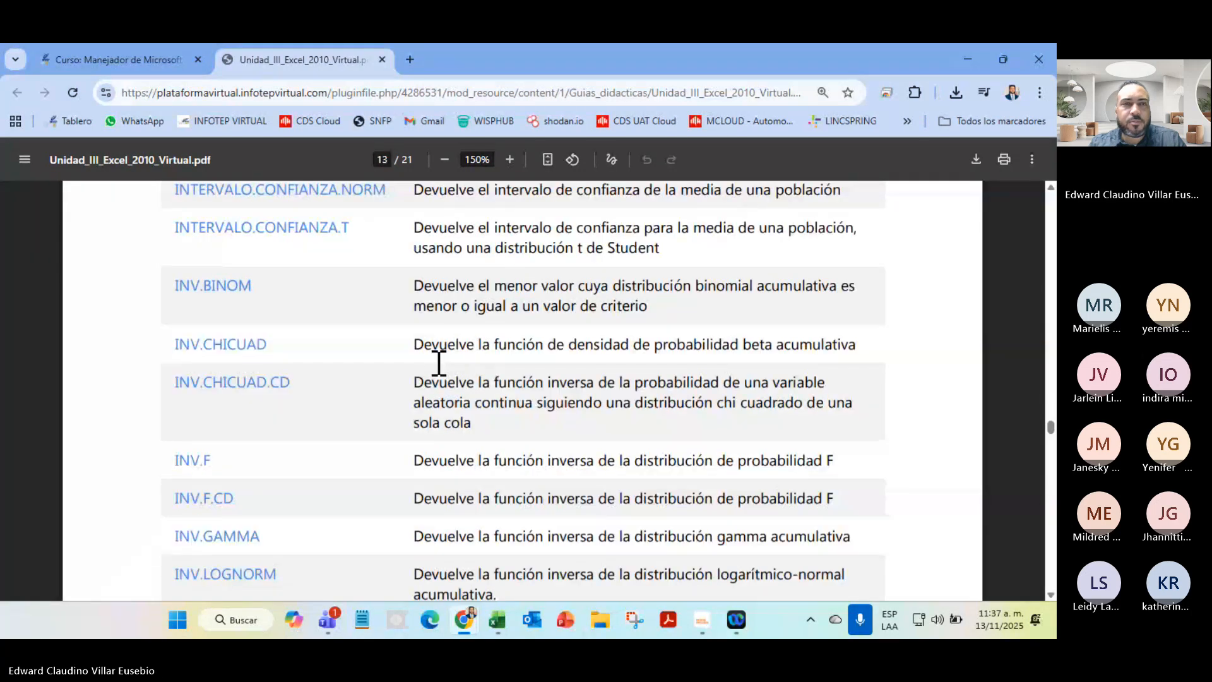
Close the Unit 3 guide PDF and open Foro de la Unidad 3 in a new tab
left_click(383, 60)
scroll(329, 463, "down", 5)
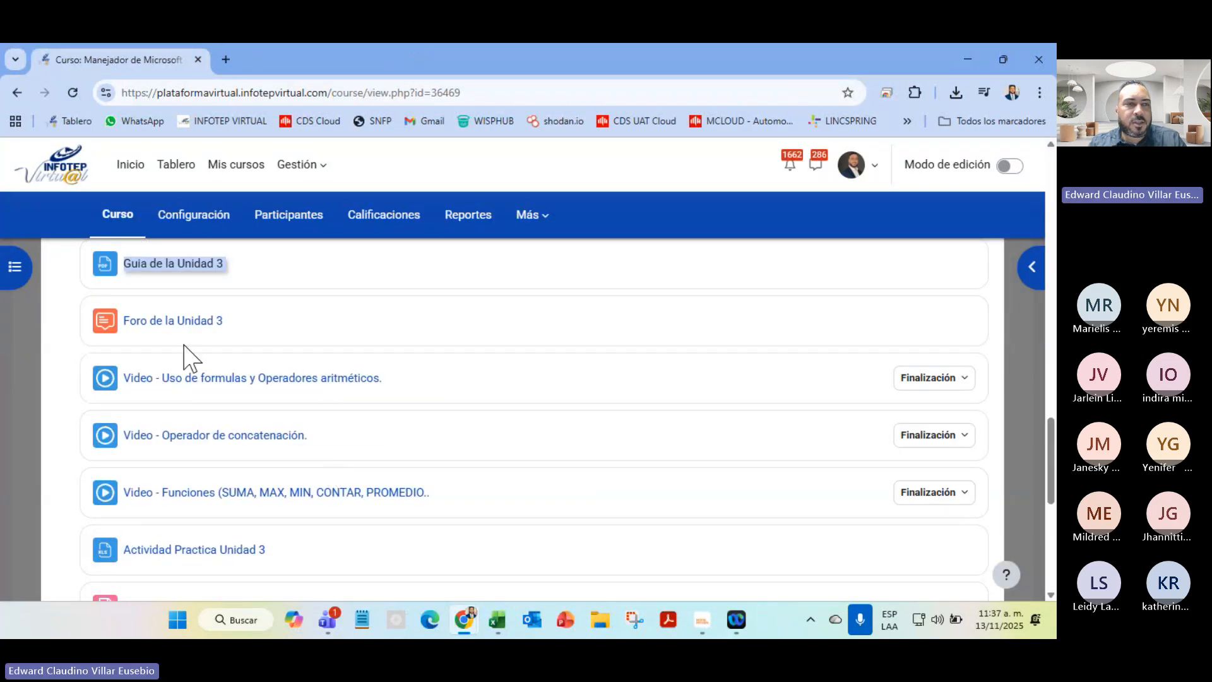
right_click(173, 320)
left_click(233, 339)
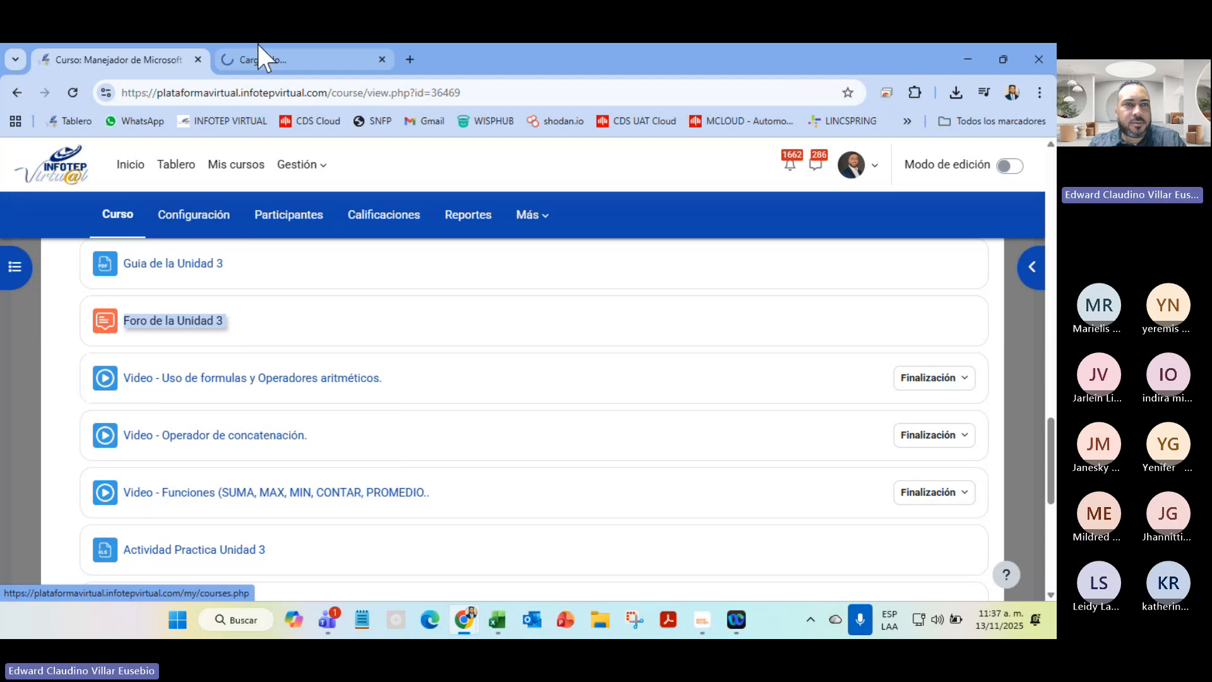
left_click(281, 60)
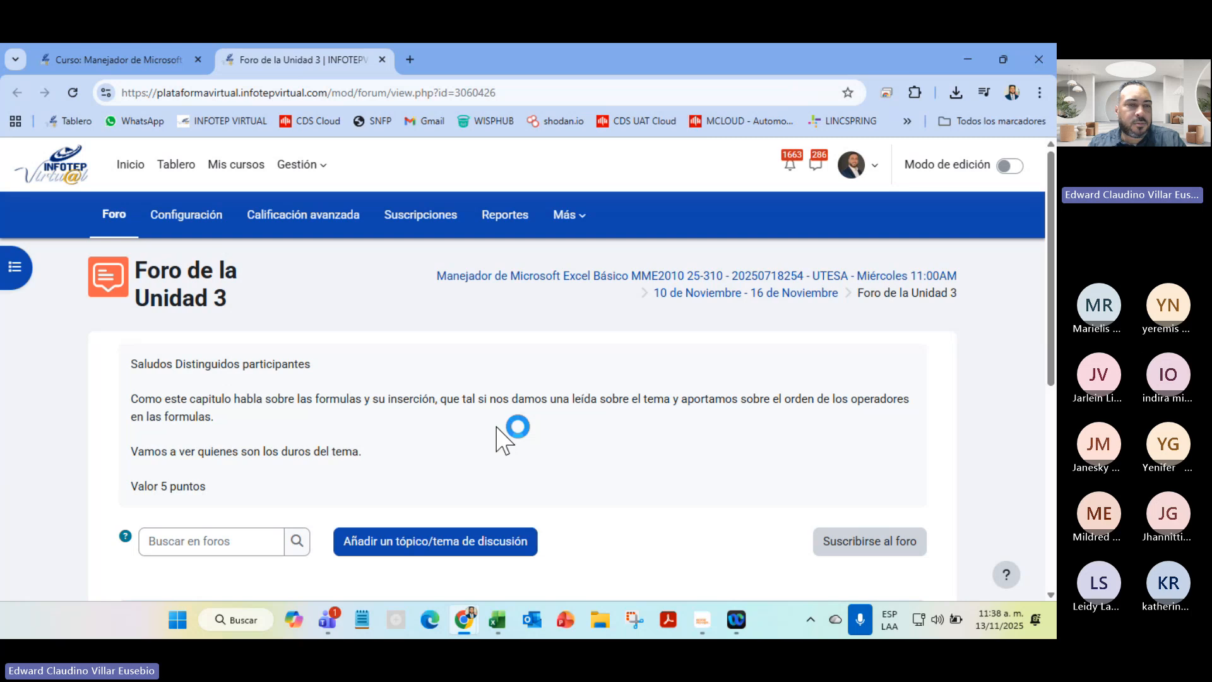
Read the forum page, highlighting its Valor 5 puntos line, then close it
scroll(496, 427, "down", 6)
scroll(496, 426, "up", 4)
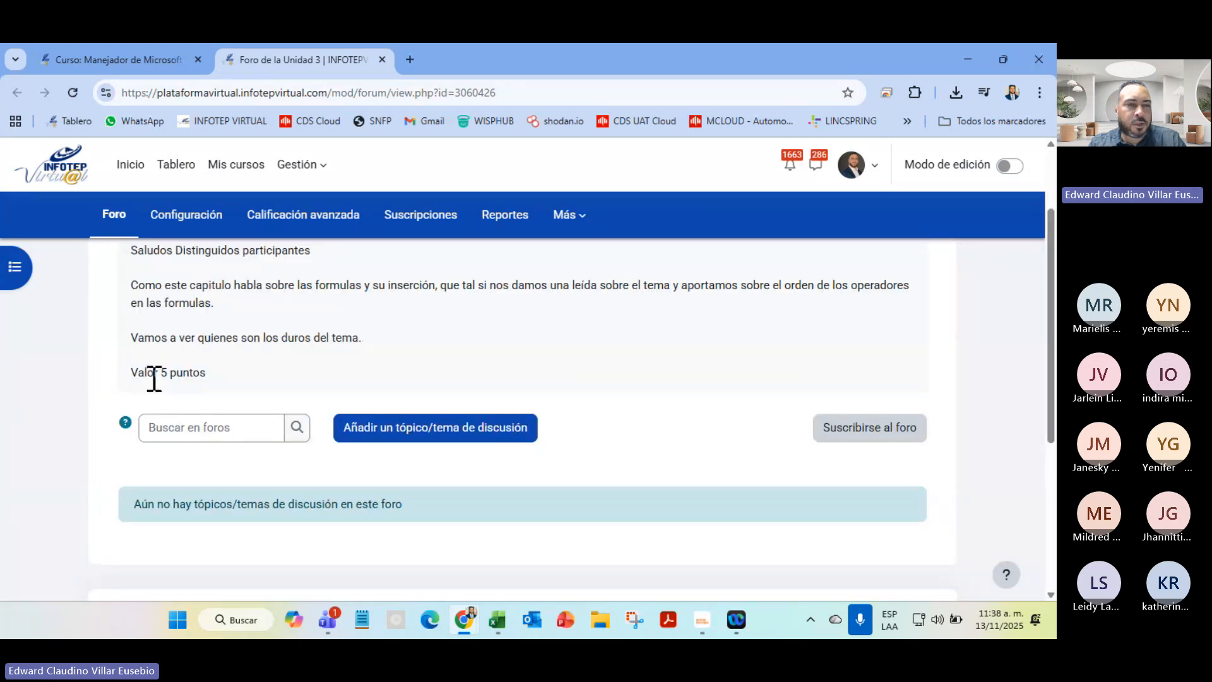
left_click_drag(155, 374, 325, 363)
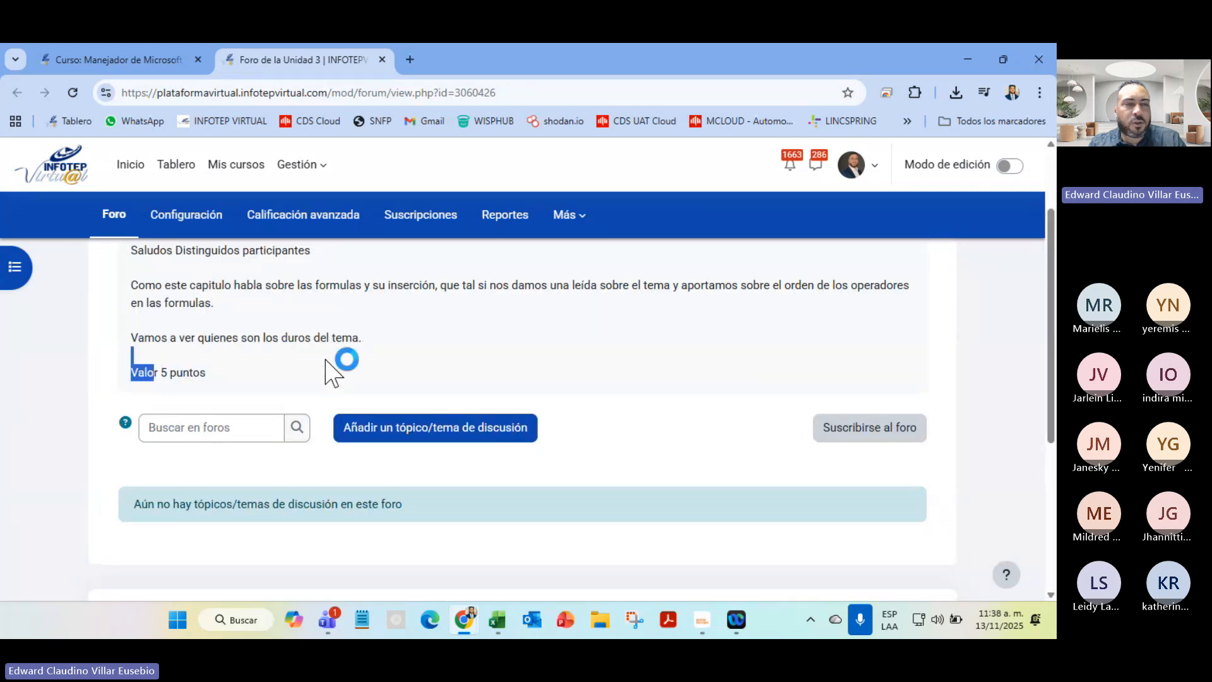
left_click(382, 59)
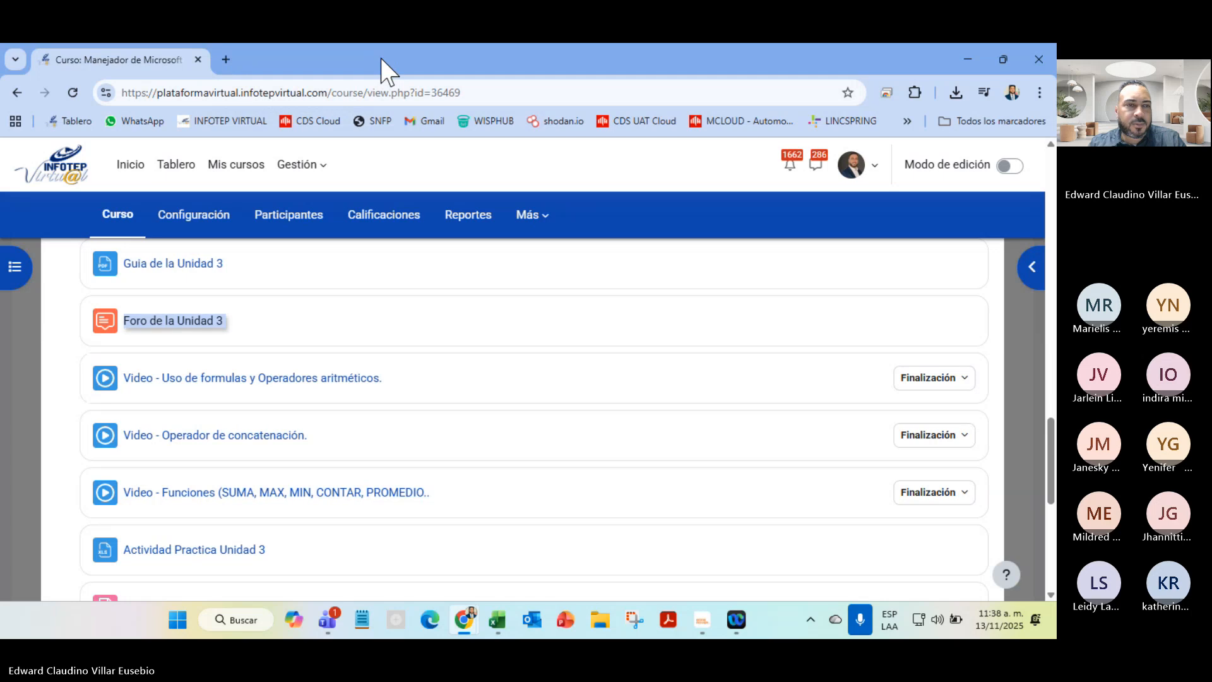
Download and open the Actividad Practica Unidad 3 workbook on its Operadores aritméticos sheet
left_click(191, 550)
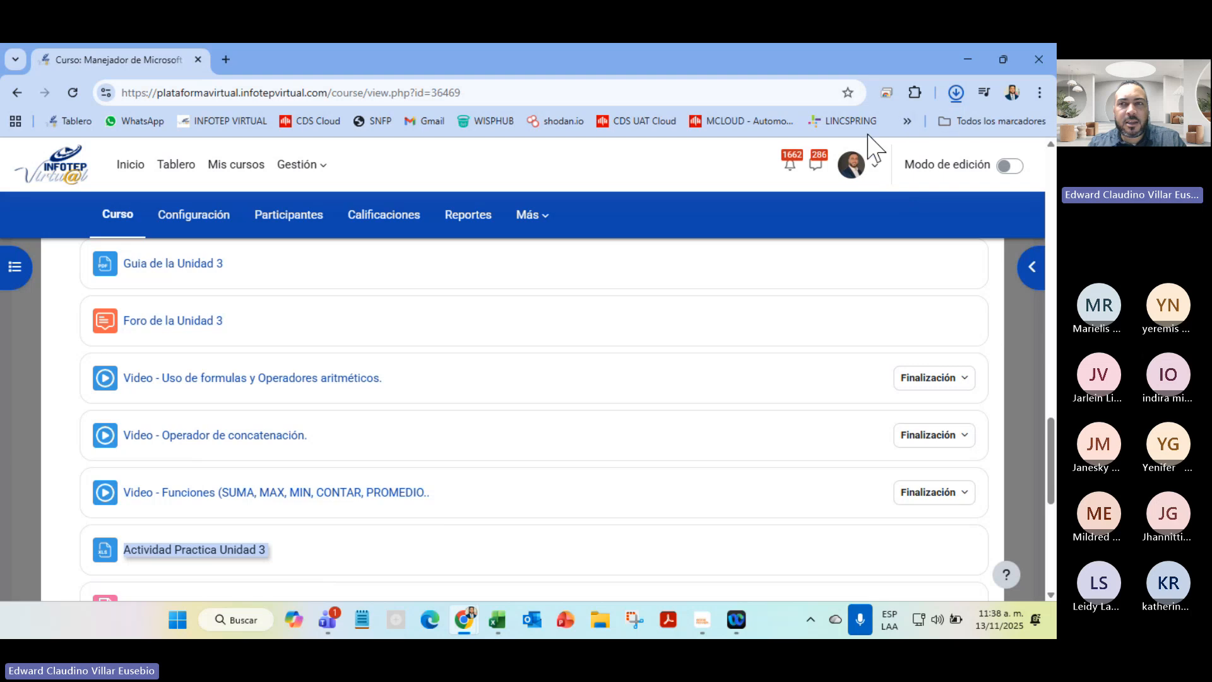
left_click(845, 147)
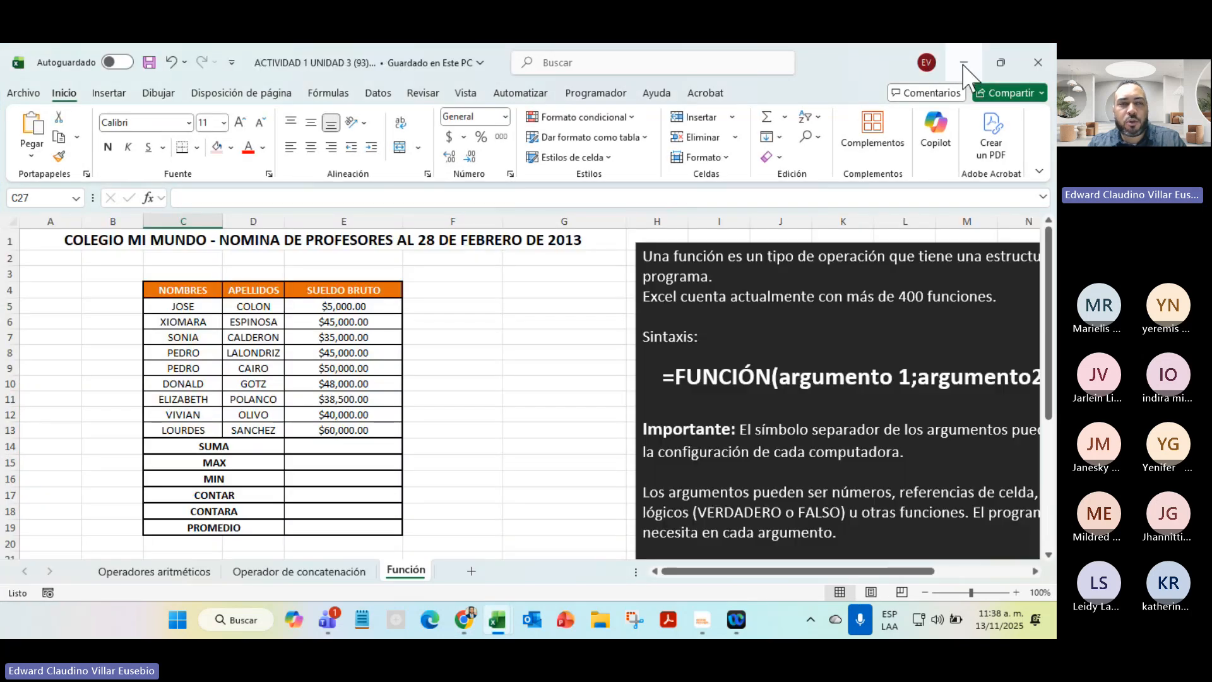
left_click(166, 573)
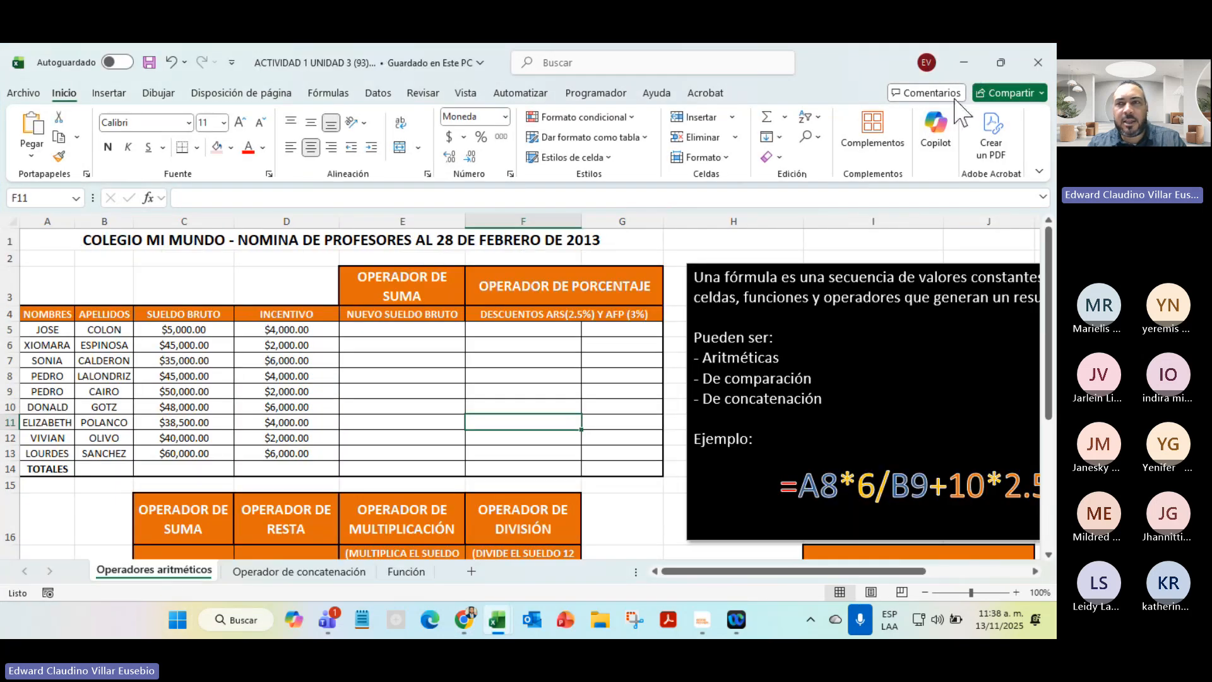
Minimize the activity workbook and close blank Libro1 without saving
left_click(965, 63)
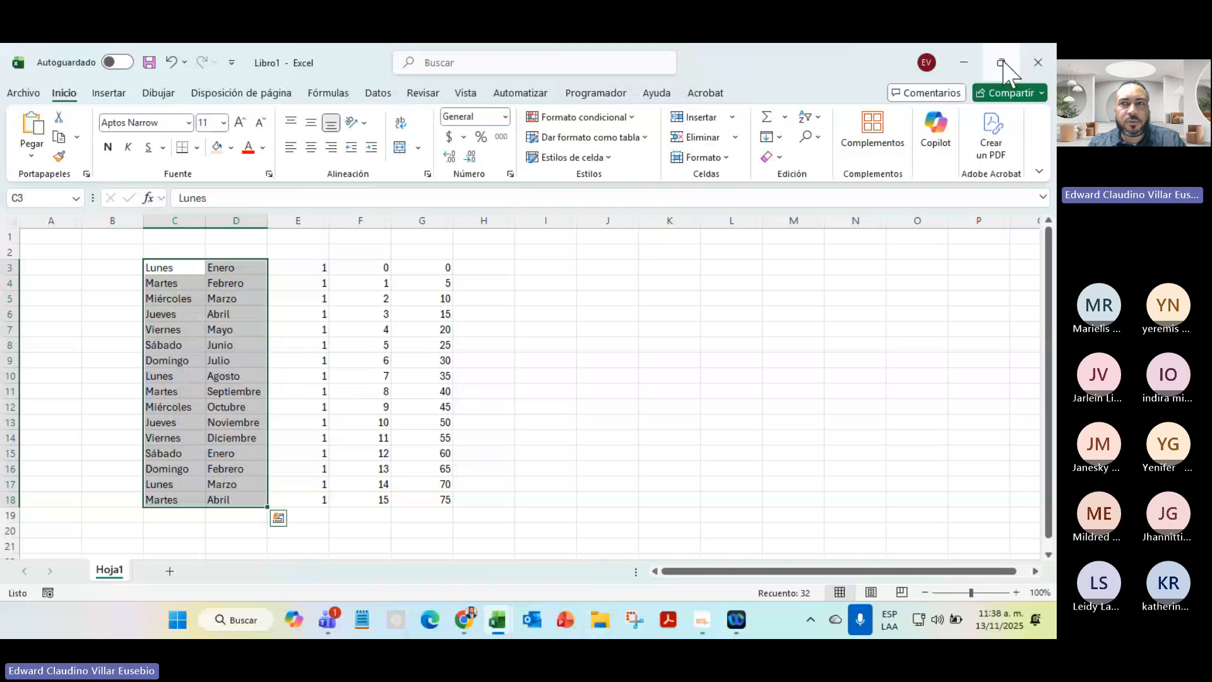
left_click(1038, 62)
left_click(593, 414)
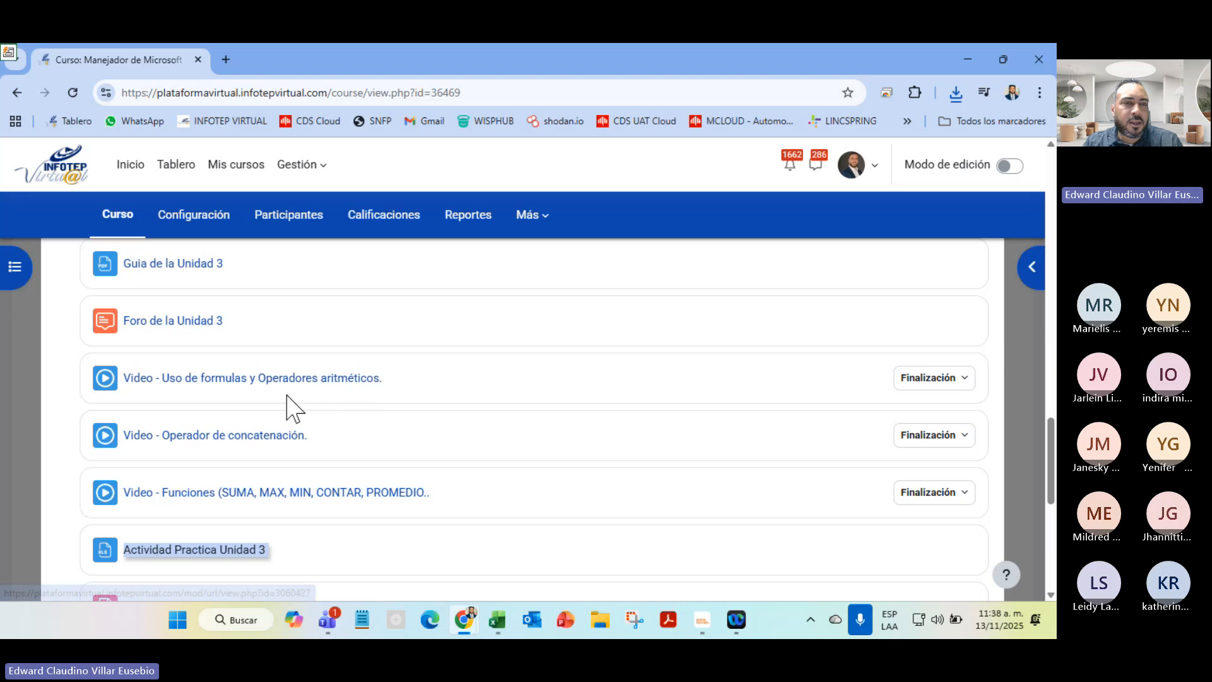
Compare the course page with the workbook's Operador de concatenación sheet
key("alt+Tab")
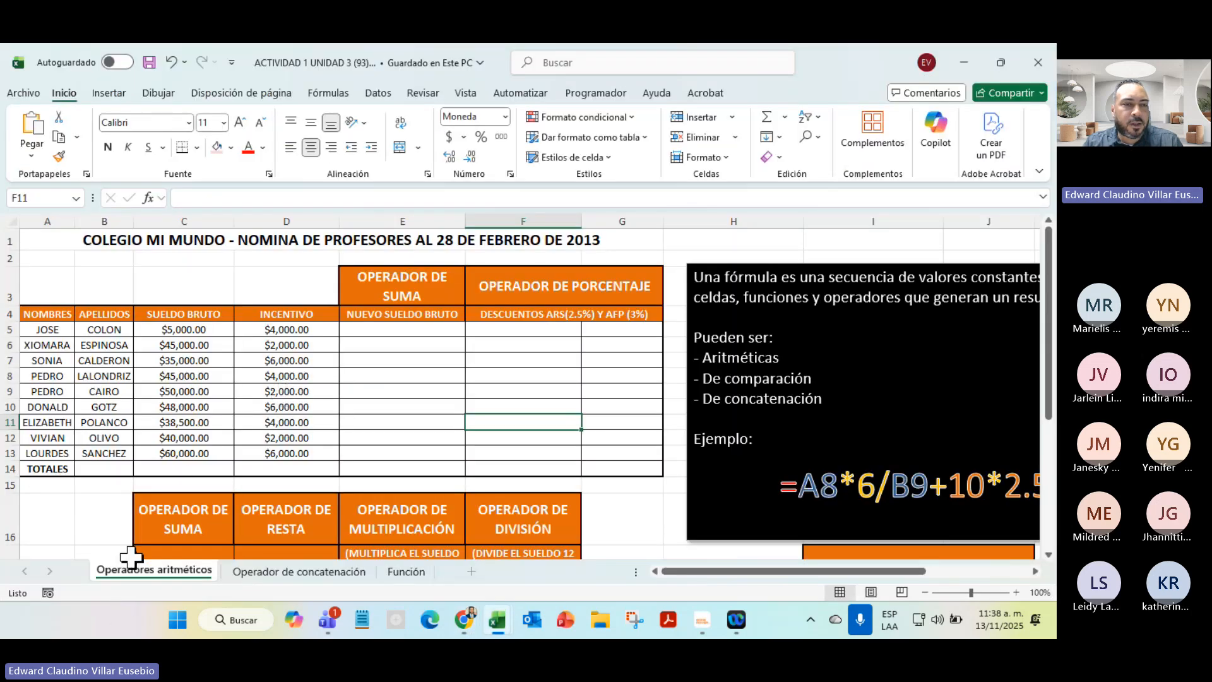
key("alt+Tab")
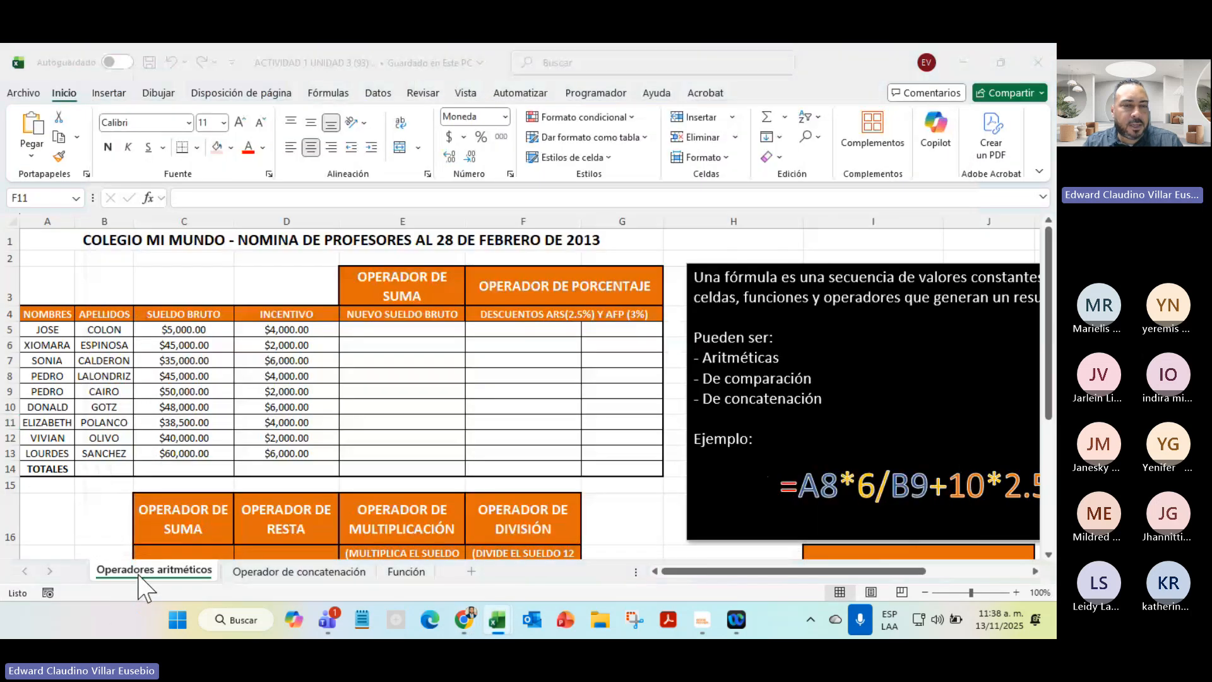
key("alt+Tab")
key("Tab")
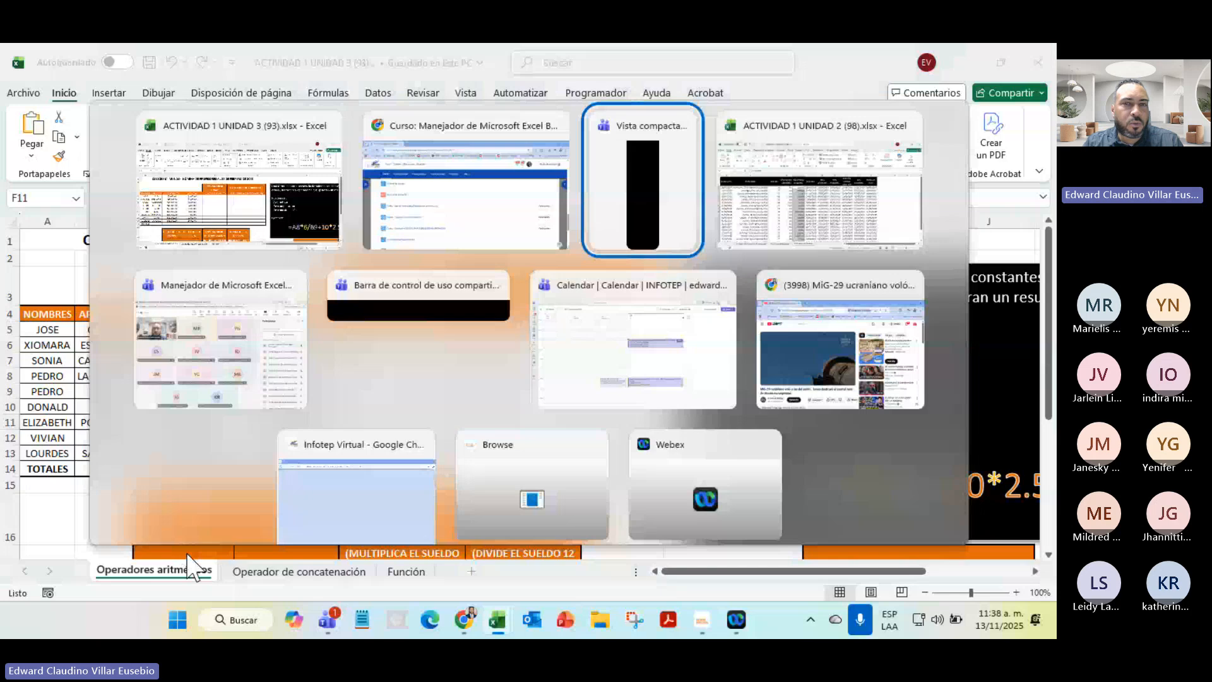
key("alt+shift+Tab")
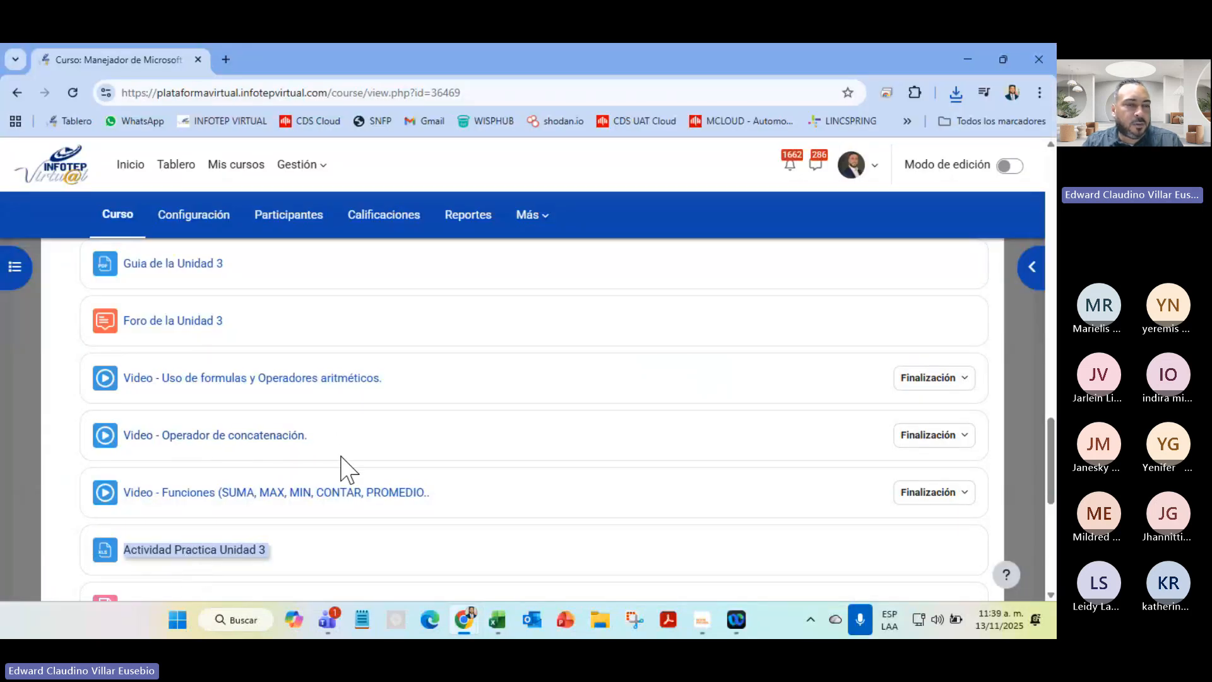
key("alt+Tab")
left_click(313, 575)
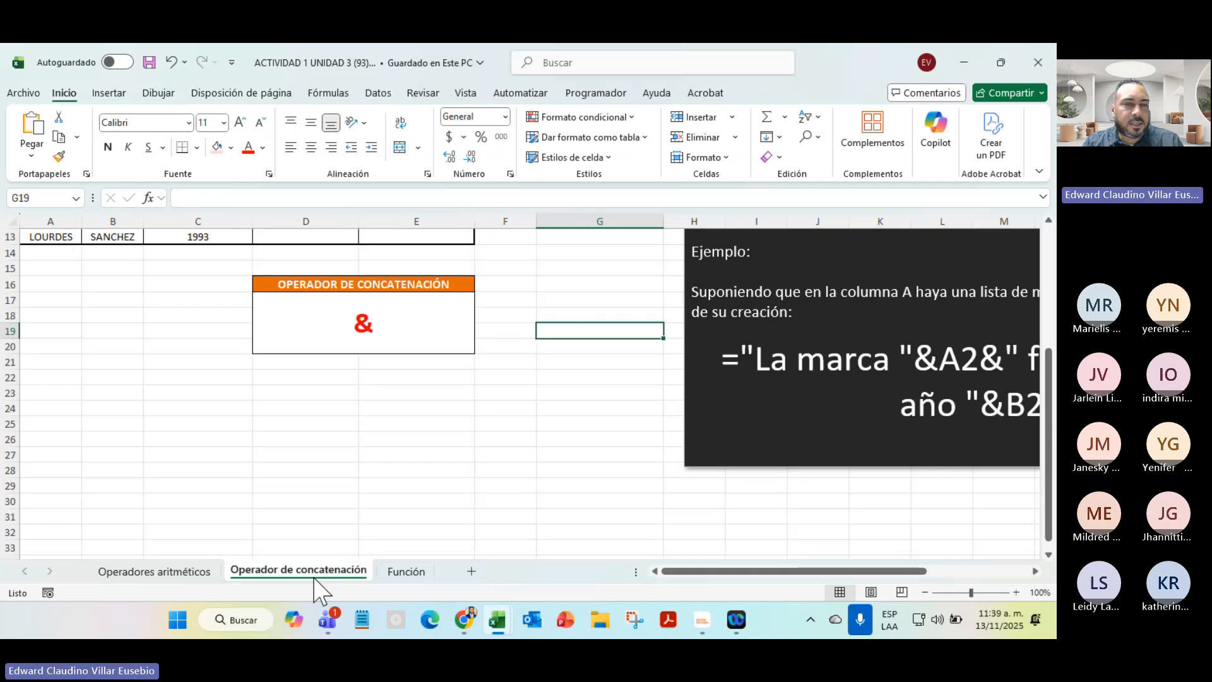
scroll(297, 314, "up", 4)
Check the Función sheet against the course page, then return to Operadores aritméticos
key("alt+Tab")
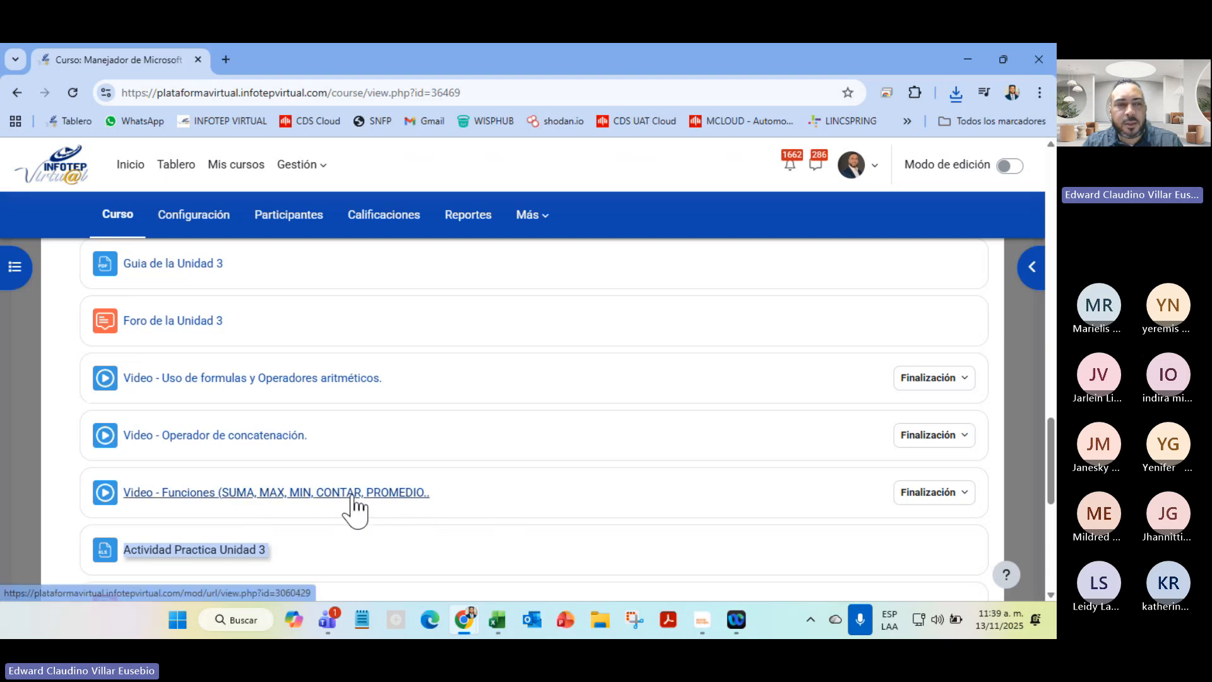
key("alt+Tab")
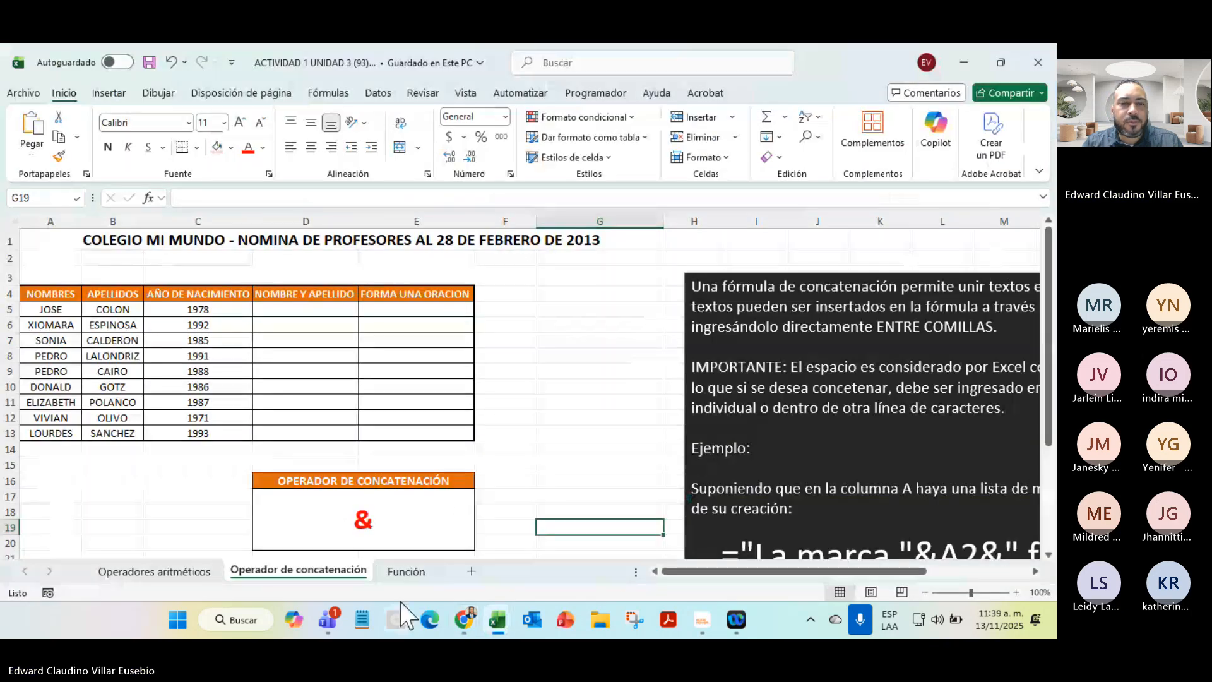
left_click(406, 571)
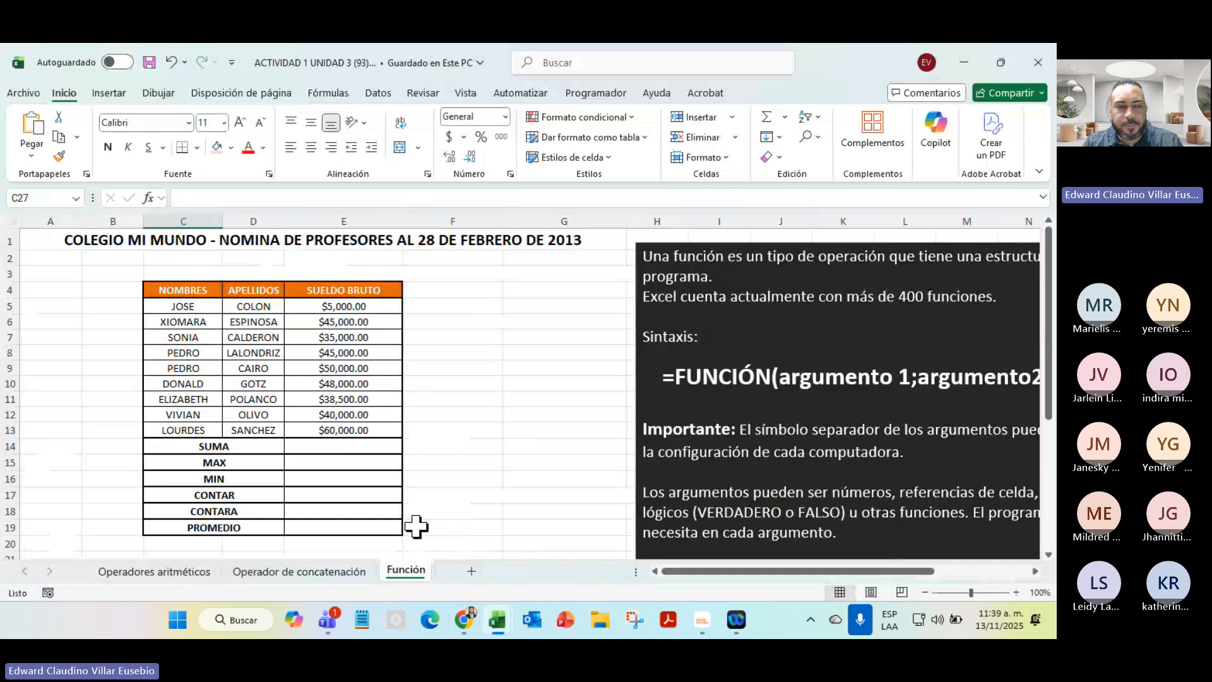
key("alt+Tab")
scroll(141, 495, "down", 5)
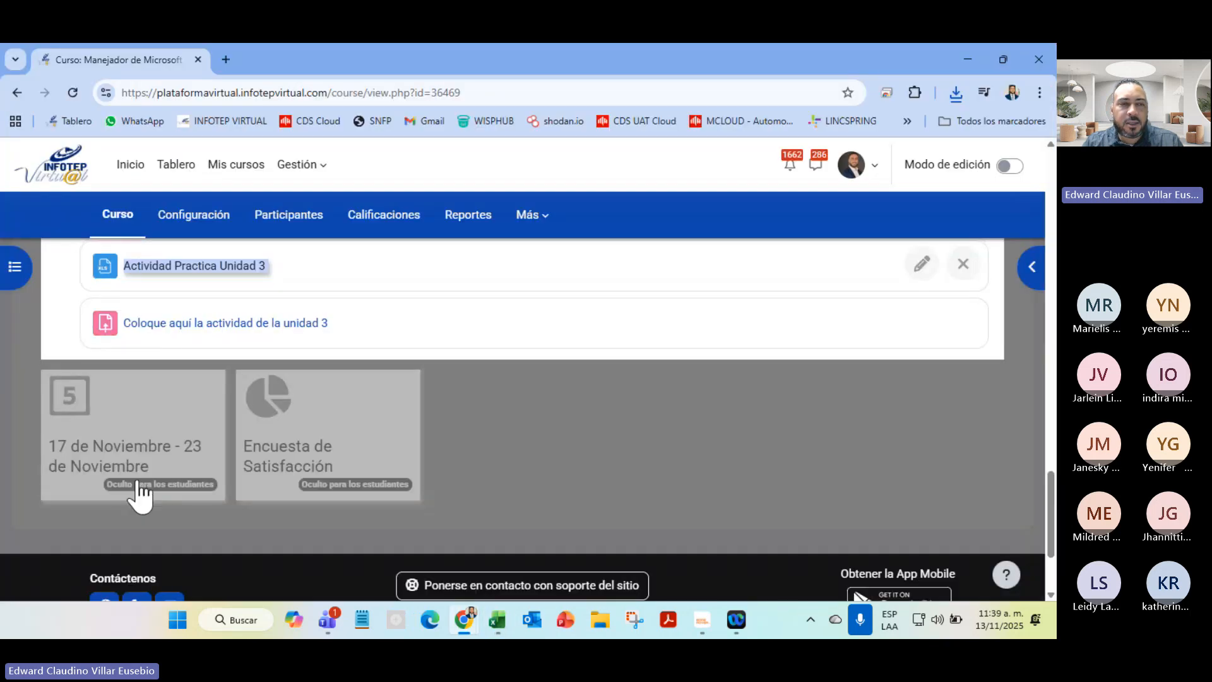
scroll(141, 495, "up", 5)
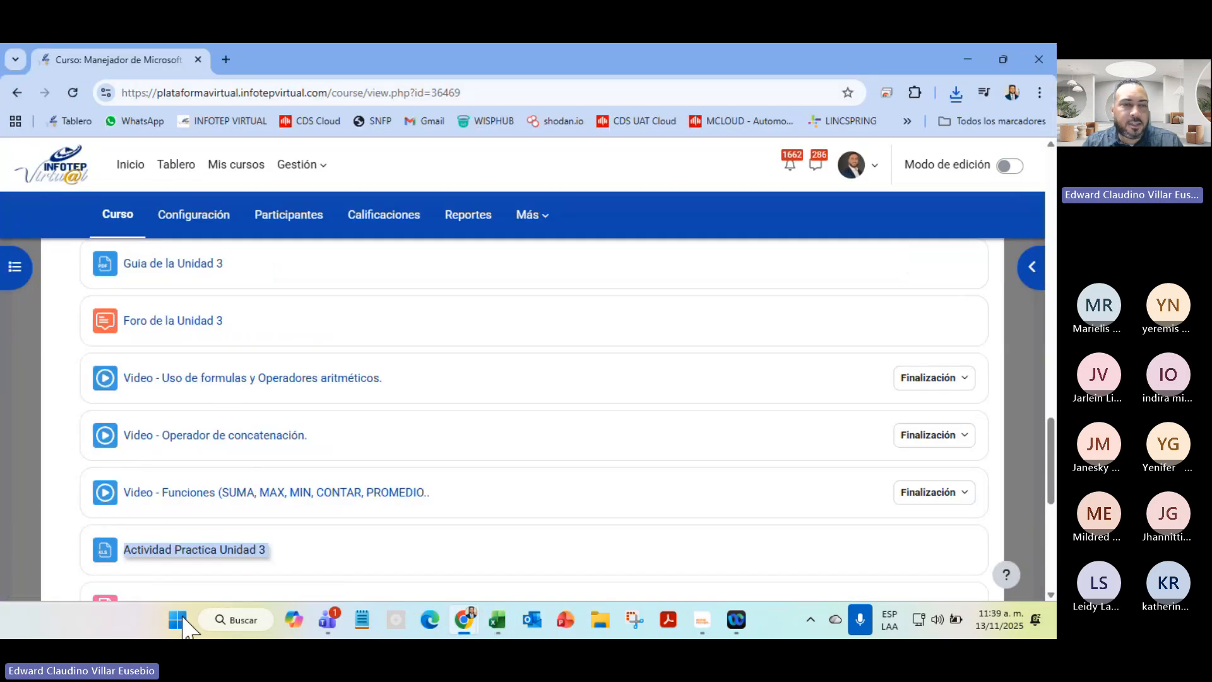
key("alt+Tab")
left_click(158, 572)
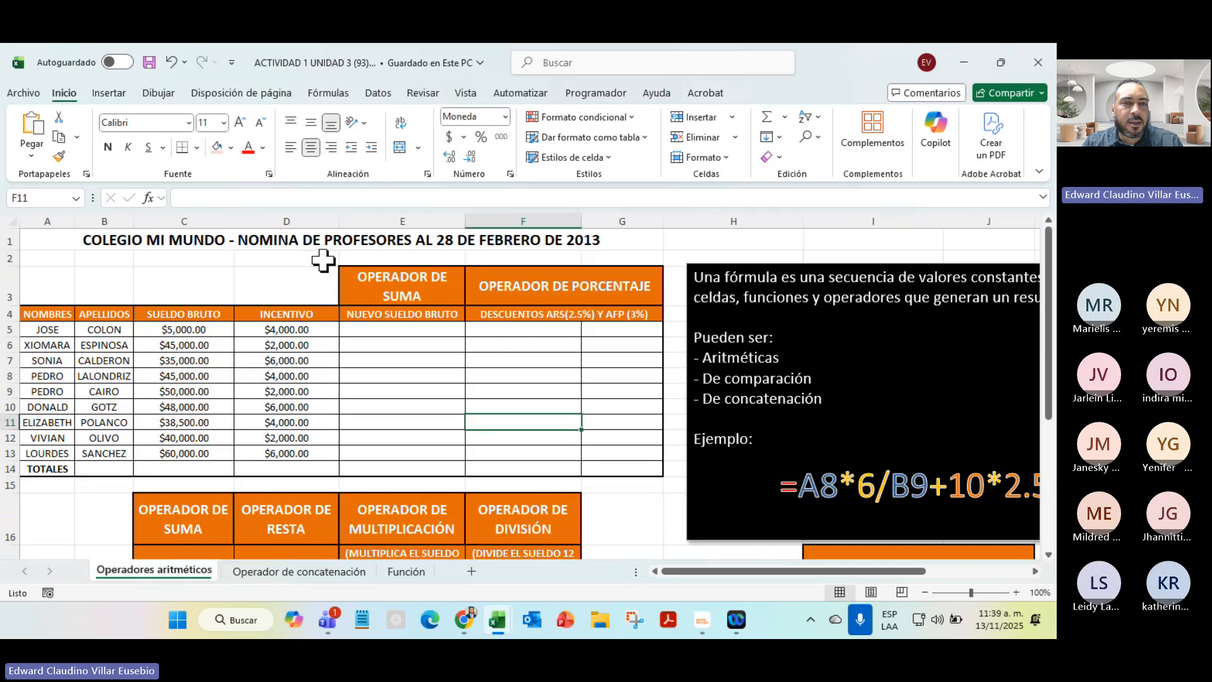